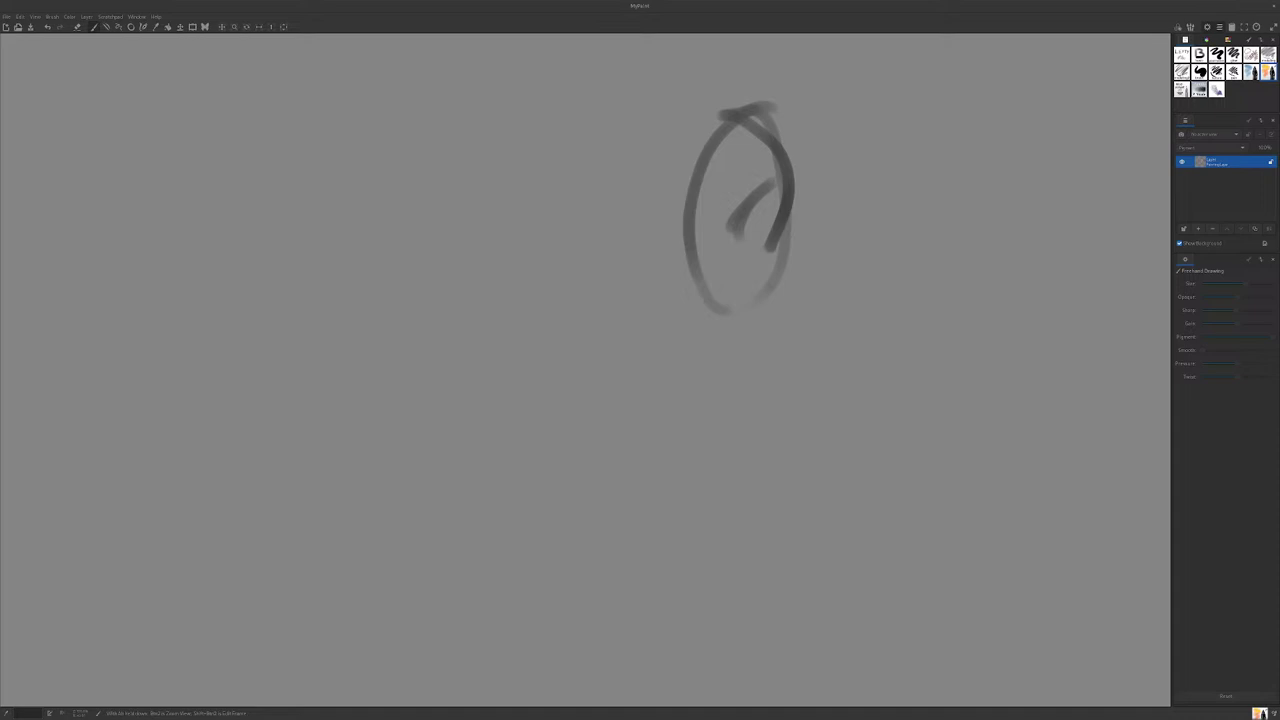
Step: Clear the grey test strokes from the canvas
key(Delete)
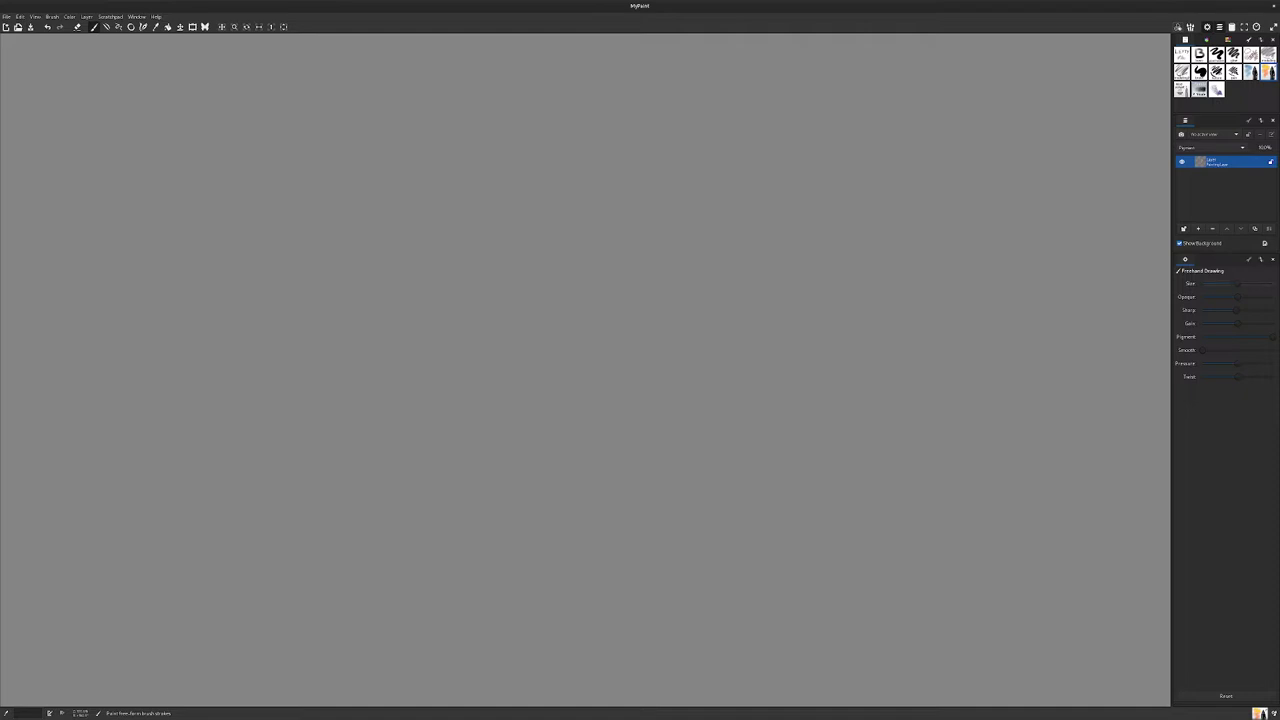
mouse_move(650, 103)
mouse_down()
mouse_move(609, 178)
mouse_move(664, 216)
mouse_move(654, 108)
mouse_move(603, 200)
mouse_move(659, 247)
mouse_up()
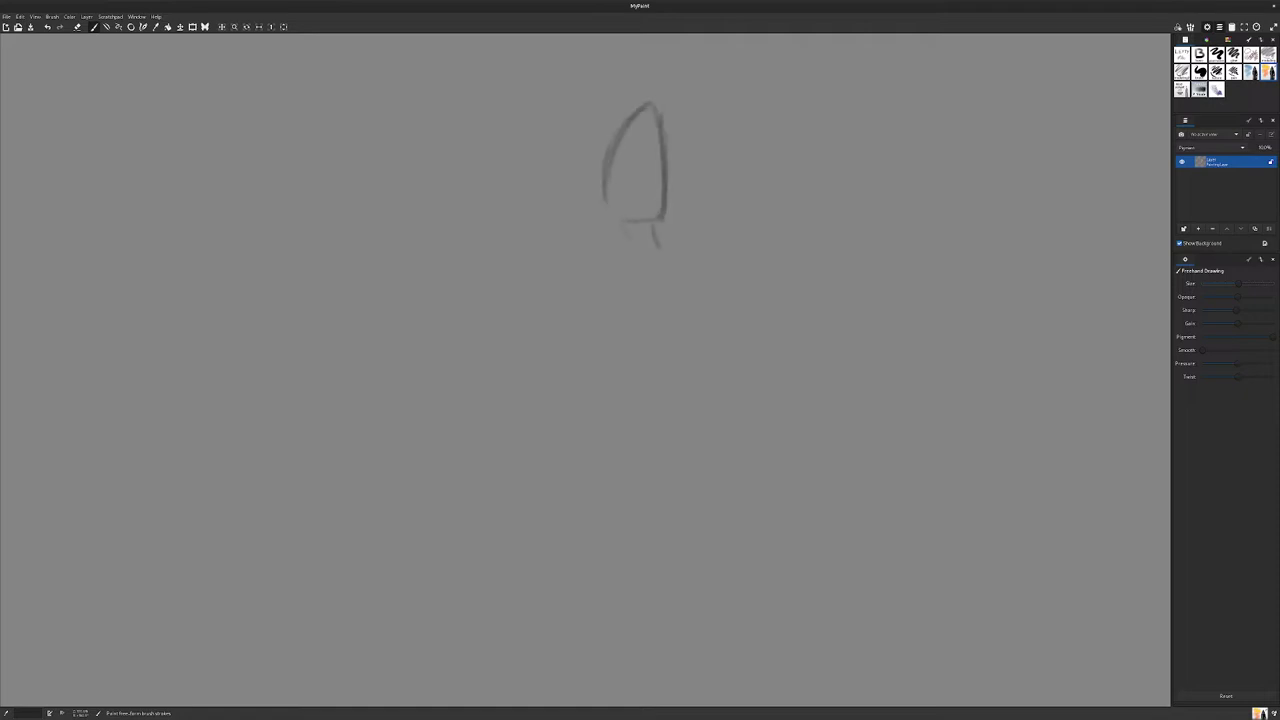
mouse_move(603, 200)
mouse_down()
mouse_move(628, 226)
mouse_move(660, 106)
mouse_move(608, 200)
mouse_up()
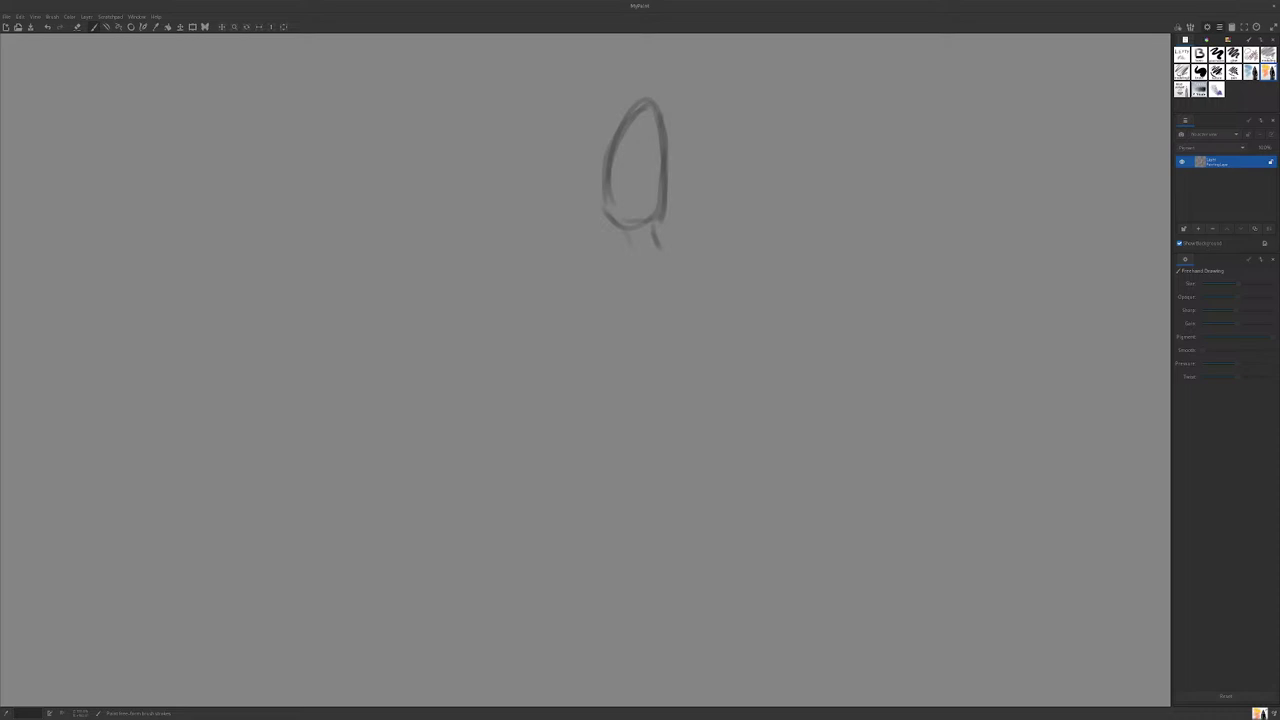
mouse_move(628, 236)
mouse_down()
mouse_move(656, 222)
mouse_move(610, 200)
mouse_move(657, 126)
mouse_move(625, 105)
mouse_move(606, 195)
mouse_move(660, 115)
mouse_move(664, 220)
mouse_up()
Step: Choose a medium blue from the colour palette and sketch the angular outer outline of a rose bloom in the canvas's upper middle
click(1268, 72)
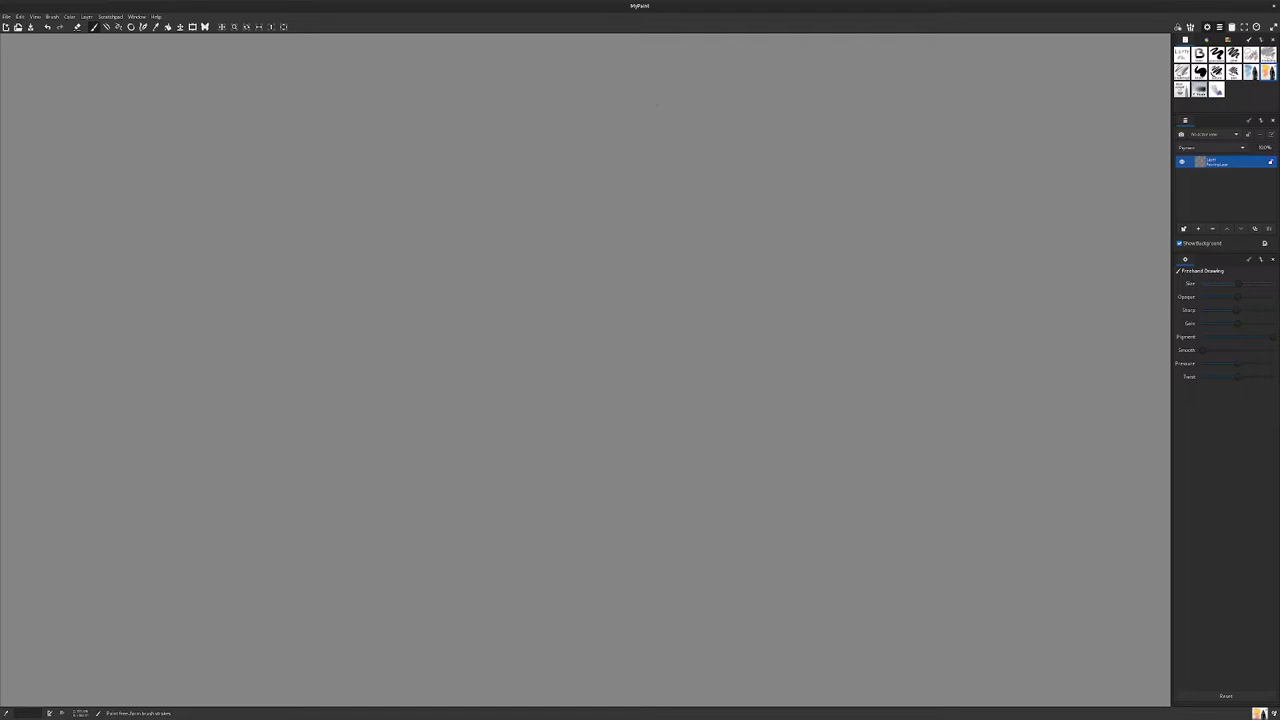
click(1206, 40)
click(1228, 40)
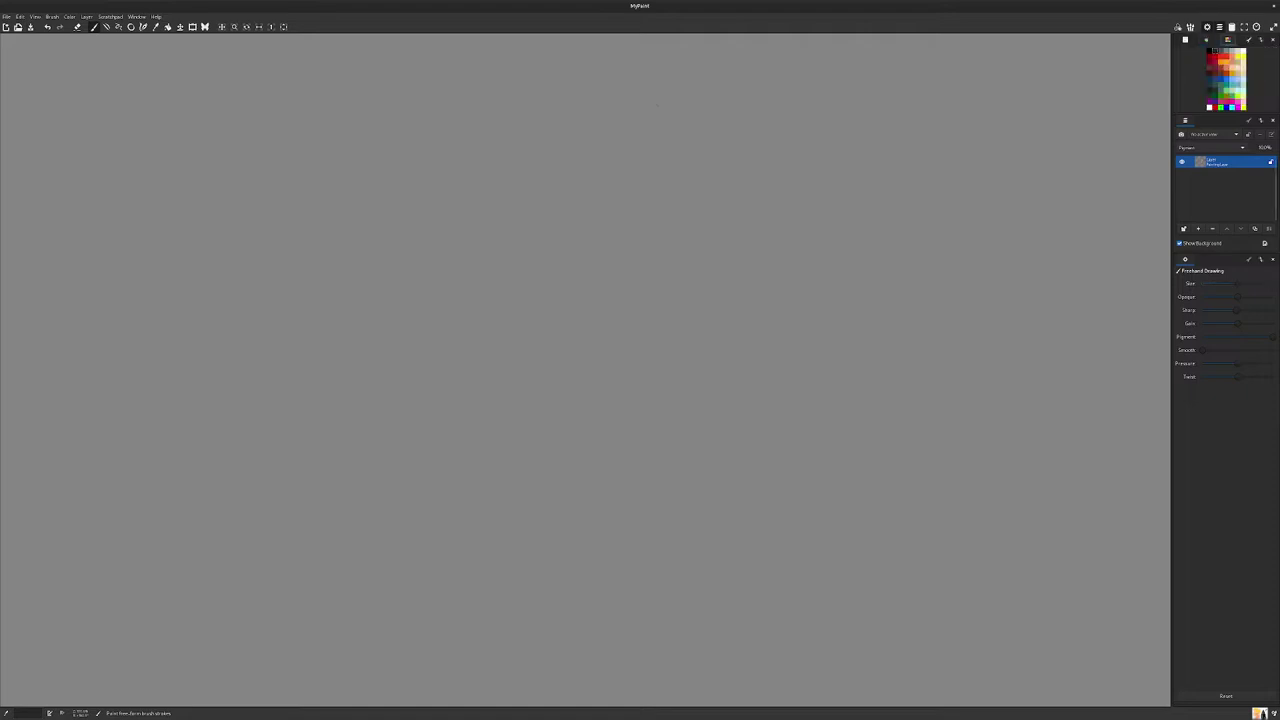
click(1221, 79)
mouse_move(531, 279)
mouse_down()
mouse_move(512, 207)
mouse_move(569, 165)
mouse_move(613, 173)
mouse_move(612, 204)
mouse_move(639, 241)
mouse_move(585, 342)
mouse_up()
mouse_move(622, 296)
mouse_down()
mouse_move(643, 356)
mouse_move(532, 393)
mouse_move(491, 273)
mouse_move(514, 244)
mouse_up()
mouse_move(620, 190)
mouse_down()
mouse_move(682, 212)
mouse_move(694, 290)
mouse_move(594, 334)
mouse_up()
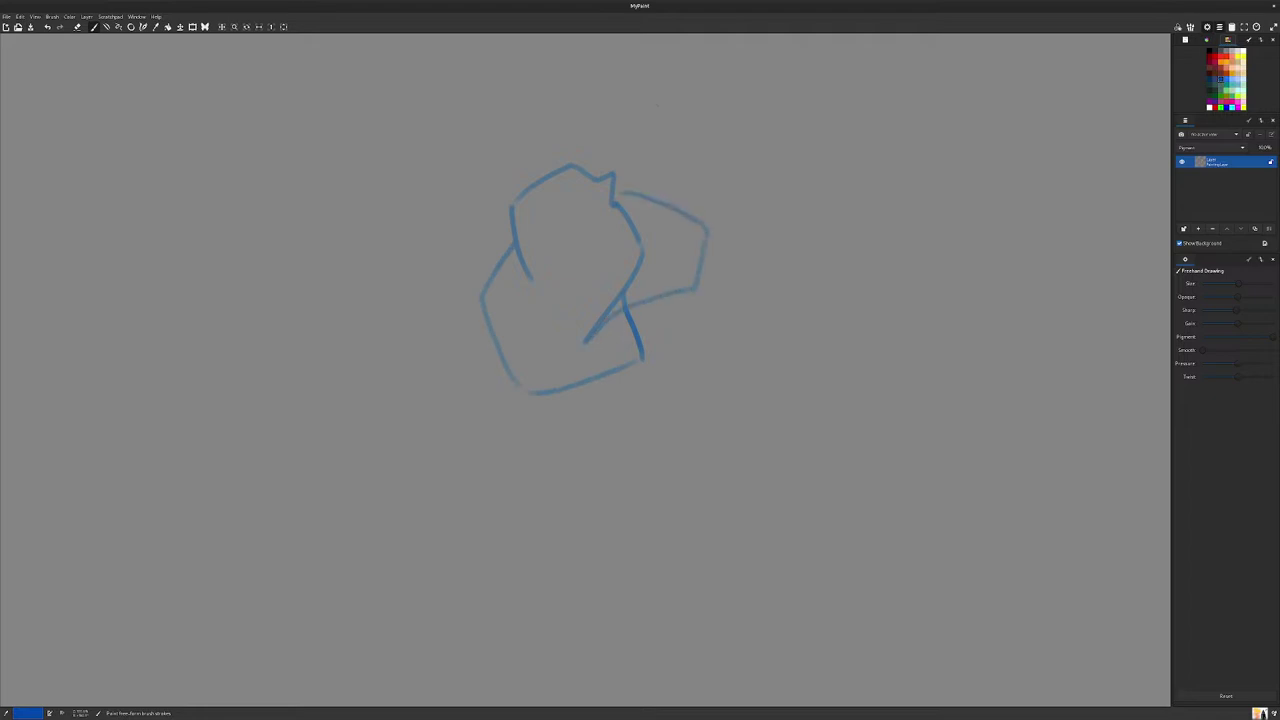
Step: Sketch the rose's spiral centre, the wrapping inner petals, the left side petal and the overlapping lower petals
mouse_move(538, 286)
mouse_down()
mouse_move(630, 253)
mouse_move(562, 259)
mouse_move(539, 207)
mouse_move(502, 203)
mouse_move(600, 207)
mouse_move(621, 238)
mouse_move(574, 238)
mouse_move(572, 252)
mouse_move(548, 222)
mouse_move(548, 246)
mouse_move(590, 226)
mouse_move(627, 241)
mouse_move(626, 254)
mouse_up()
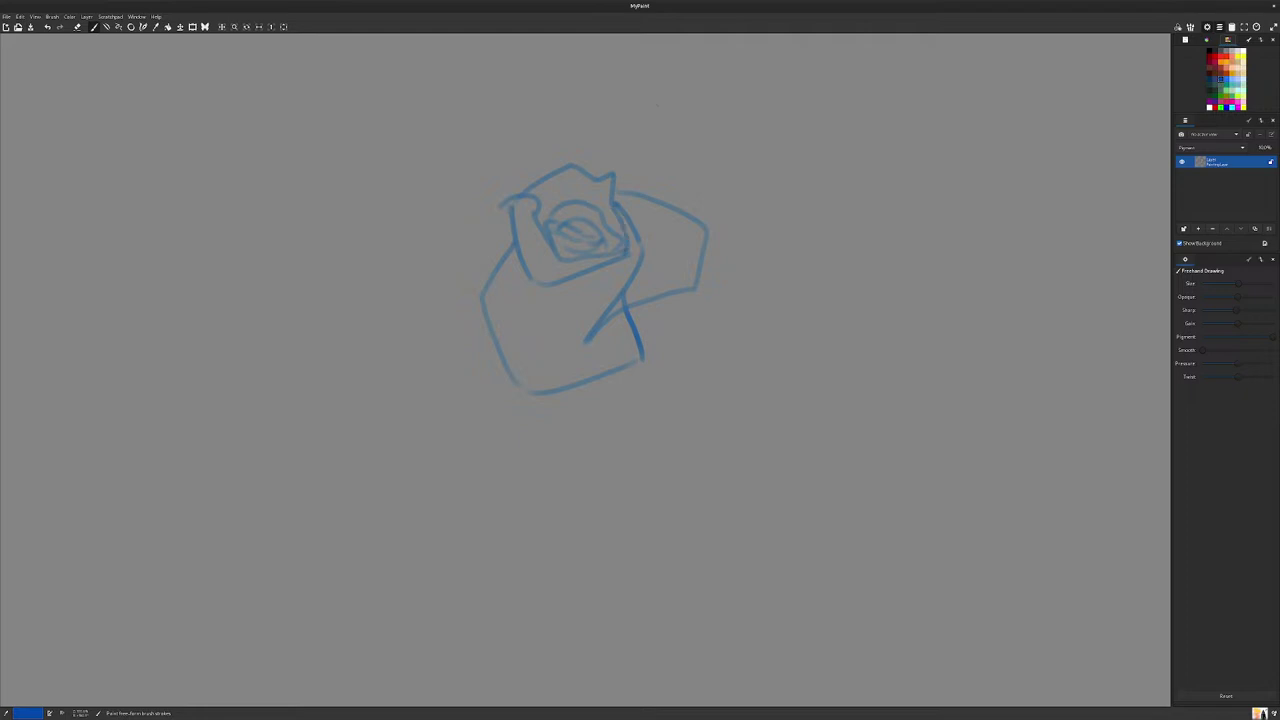
mouse_move(500, 214)
mouse_down()
mouse_move(480, 222)
mouse_move(466, 276)
mouse_move(532, 340)
mouse_move(601, 314)
mouse_move(520, 290)
mouse_move(503, 241)
mouse_up()
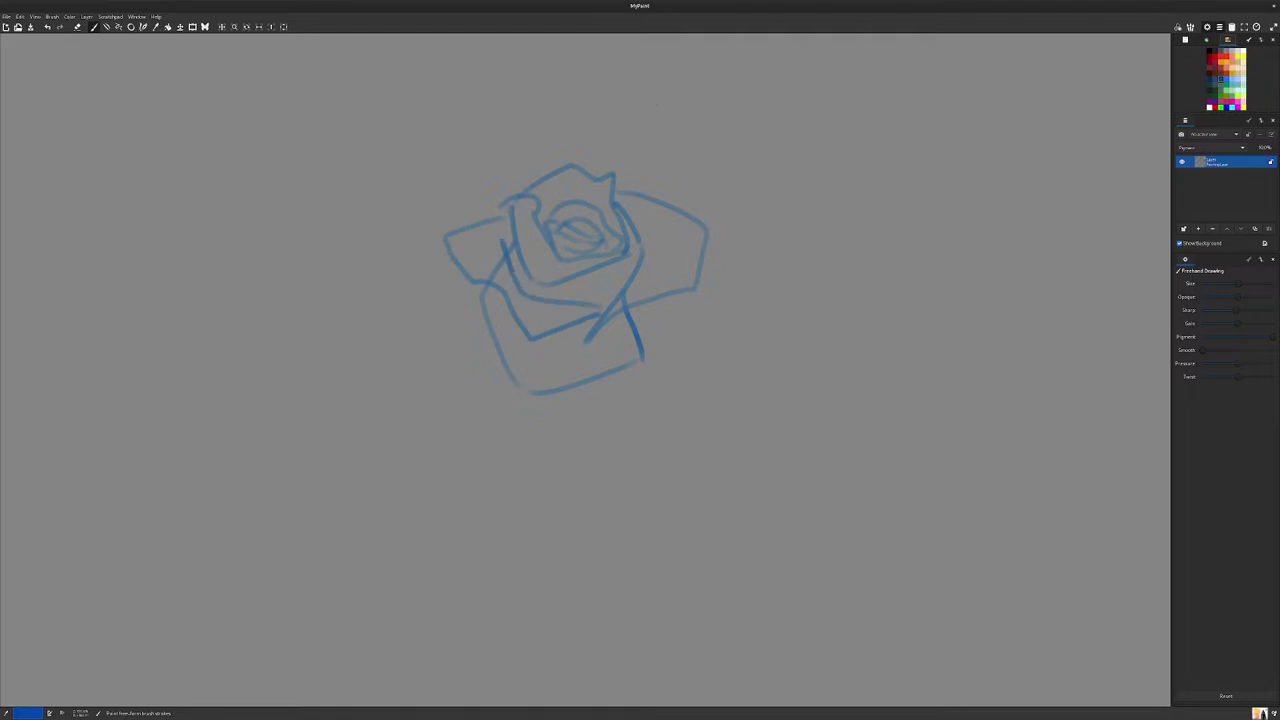
mouse_move(587, 340)
mouse_down()
mouse_move(559, 388)
mouse_move(608, 313)
mouse_move(553, 389)
mouse_move(482, 310)
mouse_move(484, 288)
mouse_up()
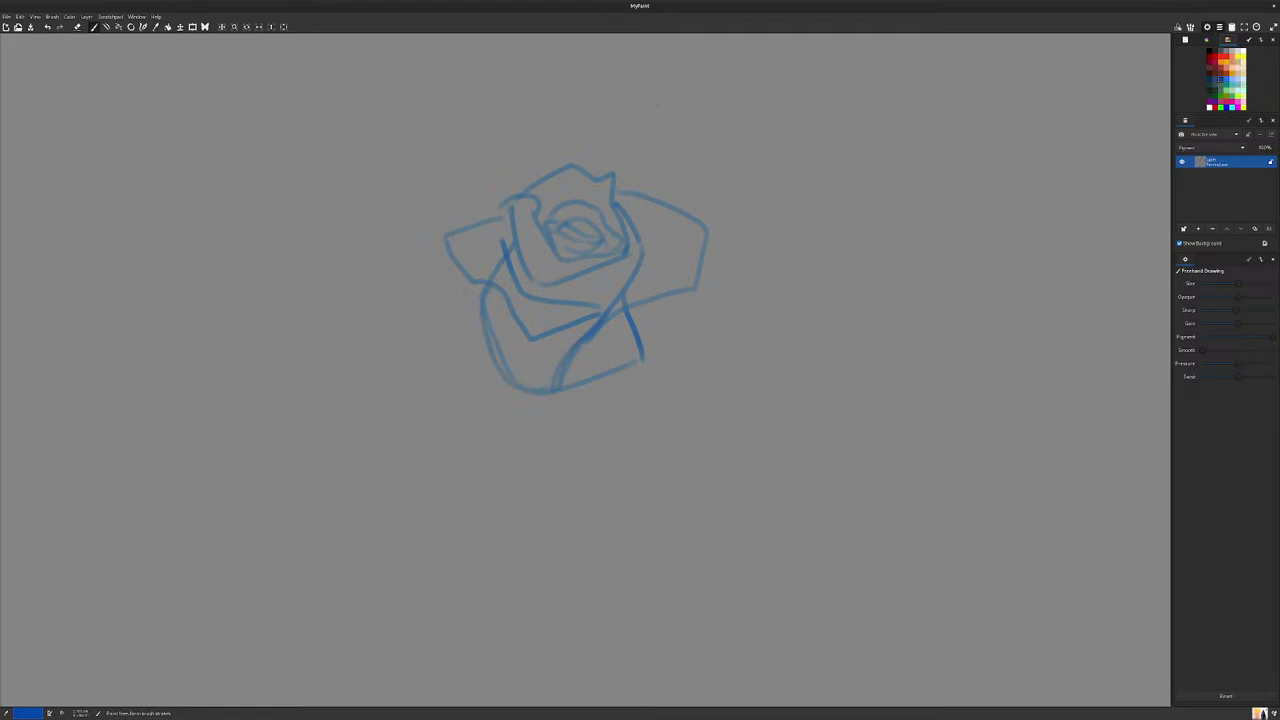
mouse_move(632, 312)
mouse_down()
mouse_move(570, 390)
mouse_move(550, 382)
mouse_move(576, 352)
mouse_up()
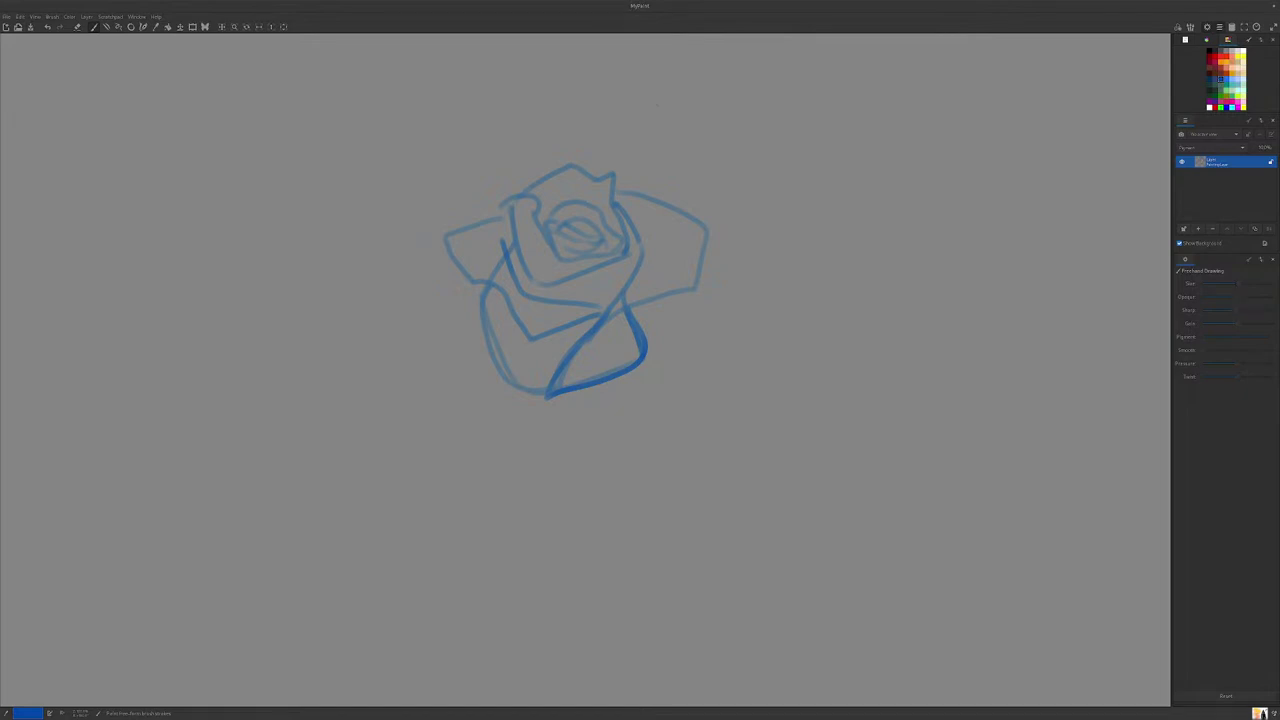
Step: Round off and reinforce the petal contours with darker blue lines, including the curled petal tip and the spiral centre
drag(636, 303, 633, 321)
mouse_move(484, 286)
mouse_down()
mouse_move(490, 362)
mouse_move(526, 392)
mouse_up()
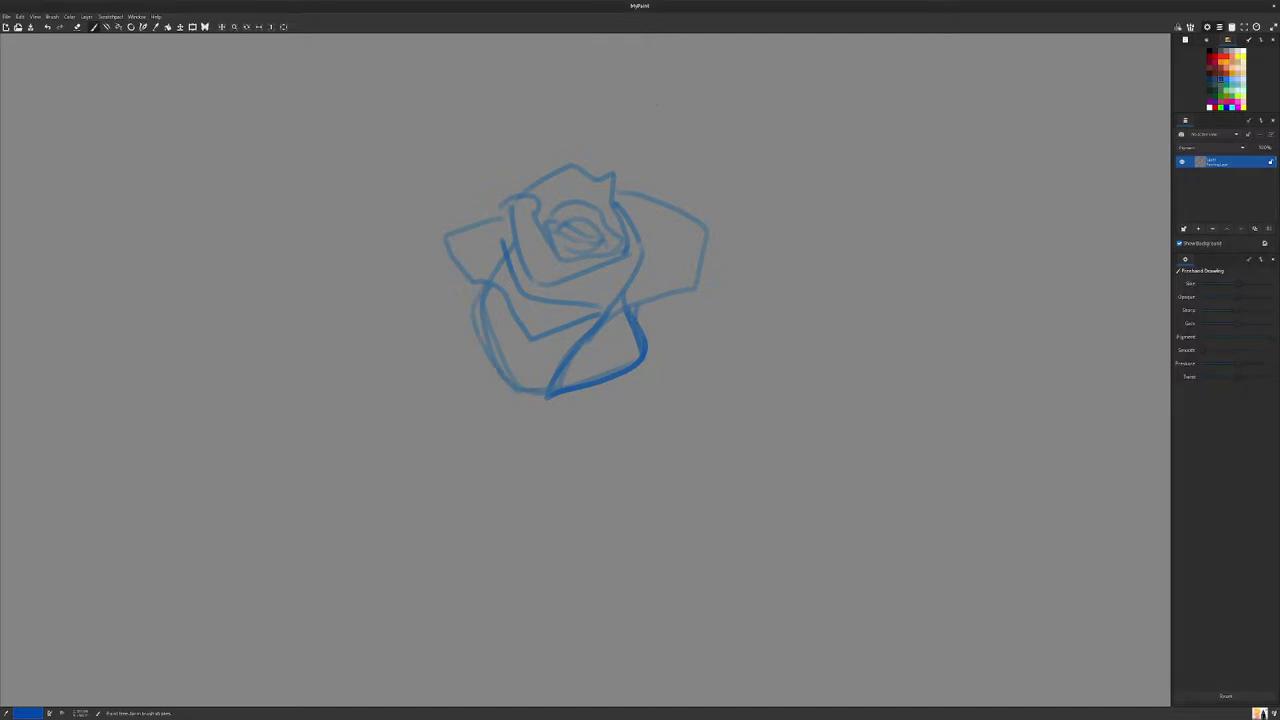
mouse_move(488, 278)
mouse_down()
mouse_move(450, 255)
mouse_move(508, 215)
mouse_move(446, 246)
mouse_move(504, 288)
mouse_move(538, 342)
mouse_move(596, 312)
mouse_move(510, 256)
mouse_move(505, 236)
mouse_move(598, 274)
mouse_move(632, 272)
mouse_move(541, 240)
mouse_move(533, 201)
mouse_move(553, 211)
mouse_move(566, 186)
mouse_move(676, 213)
mouse_move(686, 286)
mouse_move(598, 318)
mouse_move(646, 274)
mouse_up()
mouse_move(644, 254)
mouse_down()
mouse_move(648, 237)
mouse_move(611, 203)
mouse_up()
mouse_move(631, 219)
mouse_down()
mouse_move(645, 237)
mouse_move(632, 269)
mouse_move(605, 261)
mouse_move(618, 248)
mouse_move(609, 222)
mouse_move(566, 200)
mouse_move(540, 220)
mouse_move(588, 196)
mouse_move(624, 252)
mouse_move(588, 226)
mouse_move(504, 208)
mouse_move(535, 285)
mouse_up()
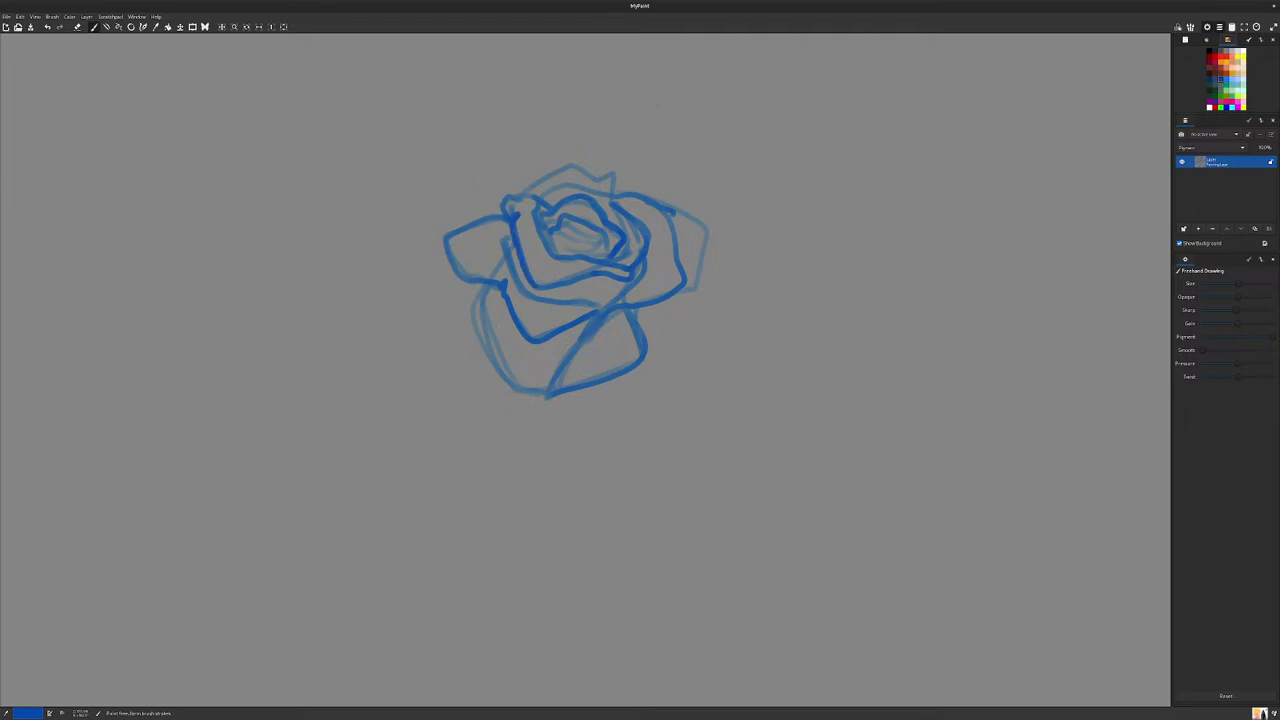
mouse_move(528, 195)
mouse_down()
mouse_move(499, 203)
mouse_move(503, 215)
mouse_move(523, 195)
mouse_move(544, 206)
mouse_move(534, 218)
mouse_move(574, 260)
mouse_move(600, 262)
mouse_move(609, 241)
mouse_move(560, 216)
mouse_move(584, 248)
mouse_move(600, 232)
mouse_move(566, 234)
mouse_move(596, 240)
mouse_up()
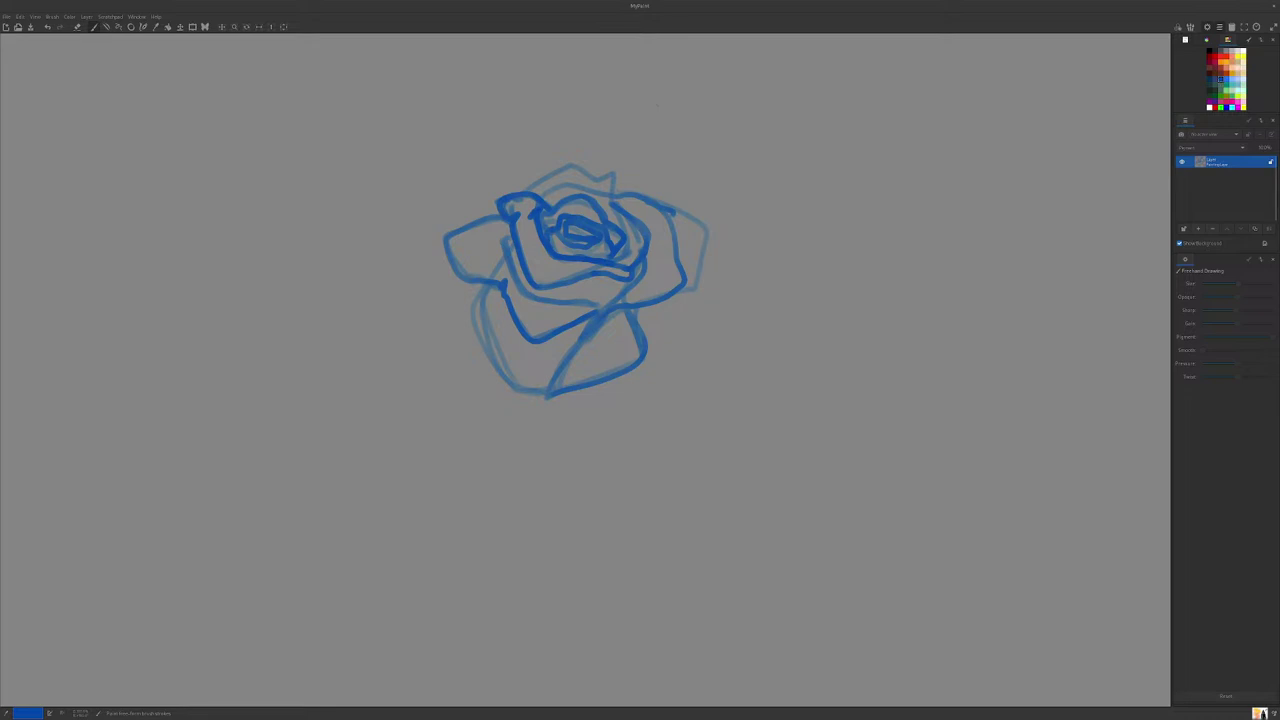
Step: Sketch pointed, wavy sepals spreading from beneath the bloom on its left side, right side and underside
mouse_move(470, 317)
mouse_down()
mouse_move(384, 332)
mouse_move(448, 388)
mouse_move(491, 376)
mouse_move(522, 396)
mouse_up()
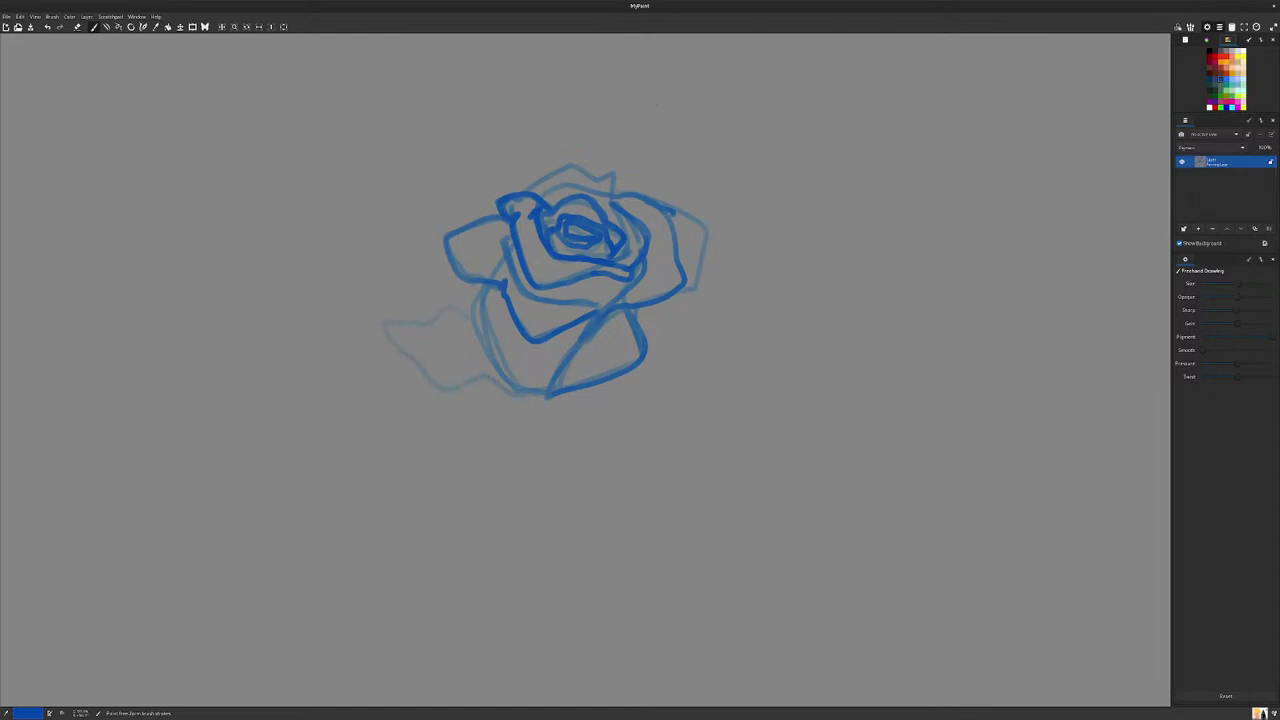
drag(458, 335, 392, 340)
mouse_move(528, 404)
mouse_down()
mouse_move(546, 428)
mouse_move(632, 408)
mouse_move(686, 428)
mouse_move(652, 388)
mouse_move(608, 382)
mouse_up()
mouse_move(640, 320)
mouse_down()
mouse_move(700, 340)
mouse_move(648, 344)
mouse_up()
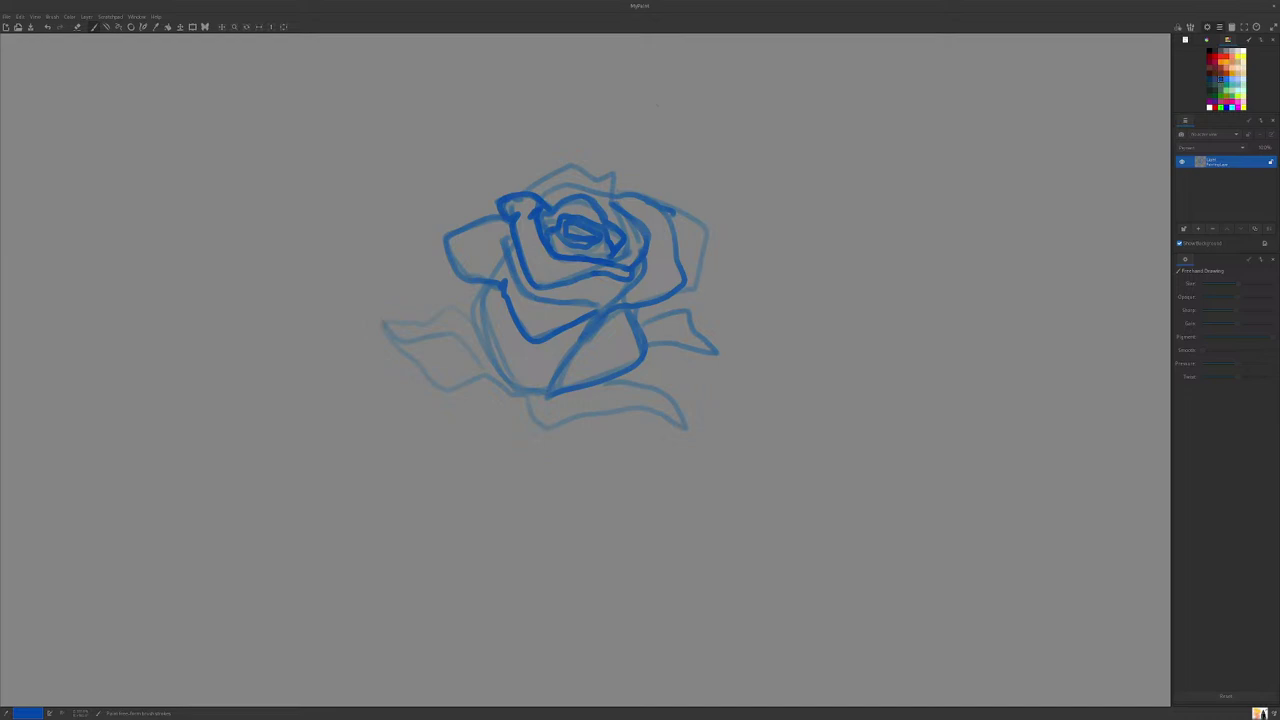
Step: Draw a curved double-line stem below the bloom, with one leaf on each side of it
mouse_move(495, 400)
mouse_down()
mouse_move(475, 573)
mouse_move(525, 398)
mouse_move(477, 577)
mouse_up()
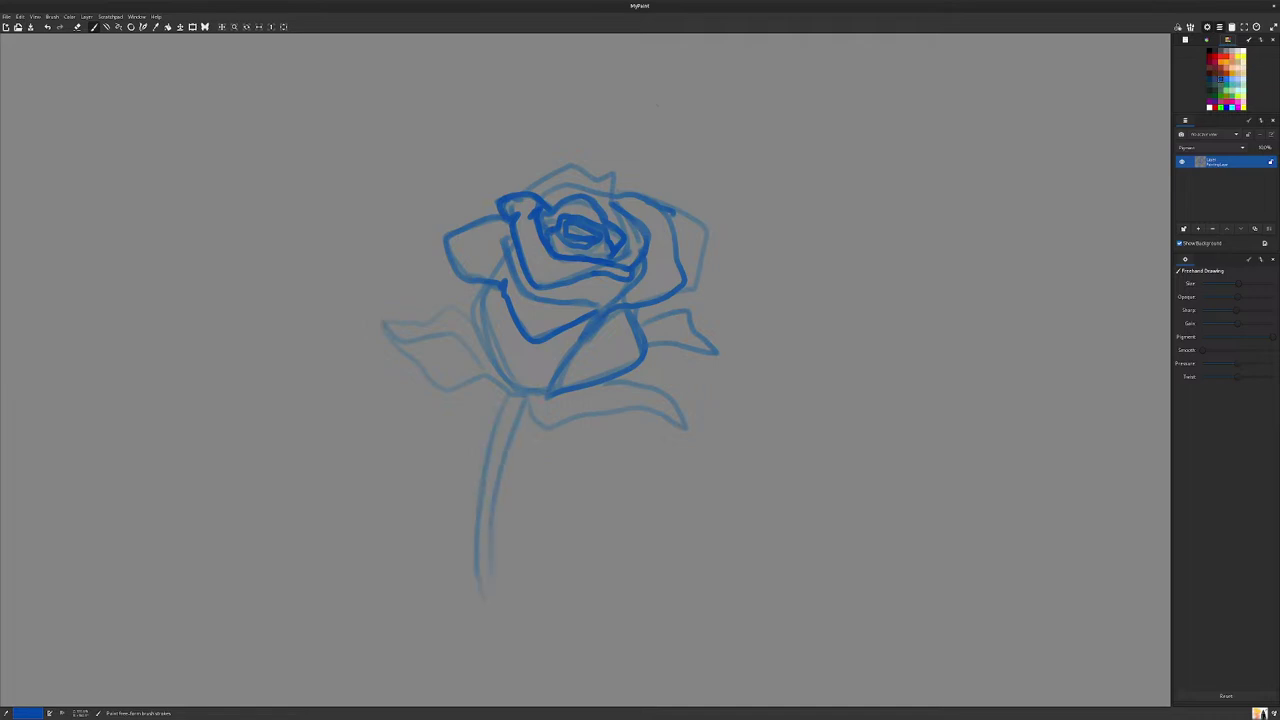
mouse_move(380, 408)
mouse_down()
mouse_move(468, 392)
mouse_move(502, 412)
mouse_move(458, 442)
mouse_move(384, 408)
mouse_move(456, 432)
mouse_move(502, 420)
mouse_move(474, 399)
mouse_move(450, 402)
mouse_move(484, 391)
mouse_move(386, 406)
mouse_up()
mouse_move(498, 492)
mouse_down()
mouse_move(518, 524)
mouse_move(576, 508)
mouse_move(604, 526)
mouse_move(586, 484)
mouse_move(502, 476)
mouse_move(546, 500)
mouse_move(570, 496)
mouse_up()
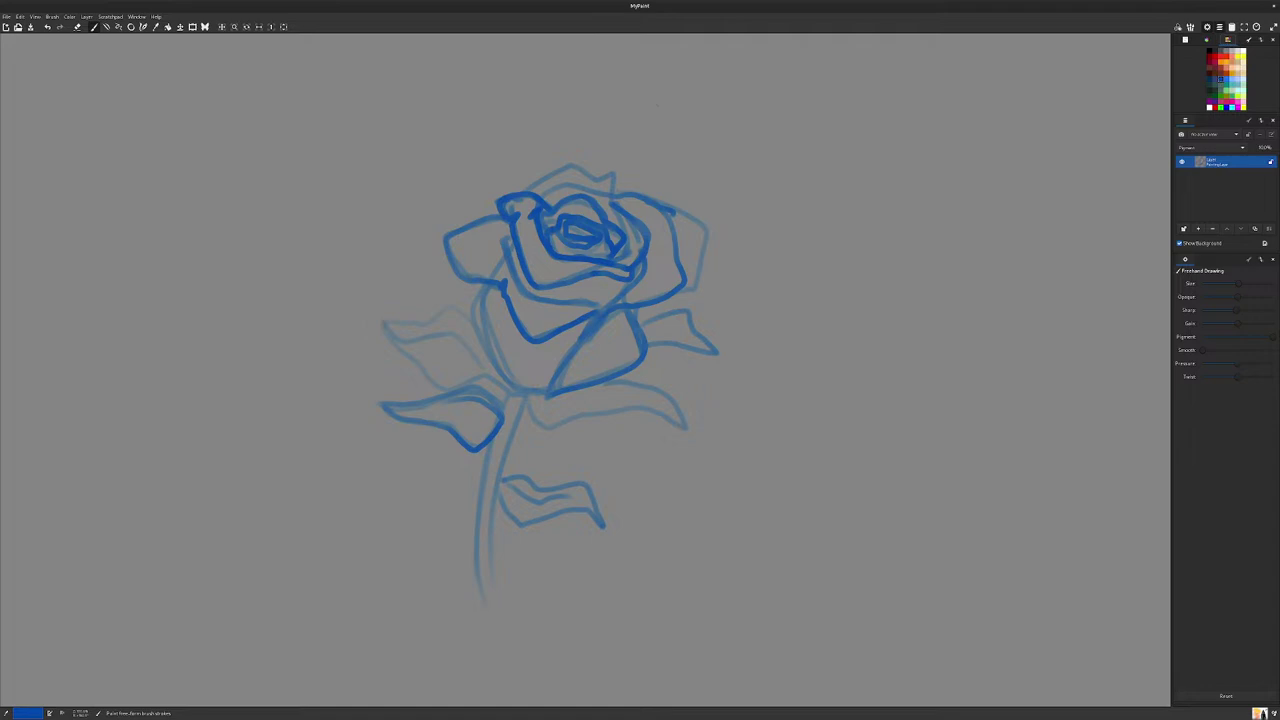
Step: Pick a dark teal blue and fill the rose's side, lower and folded front petals with it as base colour
click(1210, 79)
mouse_move(499, 240)
mouse_down()
mouse_move(500, 265)
mouse_move(515, 258)
mouse_move(473, 246)
mouse_move(493, 310)
mouse_move(622, 348)
mouse_move(652, 264)
mouse_up()
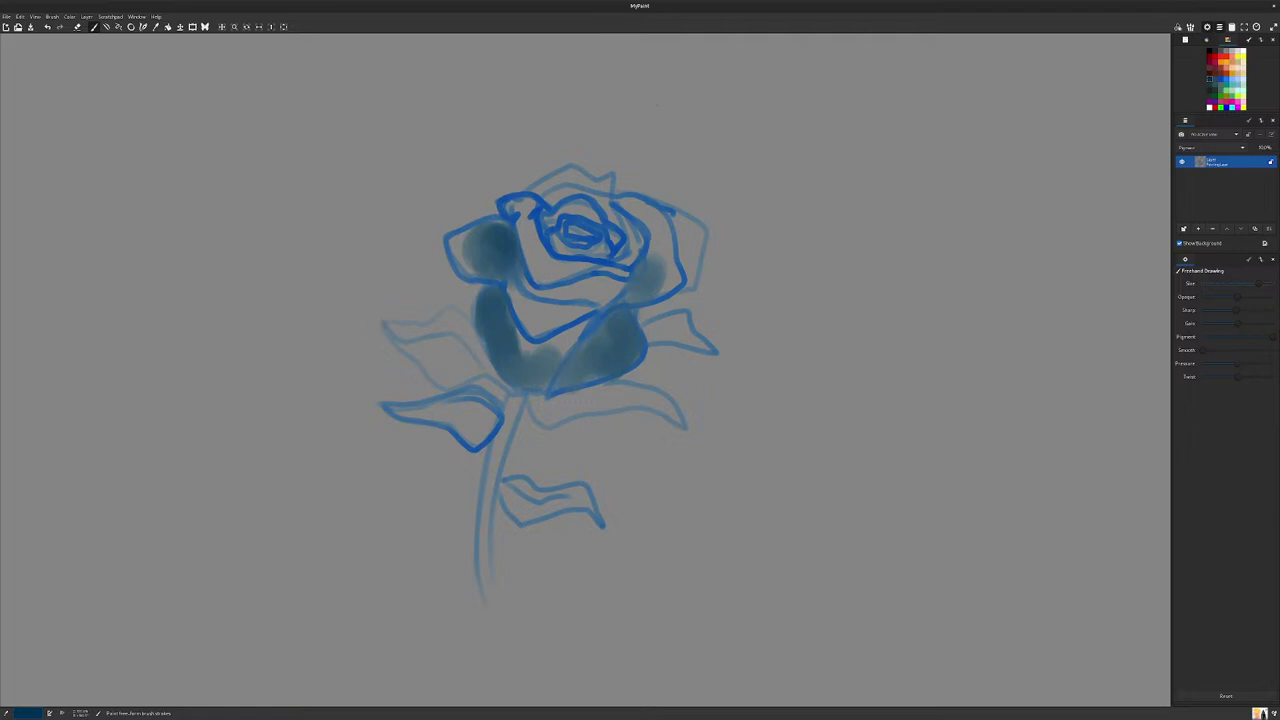
mouse_move(602, 330)
mouse_down()
mouse_move(563, 377)
mouse_move(585, 380)
mouse_move(604, 355)
mouse_move(569, 376)
mouse_move(632, 352)
mouse_move(532, 372)
mouse_move(488, 345)
mouse_move(488, 358)
mouse_move(526, 345)
mouse_move(521, 335)
mouse_move(548, 351)
mouse_up()
mouse_move(512, 259)
mouse_down()
mouse_move(515, 274)
mouse_move(500, 227)
mouse_move(484, 232)
mouse_move(500, 270)
mouse_move(468, 230)
mouse_move(456, 254)
mouse_move(530, 286)
mouse_move(602, 276)
mouse_move(553, 294)
mouse_move(615, 283)
mouse_move(626, 300)
mouse_move(530, 292)
mouse_move(517, 238)
mouse_up()
mouse_move(512, 310)
mouse_down()
mouse_move(515, 282)
mouse_move(540, 340)
mouse_move(557, 320)
mouse_move(668, 288)
mouse_move(676, 272)
mouse_move(658, 222)
mouse_move(618, 199)
mouse_up()
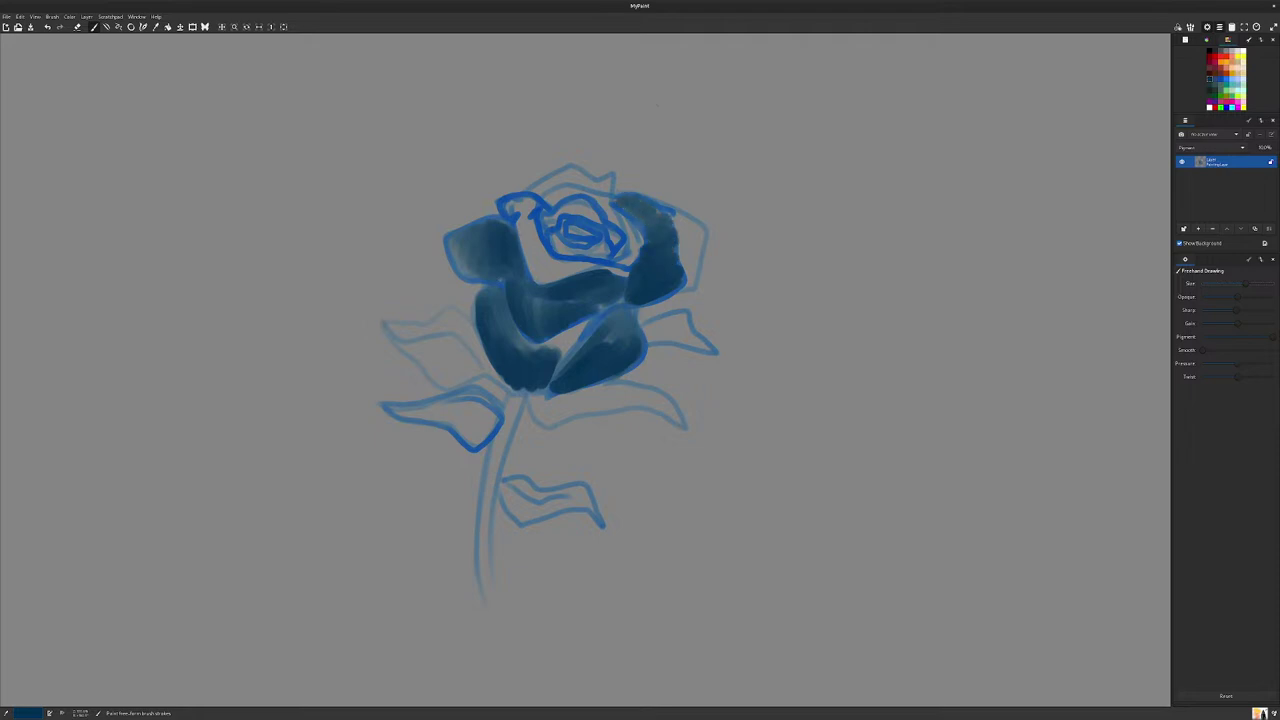
Step: Extend the dark blue base over the upper, curled and outer right petals, and blend the lower petals' outlines into it
mouse_move(506, 201)
mouse_down()
mouse_move(521, 206)
mouse_move(548, 272)
mouse_move(625, 268)
mouse_move(626, 225)
mouse_move(598, 196)
mouse_move(555, 186)
mouse_move(568, 196)
mouse_move(580, 172)
mouse_move(608, 186)
mouse_move(540, 192)
mouse_up()
mouse_move(666, 206)
mouse_down()
mouse_move(692, 226)
mouse_move(690, 276)
mouse_move(700, 236)
mouse_move(692, 288)
mouse_move(636, 316)
mouse_move(680, 280)
mouse_move(676, 214)
mouse_move(628, 198)
mouse_move(701, 224)
mouse_move(692, 294)
mouse_move(667, 304)
mouse_up()
mouse_move(586, 322)
mouse_down()
mouse_move(536, 350)
mouse_move(510, 330)
mouse_move(596, 318)
mouse_move(558, 366)
mouse_up()
mouse_move(494, 284)
mouse_down()
mouse_move(480, 304)
mouse_move(506, 326)
mouse_up()
mouse_move(614, 322)
mouse_down()
mouse_move(604, 308)
mouse_move(524, 302)
mouse_move(505, 281)
mouse_move(550, 316)
mouse_up()
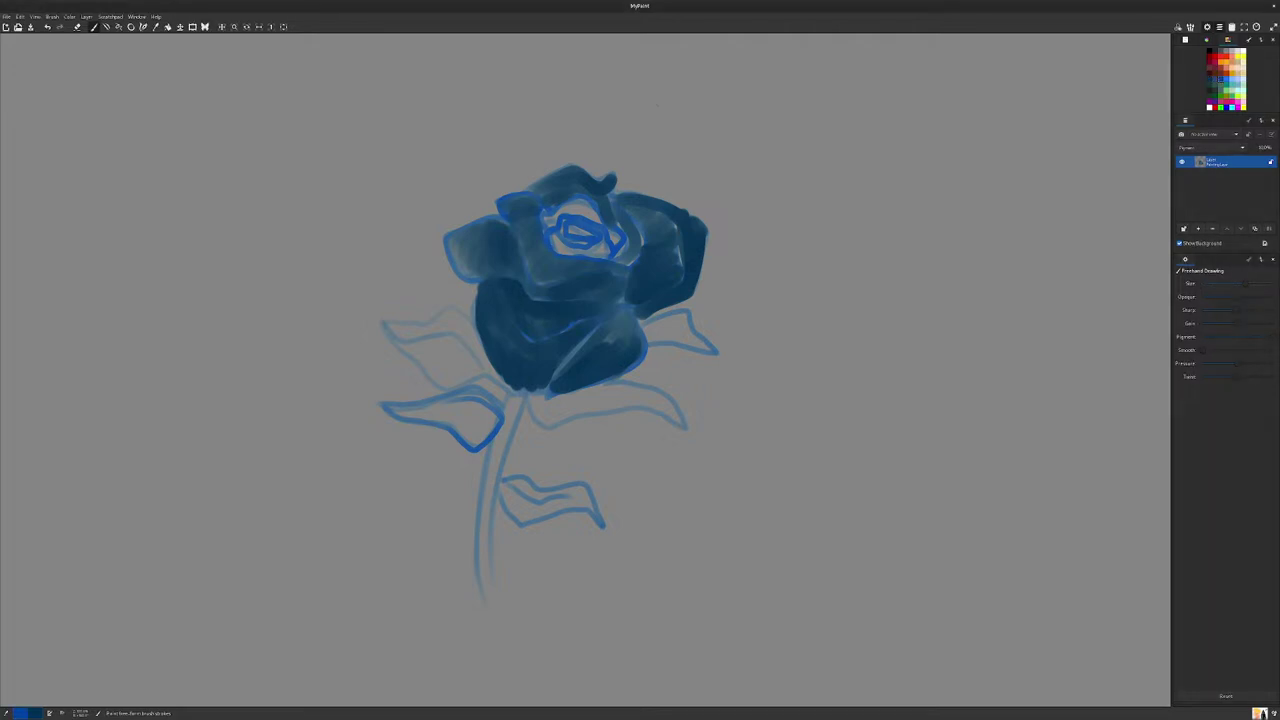
Step: Lighten the front fold, top and left petals with medium blue, and shade the spiral centre with dark blue
drag(657, 104, 659, 102)
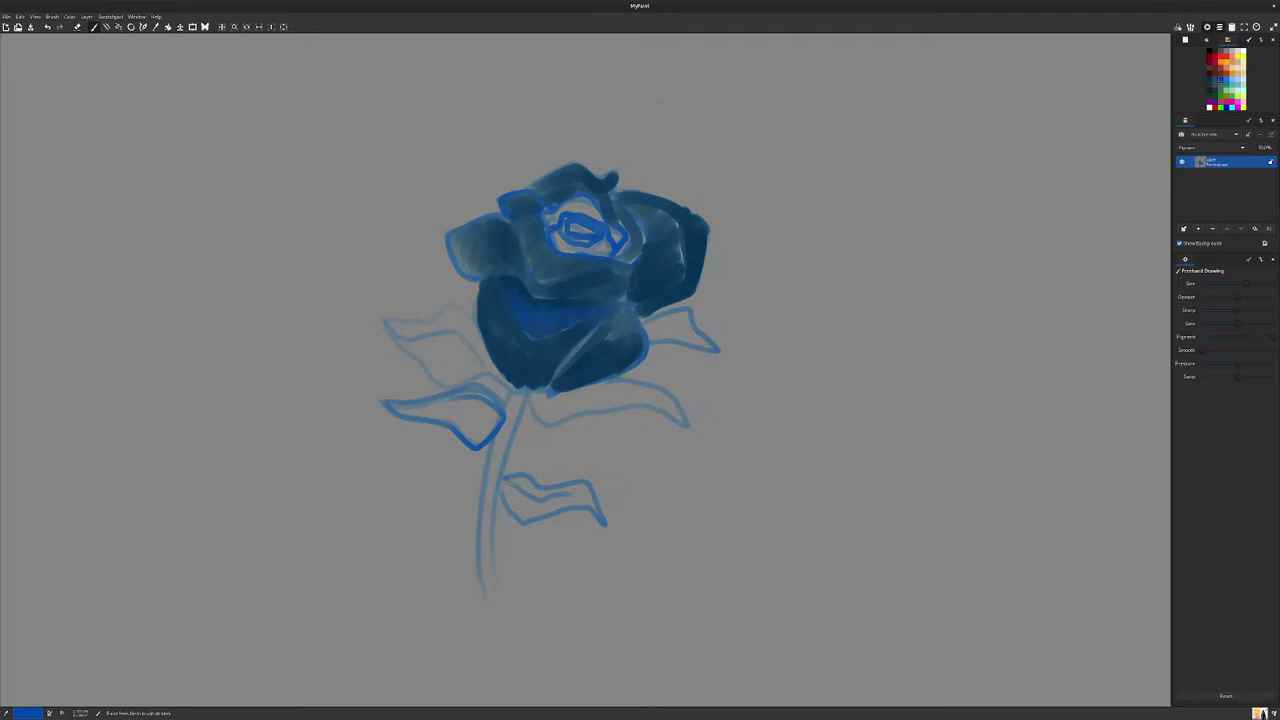
mouse_move(453, 238)
mouse_down()
mouse_move(450, 252)
mouse_move(476, 272)
mouse_up()
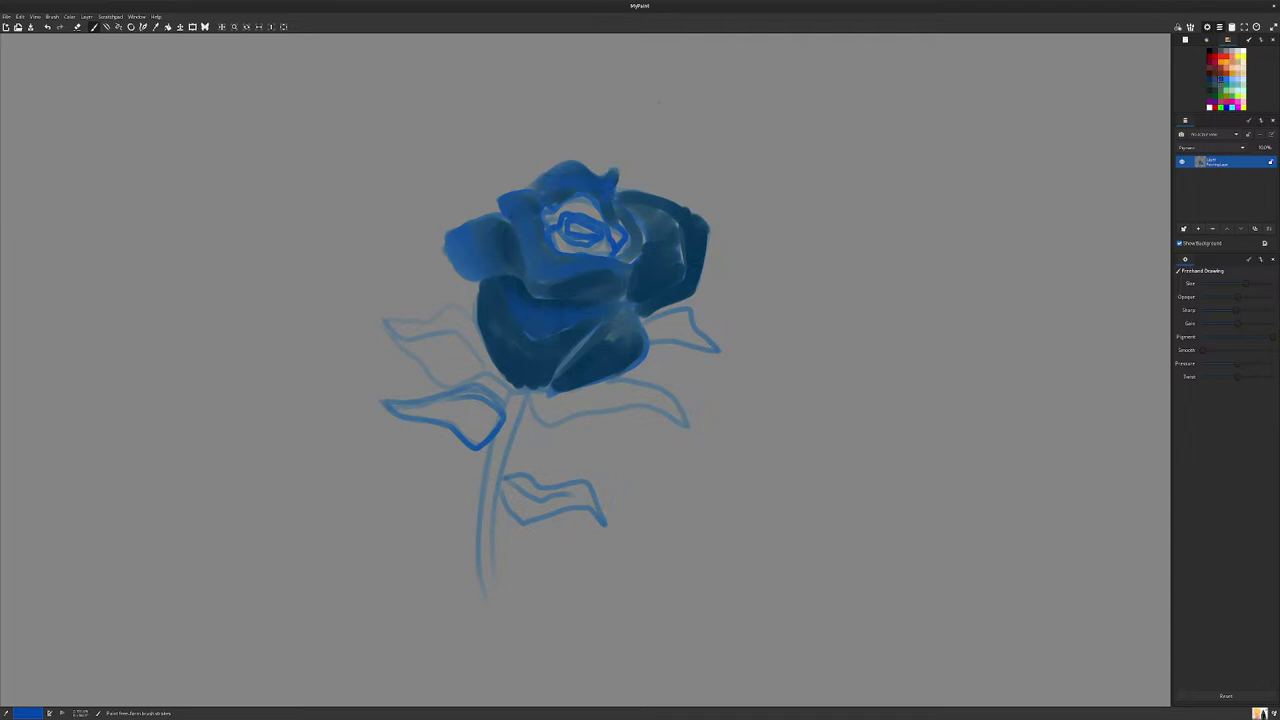
click(1209, 79)
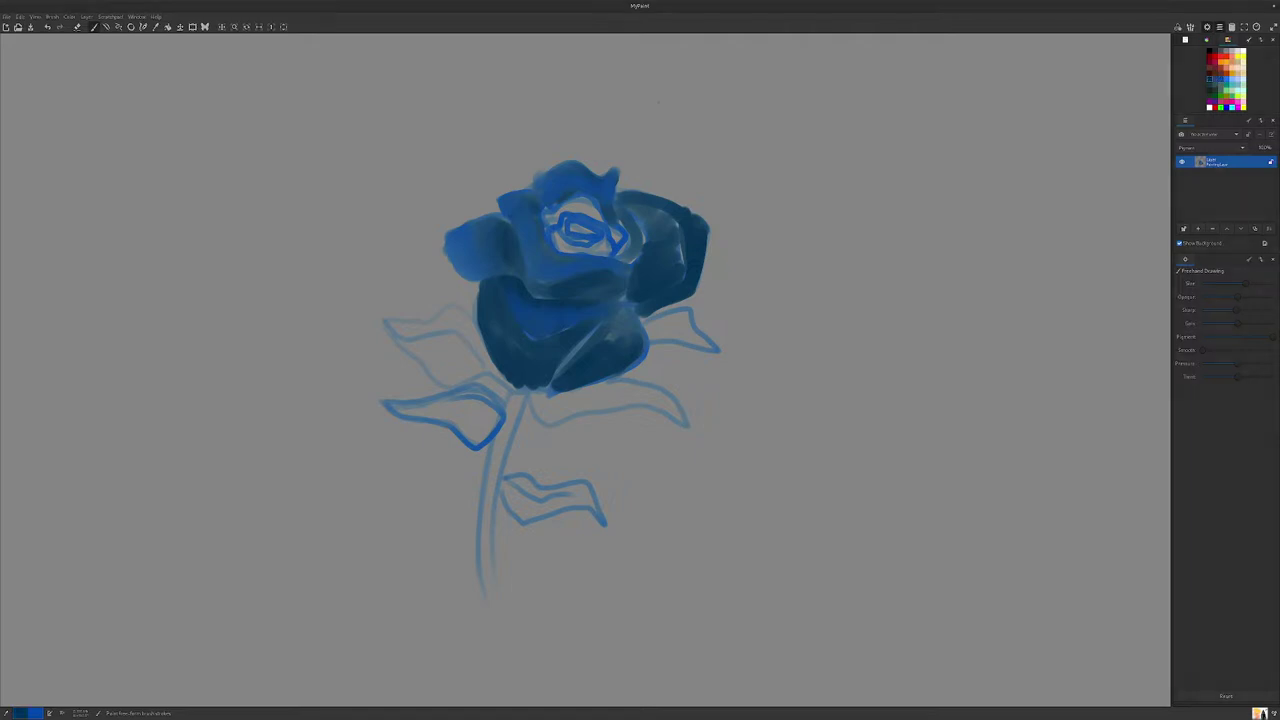
mouse_move(581, 203)
mouse_down()
mouse_move(549, 220)
mouse_move(597, 216)
mouse_move(584, 246)
mouse_move(602, 230)
mouse_move(586, 220)
mouse_move(566, 248)
mouse_move(608, 254)
mouse_move(626, 222)
mouse_move(626, 254)
mouse_up()
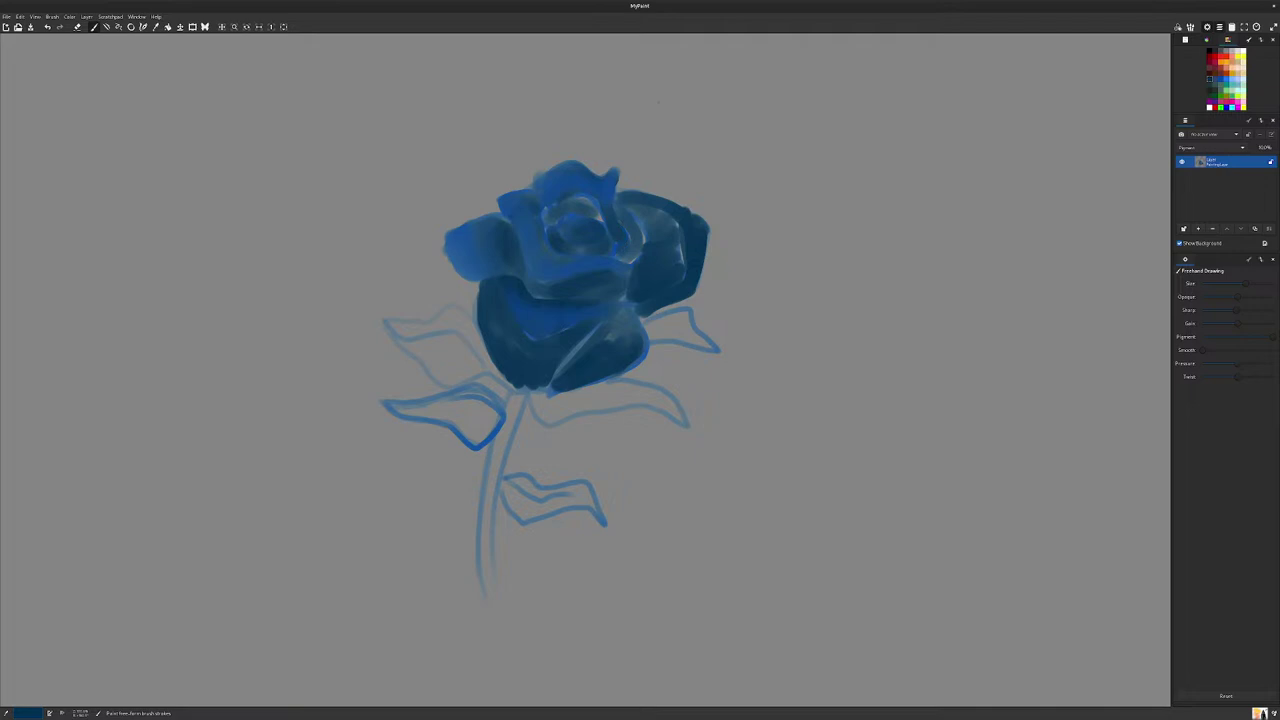
Step: Paint medium blue over the right petals, the front fold and the edges of the inner and left petals
drag(642, 224, 641, 243)
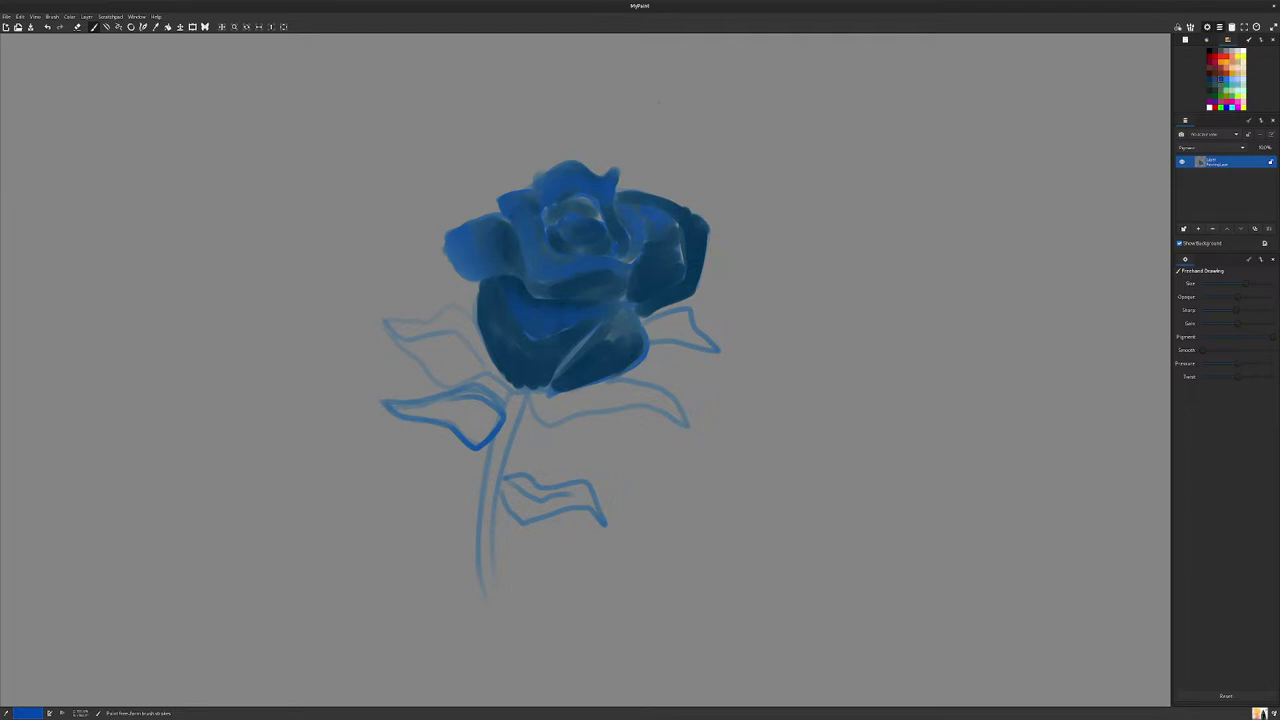
drag(680, 245, 680, 264)
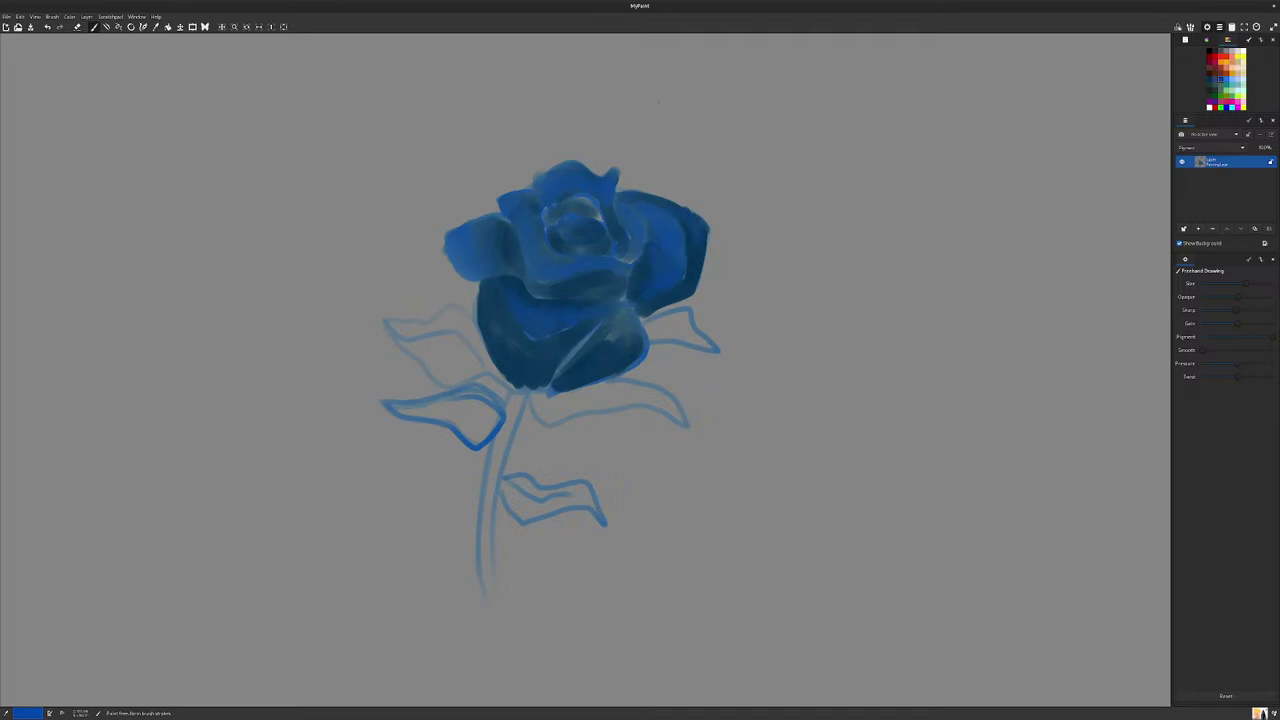
drag(642, 316, 650, 322)
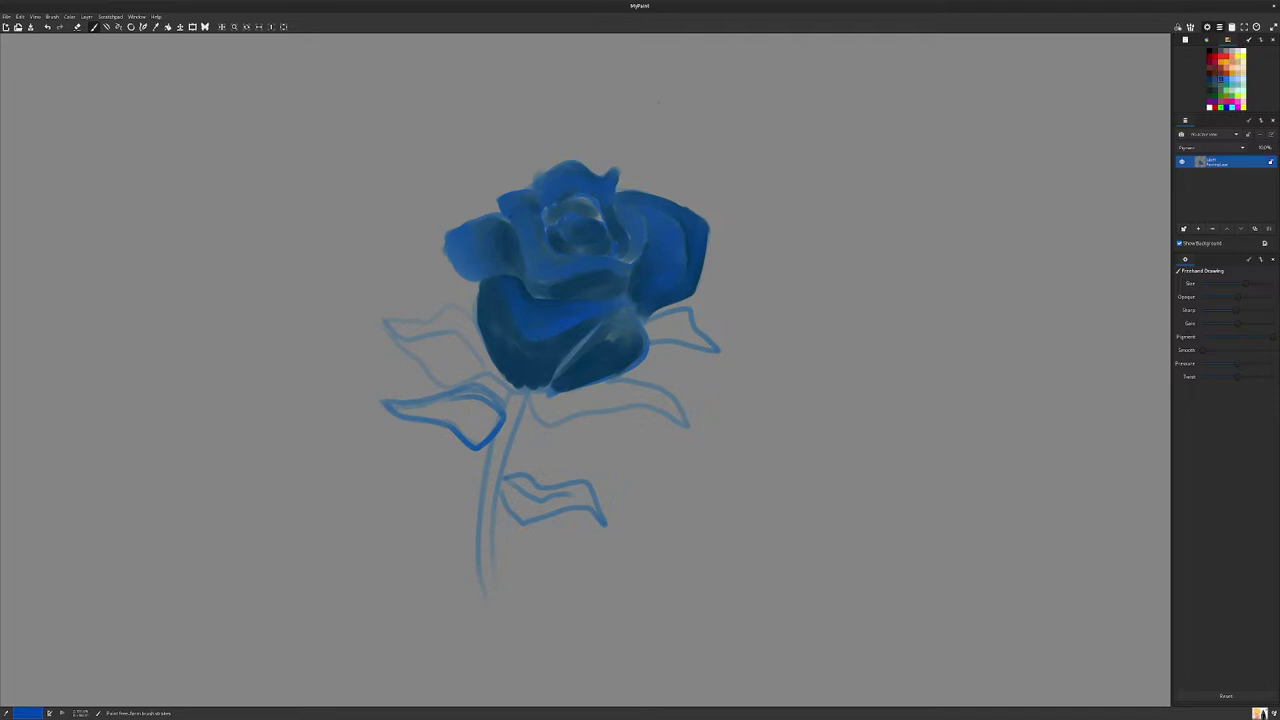
drag(583, 325, 563, 333)
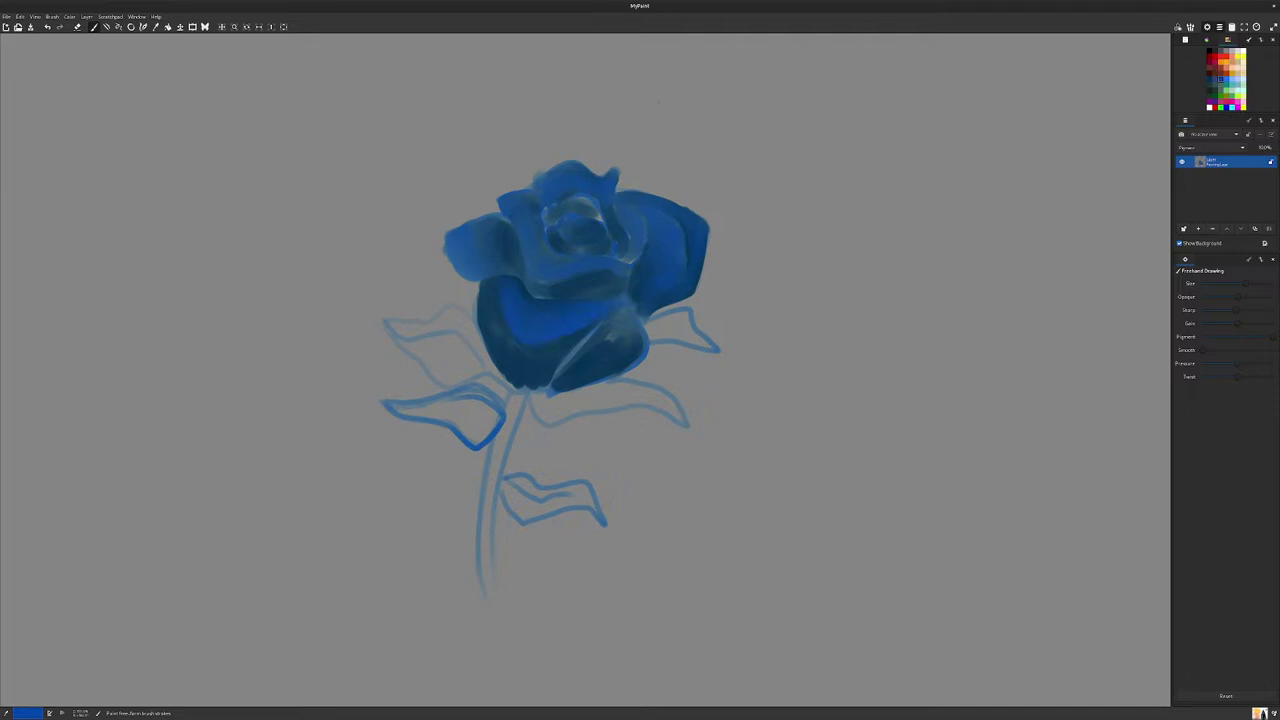
drag(452, 266, 446, 243)
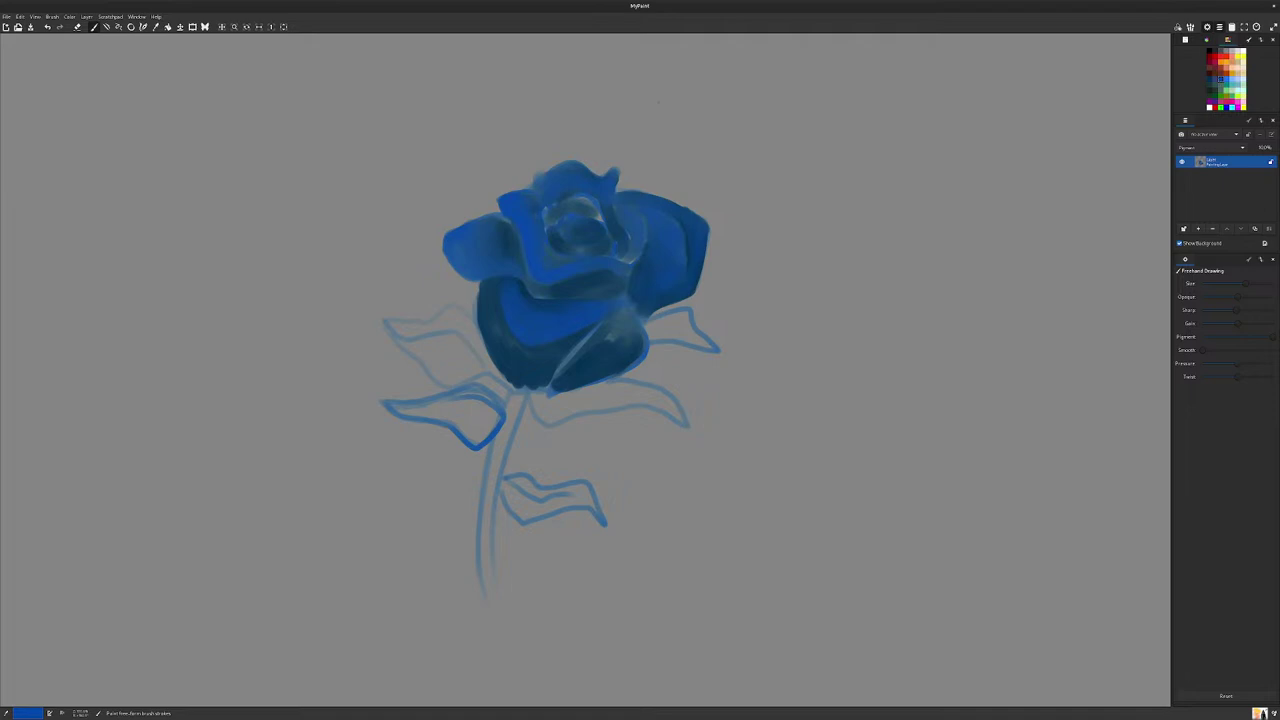
Step: Reshape the curled and top petal edges in medium blue, and define the spiral centre with dark blue shading
mouse_move(499, 201)
mouse_down()
mouse_move(499, 212)
mouse_move(564, 163)
mouse_move(628, 189)
mouse_up()
drag(568, 200, 584, 197)
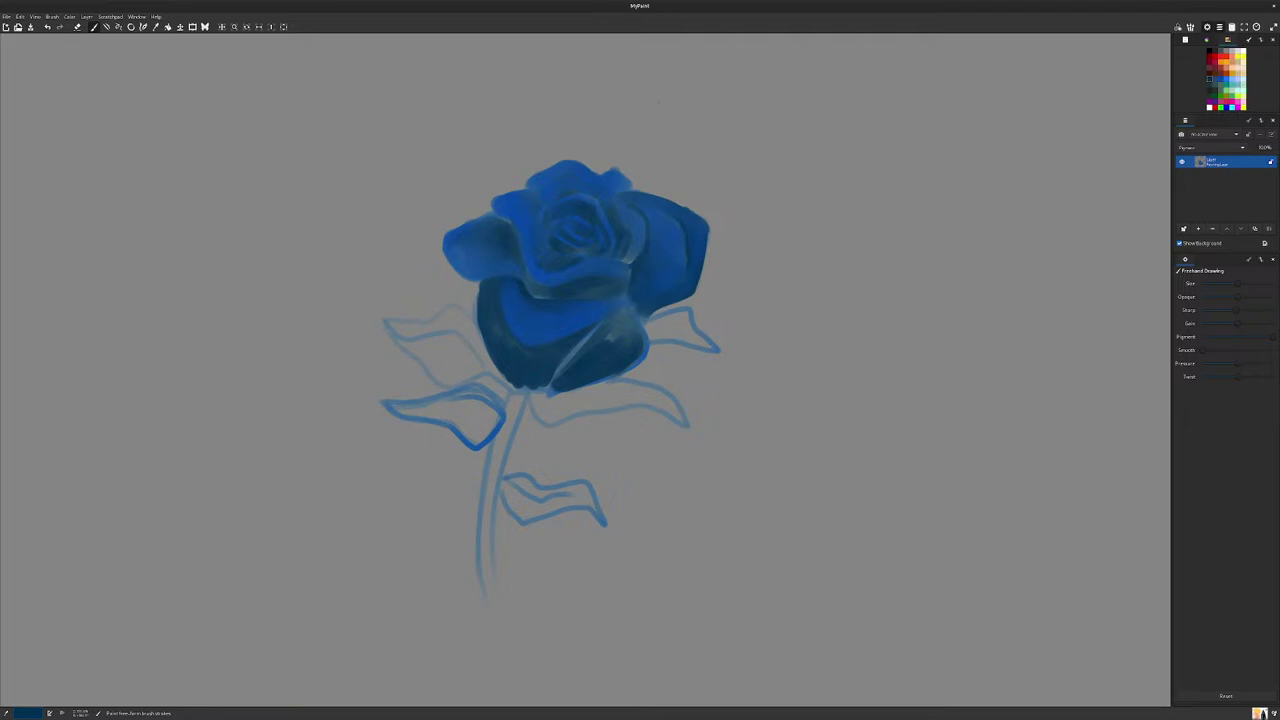
drag(637, 249, 629, 262)
Step: Pick a brighter blue to highlight the inner petal rims and the top petal, and trace the spiral centre's petal edges
click(1226, 79)
mouse_move(513, 217)
mouse_down()
mouse_move(527, 264)
mouse_move(524, 248)
mouse_move(627, 276)
mouse_move(627, 202)
mouse_move(600, 200)
mouse_up()
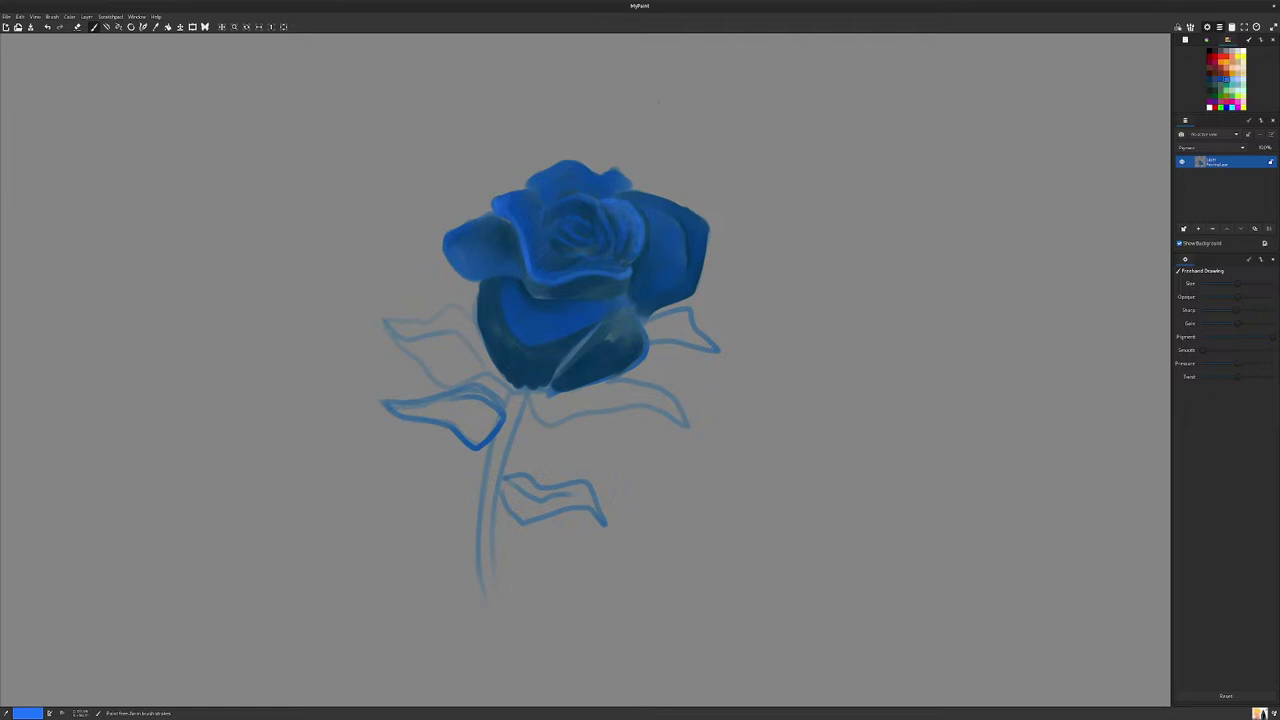
drag(600, 172, 538, 170)
drag(560, 166, 602, 185)
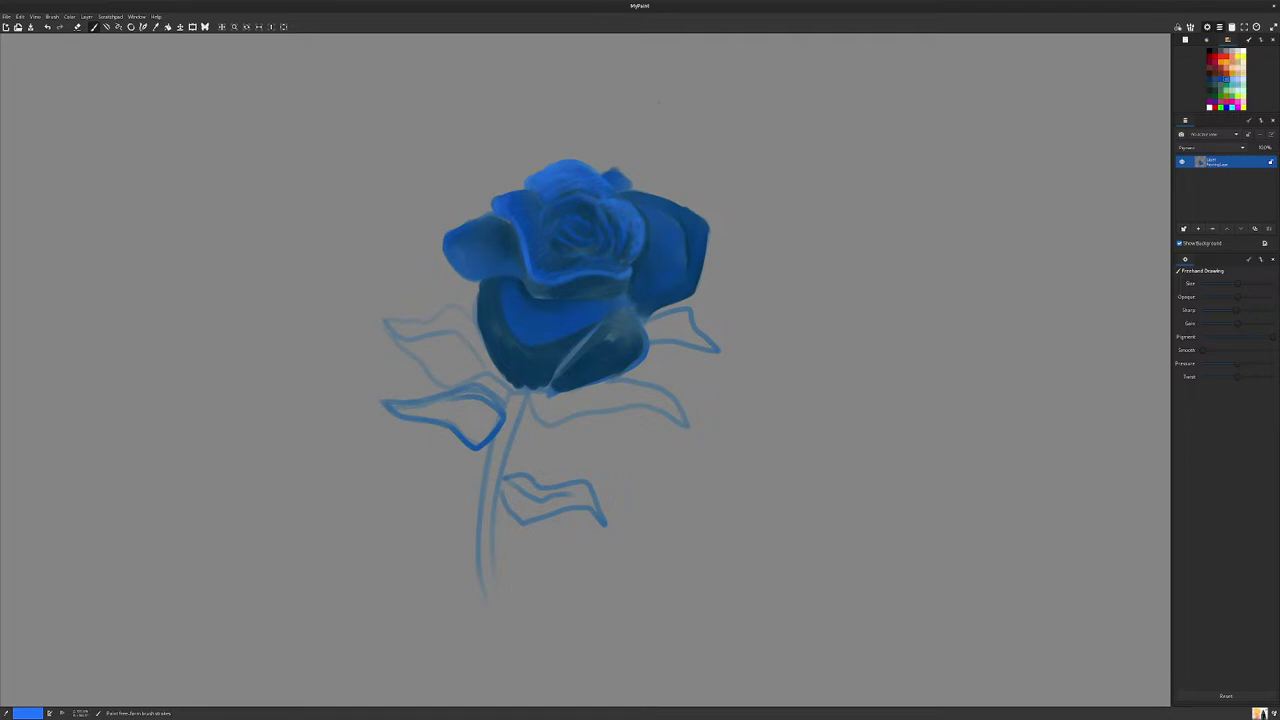
mouse_move(559, 202)
mouse_down()
mouse_move(581, 196)
mouse_move(571, 203)
mouse_move(604, 229)
mouse_move(565, 217)
mouse_move(556, 226)
mouse_move(596, 240)
mouse_move(568, 231)
mouse_move(568, 246)
mouse_move(583, 247)
mouse_up()
mouse_move(541, 222)
mouse_down()
mouse_move(570, 198)
mouse_move(596, 208)
mouse_move(611, 245)
mouse_up()
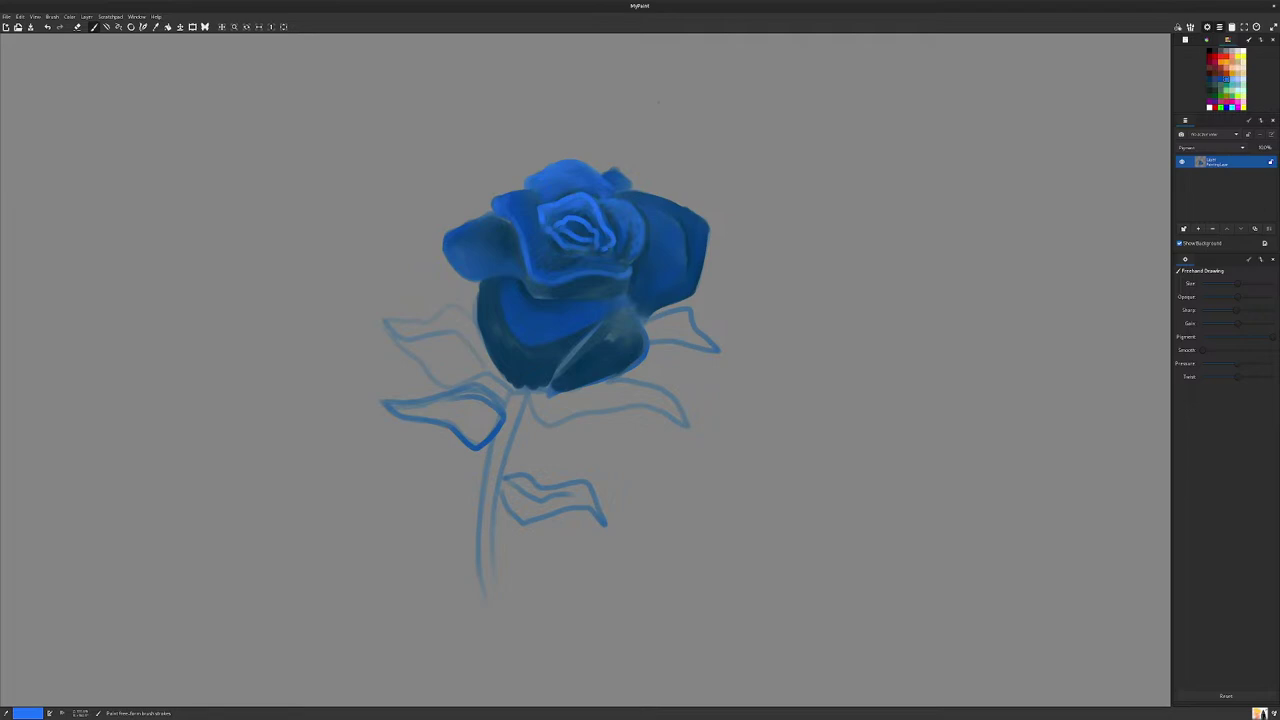
Step: Add bright blue rims to the top, side and front fold petals, and smooth the inner petals with medium blue
mouse_move(603, 181)
mouse_down()
mouse_move(706, 227)
mouse_move(697, 260)
mouse_move(627, 310)
mouse_move(540, 338)
mouse_move(508, 308)
mouse_move(514, 332)
mouse_move(603, 320)
mouse_up()
mouse_move(524, 276)
mouse_down()
mouse_move(462, 274)
mouse_move(452, 226)
mouse_move(478, 222)
mouse_move(456, 243)
mouse_move(466, 266)
mouse_move(508, 266)
mouse_up()
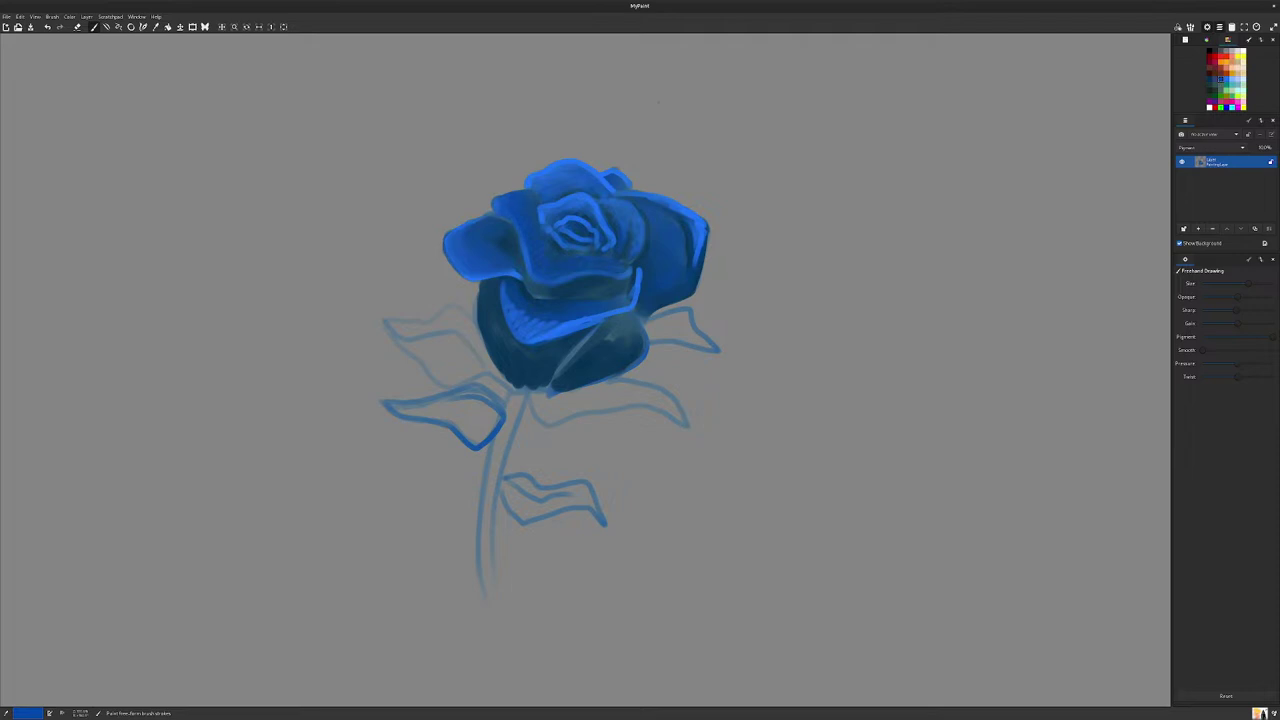
drag(577, 179, 560, 187)
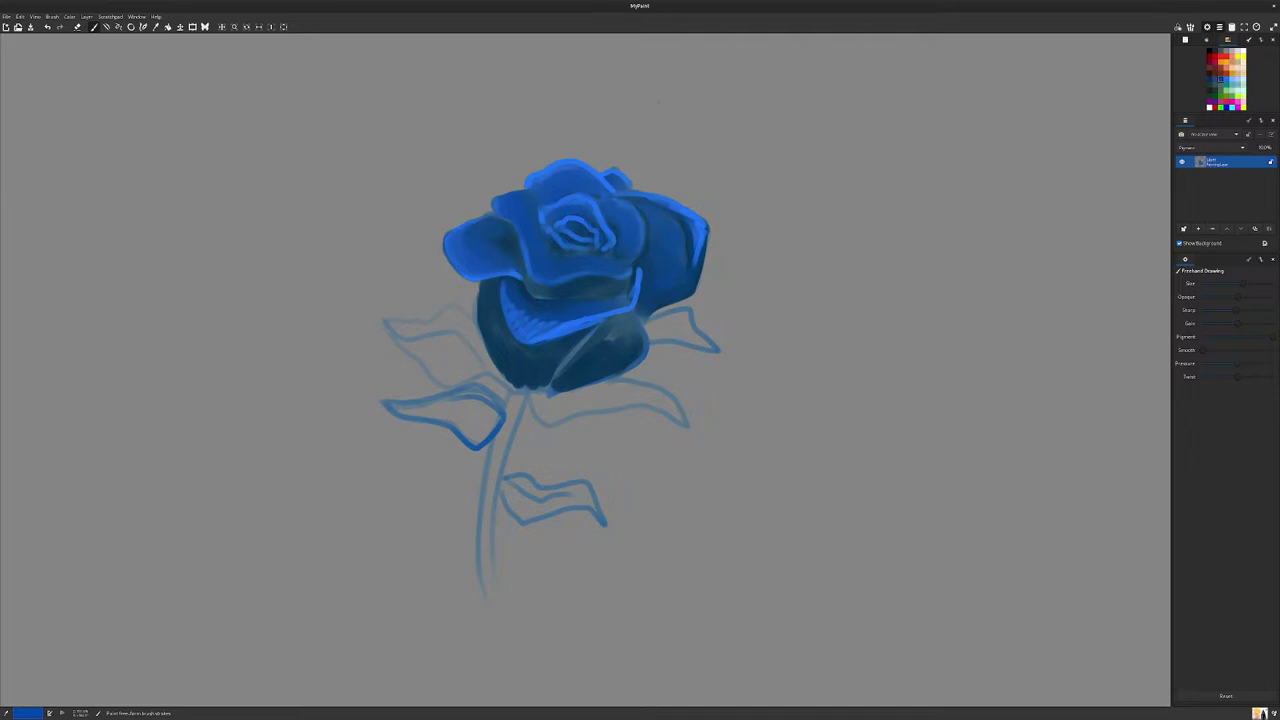
Step: Retrace the curled petal edges inside the rose's spiral centre in bright blue
drag(573, 219, 583, 221)
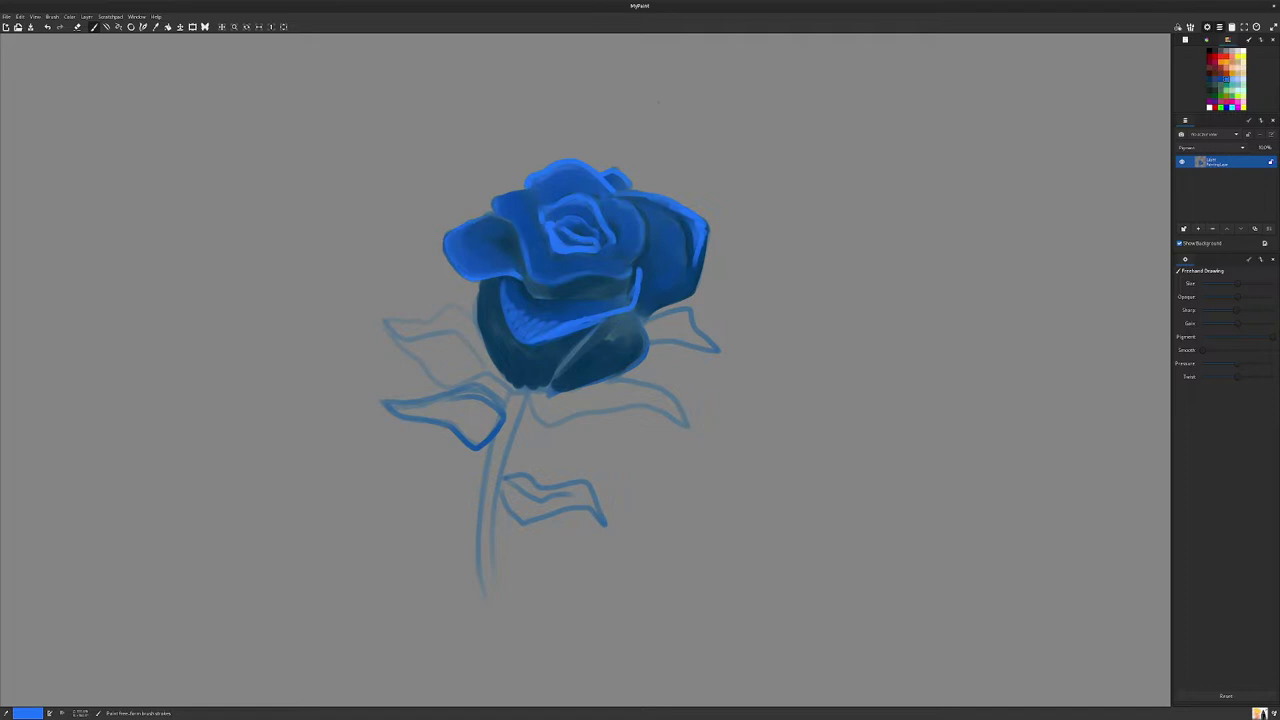
drag(567, 223, 591, 234)
click(1221, 79)
mouse_move(568, 225)
mouse_down()
mouse_move(593, 233)
mouse_move(570, 216)
mouse_up()
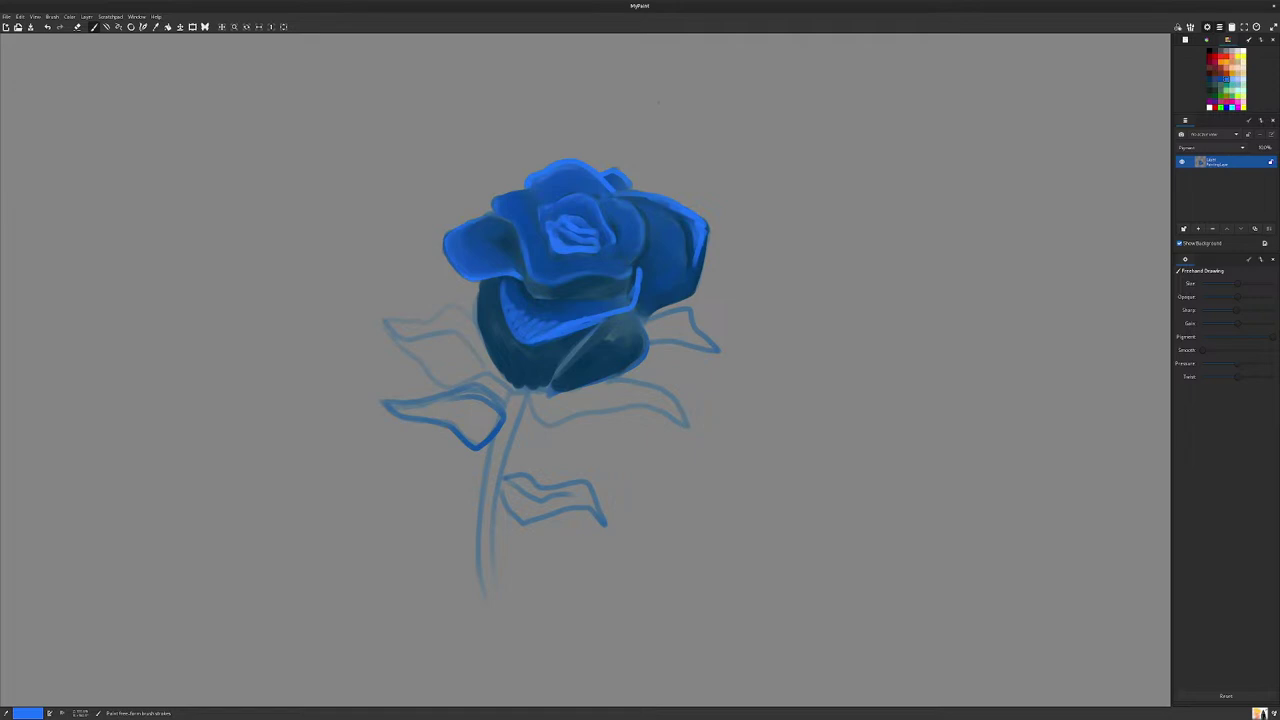
Step: Highlight the rim around the spiral centre and hatch the surrounding inner and top petals with bright blue strokes
drag(541, 221, 571, 196)
mouse_move(623, 264)
mouse_down()
mouse_move(551, 259)
mouse_move(580, 266)
mouse_move(635, 233)
mouse_up()
drag(639, 239, 631, 221)
mouse_move(635, 223)
mouse_down()
mouse_move(588, 172)
mouse_move(530, 194)
mouse_up()
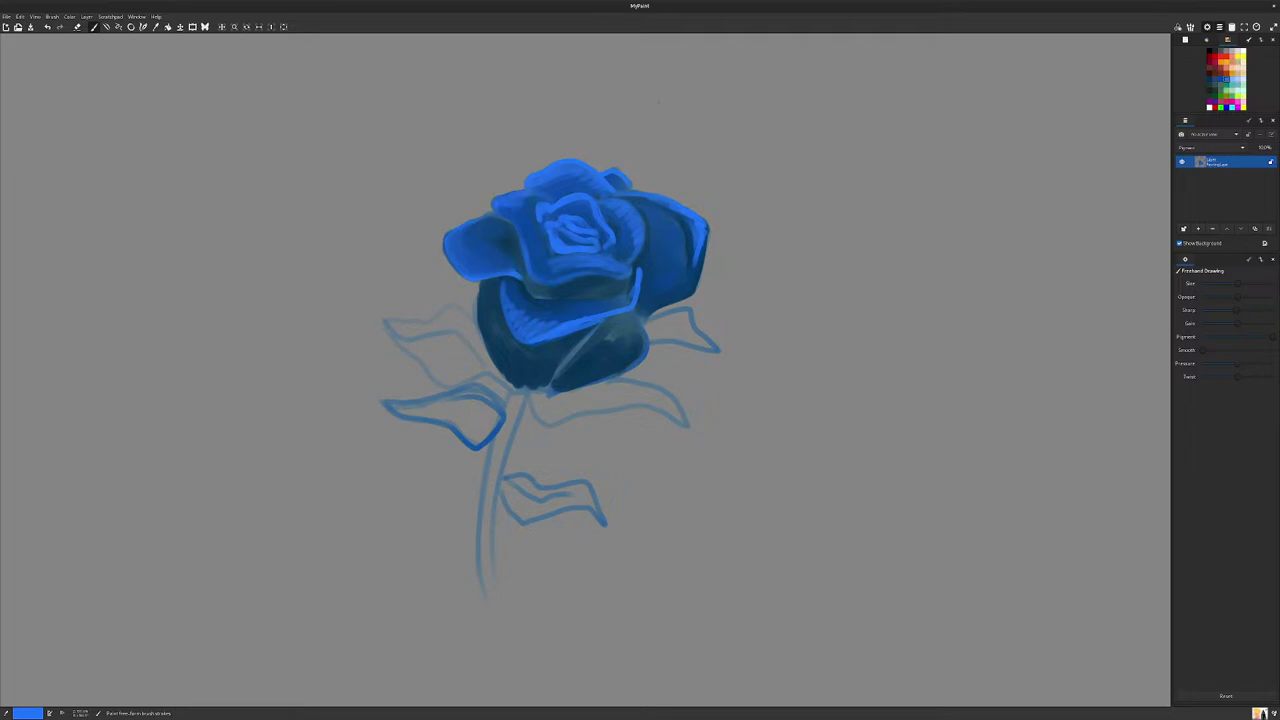
Step: Add bright blue strokes to the left and right outer petals and edge the lower right petal's fold
mouse_move(500, 238)
mouse_down()
mouse_move(526, 208)
mouse_move(534, 271)
mouse_up()
mouse_move(695, 247)
mouse_down()
mouse_move(678, 298)
mouse_move(648, 311)
mouse_move(687, 286)
mouse_up()
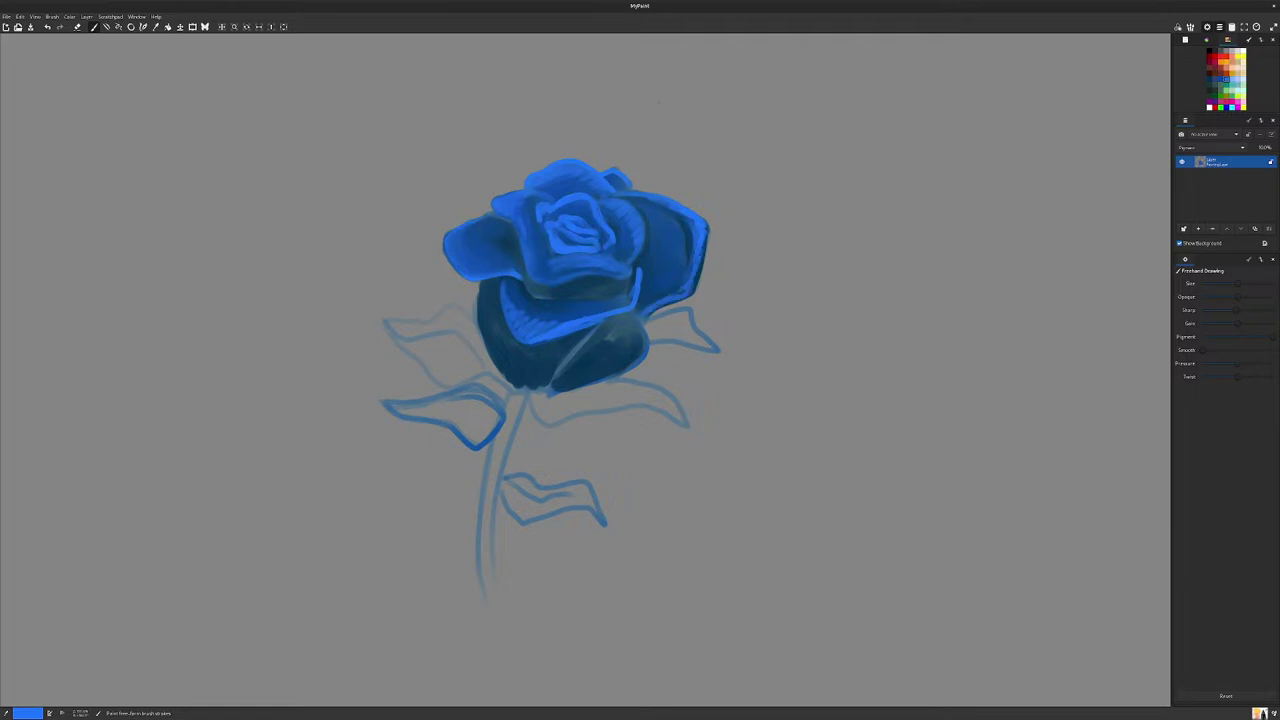
drag(658, 204, 687, 256)
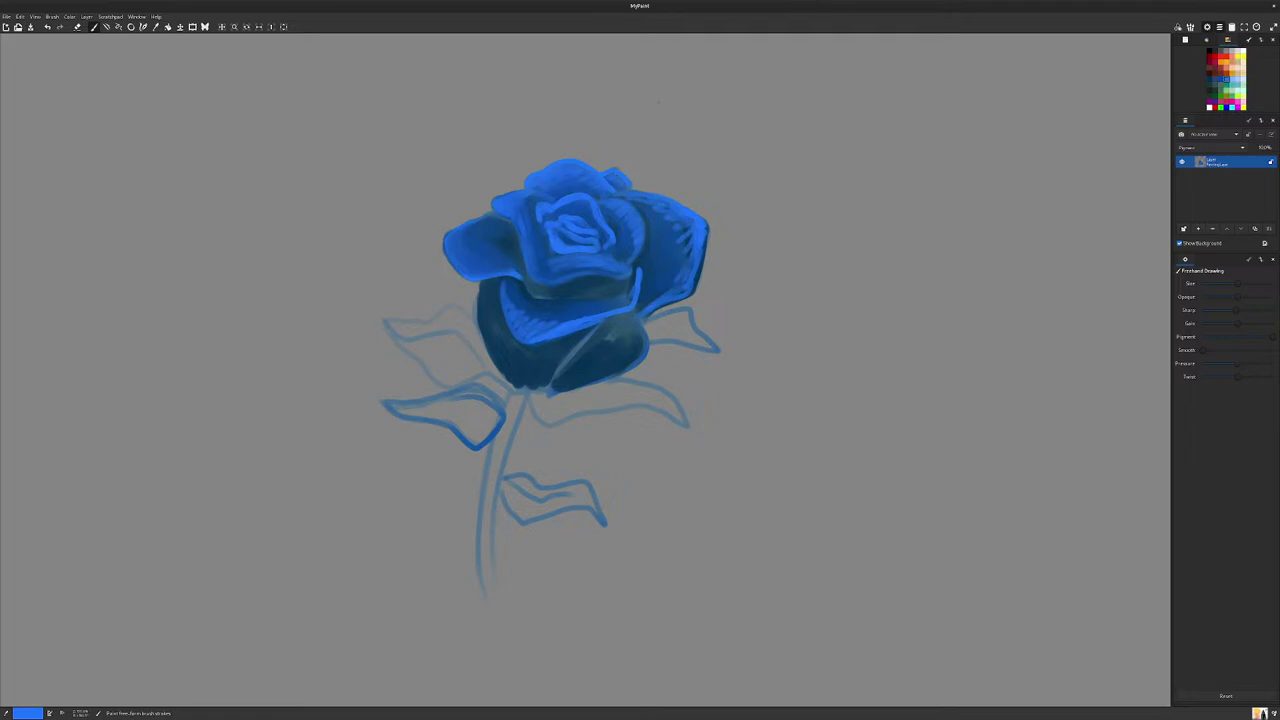
drag(447, 239, 464, 229)
mouse_move(603, 337)
mouse_down()
mouse_move(566, 373)
mouse_move(609, 326)
mouse_move(564, 380)
mouse_up()
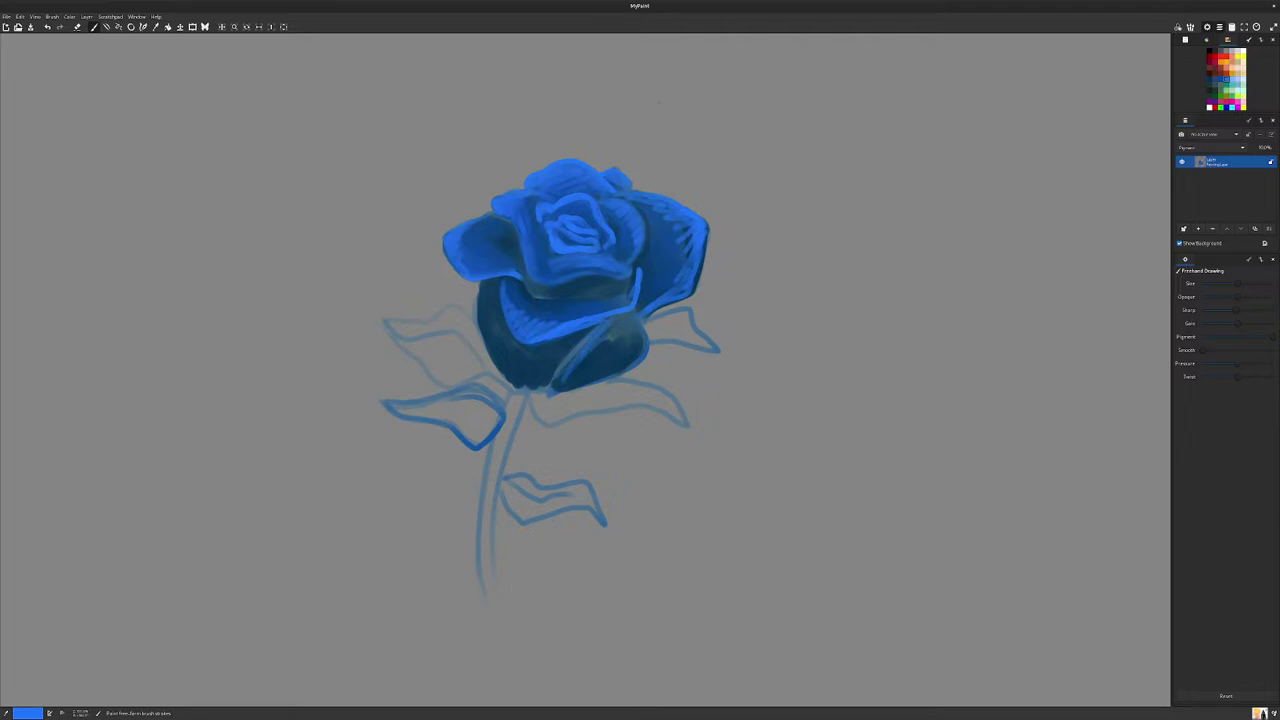
mouse_move(598, 337)
mouse_down()
mouse_move(627, 313)
mouse_move(641, 334)
mouse_up()
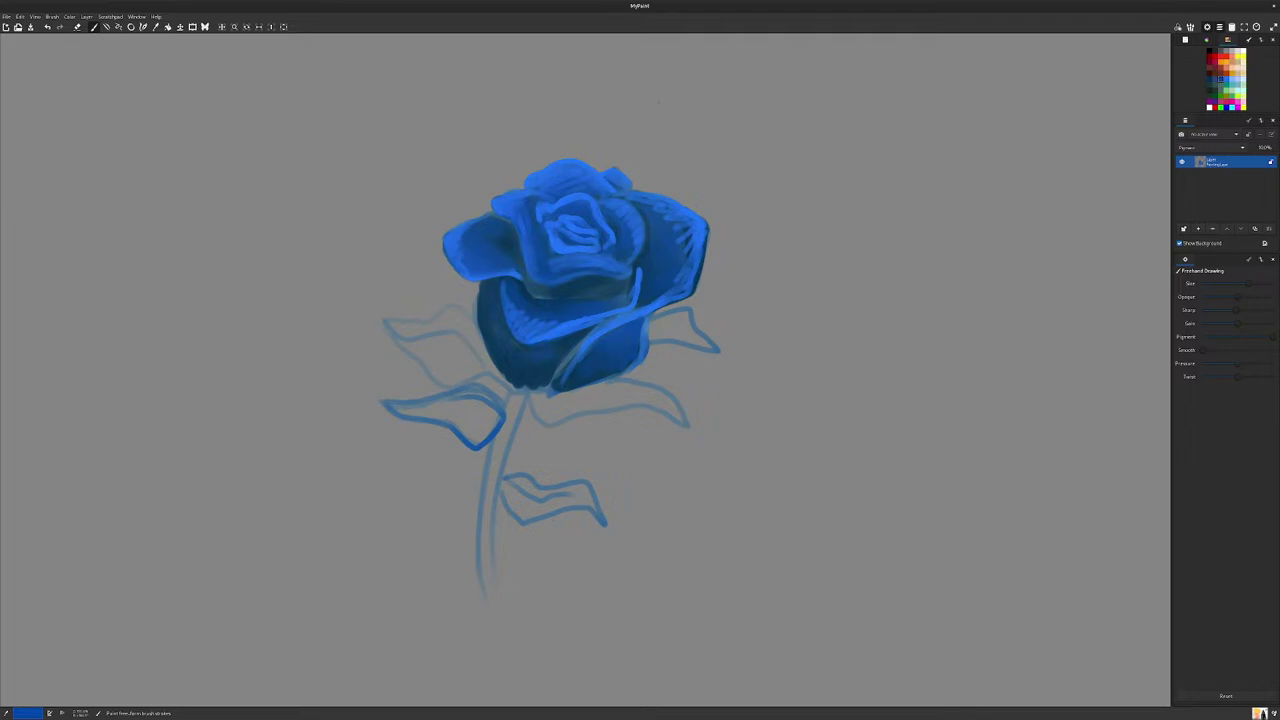
Step: Paint medium blue over the dark lower petals and blend the hatching on the front fold
drag(479, 283, 477, 306)
drag(552, 384, 580, 343)
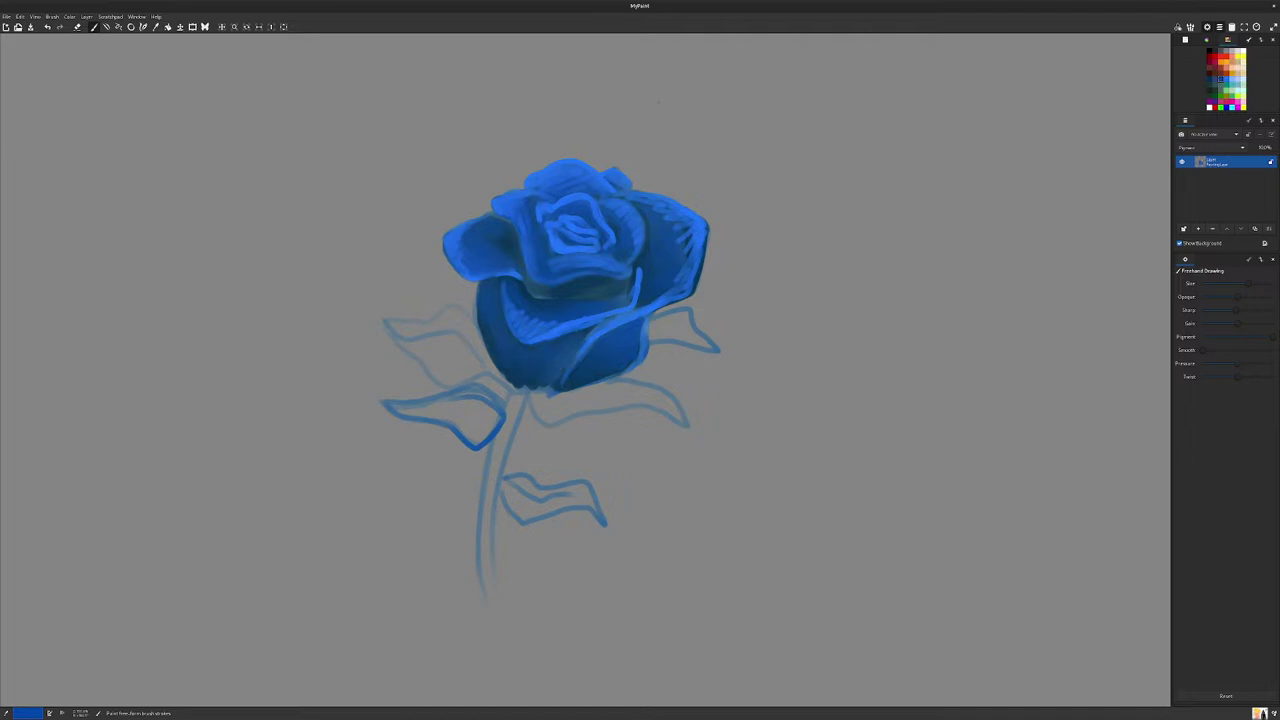
mouse_move(515, 305)
mouse_down()
mouse_move(521, 319)
mouse_move(622, 311)
mouse_up()
drag(539, 337, 556, 334)
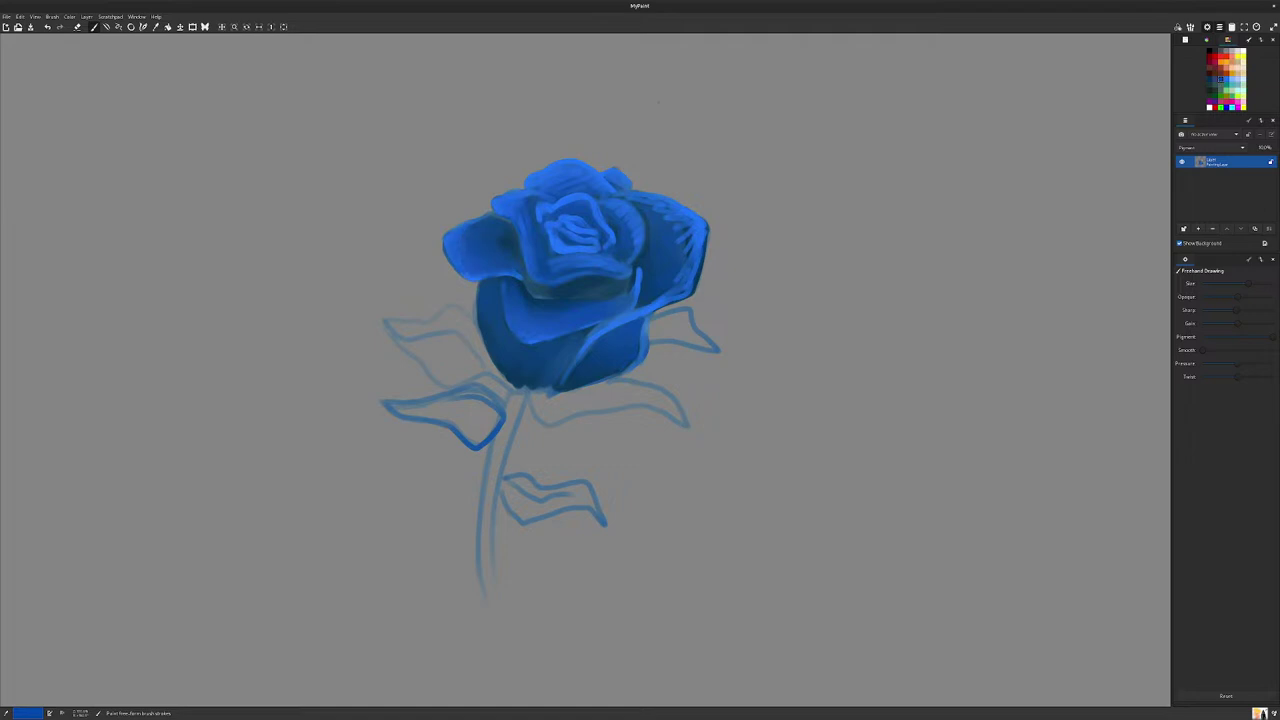
Step: Blend the highlights on the inner petals, top petal, spiral centre and right petal into smooth medium and bright blue
mouse_move(508, 203)
mouse_down()
mouse_move(574, 197)
mouse_move(556, 207)
mouse_up()
key(d)
key(d)
click(1226, 79)
key(d)
mouse_move(575, 200)
mouse_down()
mouse_move(545, 219)
mouse_move(593, 222)
mouse_up()
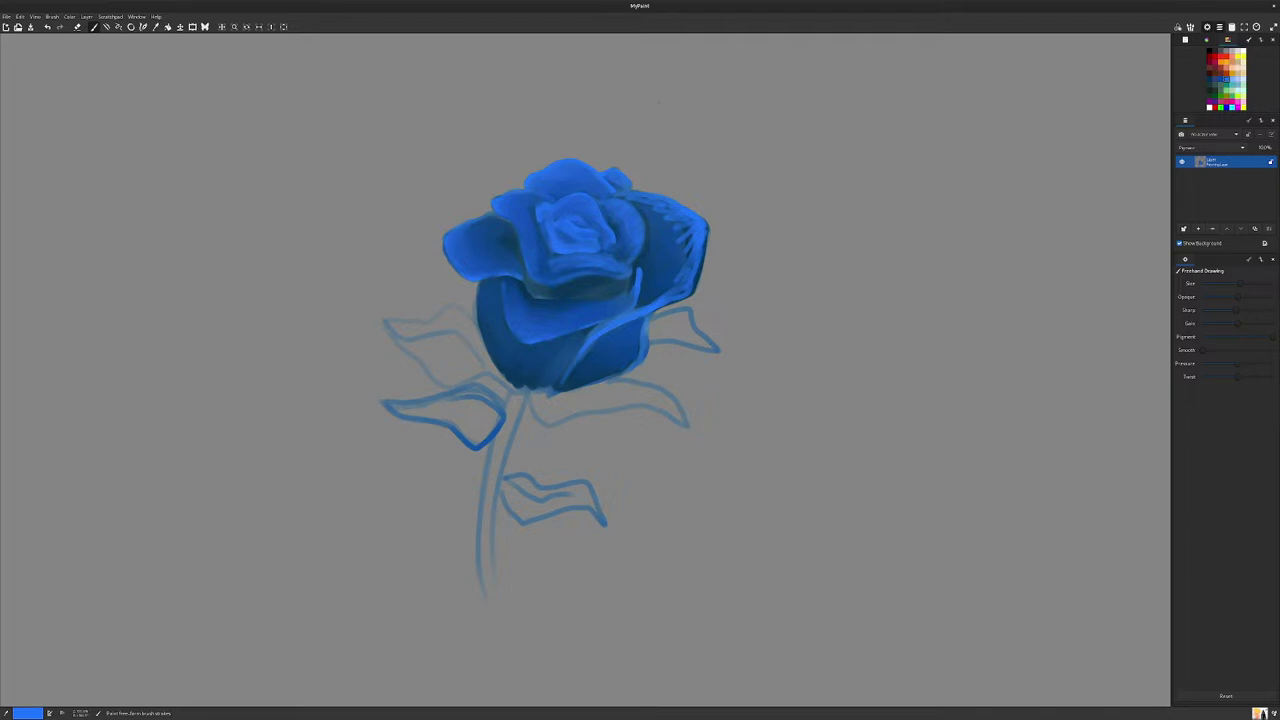
drag(688, 222, 674, 288)
Step: Pick a near-black colour and shade the left petal's recess, the gaps between inner petals and the spiral centre
click(1215, 51)
drag(492, 236, 508, 246)
drag(520, 202, 537, 208)
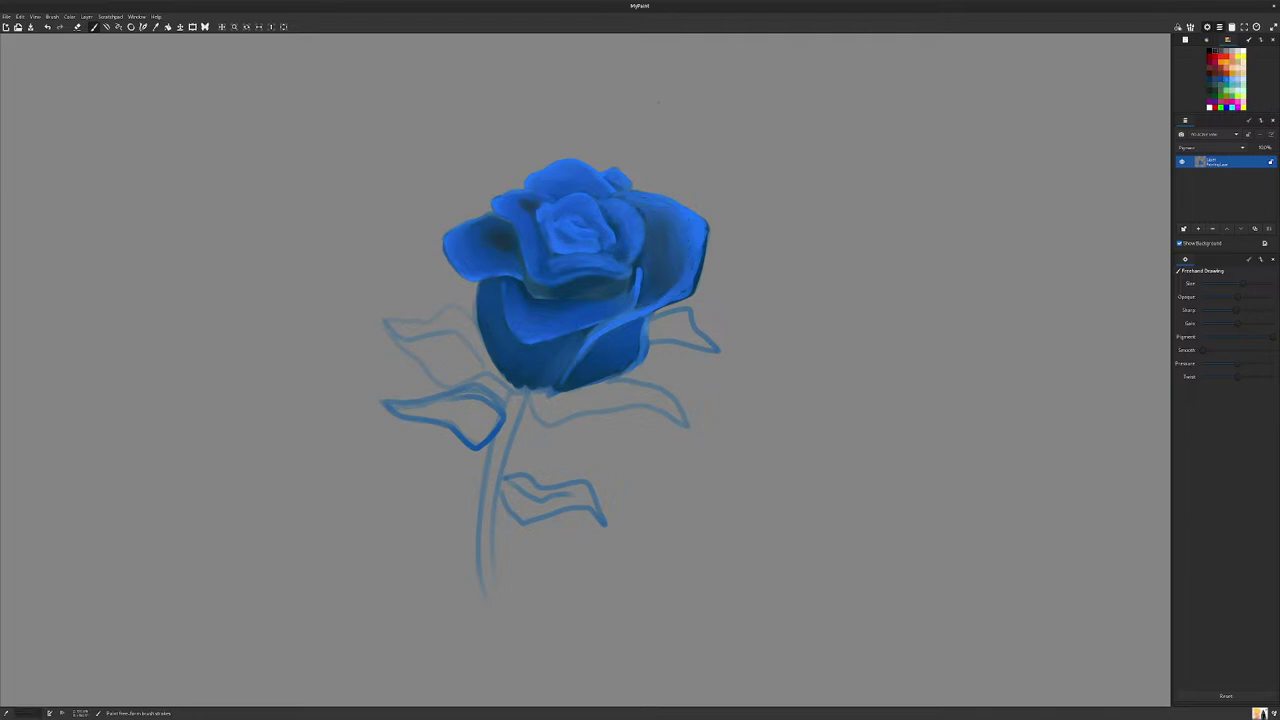
mouse_move(563, 188)
mouse_down()
mouse_move(592, 190)
mouse_move(596, 226)
mouse_up()
click(602, 235)
drag(557, 228, 567, 232)
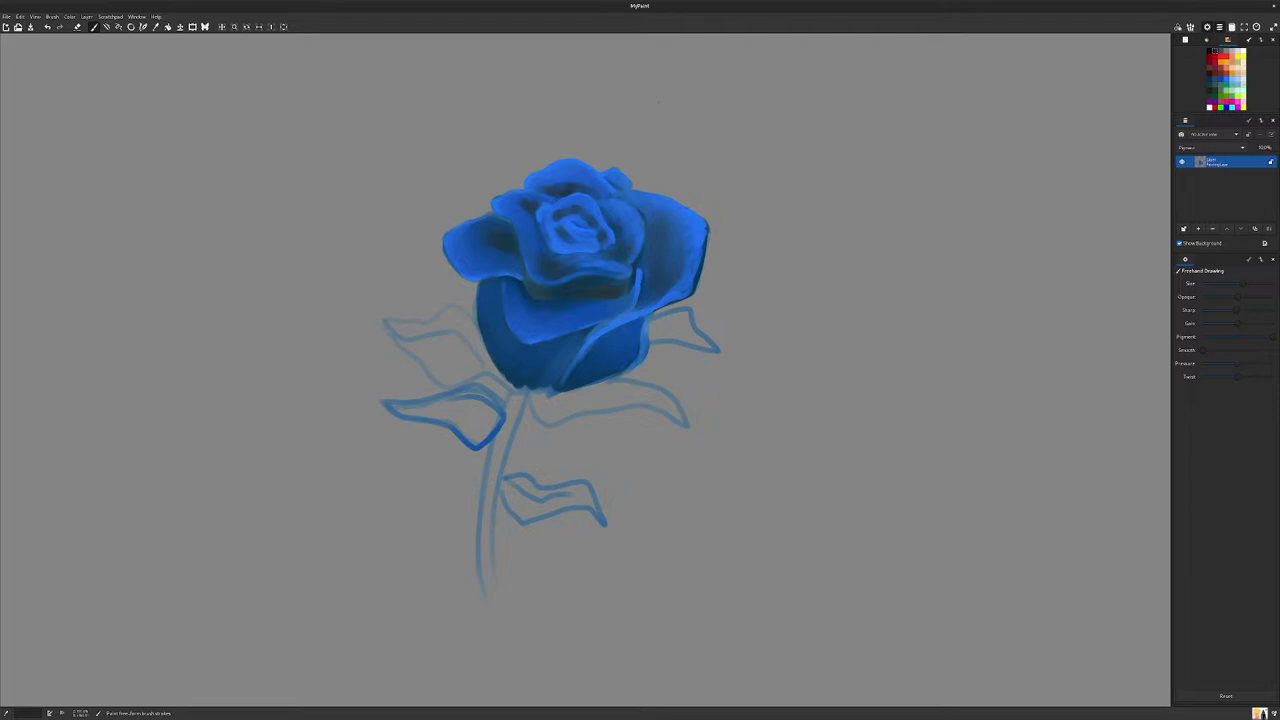
drag(508, 216, 470, 222)
Step: Switch back to bright blue to brighten the right and left petals, the wavy inner rim and the top petal
key(x)
mouse_move(664, 213)
mouse_down()
mouse_move(641, 215)
mouse_move(653, 300)
mouse_up()
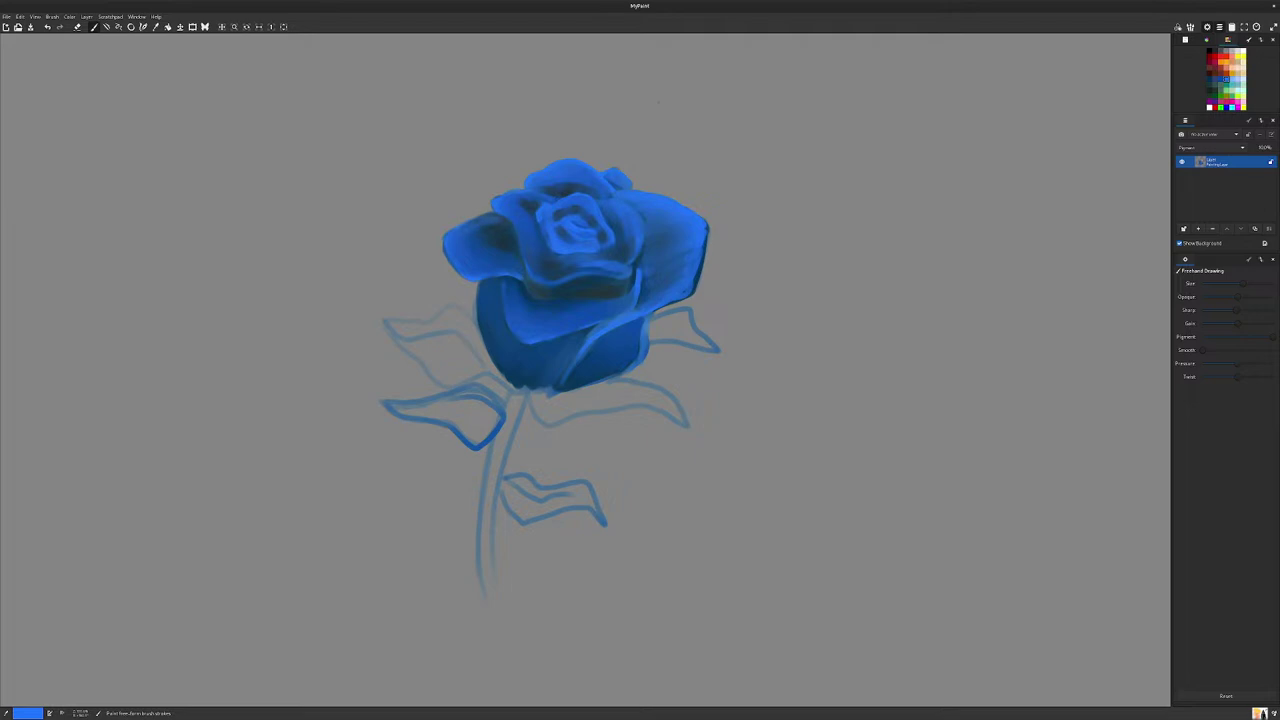
drag(463, 217, 511, 250)
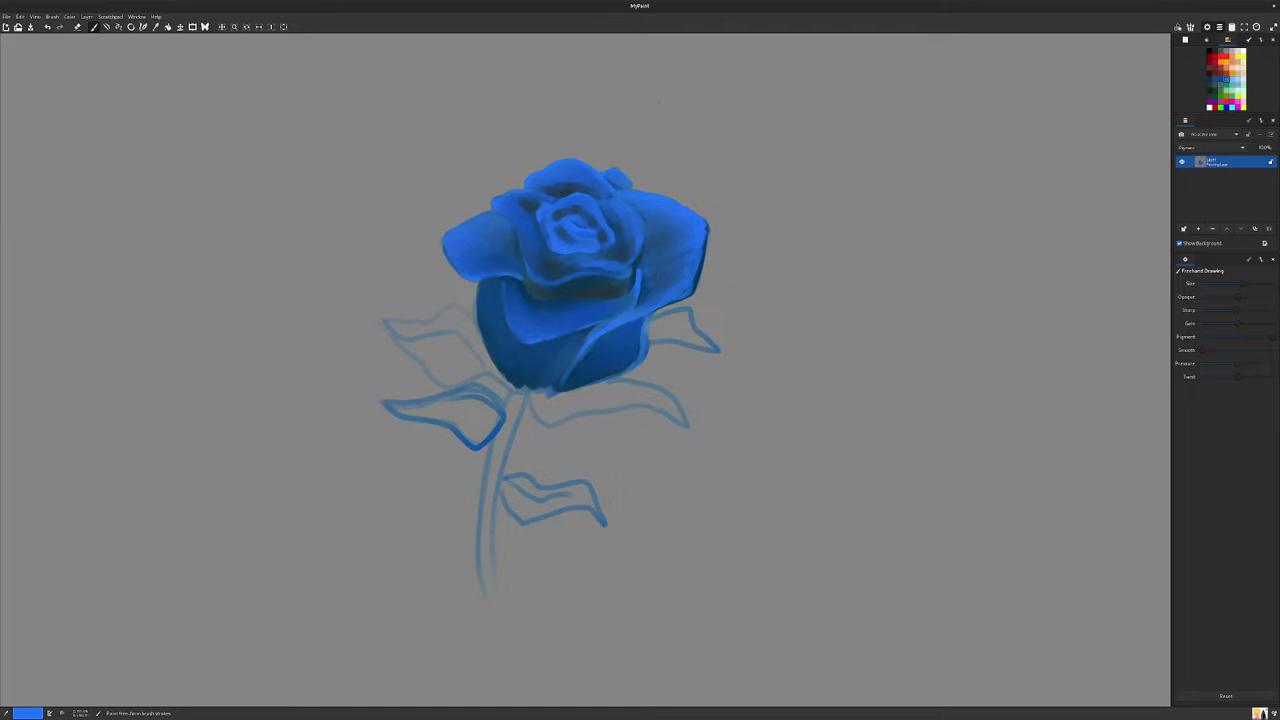
mouse_move(522, 231)
mouse_down()
mouse_move(497, 210)
mouse_move(538, 271)
mouse_move(624, 271)
mouse_move(541, 283)
mouse_move(518, 255)
mouse_up()
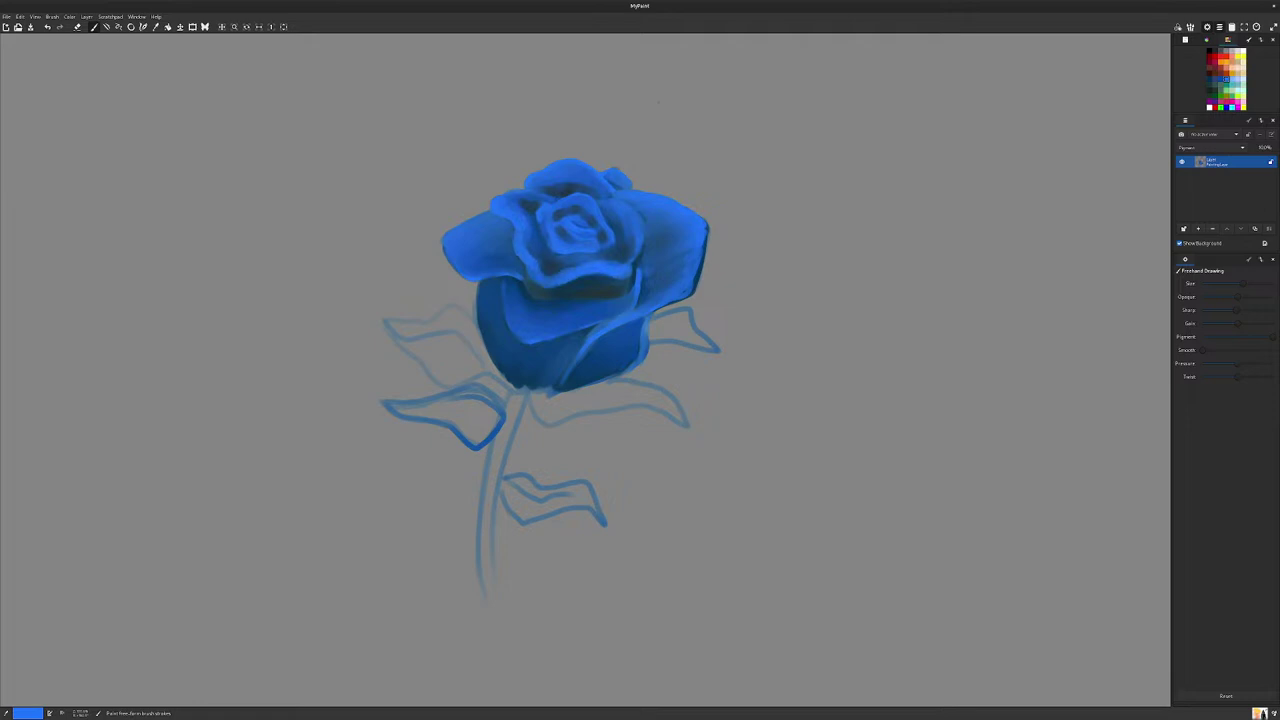
drag(523, 203, 584, 188)
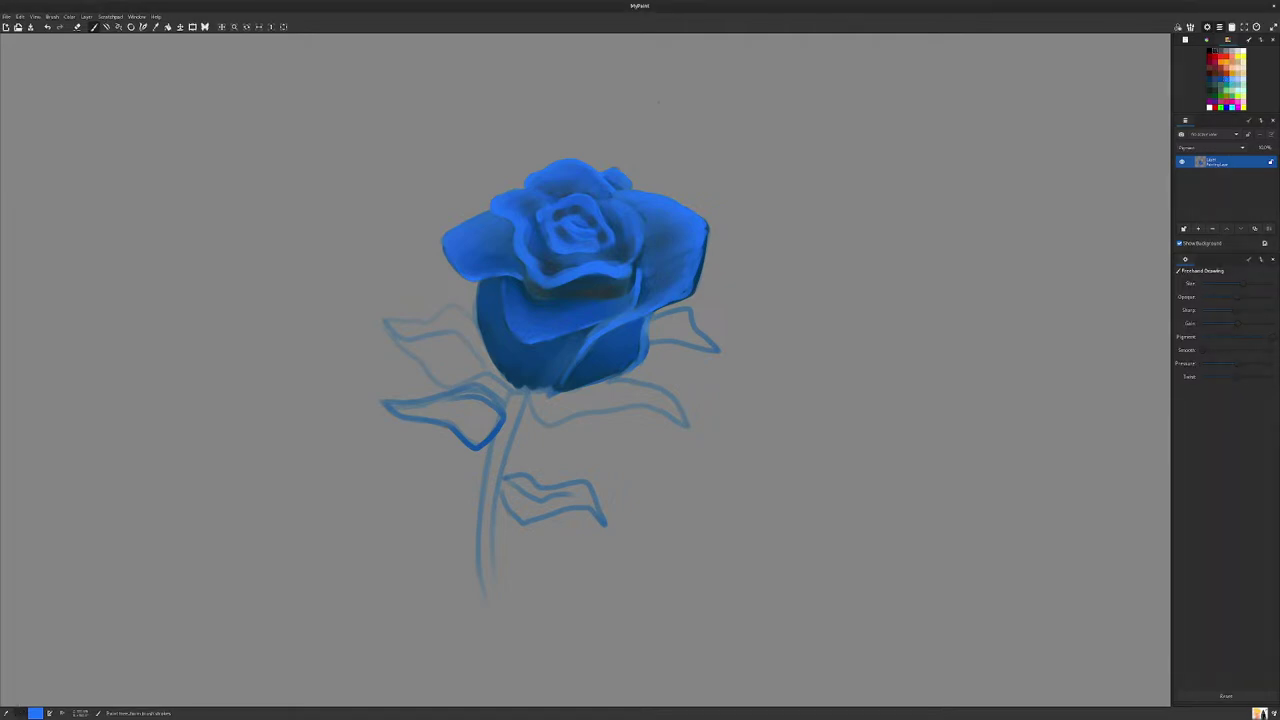
Step: Shade the inner petals around the spiral and the base of the bloom with a near-black colour
mouse_move(509, 227)
mouse_down()
mouse_move(504, 237)
mouse_move(540, 251)
mouse_move(530, 261)
mouse_move(558, 282)
mouse_move(589, 254)
mouse_move(622, 266)
mouse_move(640, 238)
mouse_move(623, 211)
mouse_up()
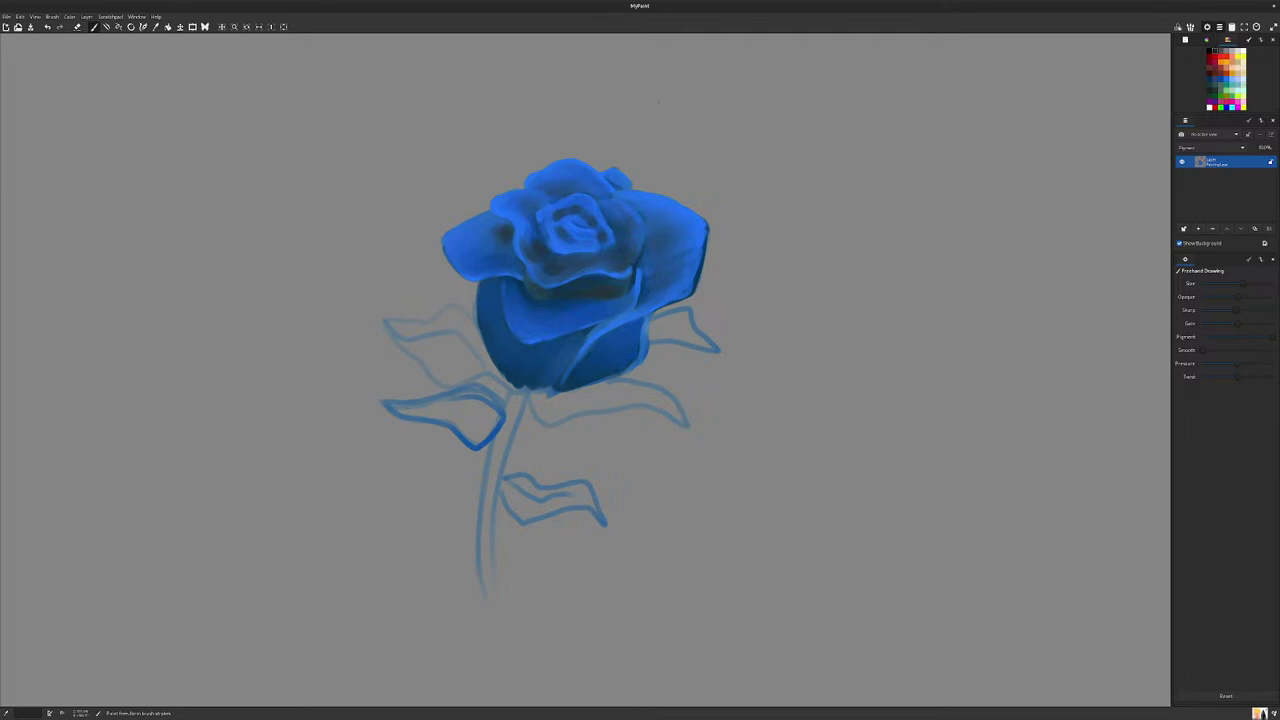
drag(564, 248, 598, 243)
drag(540, 388, 550, 393)
Step: Pick dark green and paint the long curved stem, the left leaf and the small right leaf
click(1215, 96)
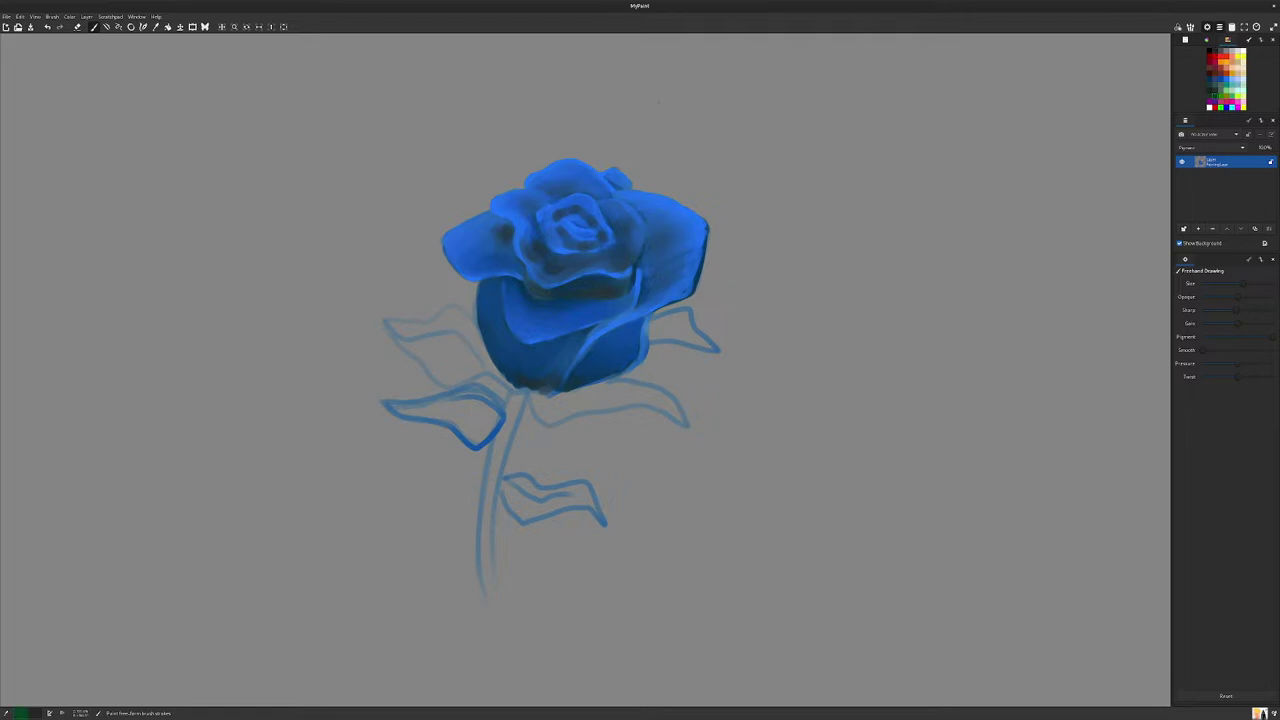
mouse_move(518, 392)
mouse_down()
mouse_move(483, 504)
mouse_move(484, 554)
mouse_move(530, 692)
mouse_up()
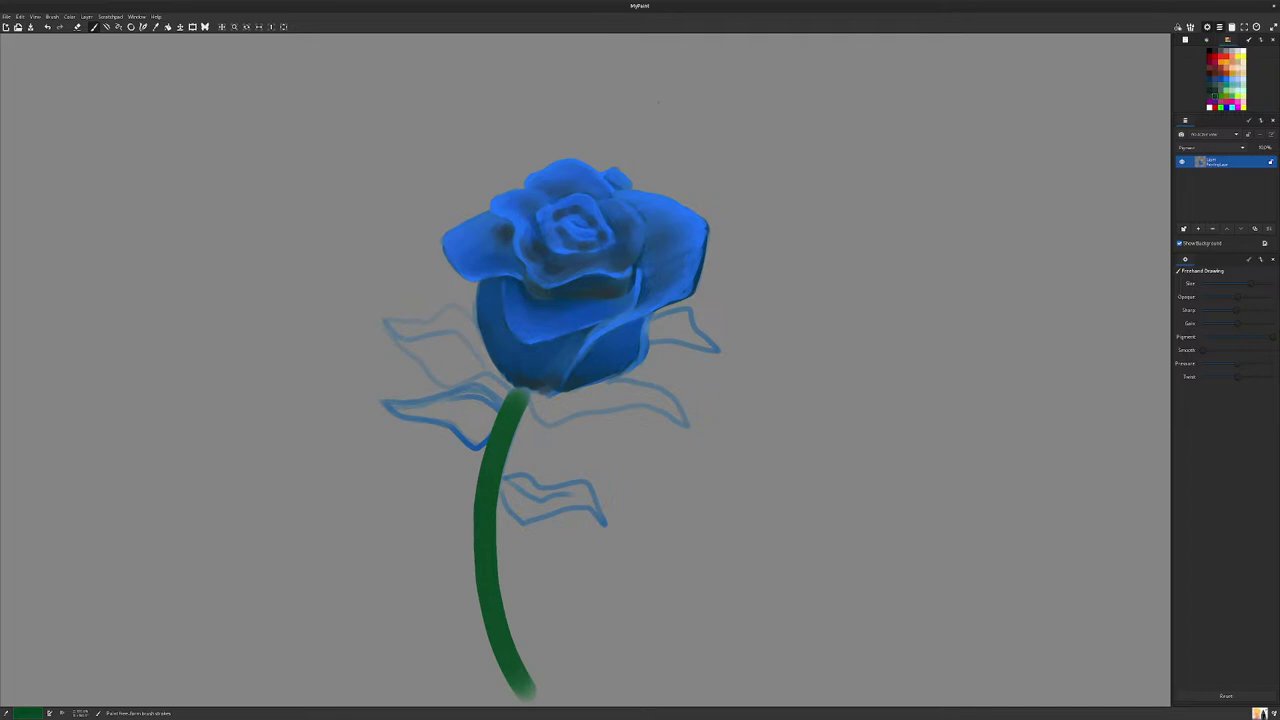
mouse_move(505, 488)
mouse_down()
mouse_move(558, 510)
mouse_move(592, 490)
mouse_move(615, 524)
mouse_move(594, 500)
mouse_move(502, 478)
mouse_move(534, 515)
mouse_move(512, 493)
mouse_move(531, 498)
mouse_up()
mouse_move(498, 392)
mouse_down()
mouse_move(458, 386)
mouse_move(366, 418)
mouse_move(488, 444)
mouse_move(394, 418)
mouse_move(358, 428)
mouse_move(386, 398)
mouse_move(484, 398)
mouse_move(488, 428)
mouse_move(474, 428)
mouse_move(472, 408)
mouse_move(400, 408)
mouse_move(360, 428)
mouse_up()
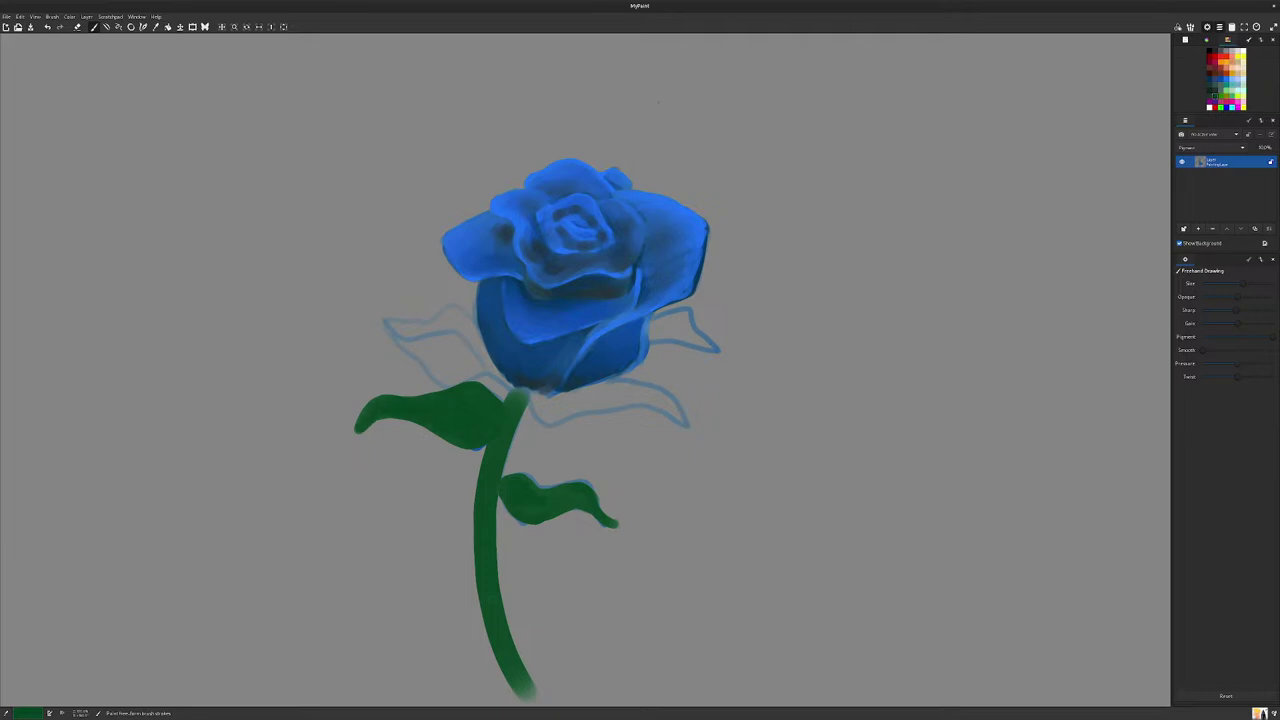
Step: Paint wavy dark green sepals on both sides of the bloom's base and trim the right one's tip to a point
mouse_move(474, 346)
mouse_down()
mouse_move(506, 382)
mouse_move(468, 318)
mouse_move(358, 324)
mouse_move(412, 336)
mouse_move(444, 323)
mouse_move(470, 340)
mouse_up()
mouse_move(516, 390)
mouse_down()
mouse_move(570, 414)
mouse_move(650, 402)
mouse_move(658, 442)
mouse_move(704, 472)
mouse_move(666, 448)
mouse_move(652, 392)
mouse_move(536, 396)
mouse_move(604, 402)
mouse_up()
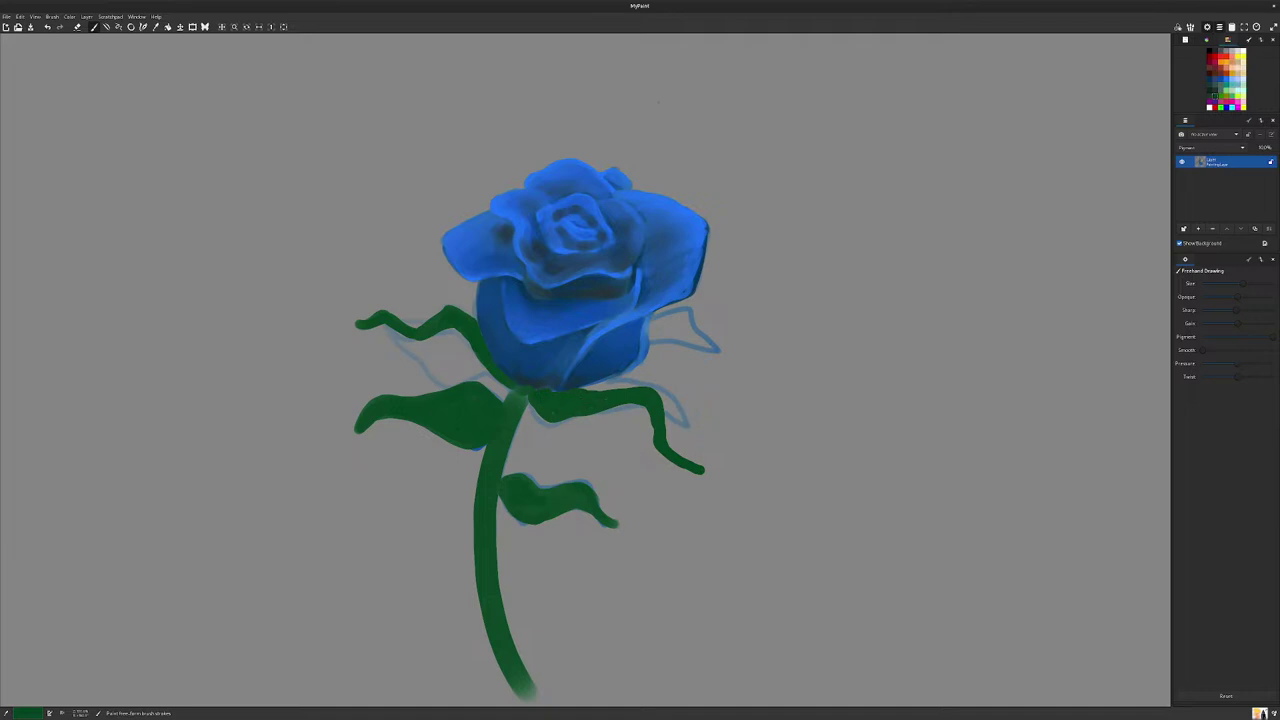
mouse_move(510, 391)
mouse_down()
mouse_move(642, 391)
mouse_move(656, 432)
mouse_move(714, 468)
mouse_move(681, 467)
mouse_move(716, 471)
mouse_move(702, 466)
mouse_up()
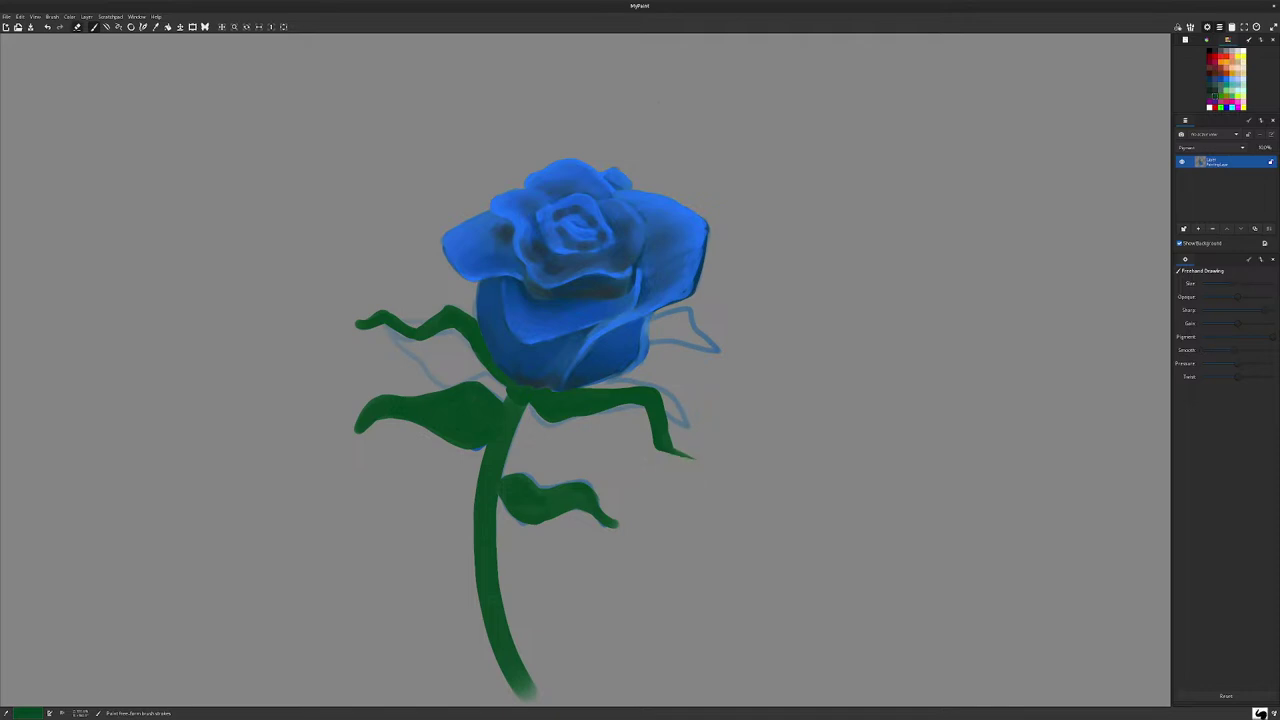
key(e)
Step: Highlight the right petal's edge in light blue, and texture the petals and front fold with a rough-textured brush
click(1232, 79)
mouse_move(698, 251)
mouse_down()
mouse_move(683, 296)
mouse_move(631, 325)
mouse_move(700, 226)
mouse_move(672, 208)
mouse_up()
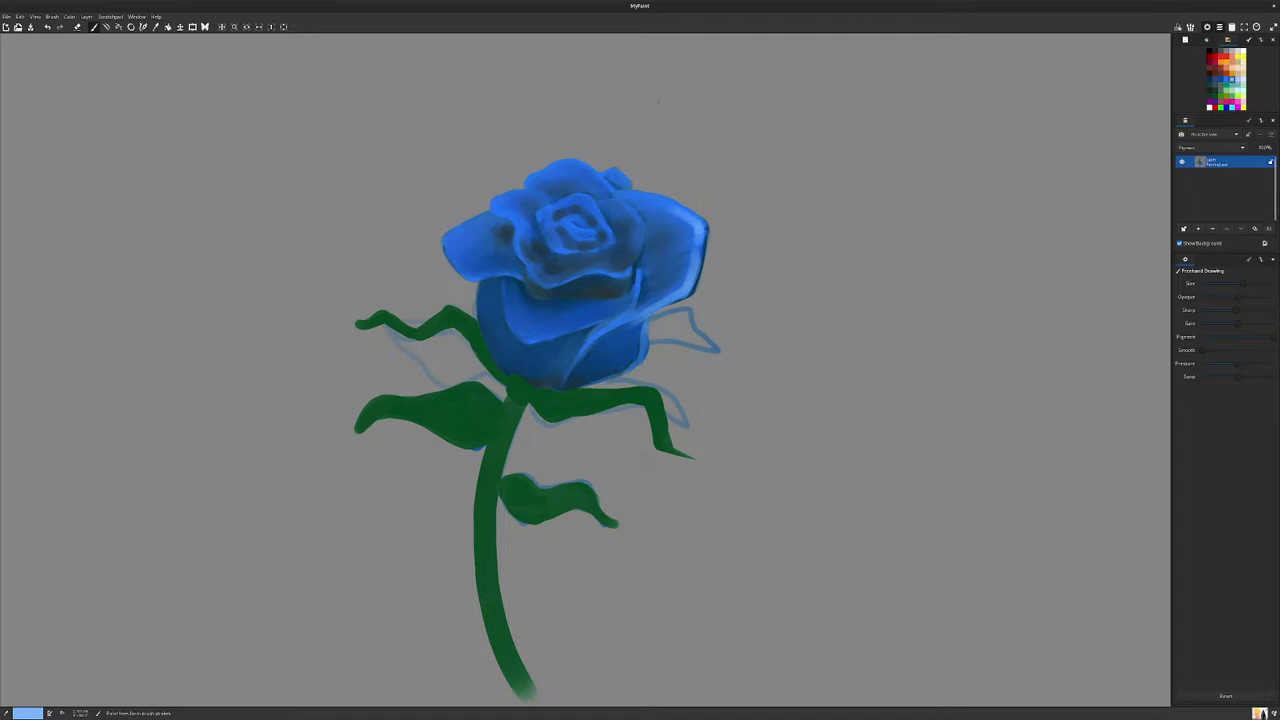
click(1185, 40)
click(1216, 90)
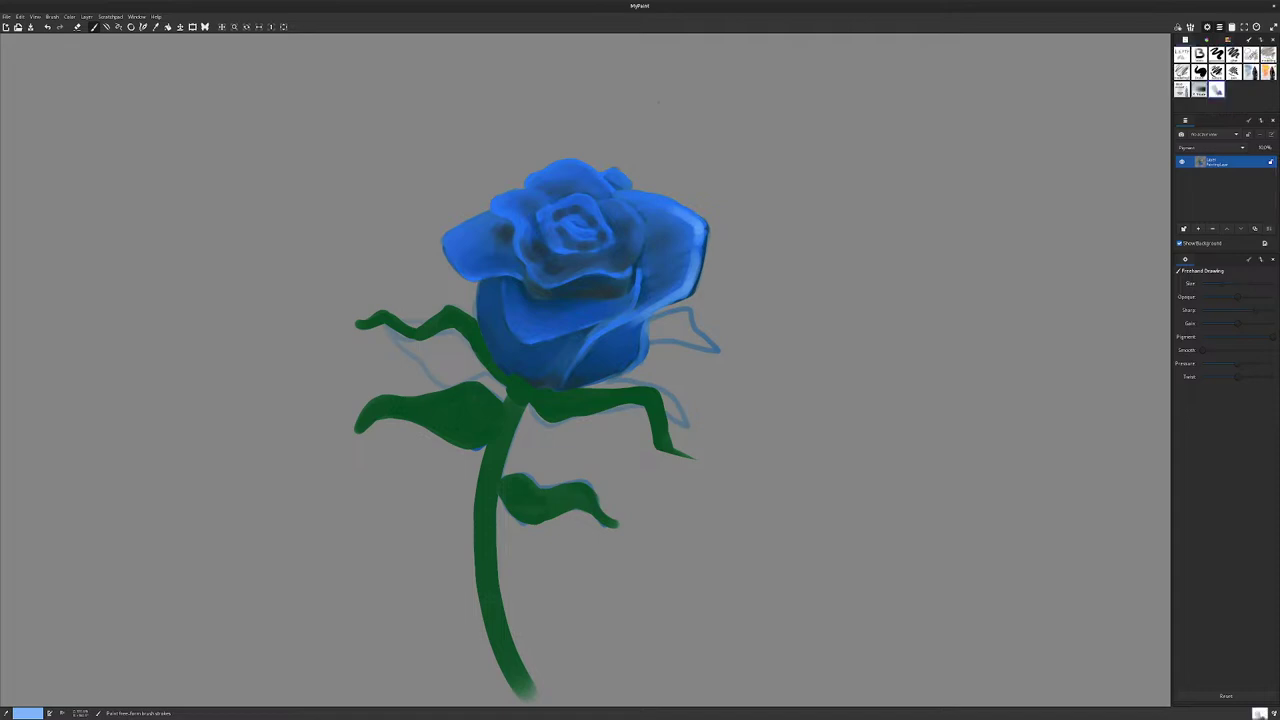
mouse_move(676, 234)
mouse_down()
mouse_move(641, 201)
mouse_move(685, 258)
mouse_move(665, 300)
mouse_move(533, 329)
mouse_move(518, 326)
mouse_move(514, 284)
mouse_move(448, 244)
mouse_move(496, 216)
mouse_up()
mouse_move(470, 258)
mouse_down()
mouse_move(524, 282)
mouse_move(522, 222)
mouse_move(500, 210)
mouse_move(546, 196)
mouse_up()
mouse_move(522, 244)
mouse_down()
mouse_move(548, 274)
mouse_move(632, 276)
mouse_move(634, 228)
mouse_move(590, 180)
mouse_move(568, 164)
mouse_move(530, 190)
mouse_move(630, 182)
mouse_up()
mouse_move(618, 318)
mouse_down()
mouse_move(580, 355)
mouse_move(648, 309)
mouse_move(671, 273)
mouse_move(649, 217)
mouse_up()
mouse_move(538, 218)
mouse_down()
mouse_move(594, 198)
mouse_move(610, 233)
mouse_move(551, 248)
mouse_move(573, 252)
mouse_move(579, 230)
mouse_move(596, 242)
mouse_up()
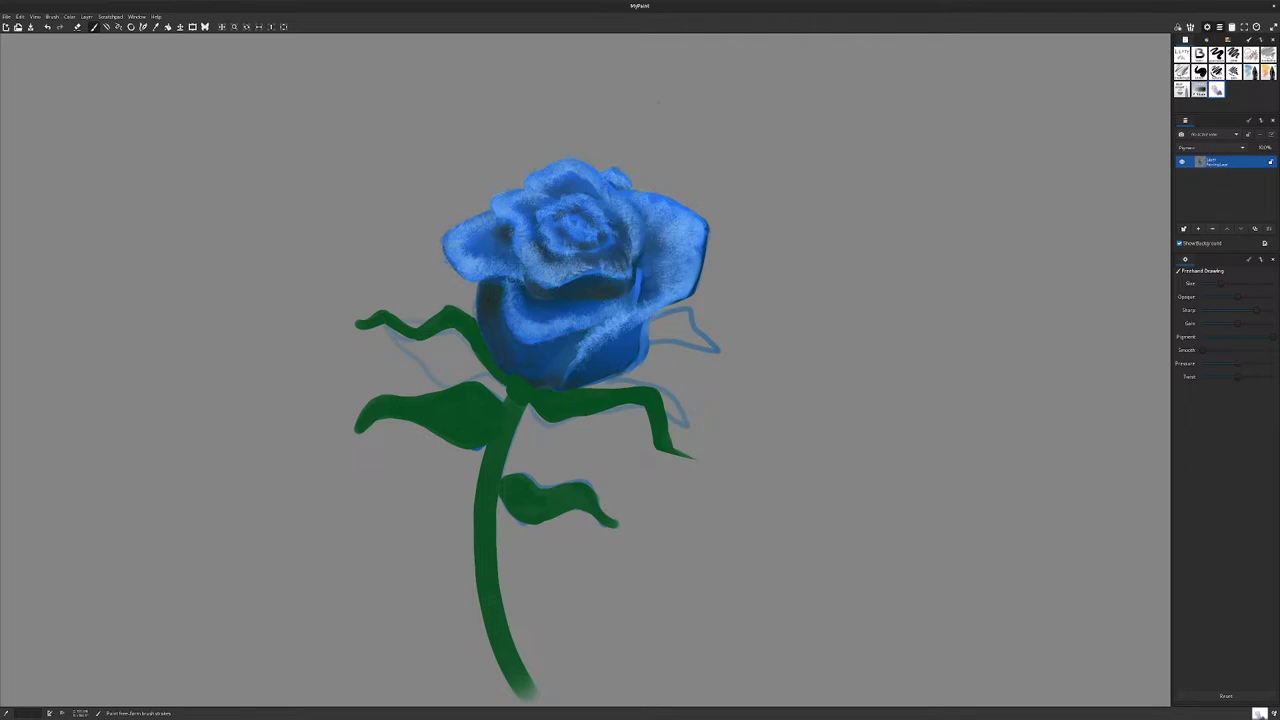
Step: Deepen the petal recesses and spiral rings with dark textured strokes, and glaze the fold and lower petals in medium blue
drag(559, 360, 549, 370)
drag(581, 388, 638, 346)
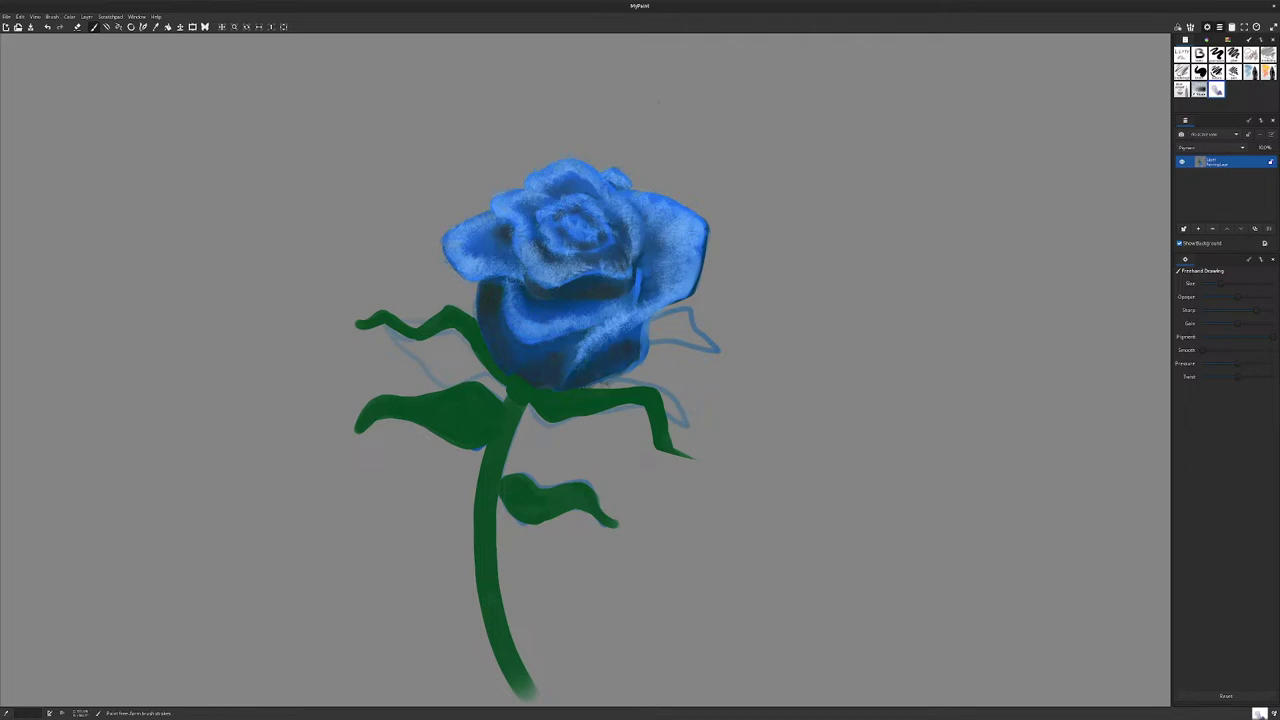
mouse_move(597, 278)
mouse_down()
mouse_move(615, 274)
mouse_move(625, 290)
mouse_up()
mouse_move(500, 229)
mouse_down()
mouse_move(490, 242)
mouse_move(545, 193)
mouse_move(592, 185)
mouse_up()
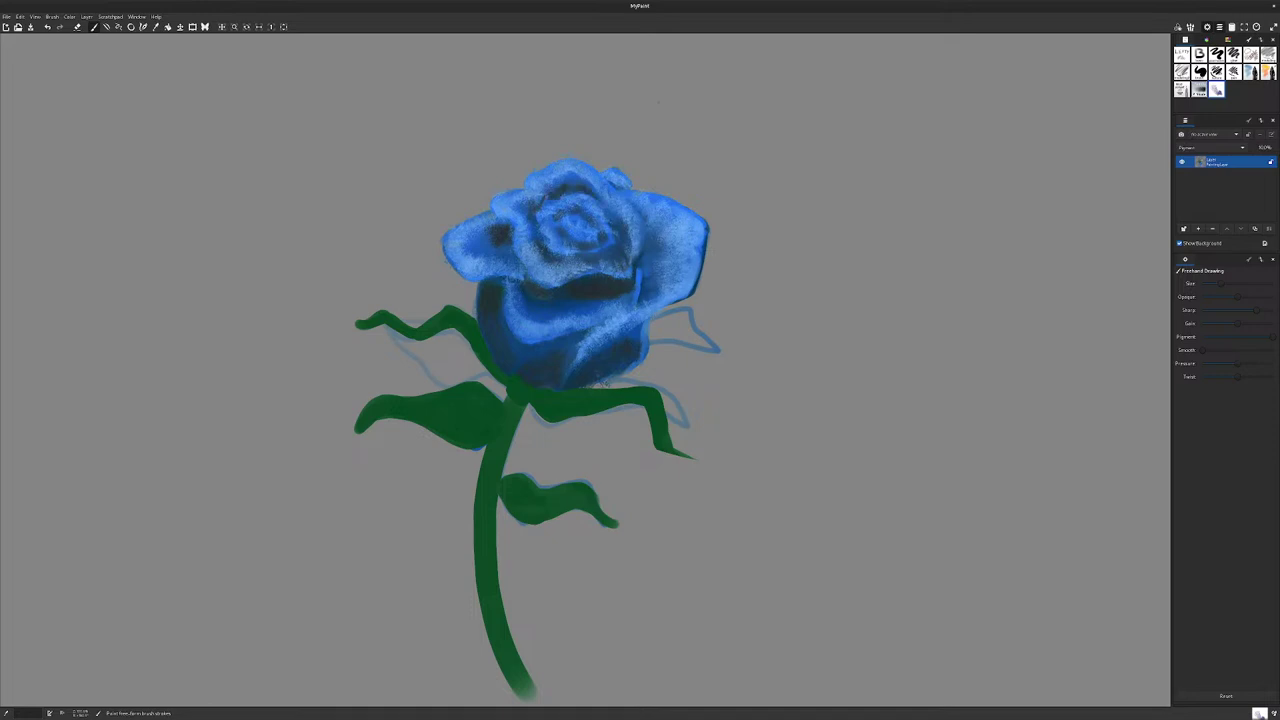
mouse_move(612, 242)
mouse_down()
mouse_move(585, 266)
mouse_move(572, 210)
mouse_up()
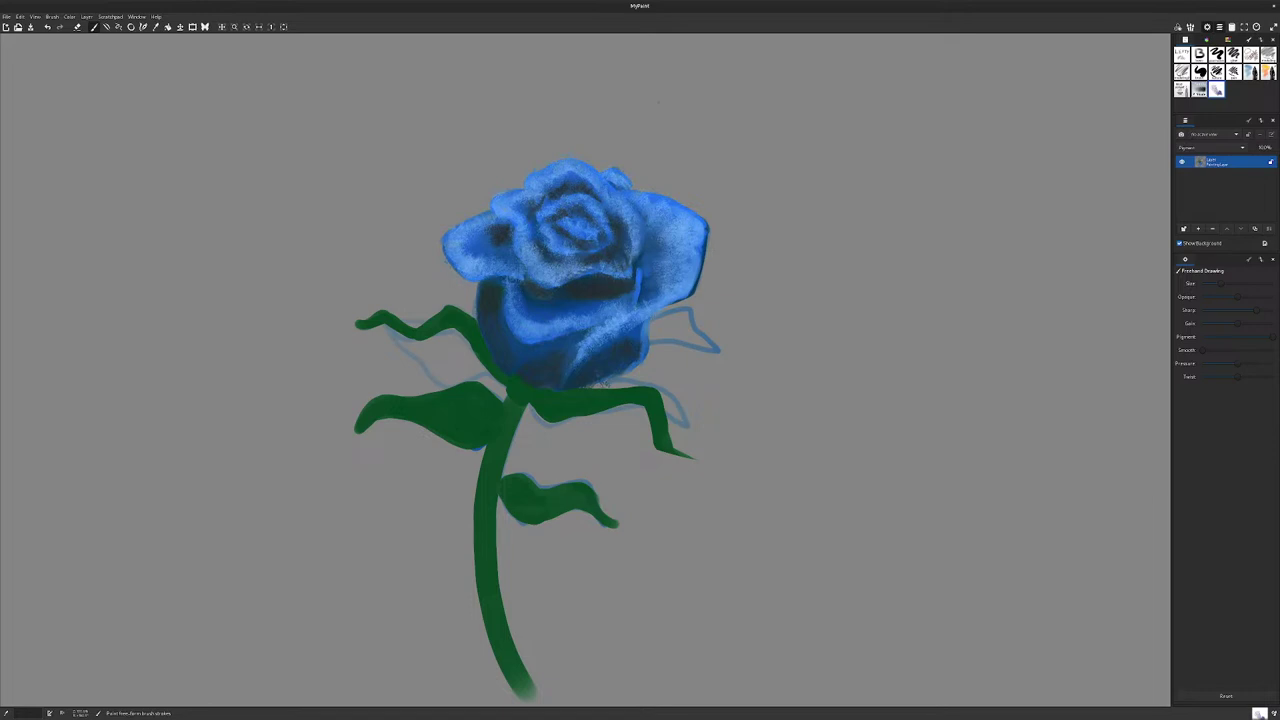
drag(588, 225, 577, 231)
drag(486, 233, 472, 236)
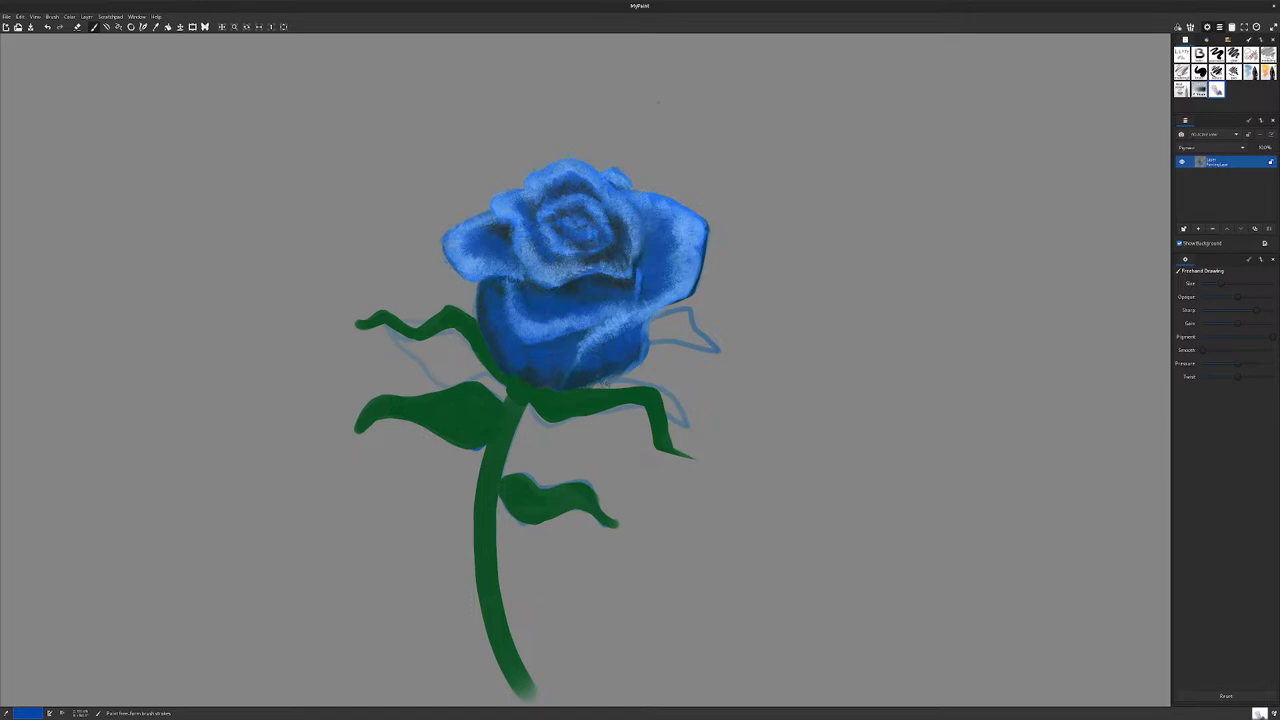
Step: Add dark textured shading under the inner petals, beside the left and right petals, and on the small back petal
key(r)
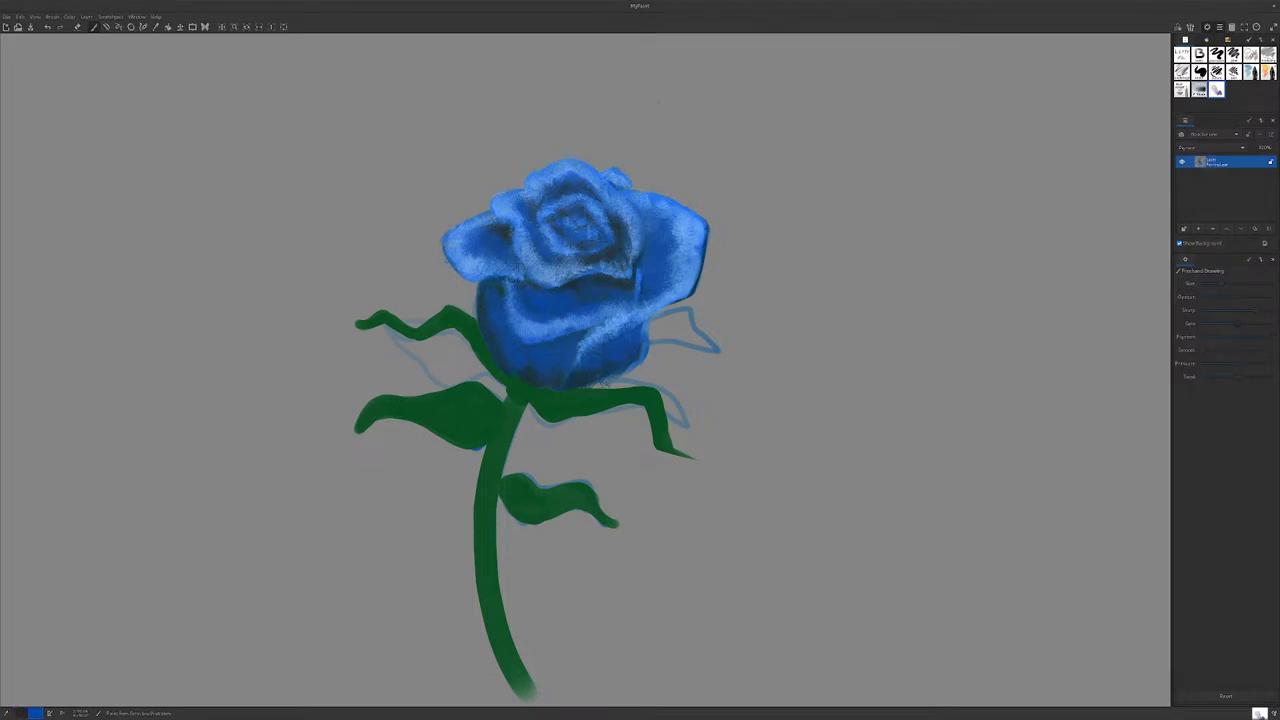
drag(564, 296, 573, 296)
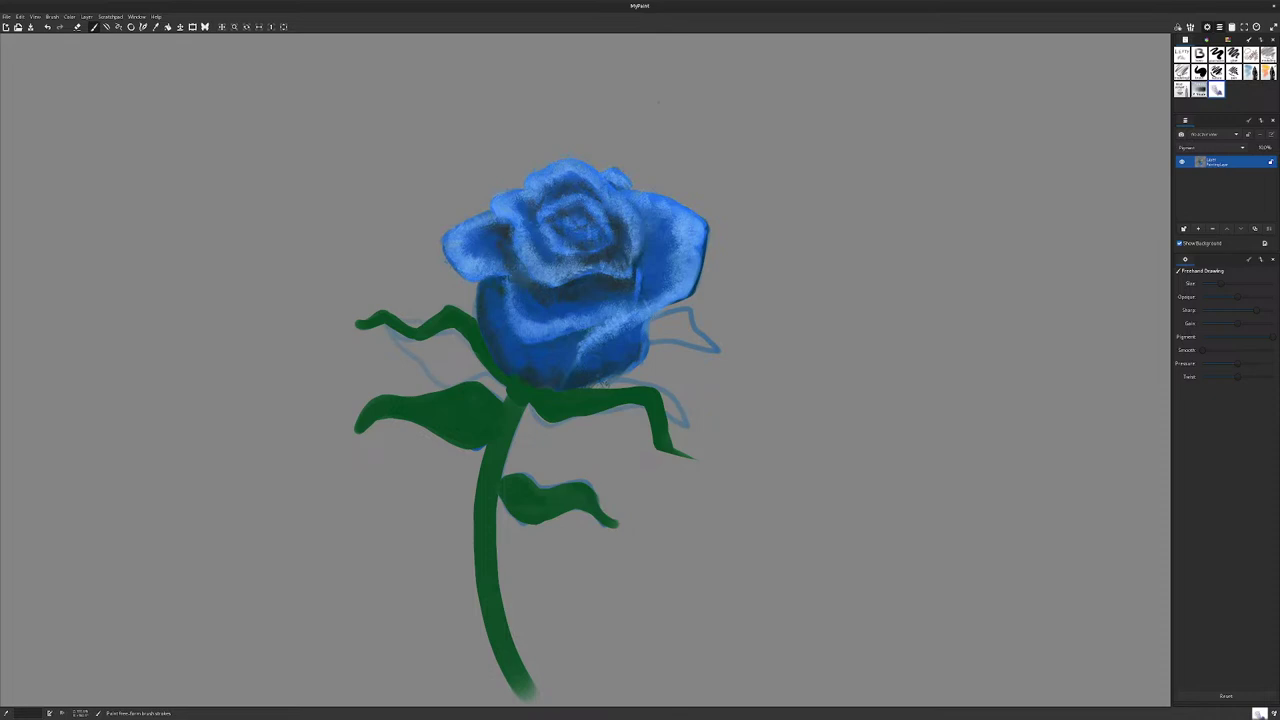
drag(490, 215, 484, 217)
mouse_move(631, 254)
mouse_down()
mouse_move(641, 284)
mouse_move(647, 267)
mouse_up()
mouse_move(672, 224)
mouse_down()
mouse_move(652, 241)
mouse_move(643, 212)
mouse_up()
drag(617, 164, 610, 178)
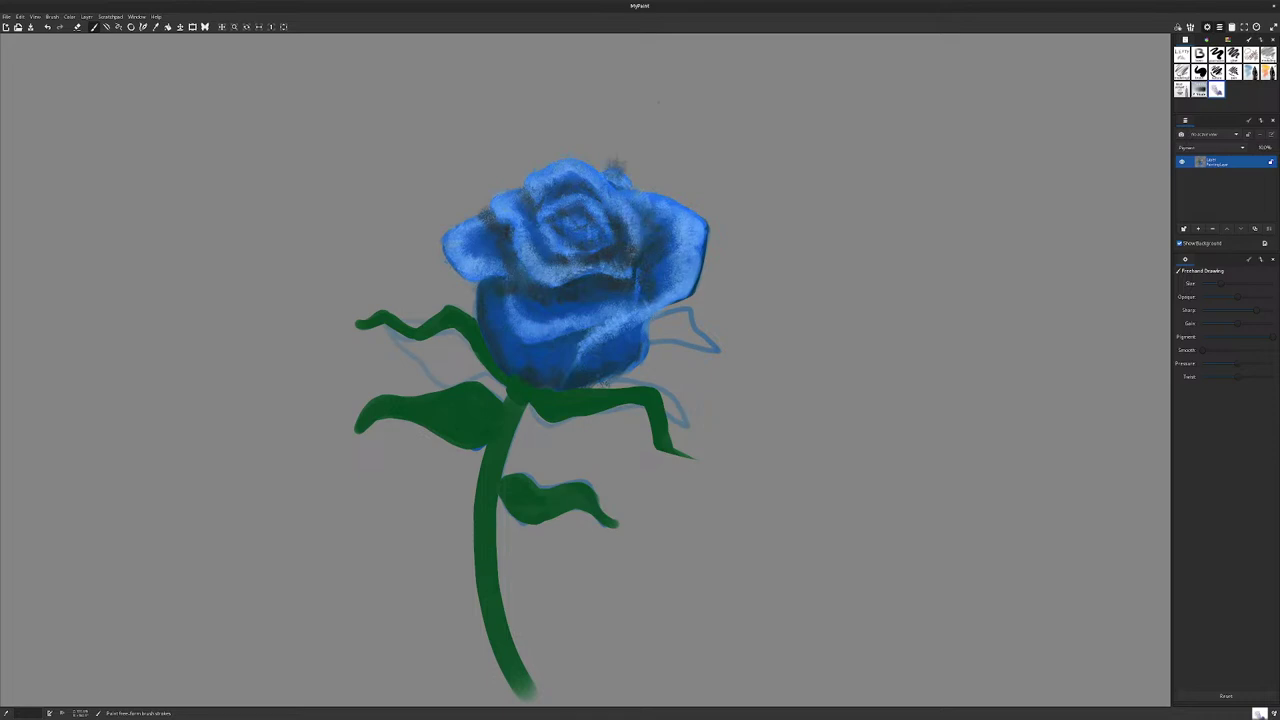
Step: Shade the lower and side petals with dark textured strokes, and soften the front fold with medium blue
drag(582, 341, 510, 356)
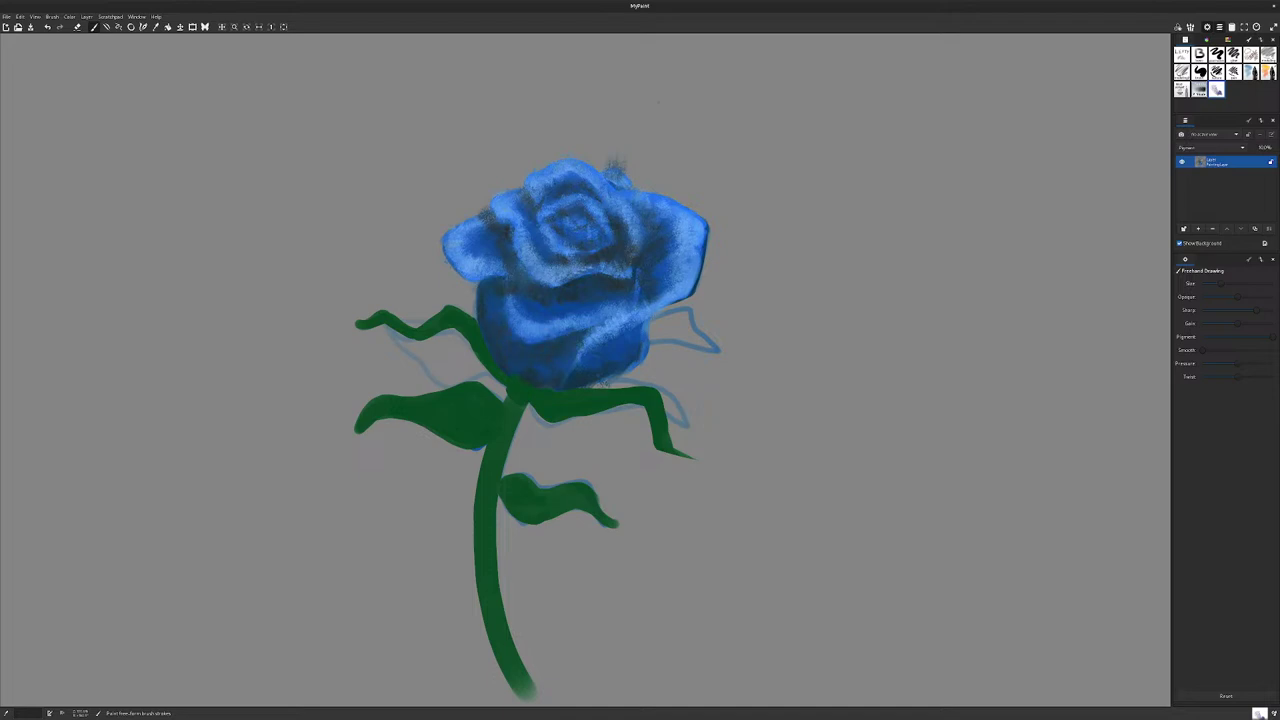
drag(474, 290, 475, 316)
mouse_move(622, 326)
mouse_down()
mouse_move(636, 329)
mouse_move(628, 369)
mouse_up()
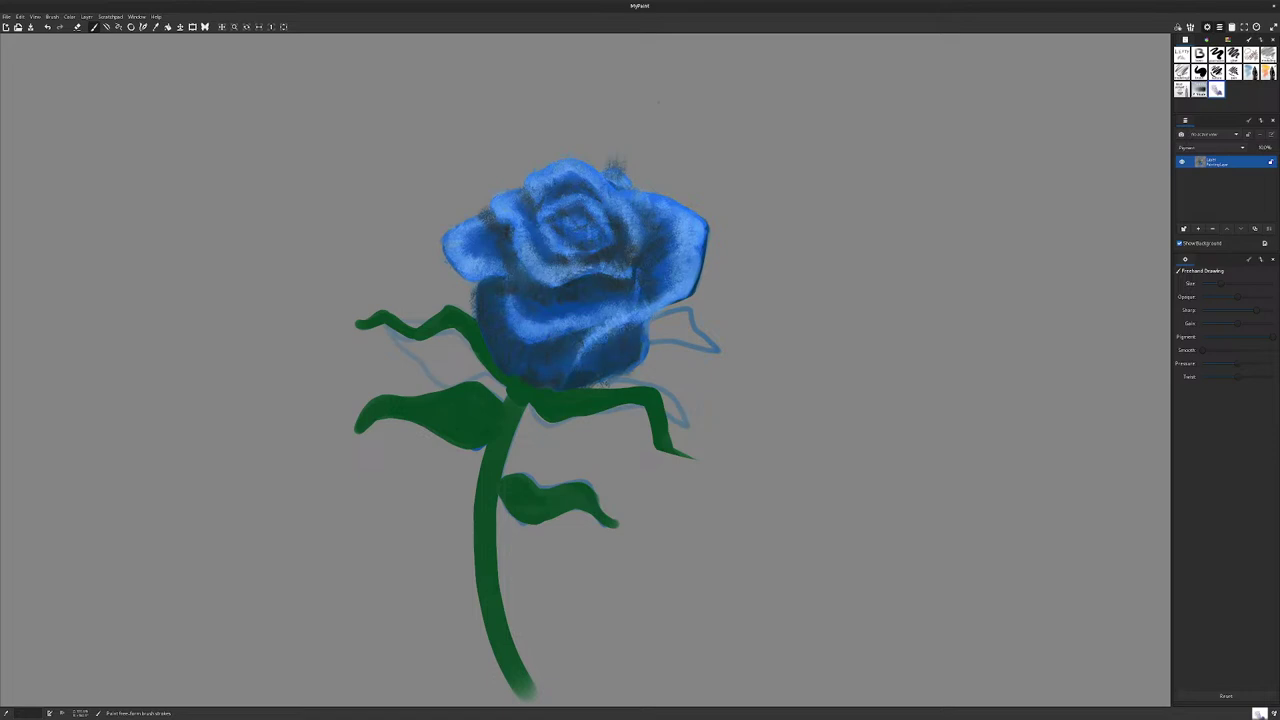
mouse_move(490, 243)
mouse_down()
mouse_move(463, 240)
mouse_move(496, 254)
mouse_up()
drag(656, 270, 668, 278)
key(r)
mouse_move(570, 320)
mouse_down()
mouse_move(529, 328)
mouse_move(513, 308)
mouse_up()
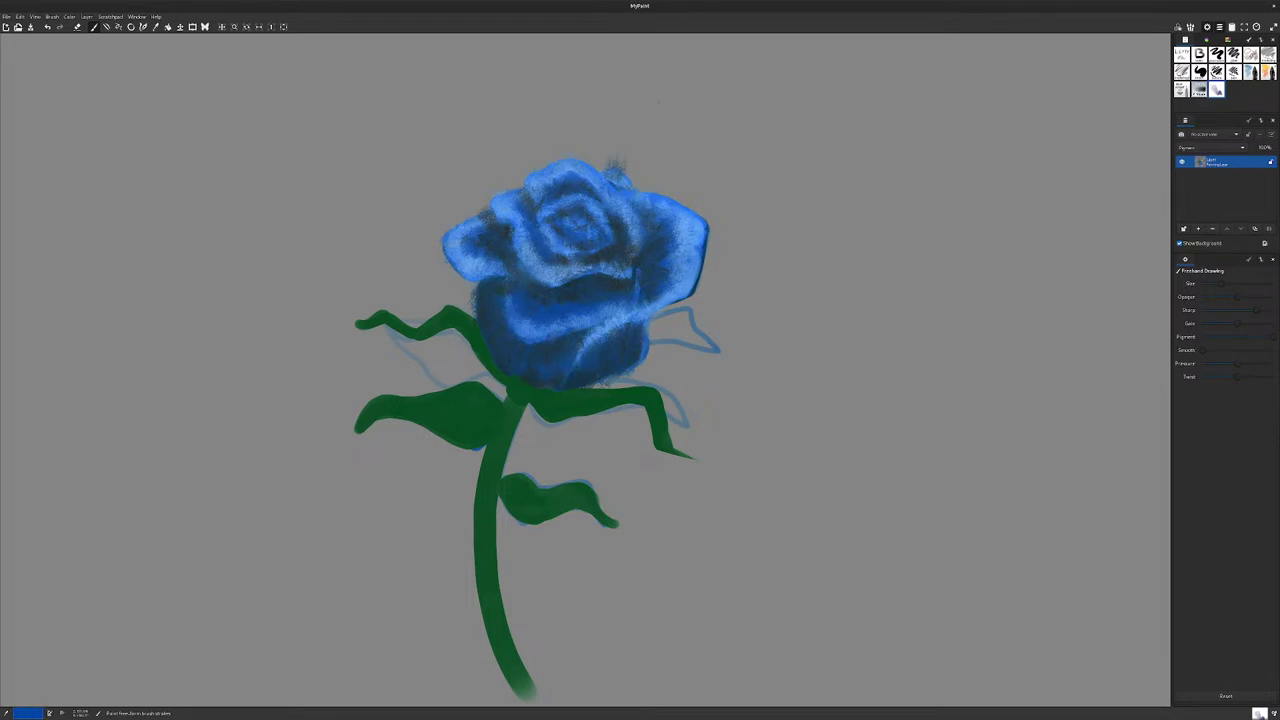
Step: Hatch the front fold, lower petals, inner petals and right petal with fine medium-blue strokes using the pencil-like brush
drag(630, 304, 619, 311)
click(1182, 54)
drag(615, 333, 601, 339)
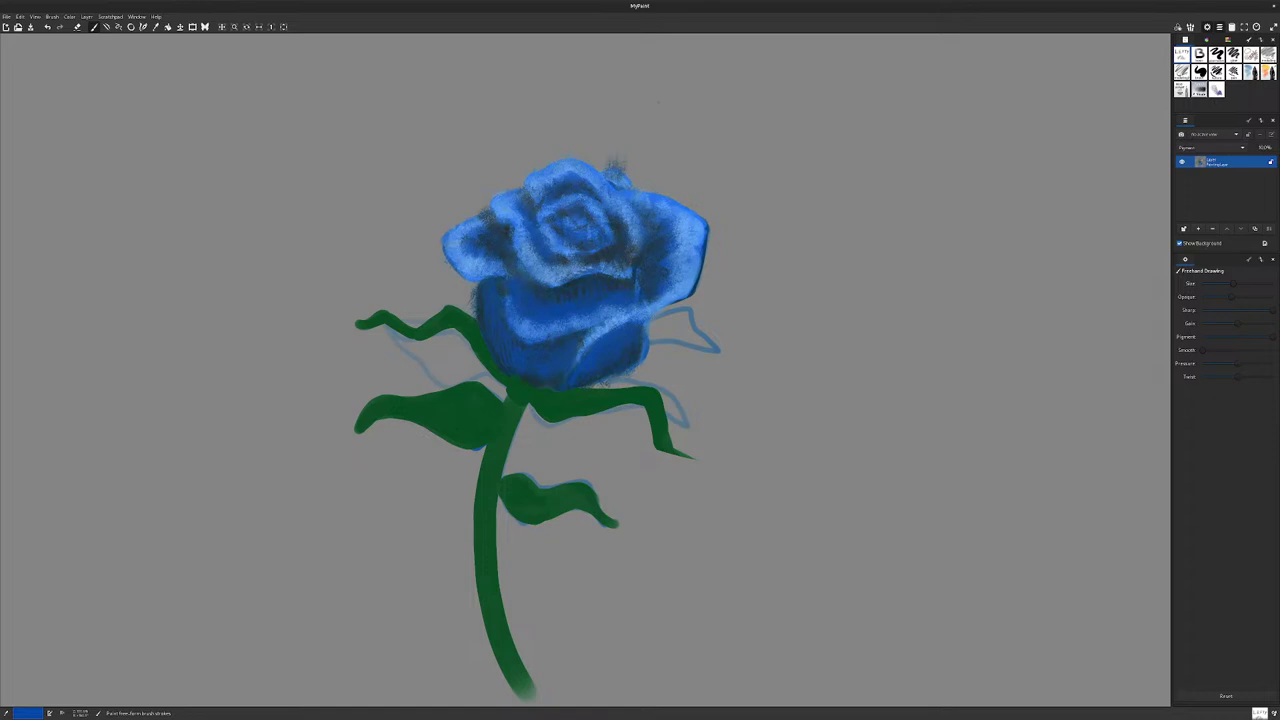
drag(537, 256, 539, 262)
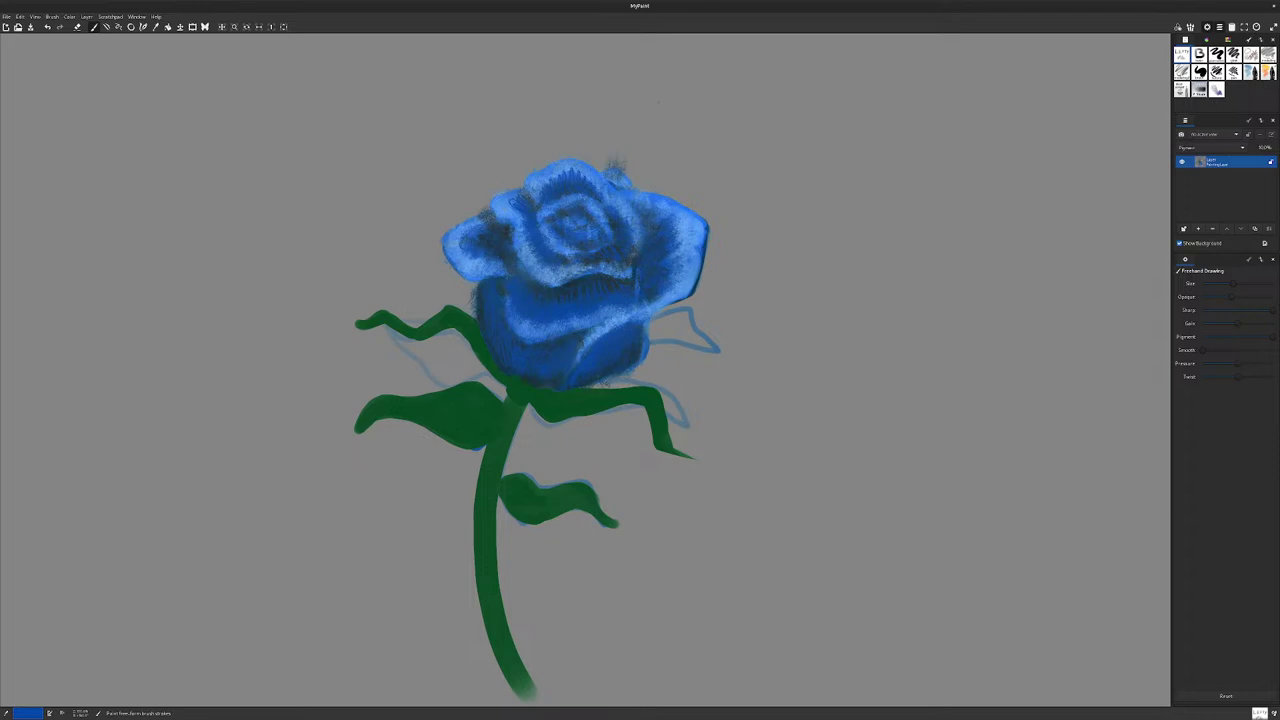
drag(675, 242, 692, 236)
mouse_move(677, 249)
mouse_down()
mouse_move(693, 238)
mouse_move(675, 304)
mouse_up()
Step: Outline the right petal's rim and the front fold's edge in light blue
key(x)
key(x)
key(x)
mouse_move(677, 299)
mouse_down()
mouse_move(611, 326)
mouse_move(571, 371)
mouse_up()
mouse_move(694, 286)
mouse_down()
mouse_move(674, 302)
mouse_move(706, 228)
mouse_move(664, 200)
mouse_move(606, 194)
mouse_move(644, 196)
mouse_up()
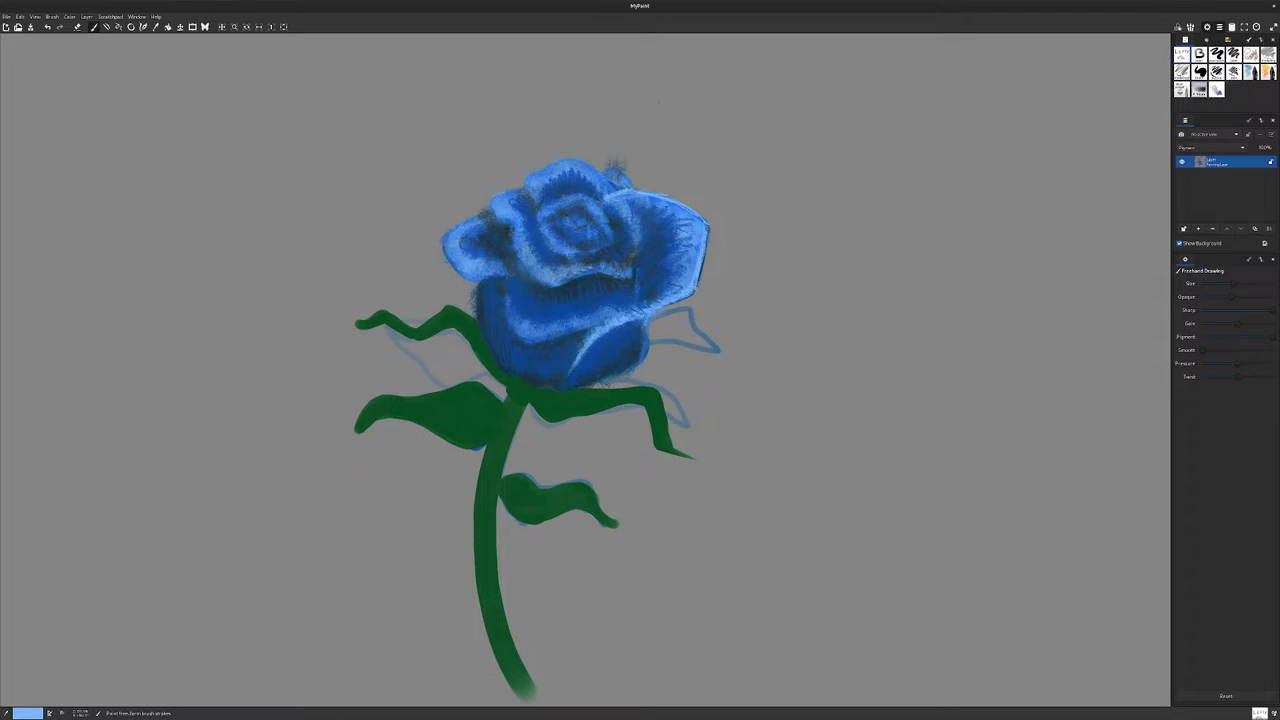
Step: Add light-blue edges and hatching to the central spiral, the inner petals and the small back petals
mouse_move(612, 236)
mouse_down()
mouse_move(602, 208)
mouse_move(554, 198)
mouse_move(540, 210)
mouse_move(554, 200)
mouse_up()
mouse_move(547, 241)
mouse_down()
mouse_move(557, 253)
mouse_move(601, 245)
mouse_move(552, 236)
mouse_move(586, 218)
mouse_move(595, 233)
mouse_move(569, 214)
mouse_move(590, 212)
mouse_move(570, 224)
mouse_move(532, 182)
mouse_move(565, 159)
mouse_move(614, 168)
mouse_move(630, 186)
mouse_up()
mouse_move(493, 197)
mouse_down()
mouse_move(523, 187)
mouse_move(502, 224)
mouse_move(548, 286)
mouse_move(530, 216)
mouse_up()
mouse_move(530, 273)
mouse_down()
mouse_move(553, 290)
mouse_move(582, 272)
mouse_move(554, 256)
mouse_up()
drag(530, 266, 547, 250)
drag(524, 254, 536, 238)
drag(518, 242, 530, 222)
Step: Outline the left petal in light blue and hatch highlights inward from its rim
mouse_move(523, 223)
mouse_down()
mouse_move(513, 195)
mouse_move(441, 238)
mouse_up()
drag(483, 213, 444, 240)
drag(451, 242, 458, 272)
drag(453, 264, 475, 285)
mouse_move(474, 284)
mouse_down()
mouse_move(517, 275)
mouse_move(472, 284)
mouse_move(499, 254)
mouse_up()
drag(472, 250, 497, 263)
mouse_move(485, 258)
mouse_down()
mouse_move(511, 275)
mouse_move(476, 232)
mouse_up()
drag(466, 228, 496, 220)
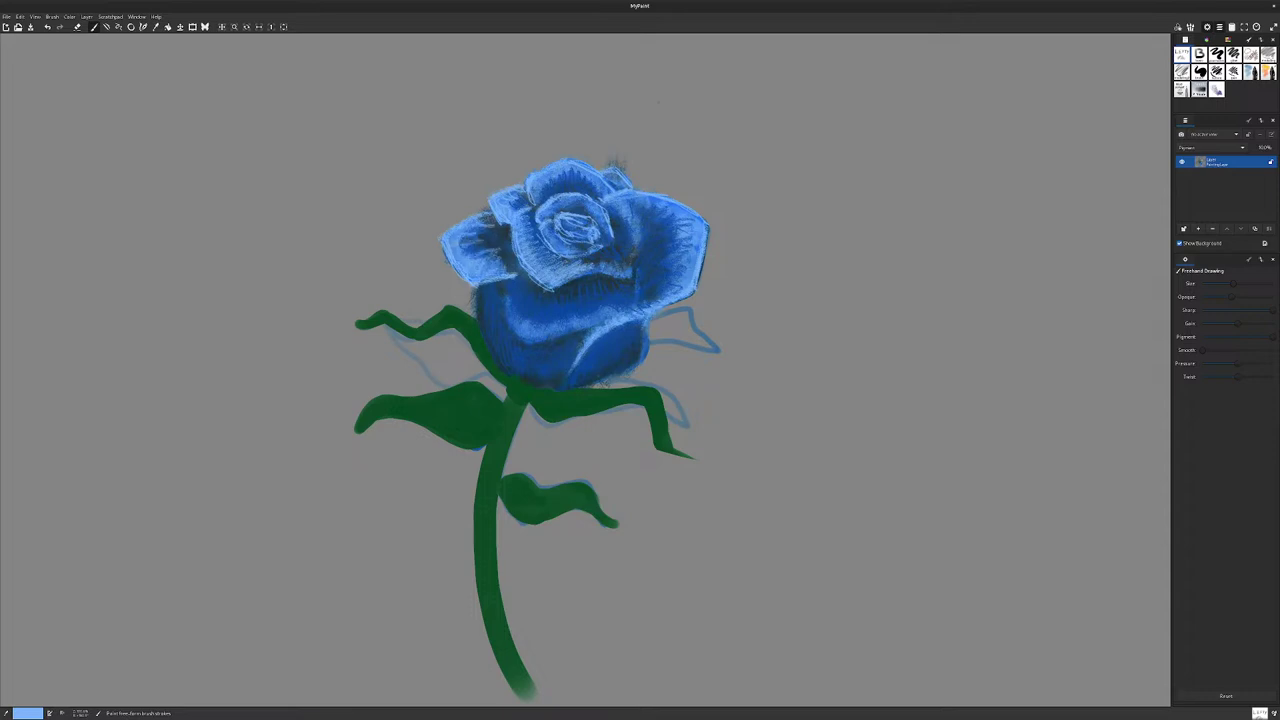
Step: Trace the lower front petal's edge in light blue and hatch short highlights up from its rim
mouse_move(630, 306)
mouse_down()
mouse_move(536, 338)
mouse_move(505, 285)
mouse_up()
mouse_move(509, 305)
mouse_down()
mouse_move(520, 335)
mouse_move(508, 283)
mouse_move(516, 327)
mouse_up()
mouse_move(516, 304)
mouse_down()
mouse_move(521, 333)
mouse_move(526, 312)
mouse_up()
drag(525, 338, 537, 323)
drag(541, 333, 555, 313)
mouse_move(559, 329)
mouse_down()
mouse_move(569, 311)
mouse_move(585, 315)
mouse_up()
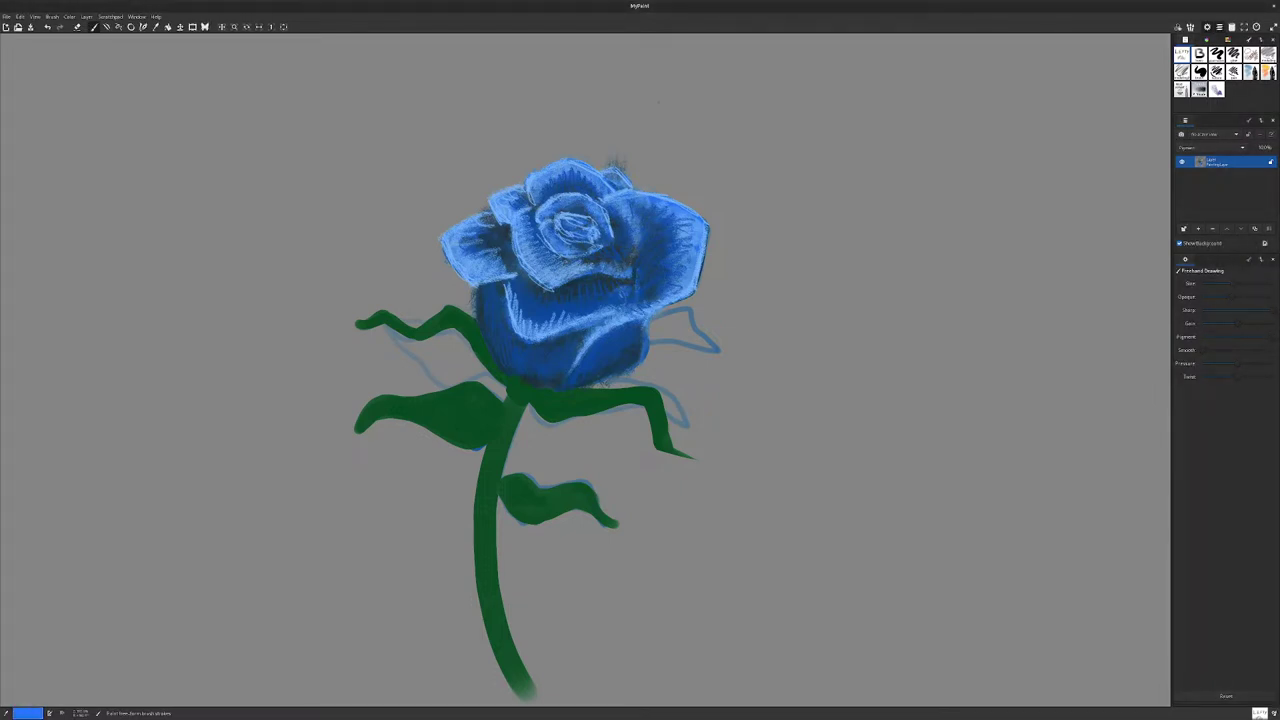
Step: Hatch the shadows below the inner petals, beside the spiral and on the lower petals in medium blue
drag(594, 299, 602, 284)
mouse_move(590, 302)
mouse_down()
mouse_move(598, 286)
mouse_move(588, 290)
mouse_up()
drag(572, 304, 574, 294)
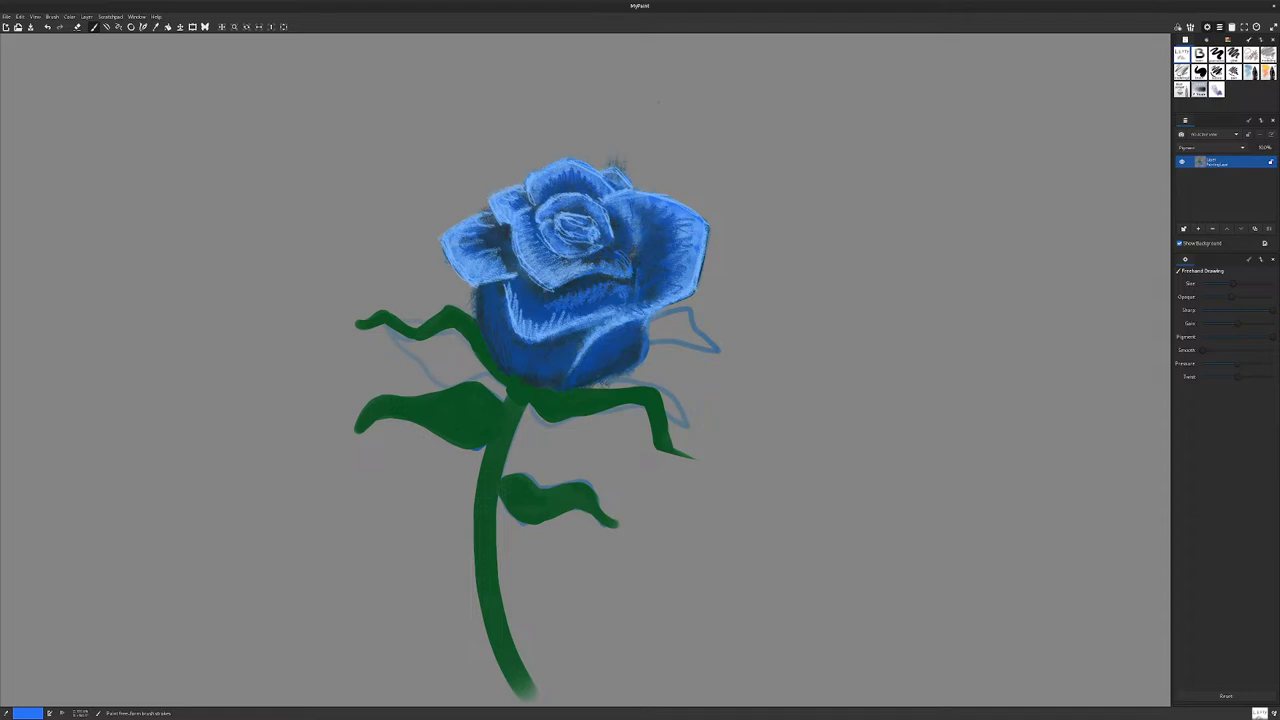
drag(628, 248, 620, 217)
drag(572, 334, 560, 358)
drag(558, 345, 541, 361)
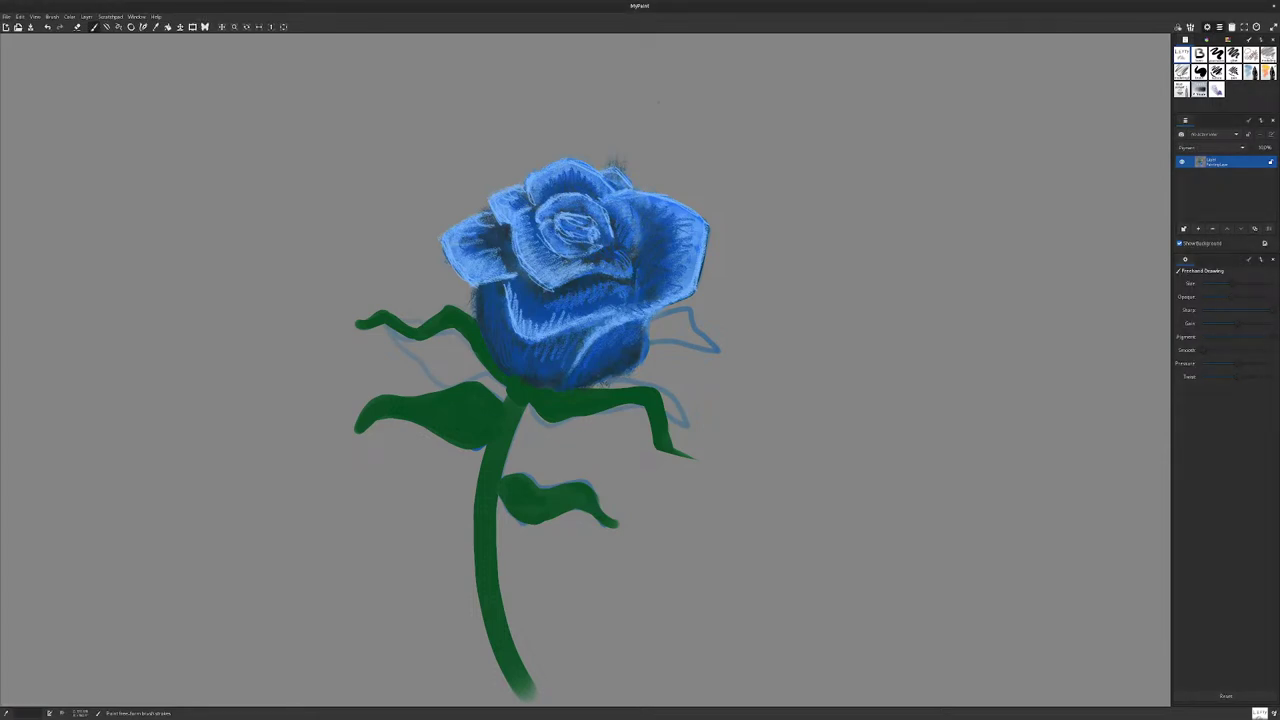
Step: Hatch dark shadows below the front petal's edge, under the inner petals and along the front fold
mouse_move(645, 316)
mouse_down()
mouse_move(567, 334)
mouse_move(551, 355)
mouse_move(499, 327)
mouse_up()
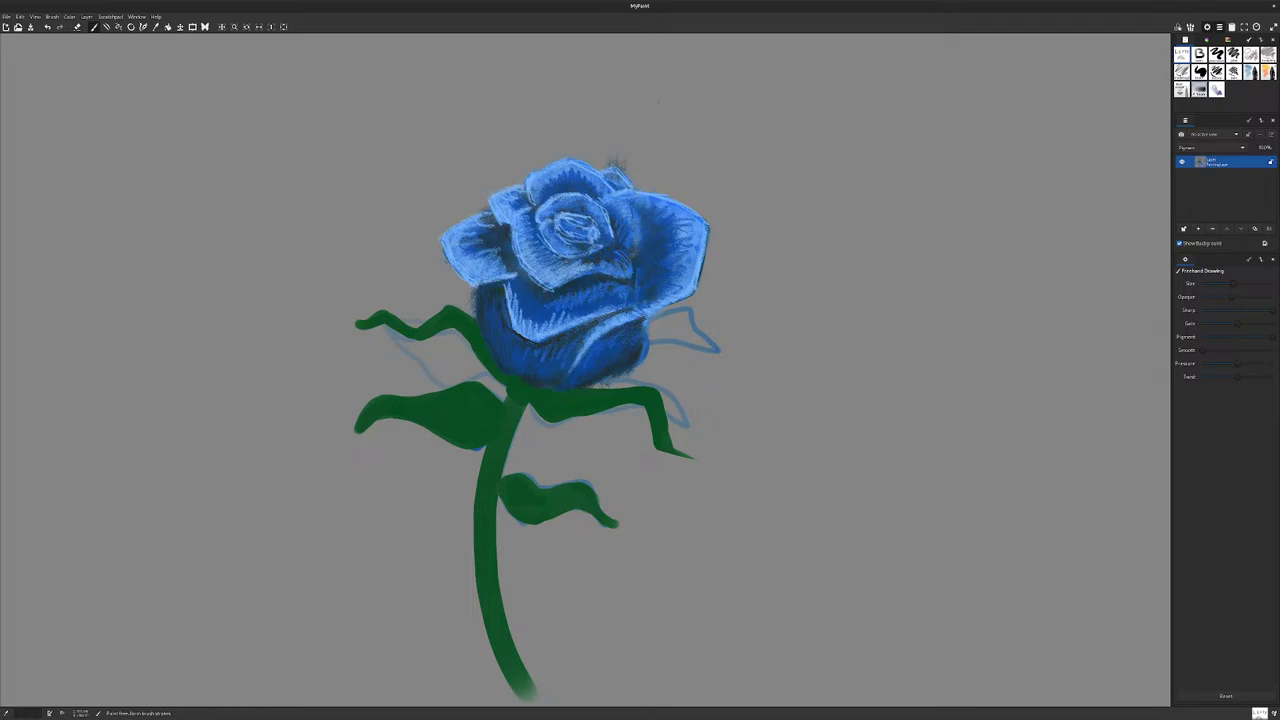
drag(509, 309, 506, 327)
mouse_move(595, 259)
mouse_down()
mouse_move(569, 264)
mouse_move(548, 249)
mouse_move(580, 267)
mouse_move(551, 274)
mouse_up()
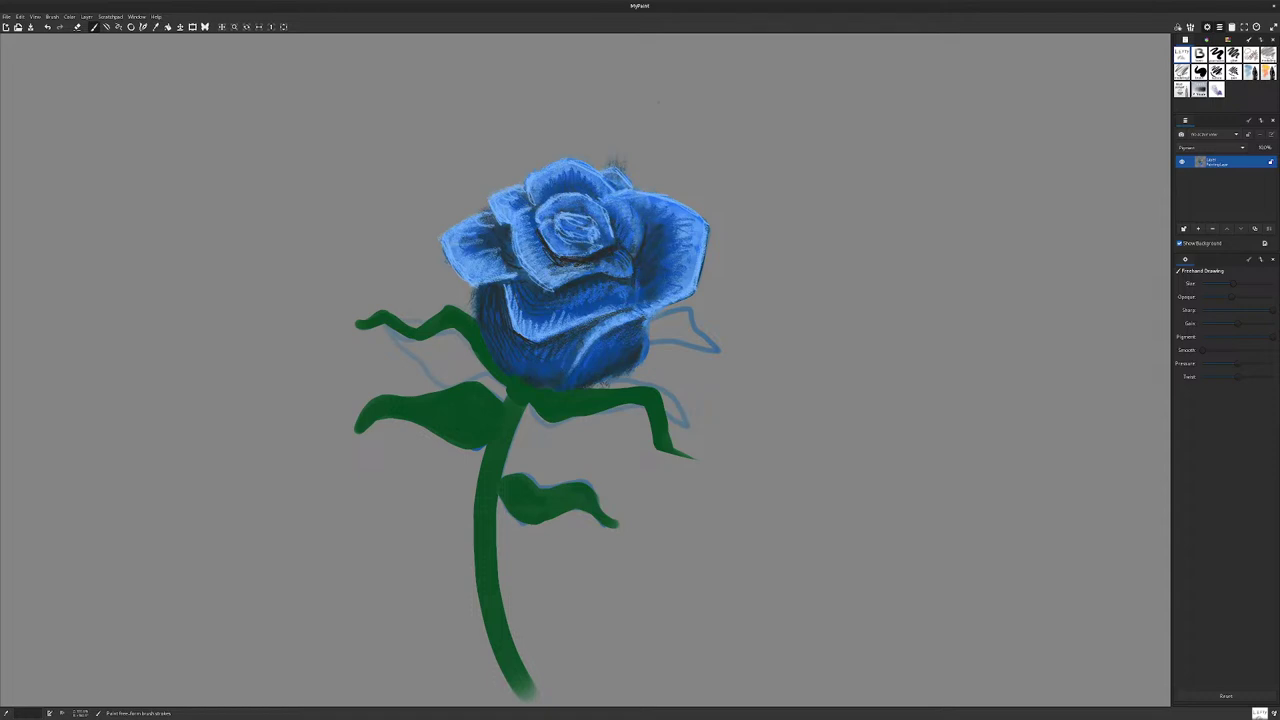
mouse_move(638, 285)
mouse_down()
mouse_move(598, 320)
mouse_move(659, 299)
mouse_up()
drag(591, 321, 579, 337)
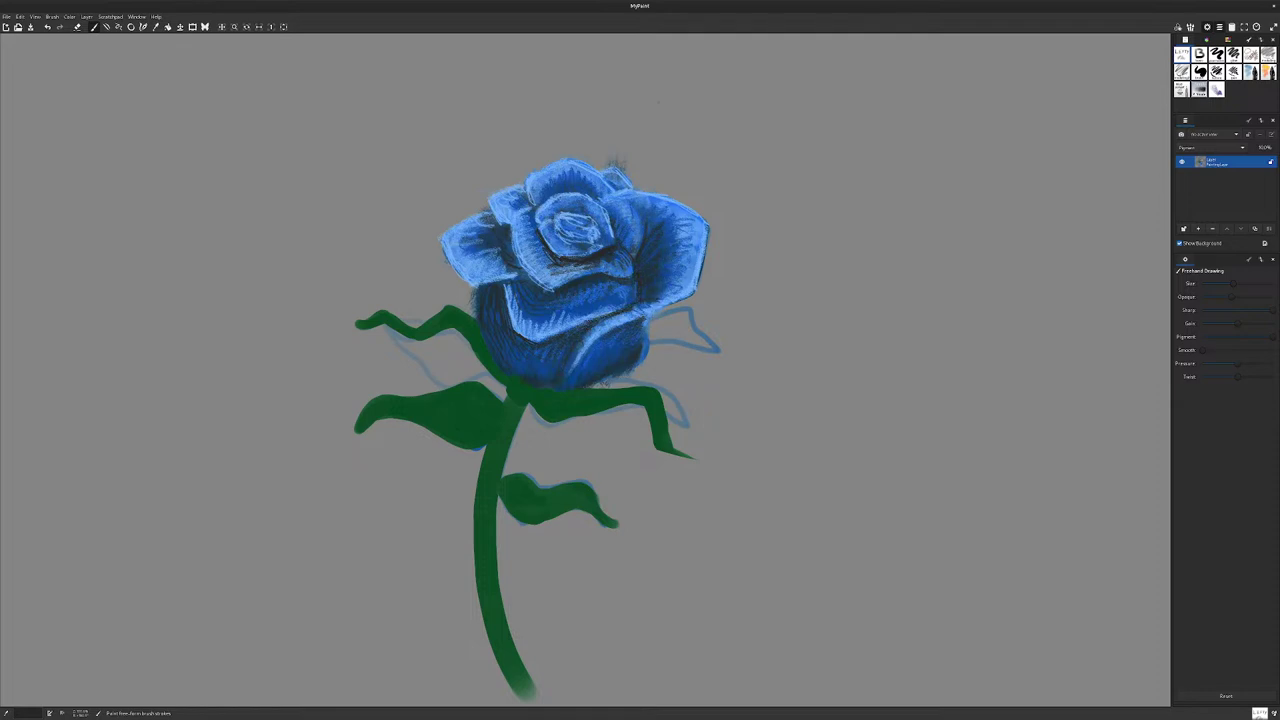
drag(648, 317, 644, 345)
mouse_move(629, 369)
mouse_down()
mouse_move(590, 386)
mouse_move(601, 381)
mouse_move(574, 366)
mouse_up()
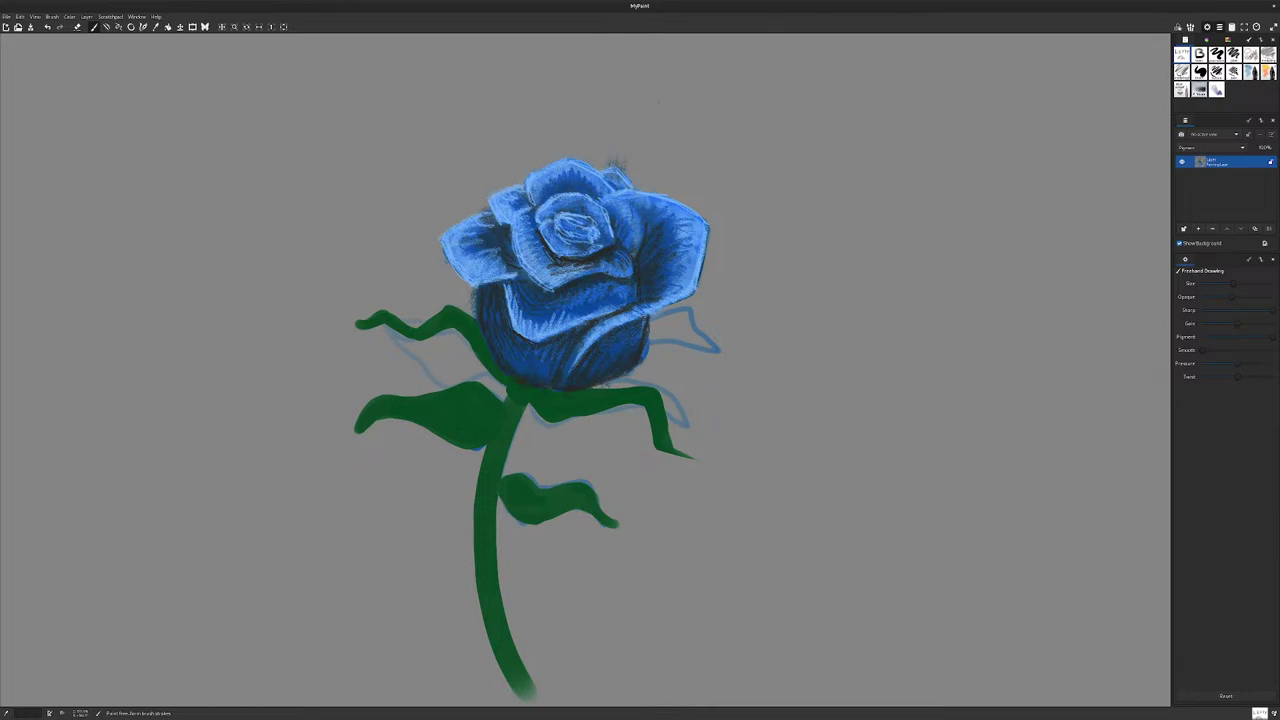
Step: Draw dark contour lines below and around the left petal and along the inner left petal
drag(521, 277, 486, 284)
drag(480, 287, 468, 286)
drag(441, 243, 469, 287)
mouse_move(489, 203)
mouse_down()
mouse_move(501, 225)
mouse_move(513, 219)
mouse_move(523, 272)
mouse_move(547, 289)
mouse_up()
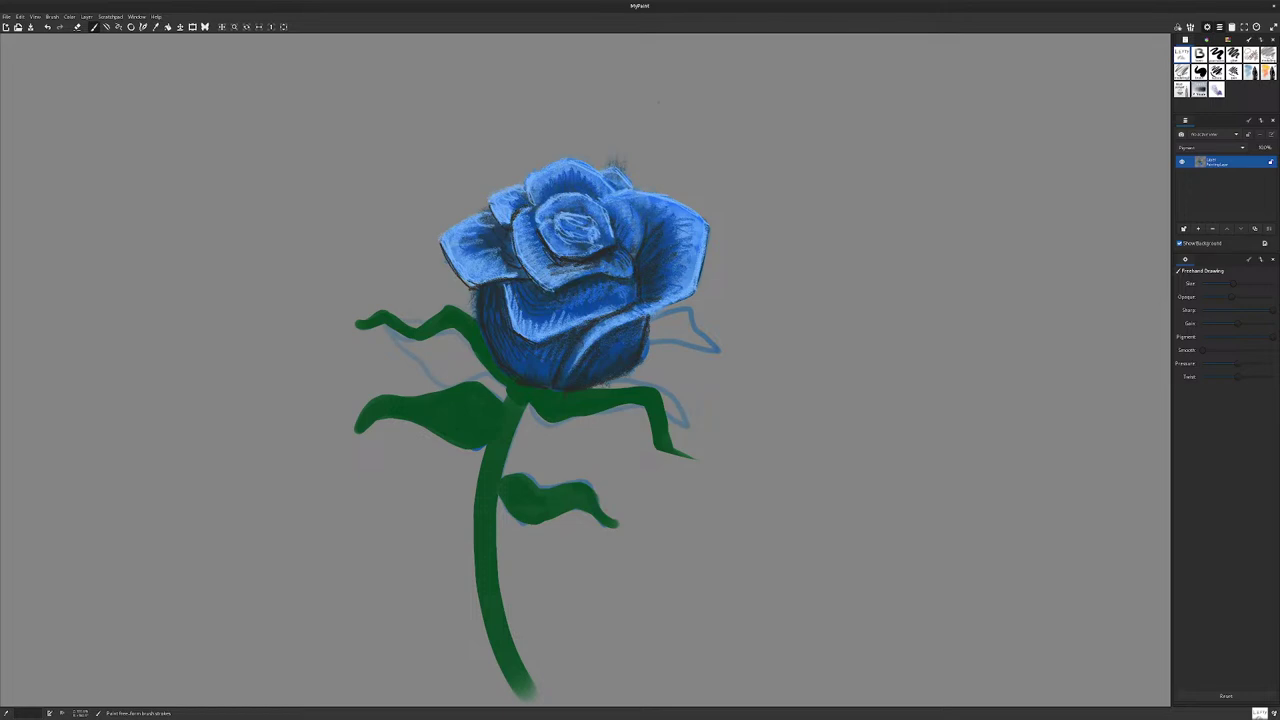
Step: Add dark strokes around the central spiral, in the inner right petal and at the base of the right petal
mouse_move(606, 230)
mouse_down()
mouse_move(600, 242)
mouse_move(543, 218)
mouse_up()
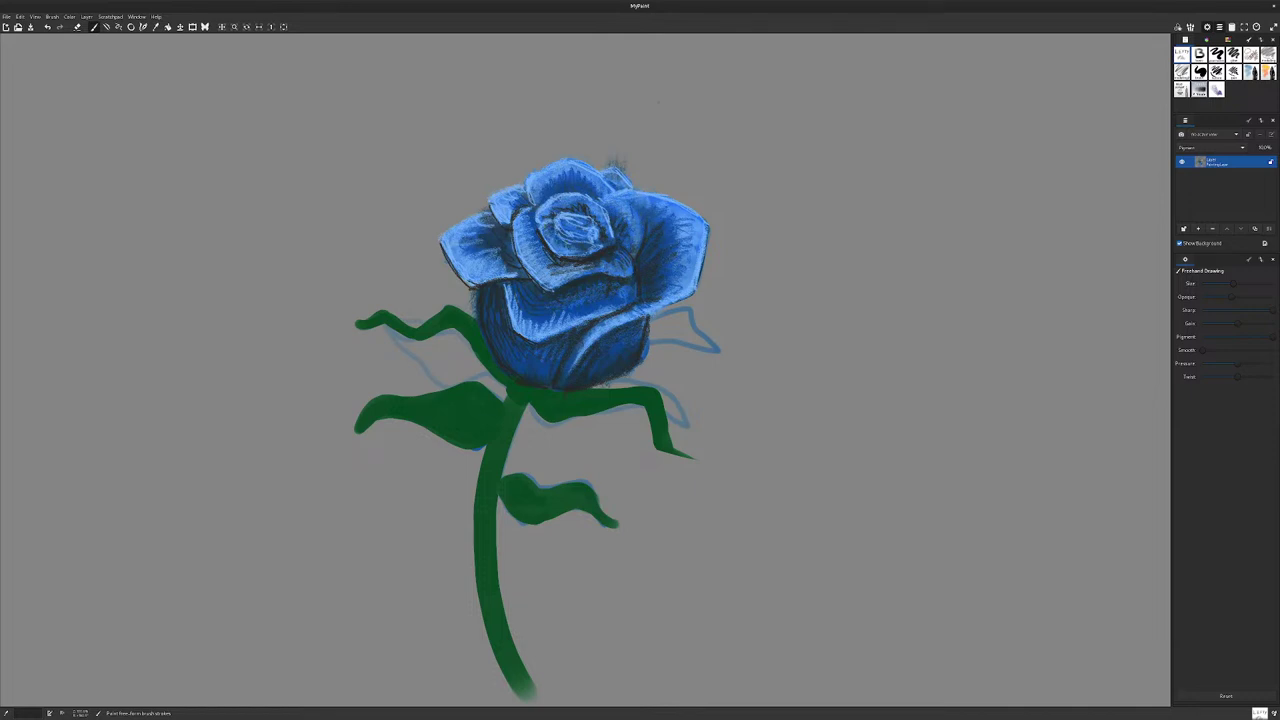
mouse_move(560, 230)
mouse_down()
mouse_move(592, 227)
mouse_move(542, 214)
mouse_move(551, 199)
mouse_move(541, 225)
mouse_move(616, 244)
mouse_up()
drag(587, 201, 619, 195)
drag(619, 197, 637, 225)
mouse_move(627, 223)
mouse_down()
mouse_move(637, 215)
mouse_move(621, 199)
mouse_move(687, 218)
mouse_up()
drag(675, 226, 688, 216)
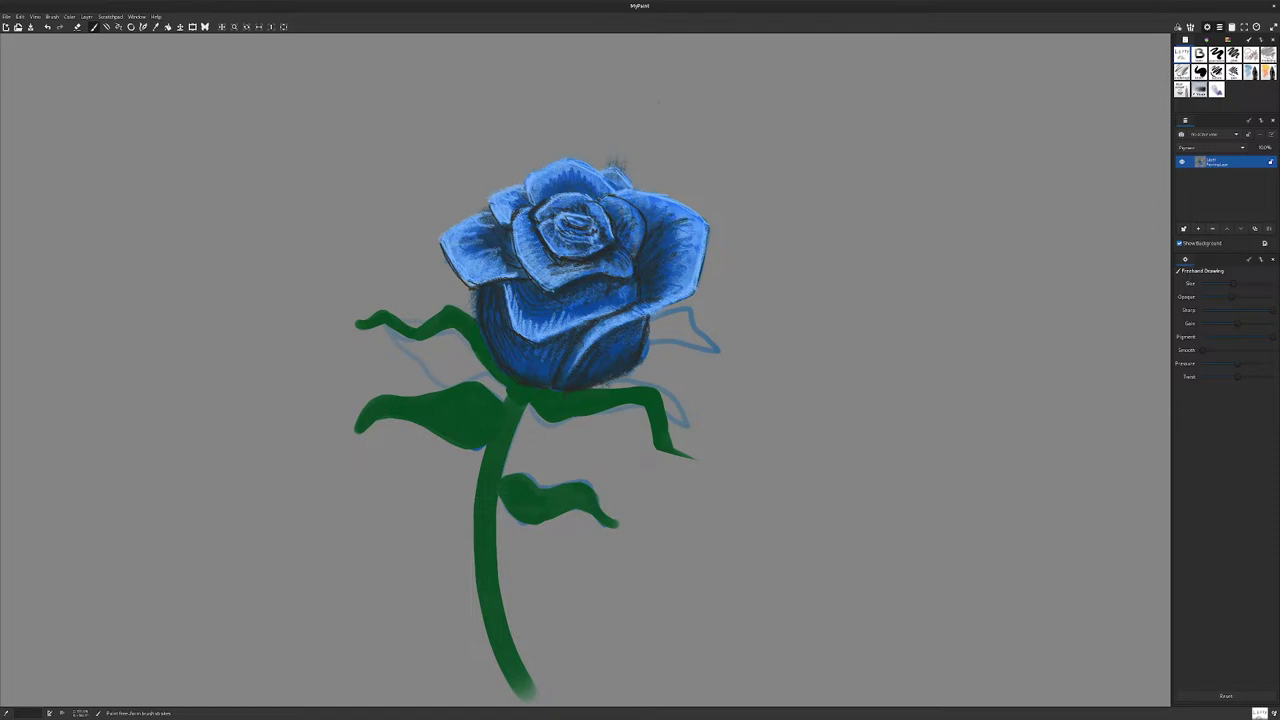
Step: Hatch dark shading into the back petals and the inner side of the left petal
drag(616, 191, 621, 177)
drag(605, 183, 584, 174)
drag(566, 184, 572, 172)
drag(503, 222, 518, 199)
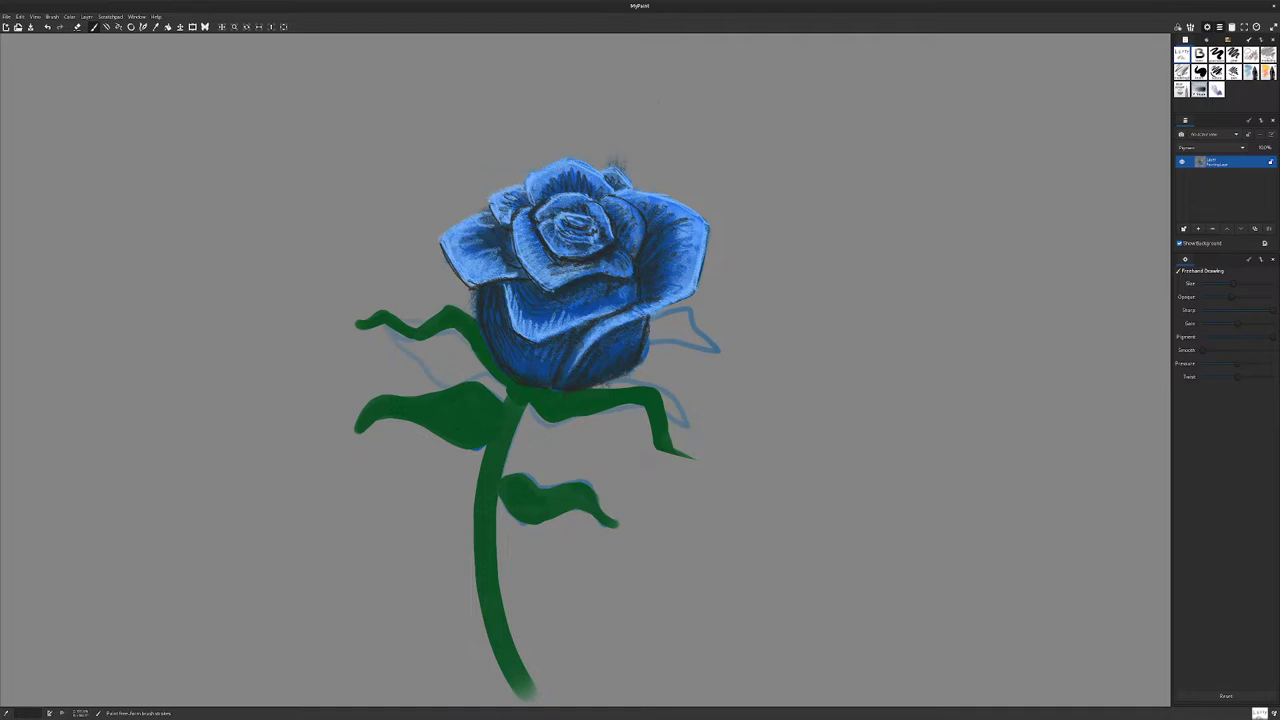
drag(503, 263, 471, 269)
mouse_move(497, 249)
mouse_down()
mouse_move(466, 247)
mouse_move(464, 228)
mouse_up()
drag(498, 227, 477, 217)
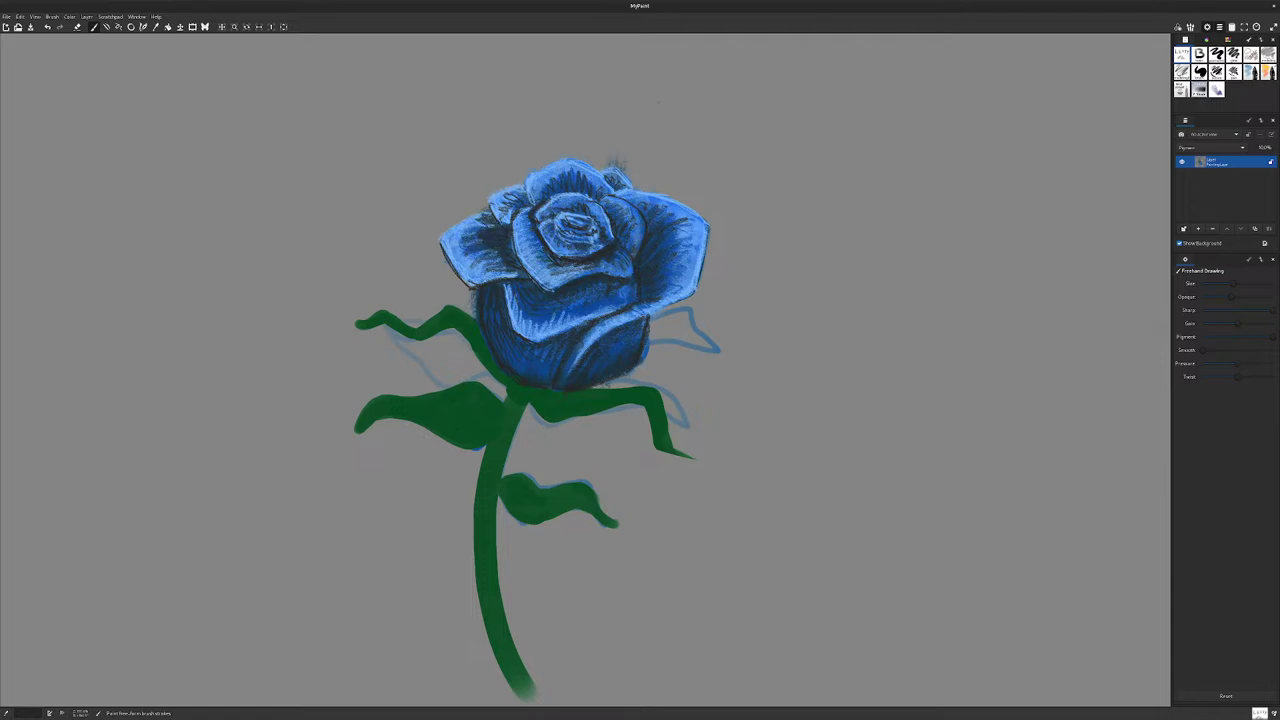
Step: Darken beside the inner left petal, and edge the inner right petal and front petal corners in light blue
drag(531, 207, 525, 224)
drag(626, 269, 598, 277)
key(r)
mouse_move(631, 297)
mouse_down()
mouse_move(593, 319)
mouse_move(633, 297)
mouse_up()
drag(635, 303, 635, 283)
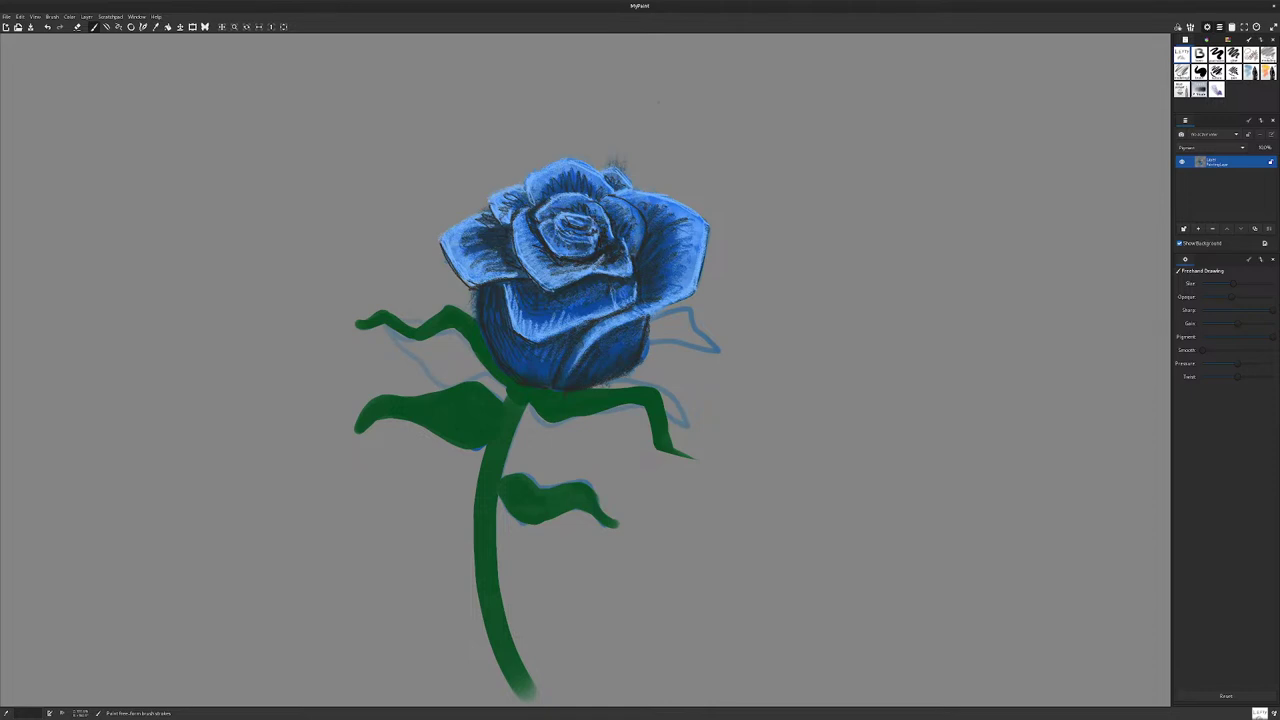
key(r)
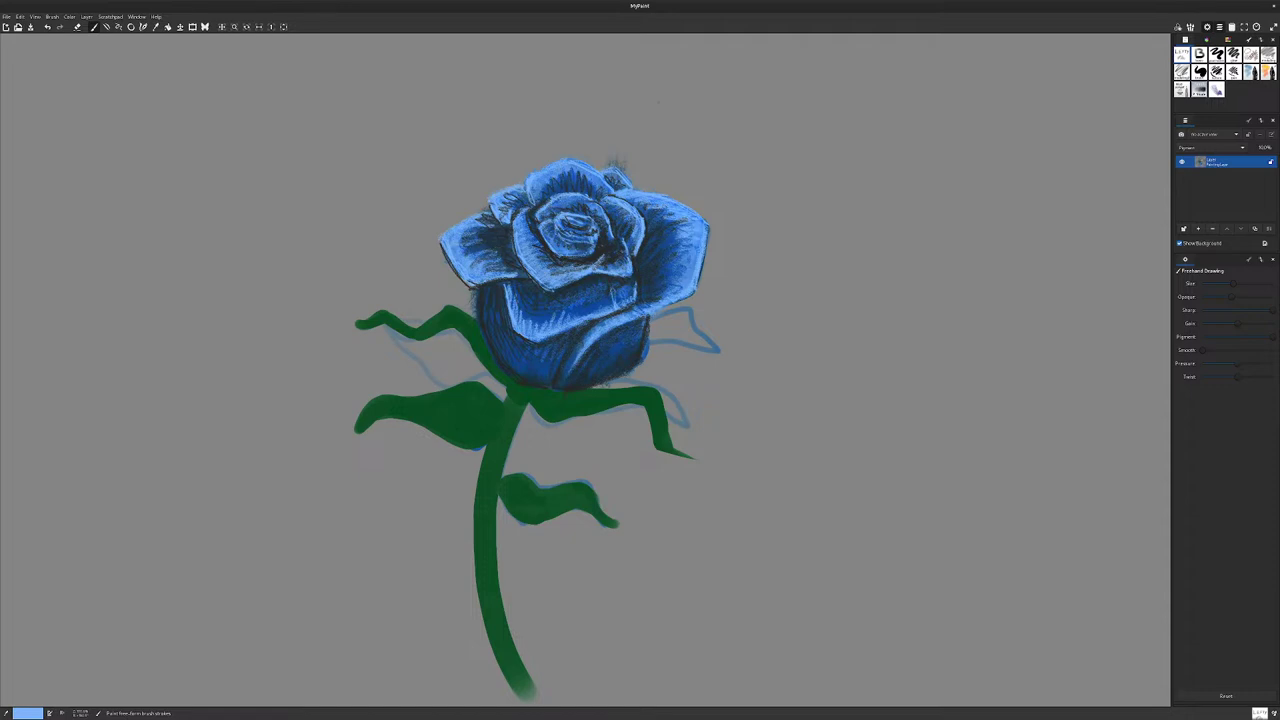
Step: Shade the undersides of both sepals and add dark veins, edges and a pointed tip to the leaves
mouse_move(530, 403)
mouse_down()
mouse_move(550, 423)
mouse_move(632, 404)
mouse_move(582, 417)
mouse_up()
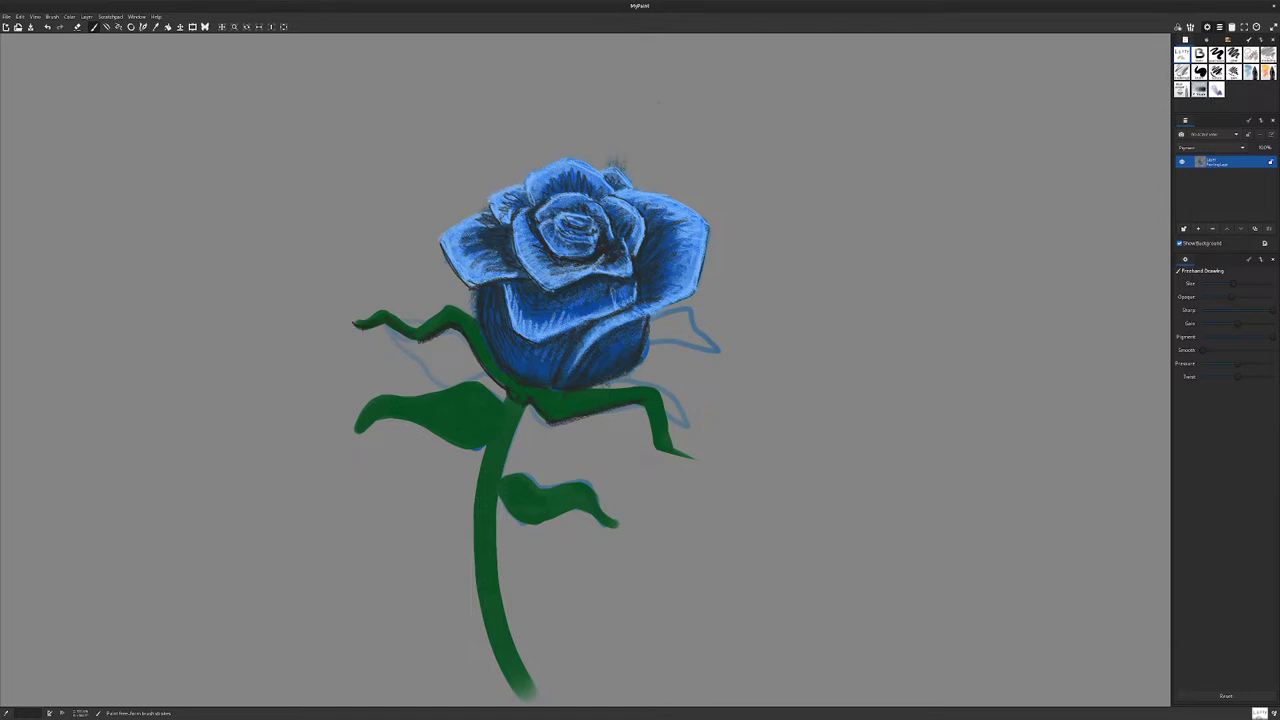
drag(461, 334, 471, 351)
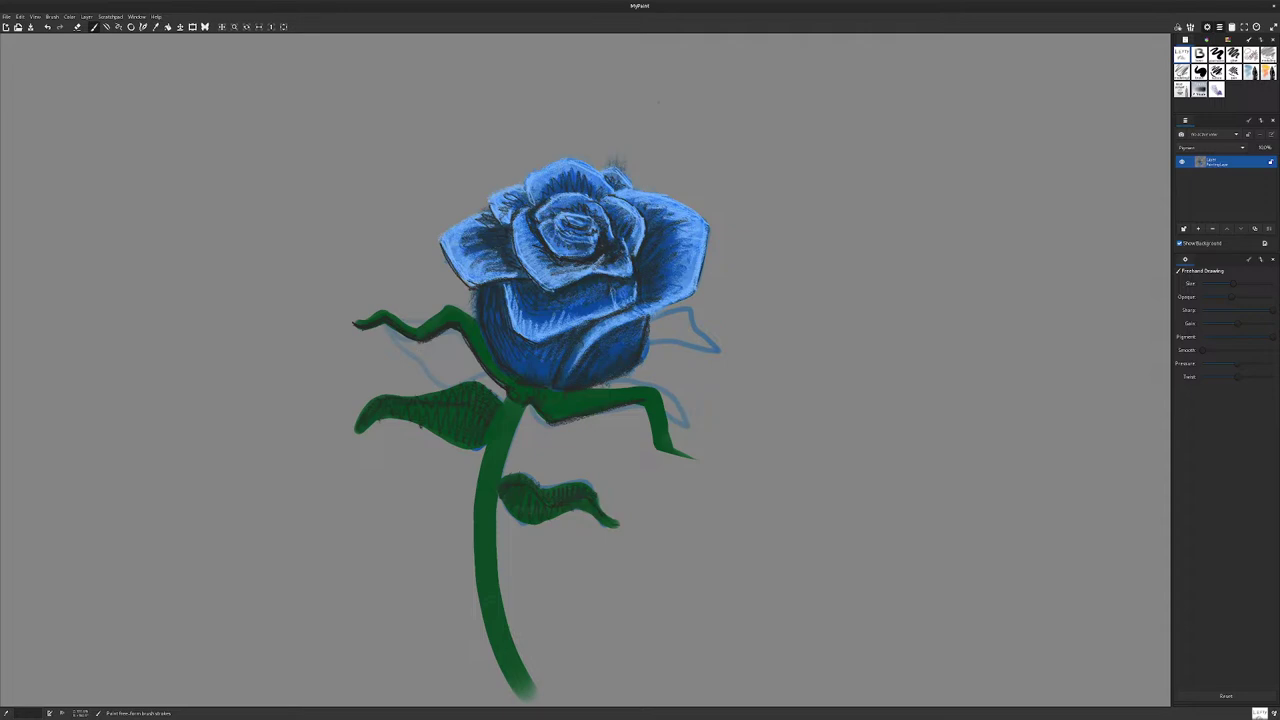
drag(492, 434, 476, 451)
drag(359, 433, 349, 439)
drag(363, 319, 381, 310)
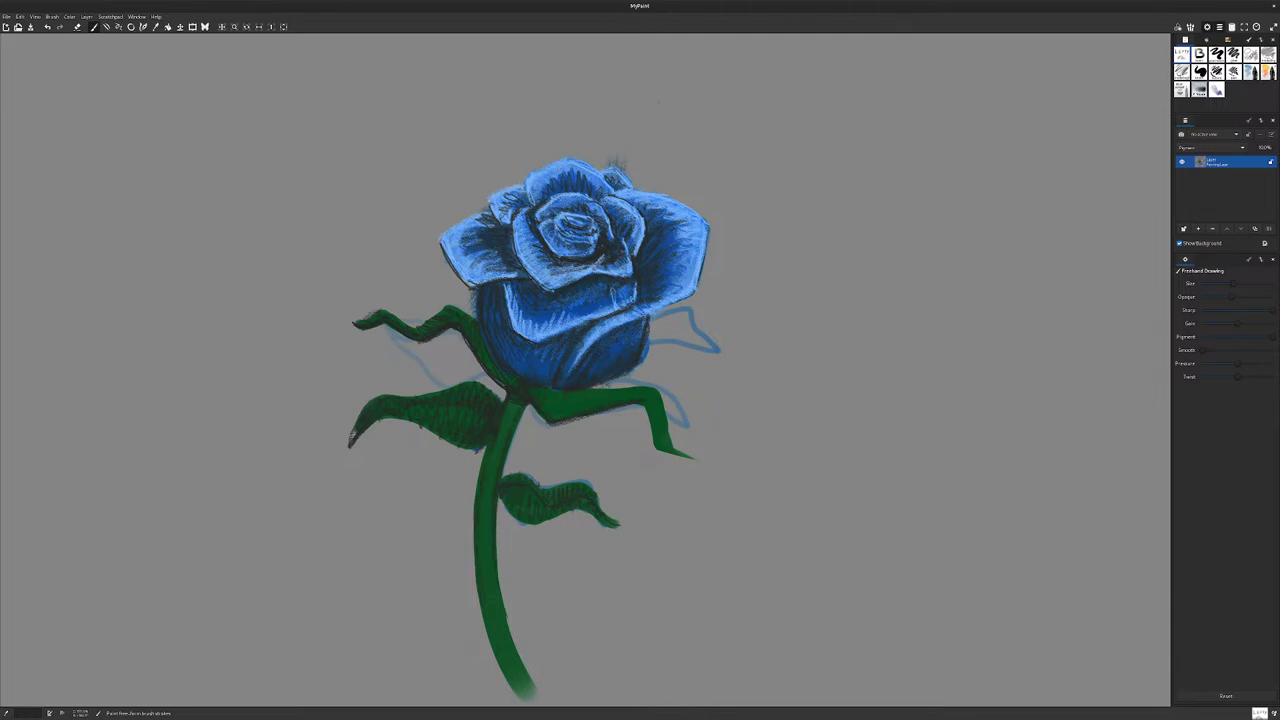
Step: Darken the stem with long strokes and extend its lower end
drag(501, 591, 539, 695)
mouse_move(497, 625)
mouse_down()
mouse_move(528, 701)
mouse_move(550, 707)
mouse_move(528, 705)
mouse_up()
mouse_move(494, 655)
mouse_down()
mouse_move(524, 706)
mouse_move(540, 697)
mouse_up()
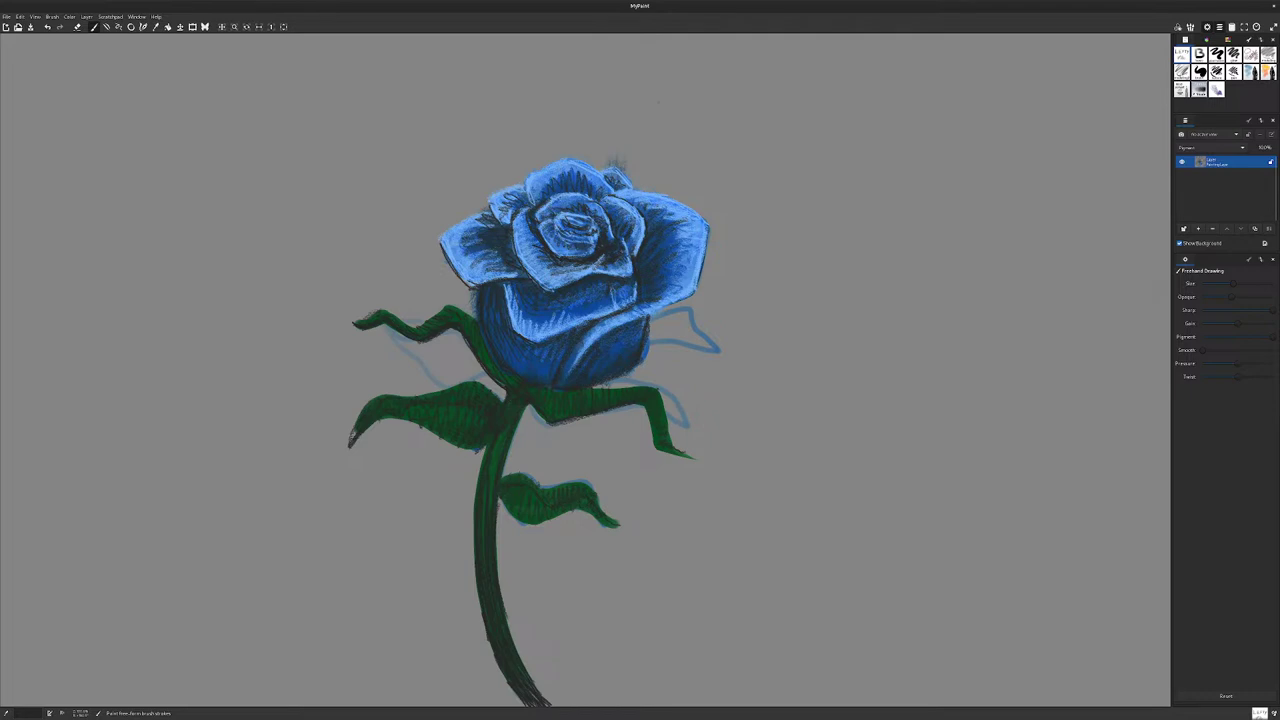
Step: Pick light green from the palette and highlight the right and left sepals
click(1206, 40)
click(1228, 40)
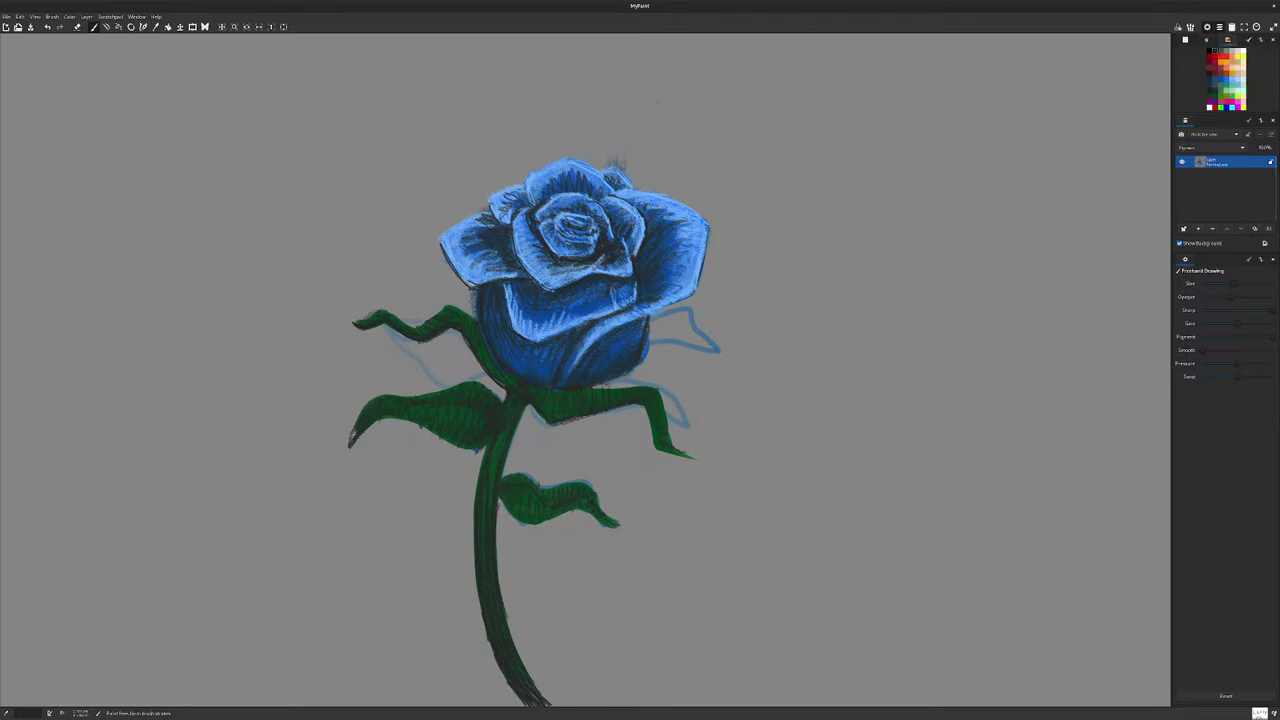
click(1227, 91)
mouse_move(573, 397)
mouse_down()
mouse_move(652, 388)
mouse_move(666, 440)
mouse_up()
mouse_move(654, 392)
mouse_down()
mouse_move(688, 458)
mouse_move(662, 428)
mouse_up()
drag(646, 390, 660, 422)
mouse_move(566, 402)
mouse_down()
mouse_move(625, 396)
mouse_move(575, 400)
mouse_move(587, 399)
mouse_up()
drag(557, 413, 605, 398)
drag(609, 399, 631, 395)
mouse_move(558, 414)
mouse_down()
mouse_move(624, 398)
mouse_move(566, 398)
mouse_up()
drag(550, 400, 560, 392)
drag(466, 318, 357, 324)
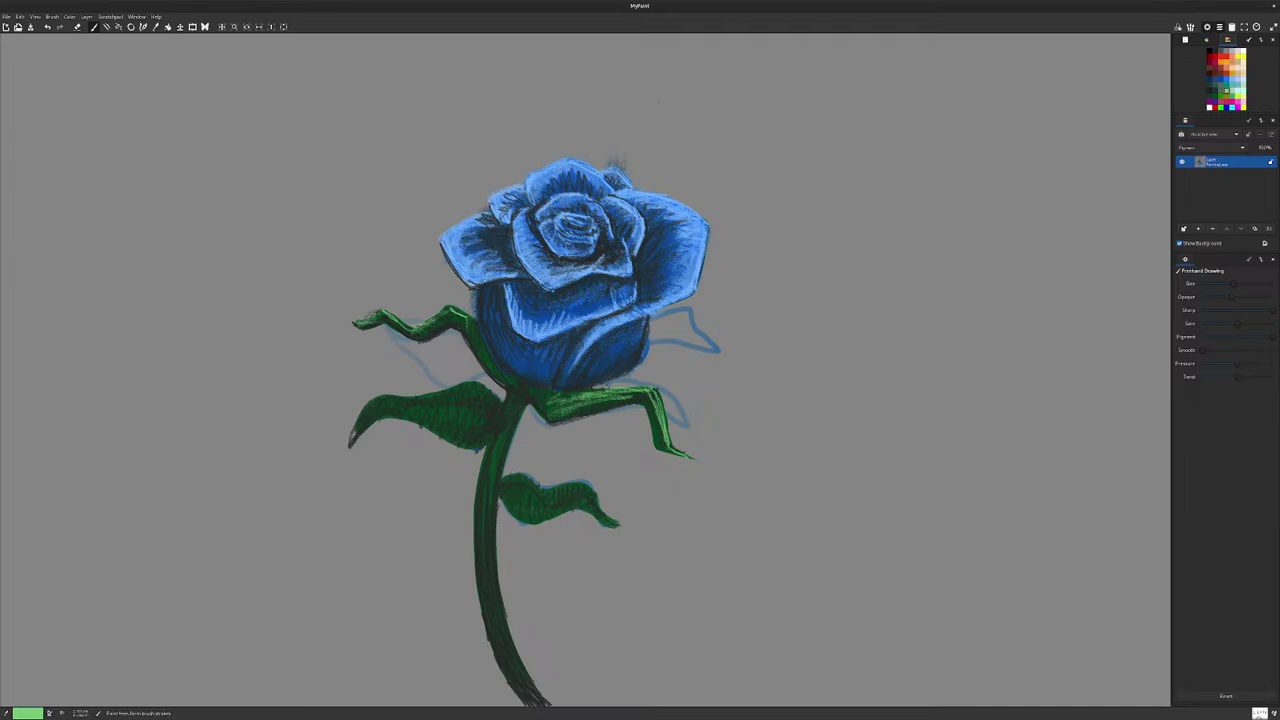
Step: Add light-green strokes to the upper stem and hatch highlights across the left leaf out to its tip
drag(525, 399, 496, 502)
mouse_move(440, 396)
mouse_down()
mouse_move(492, 394)
mouse_move(472, 424)
mouse_move(381, 402)
mouse_move(388, 410)
mouse_move(359, 421)
mouse_up()
drag(359, 418, 349, 439)
mouse_move(363, 411)
mouse_down()
mouse_move(353, 435)
mouse_move(357, 421)
mouse_up()
drag(395, 397, 377, 399)
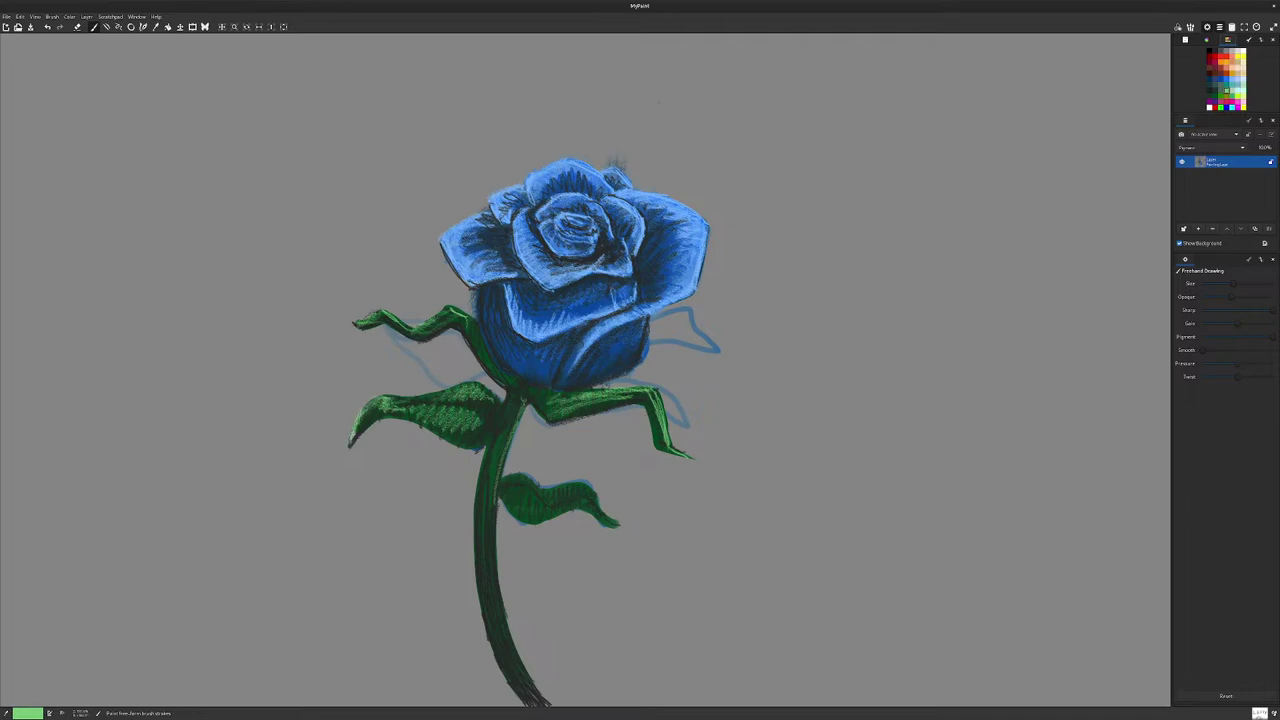
drag(475, 382, 453, 400)
drag(462, 387, 440, 416)
drag(447, 403, 428, 419)
Step: Hatch the right leaf in light green and highlight its upper edge and curled tip
drag(526, 490, 520, 514)
drag(533, 494, 530, 511)
mouse_move(548, 505)
mouse_down()
mouse_move(532, 511)
mouse_move(514, 483)
mouse_move(513, 503)
mouse_move(559, 499)
mouse_up()
mouse_move(587, 489)
mouse_down()
mouse_move(564, 507)
mouse_move(604, 520)
mouse_up()
mouse_move(593, 508)
mouse_down()
mouse_move(607, 521)
mouse_move(591, 499)
mouse_up()
drag(582, 486, 595, 505)
drag(579, 485, 547, 495)
drag(571, 485, 535, 485)
drag(543, 491, 526, 477)
drag(541, 490, 505, 483)
Step: Streak light-green highlights along the full length of the stem
drag(515, 475, 488, 538)
drag(504, 434, 496, 466)
drag(494, 462, 483, 568)
drag(496, 440, 482, 574)
drag(506, 436, 494, 478)
drag(517, 408, 507, 432)
mouse_move(490, 528)
mouse_down()
mouse_move(488, 594)
mouse_move(538, 705)
mouse_up()
drag(505, 648, 518, 672)
drag(498, 634, 534, 695)
mouse_move(495, 600)
mouse_down()
mouse_move(542, 705)
mouse_move(518, 666)
mouse_up()
drag(490, 578, 538, 704)
drag(490, 598, 536, 704)
drag(500, 648, 510, 670)
Step: Outline the left leaf's lower edge and draw its midrib in light green
mouse_move(520, 398)
mouse_down()
mouse_move(507, 454)
mouse_move(377, 419)
mouse_move(364, 432)
mouse_up()
drag(503, 431, 472, 449)
mouse_move(503, 428)
mouse_down()
mouse_move(478, 449)
mouse_move(420, 418)
mouse_move(353, 439)
mouse_move(483, 449)
mouse_move(401, 406)
mouse_up()
drag(499, 418, 385, 416)
drag(409, 409, 369, 415)
mouse_move(506, 419)
mouse_down()
mouse_move(498, 400)
mouse_move(410, 402)
mouse_up()
Step: Add light-green highlights along the left sepal and at the base of the right sepal
drag(450, 321, 469, 343)
drag(454, 319, 477, 343)
mouse_move(475, 322)
mouse_down()
mouse_move(487, 357)
mouse_move(518, 381)
mouse_up()
mouse_move(469, 319)
mouse_down()
mouse_move(497, 367)
mouse_move(443, 310)
mouse_move(415, 331)
mouse_up()
mouse_move(415, 331)
mouse_down()
mouse_move(384, 323)
mouse_move(430, 338)
mouse_move(455, 327)
mouse_up()
mouse_move(542, 396)
mouse_down()
mouse_move(652, 388)
mouse_move(687, 461)
mouse_move(654, 411)
mouse_move(550, 420)
mouse_up()
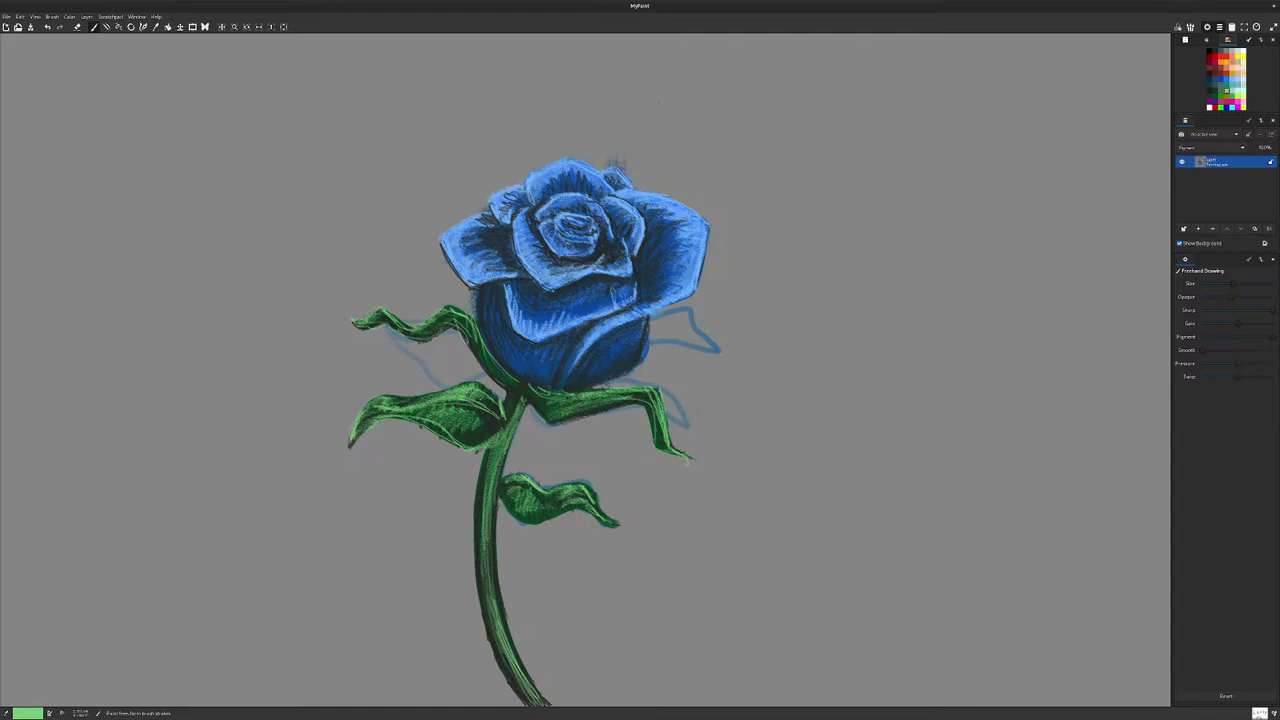
Step: Pick a near-black palette colour and deepen the shadows around the inner petals, beside the left petal and under the flower's centre
drag(605, 385, 512, 466)
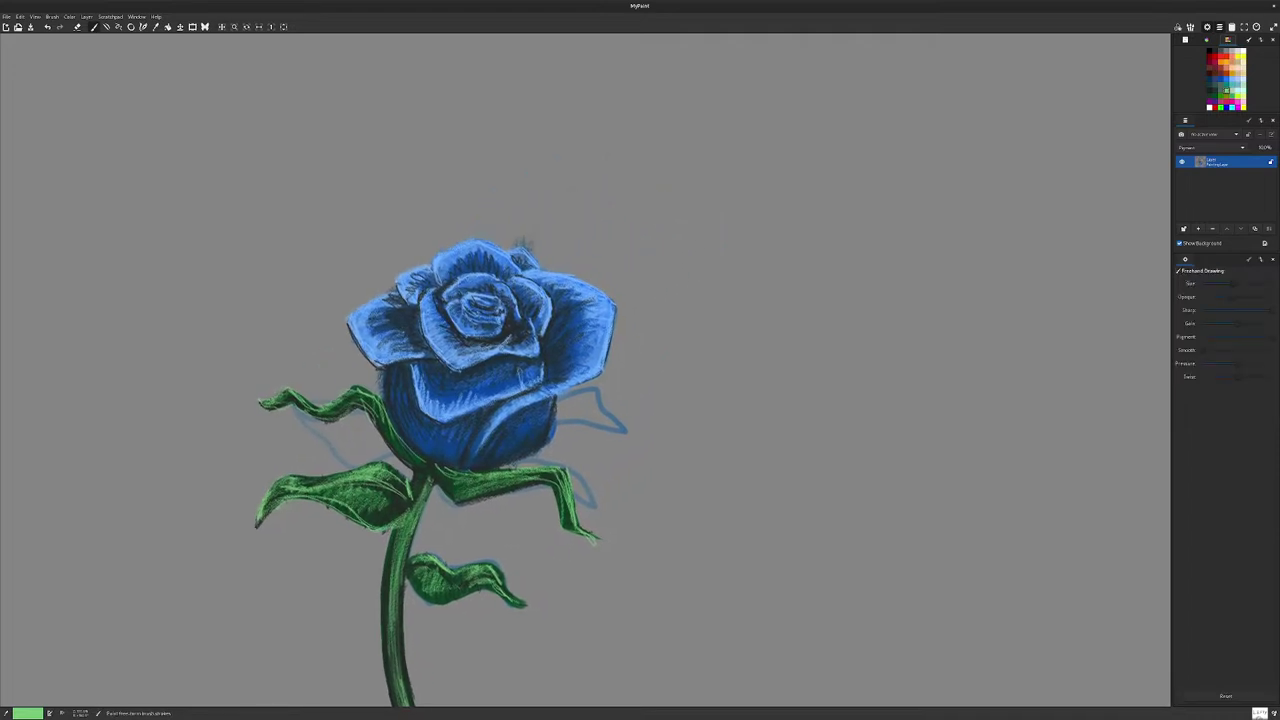
click(1232, 79)
click(1221, 79)
click(1215, 51)
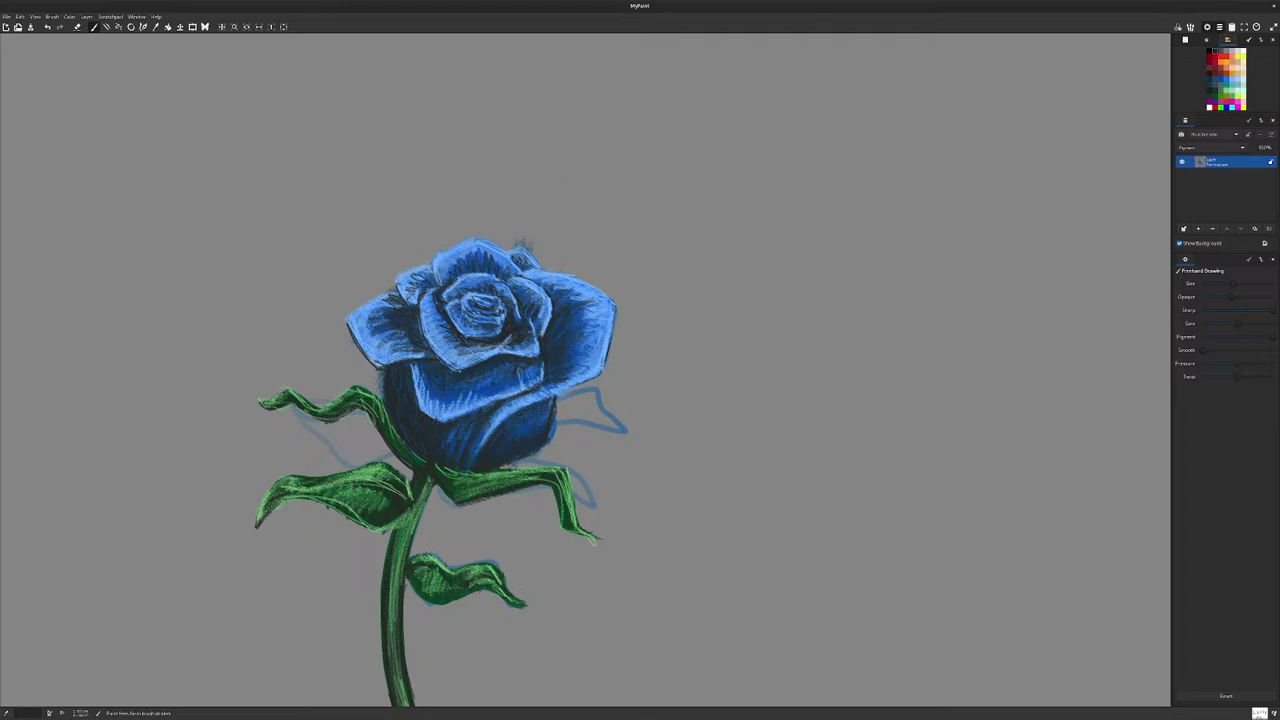
drag(418, 320, 420, 331)
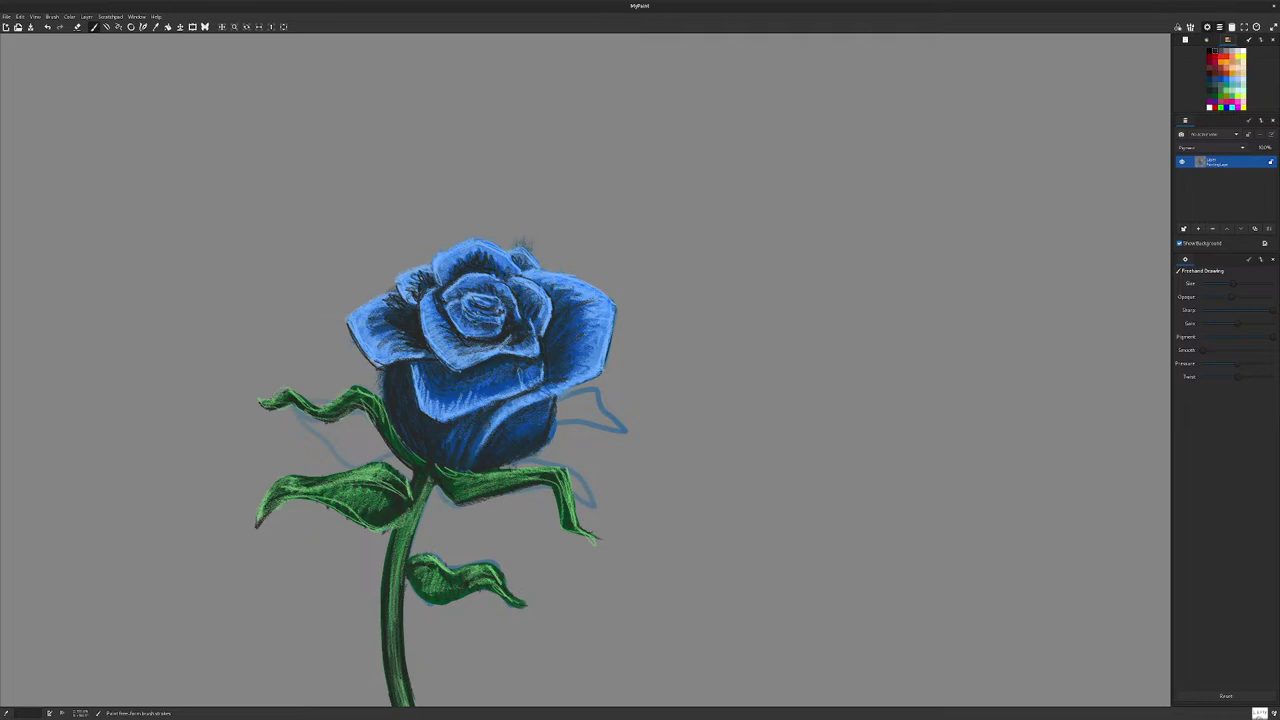
mouse_move(448, 327)
mouse_down()
mouse_move(432, 310)
mouse_move(454, 353)
mouse_up()
drag(421, 299, 431, 311)
drag(421, 313, 431, 323)
drag(432, 332, 458, 366)
mouse_move(468, 349)
mouse_down()
mouse_move(462, 366)
mouse_move(537, 354)
mouse_move(508, 398)
mouse_move(490, 377)
mouse_move(517, 375)
mouse_up()
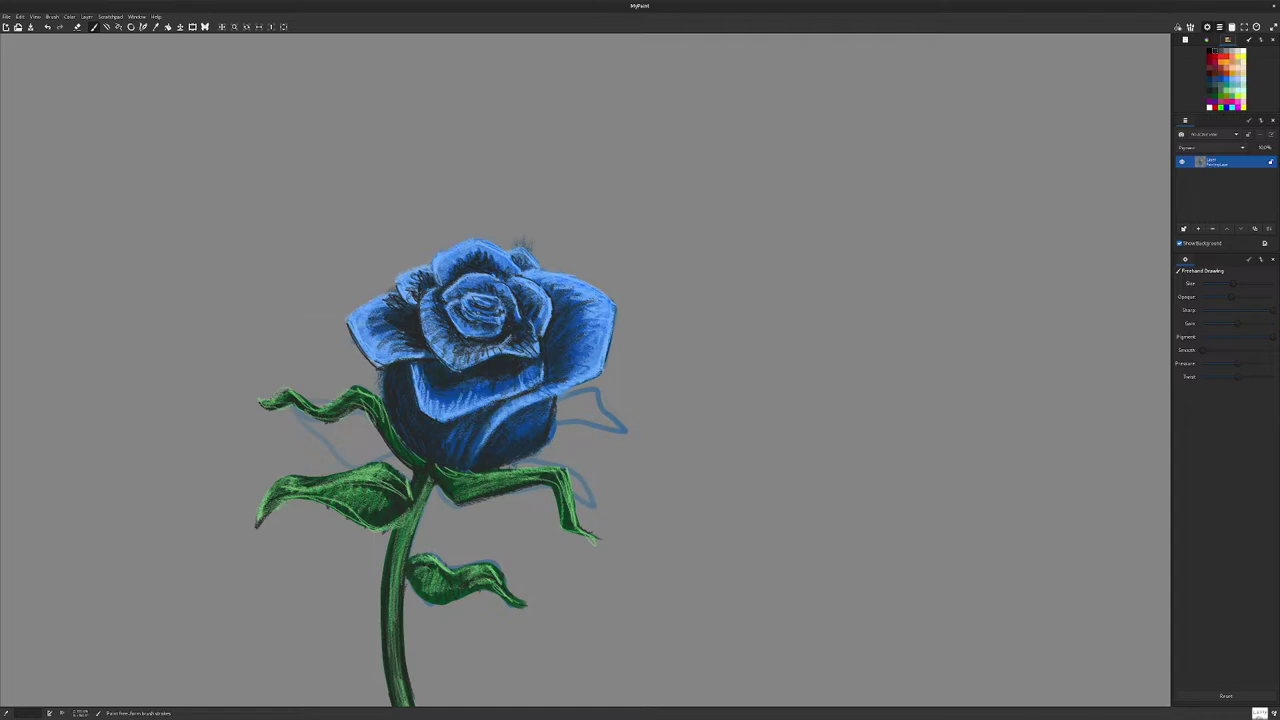
Step: Pick dark green and paint two rear sepals, one behind the bloom's right side and one beneath the right sepal
mouse_move(540, 399)
mouse_down()
mouse_move(603, 375)
mouse_move(541, 399)
mouse_move(478, 452)
mouse_move(626, 342)
mouse_up()
key(x)
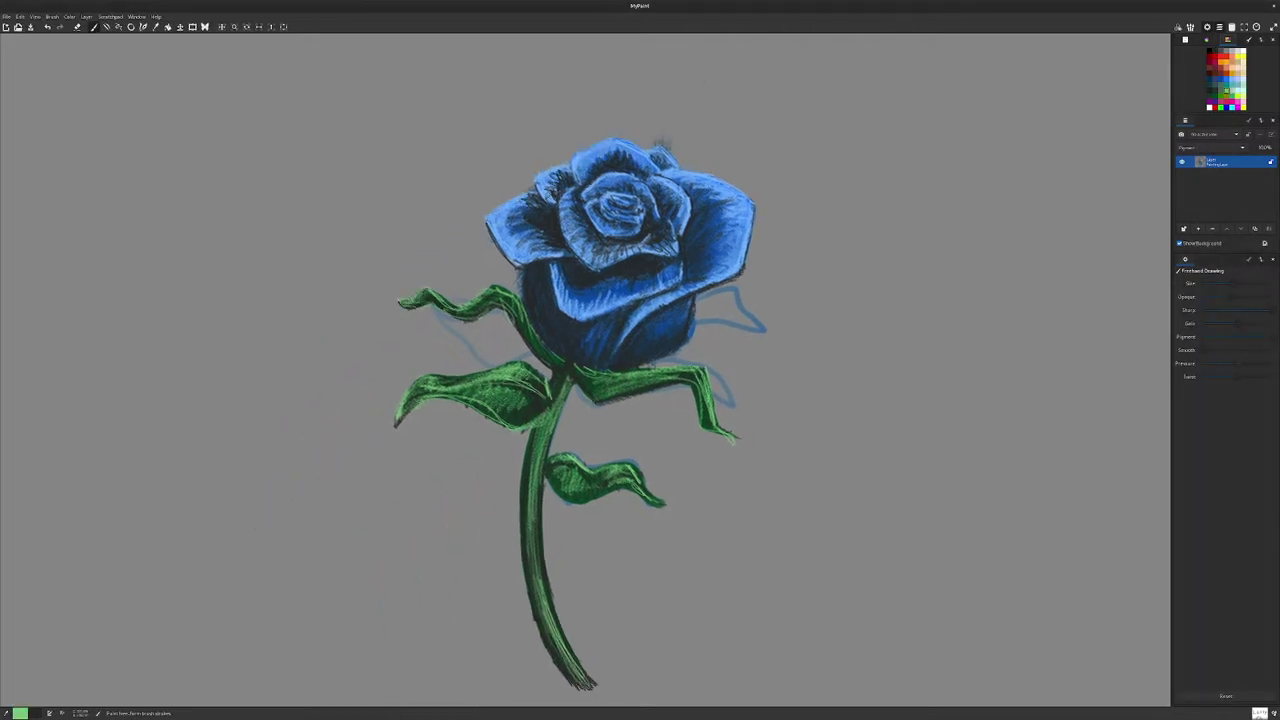
click(1215, 90)
mouse_move(575, 394)
mouse_down()
mouse_move(580, 420)
mouse_move(642, 412)
mouse_move(684, 356)
mouse_move(748, 320)
mouse_move(659, 367)
mouse_up()
drag(725, 326, 683, 345)
drag(727, 324, 689, 335)
mouse_move(719, 325)
mouse_down()
mouse_move(693, 331)
mouse_move(729, 323)
mouse_move(766, 273)
mouse_move(740, 322)
mouse_move(692, 341)
mouse_up()
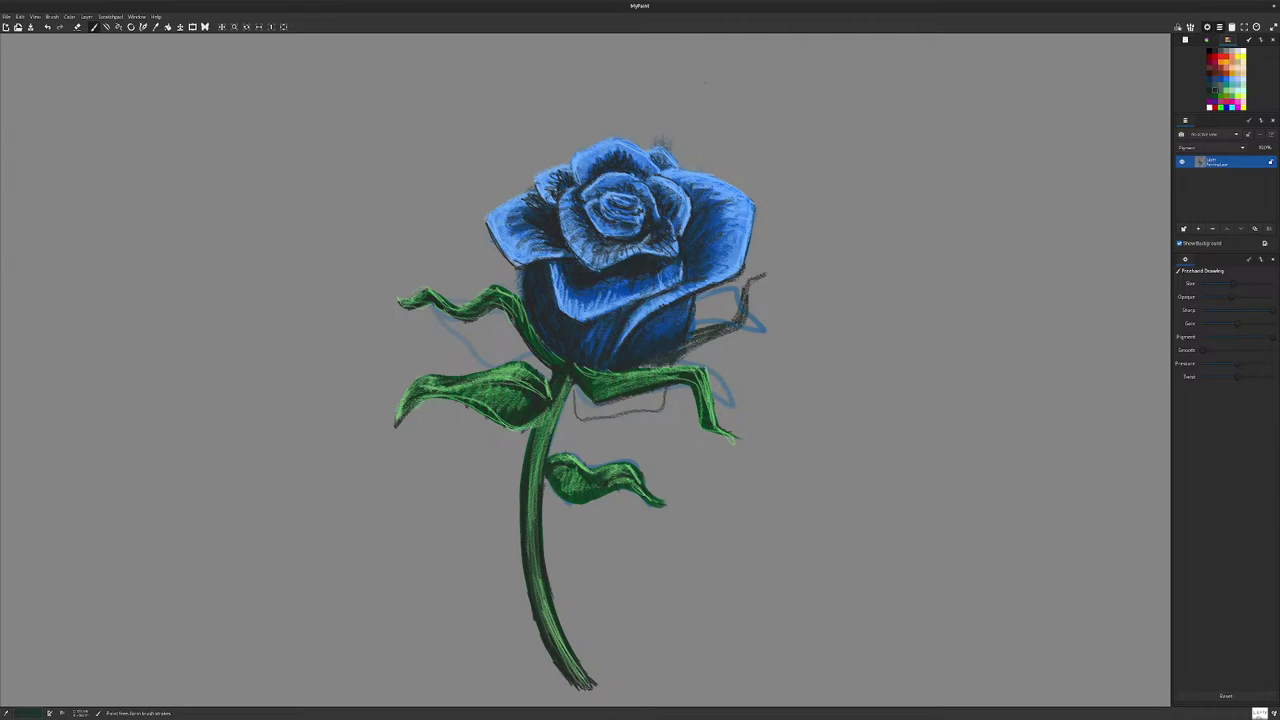
drag(749, 296, 765, 272)
drag(754, 276, 744, 299)
mouse_move(664, 392)
mouse_down()
mouse_move(642, 412)
mouse_move(584, 416)
mouse_move(572, 388)
mouse_move(588, 420)
mouse_move(598, 405)
mouse_move(608, 418)
mouse_move(622, 402)
mouse_move(650, 410)
mouse_move(569, 407)
mouse_up()
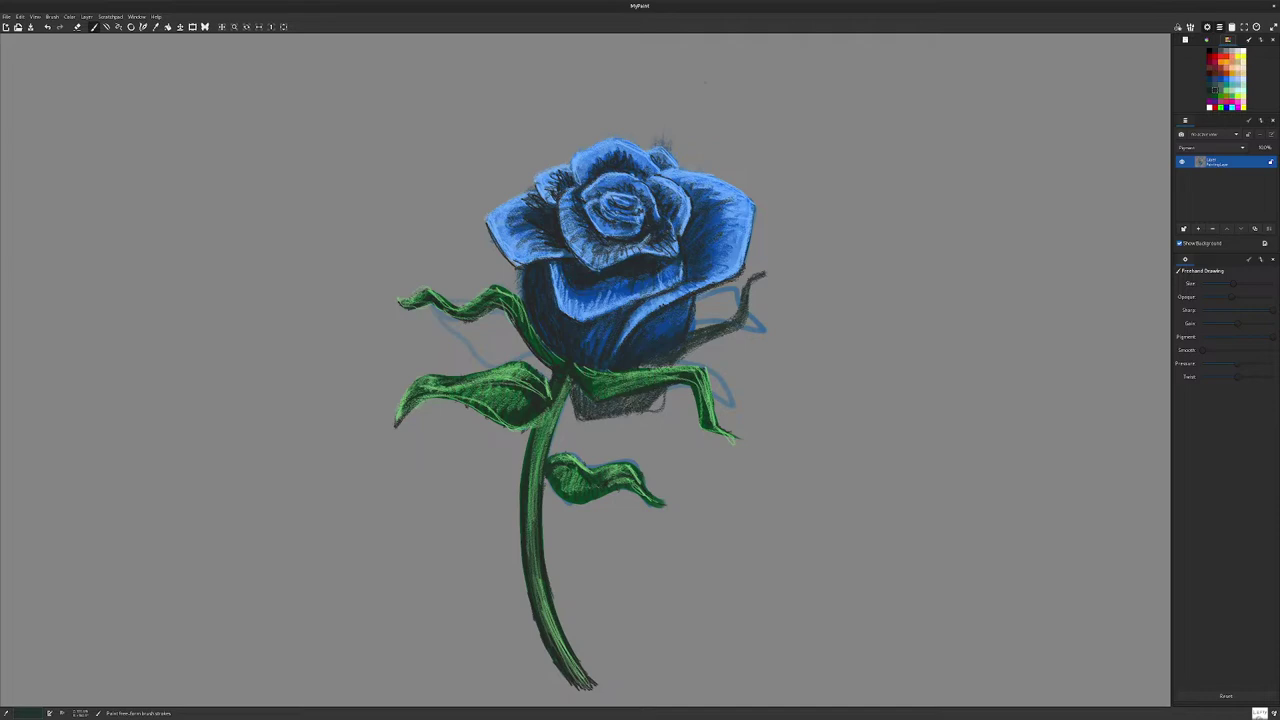
Step: Pick a light green and hatch highlights over the rear sepal beneath the right sepal
click(1226, 91)
drag(571, 385, 580, 415)
drag(662, 388, 636, 409)
drag(660, 389, 617, 409)
drag(651, 391, 597, 415)
drag(617, 409, 577, 421)
mouse_move(666, 364)
mouse_down()
mouse_move(740, 326)
mouse_move(762, 274)
mouse_move(734, 326)
mouse_move(648, 368)
mouse_move(606, 410)
mouse_move(580, 394)
mouse_up()
Step: Blend brighter green and teal shades into the rear sepal under the flower
click(1215, 90)
click(1215, 96)
click(1221, 96)
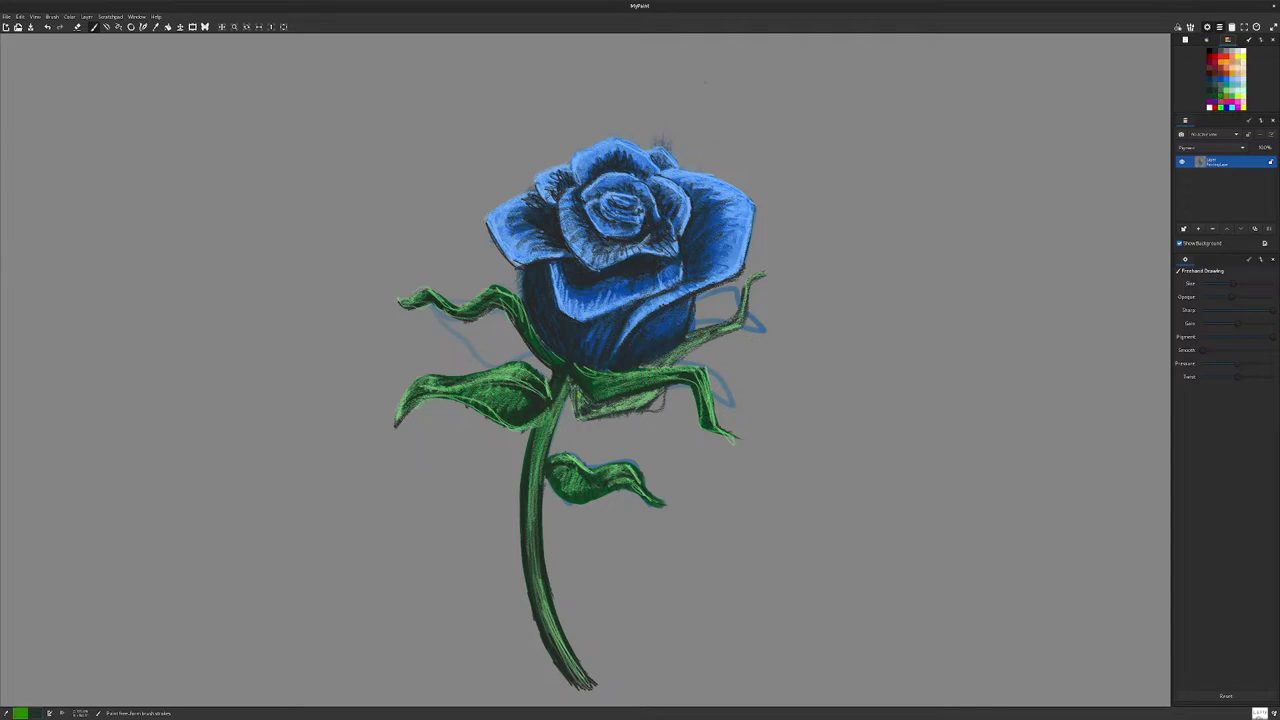
drag(584, 403, 592, 409)
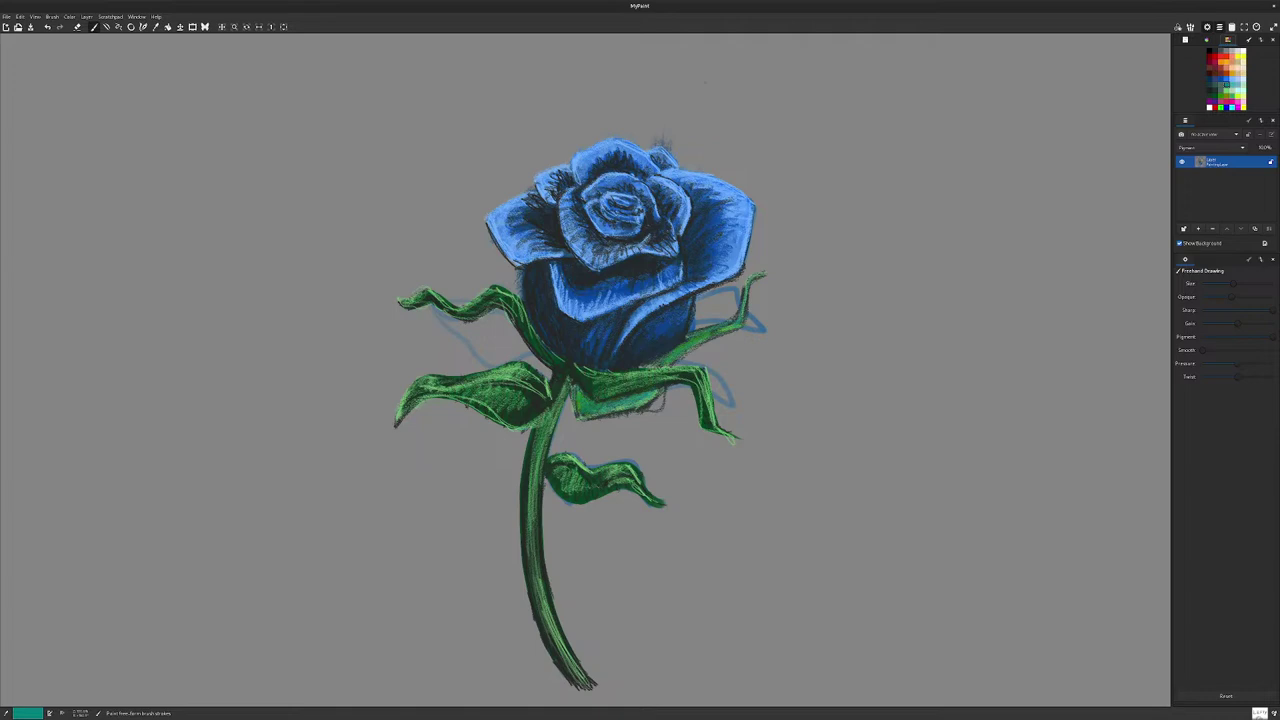
Step: Add a new layer above the rose's layer and mirror the view vertically so the rose hangs upside down
drag(705, 82, 465, 77)
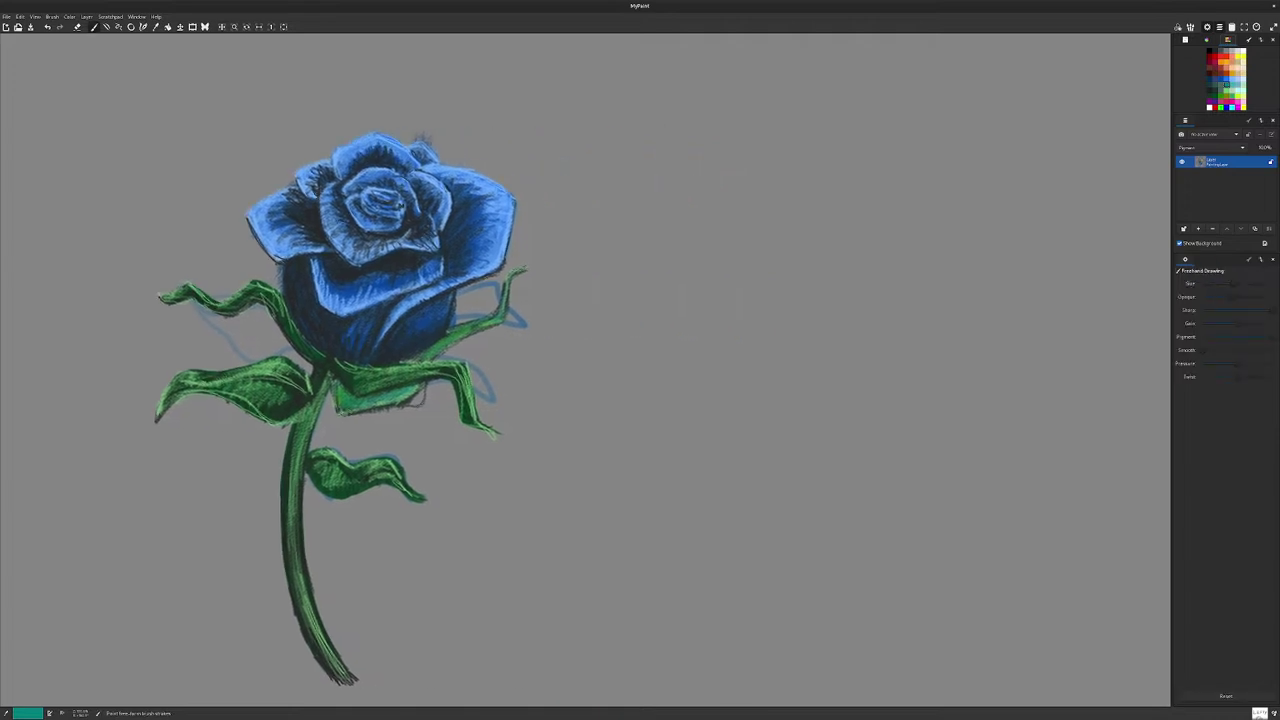
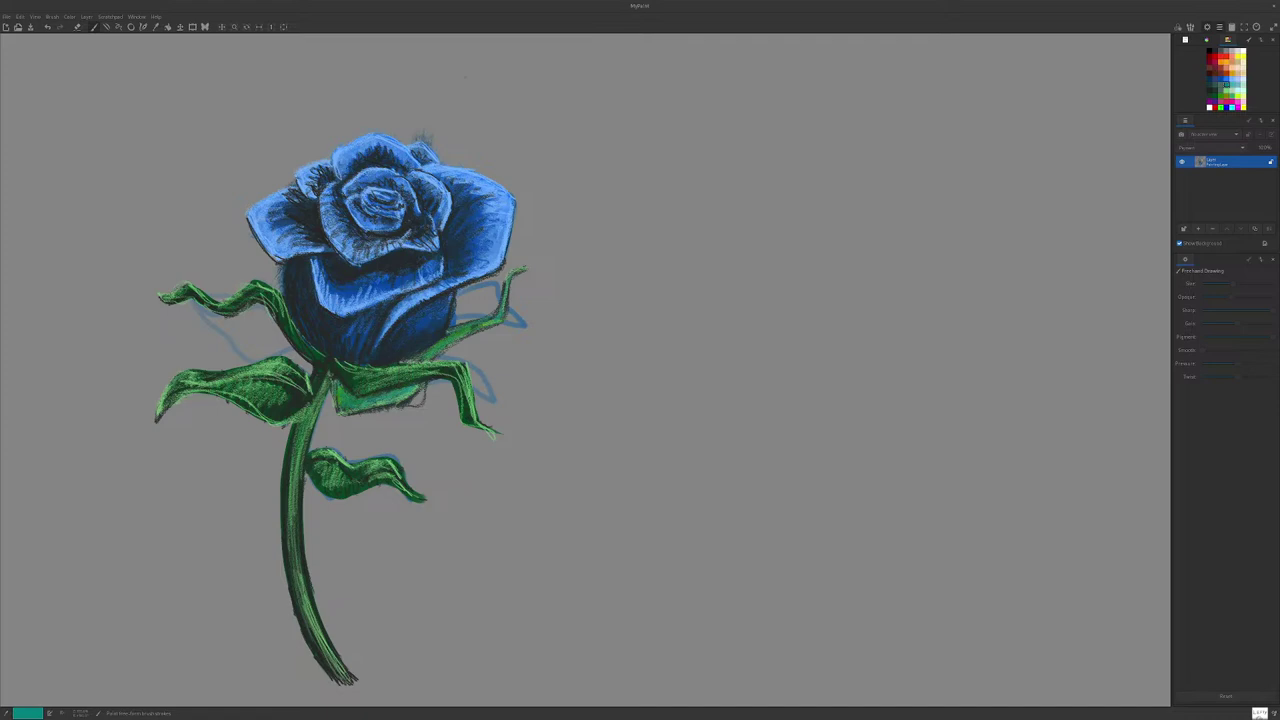
drag(465, 77, 454, 135)
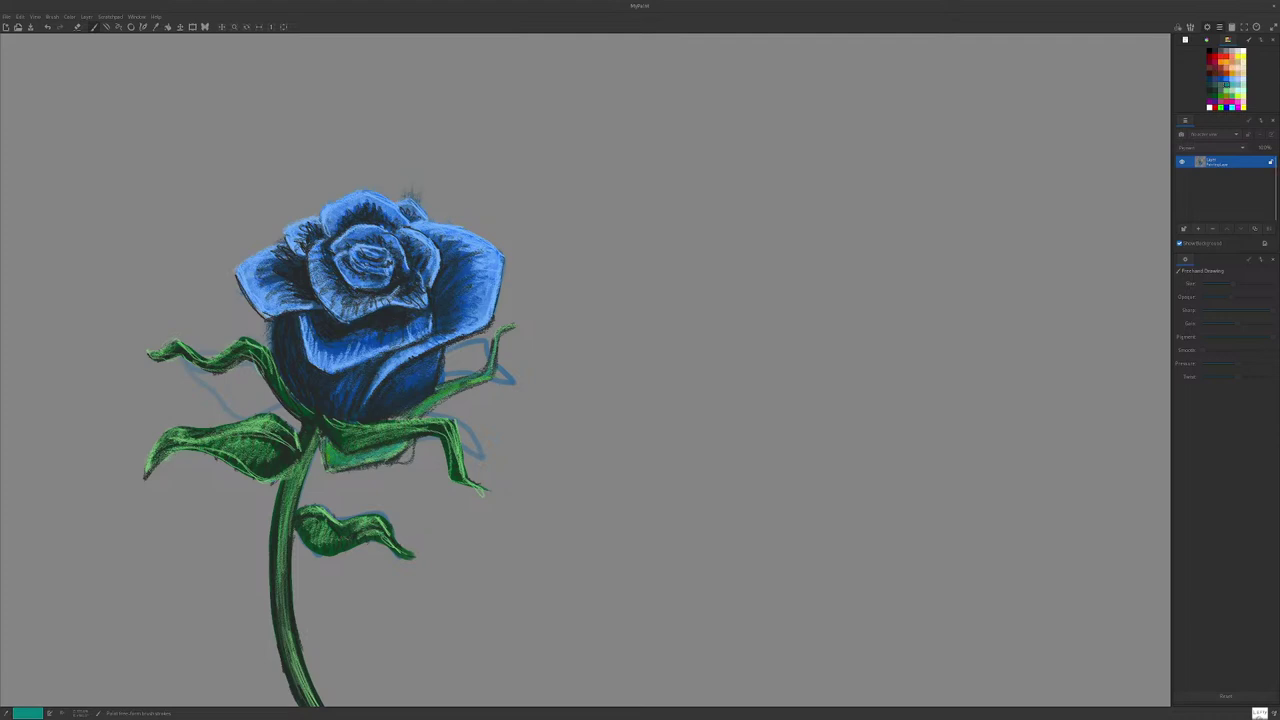
click(1185, 40)
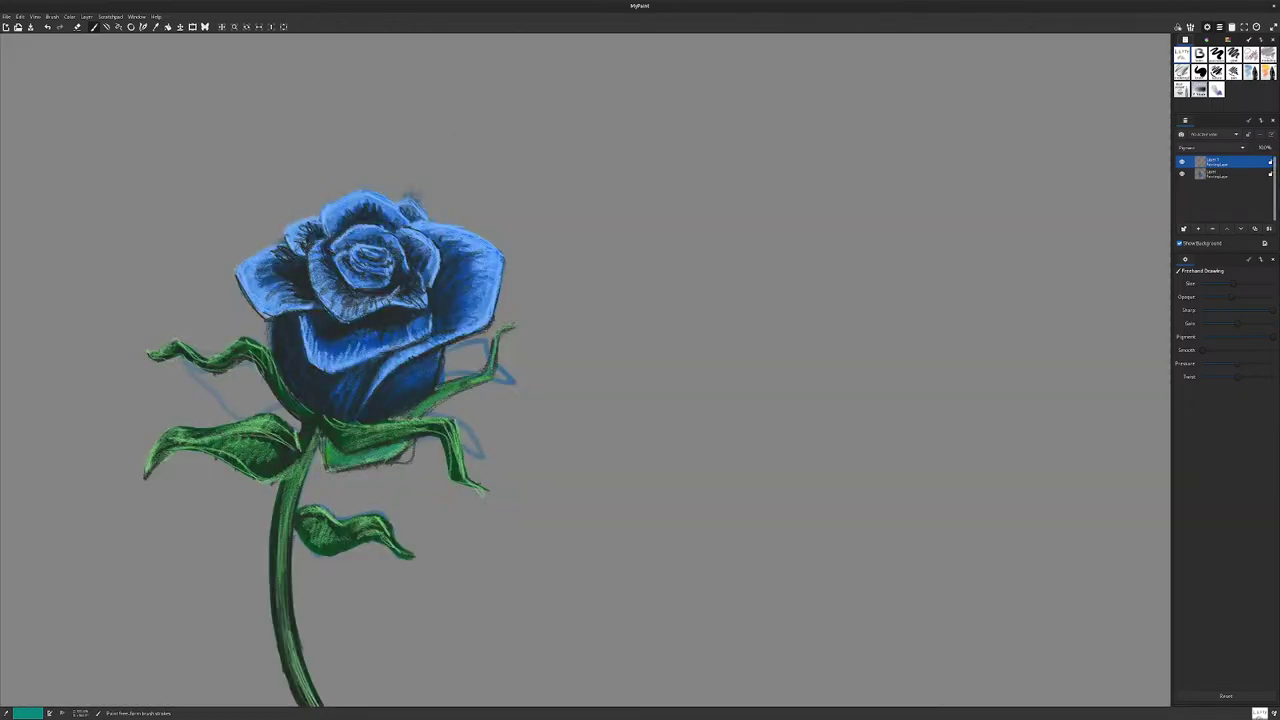
click(1222, 174)
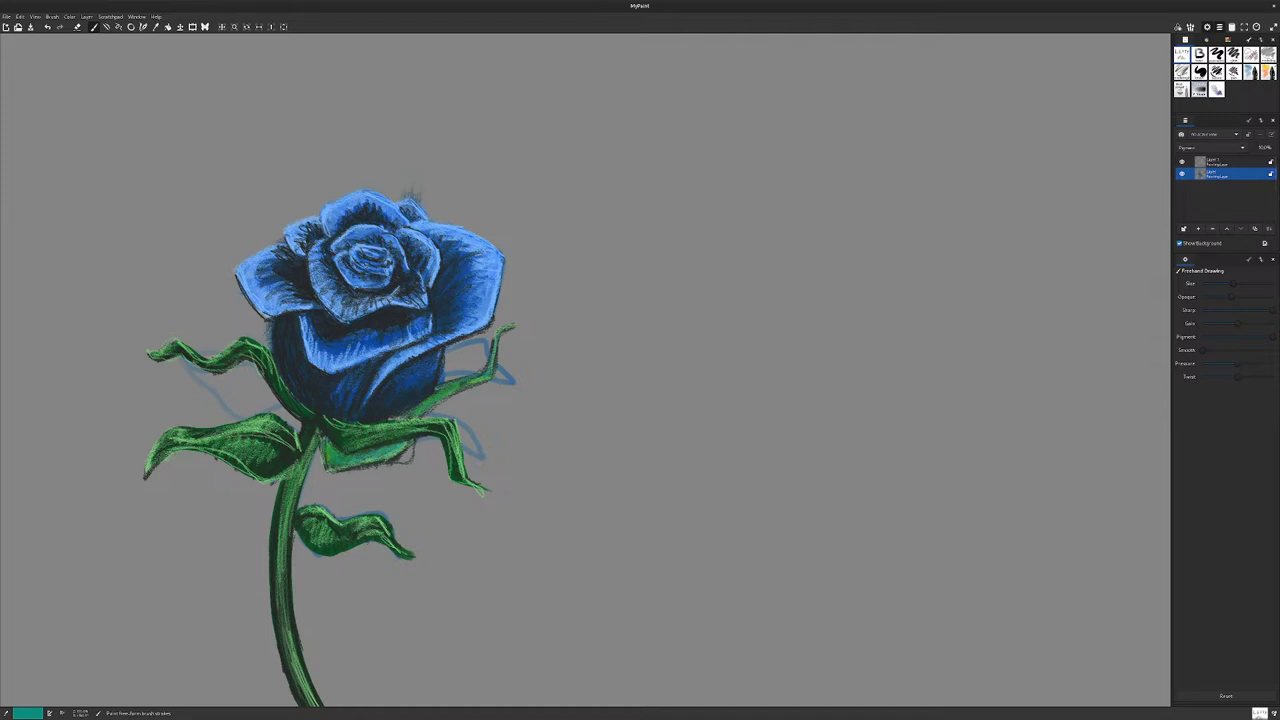
key(shift+i)
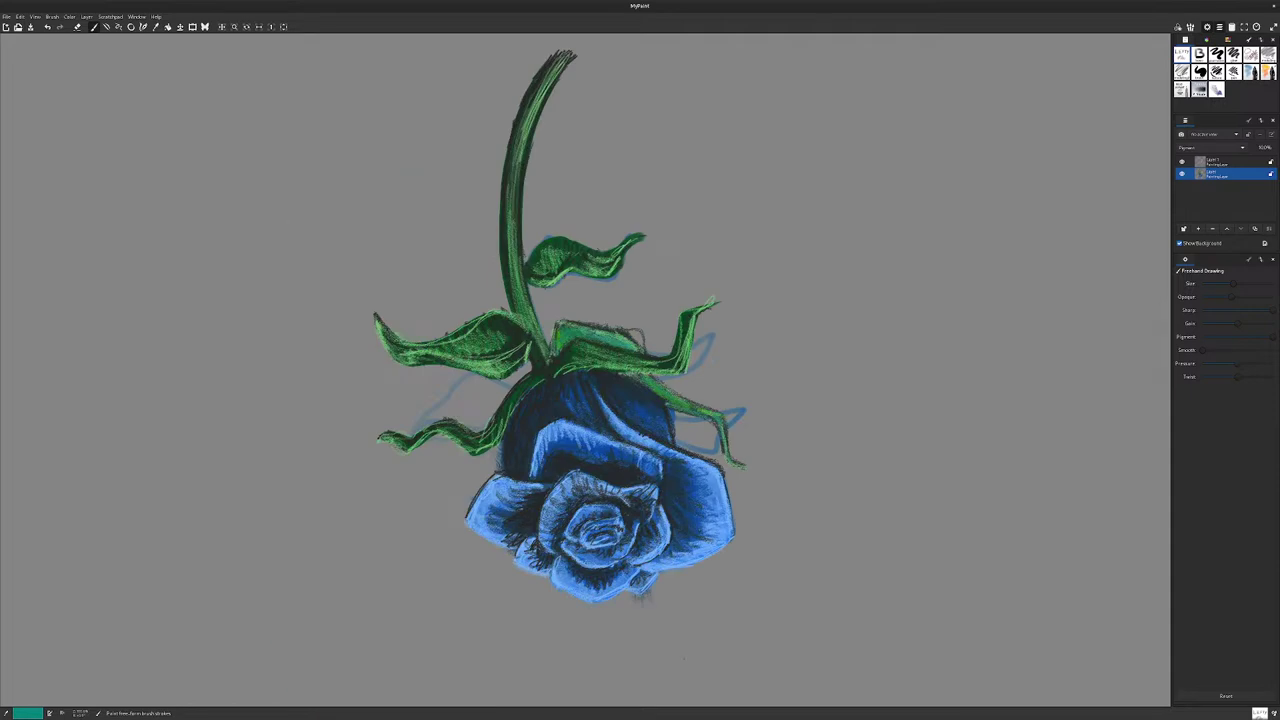
drag(640, 400, 317, 237)
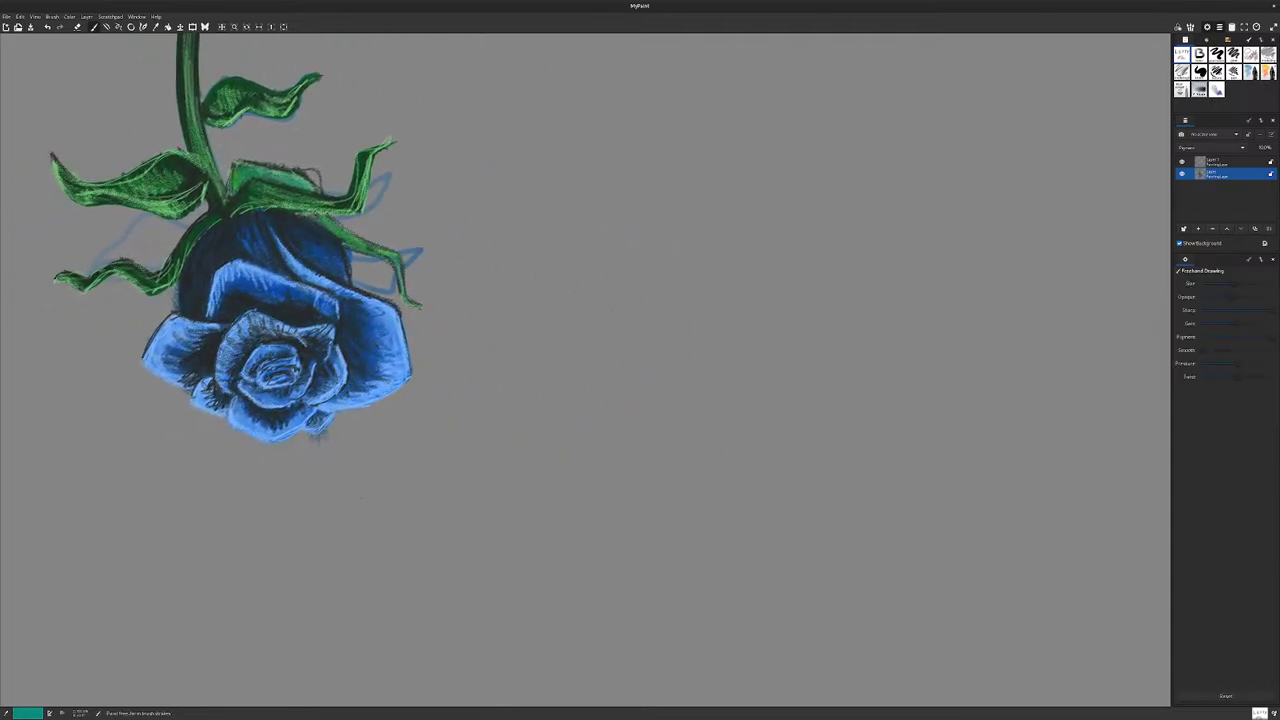
Step: Make the new upper layer active and change the canvas background to dark grey
click(1225, 162)
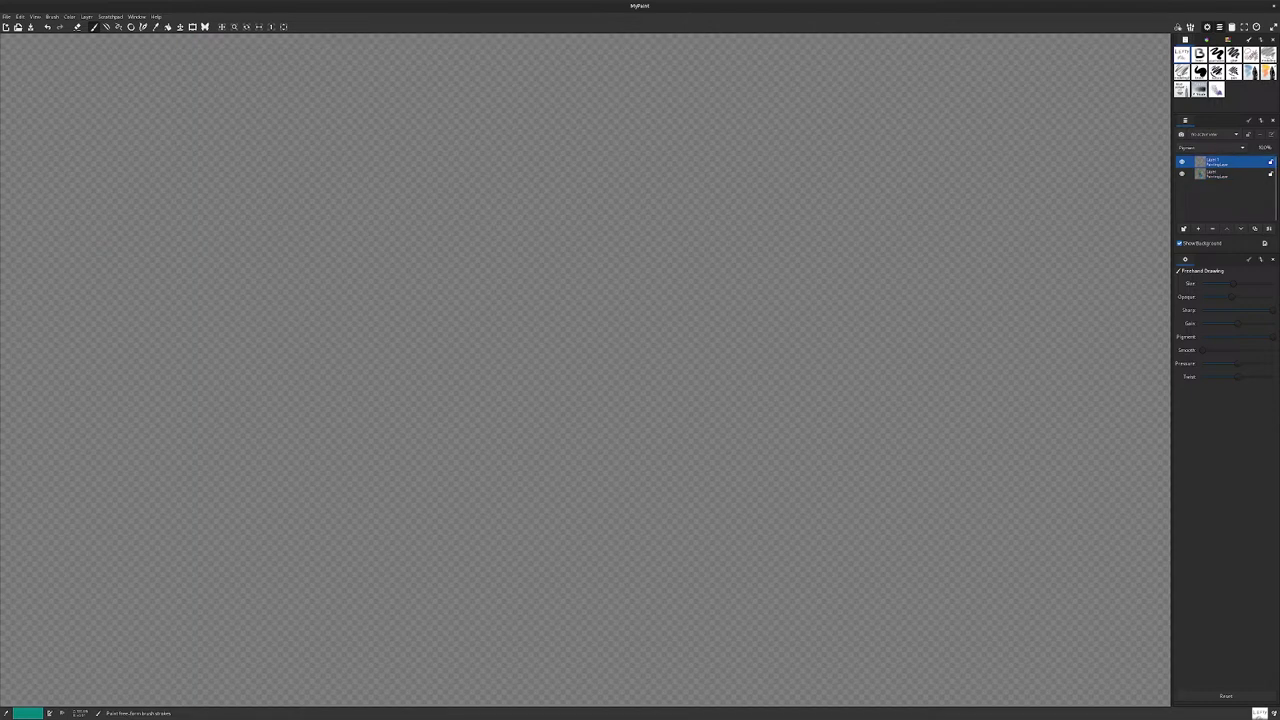
key(Home)
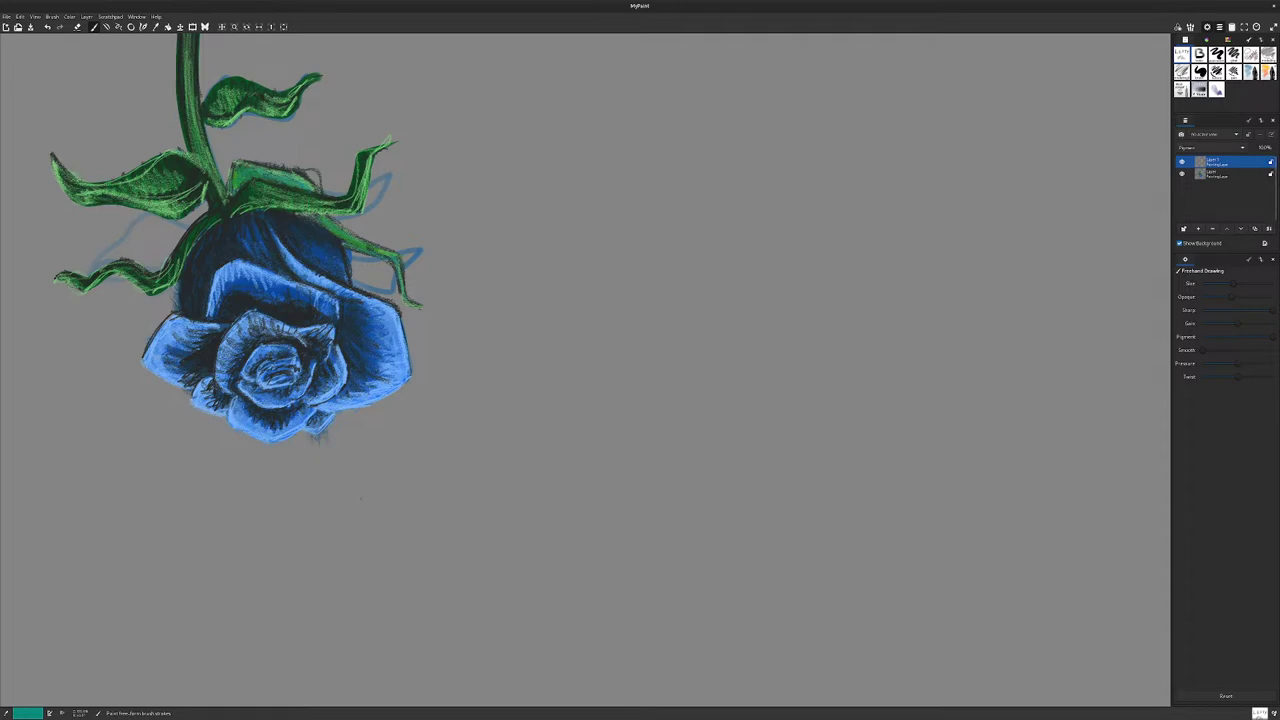
click(1216, 90)
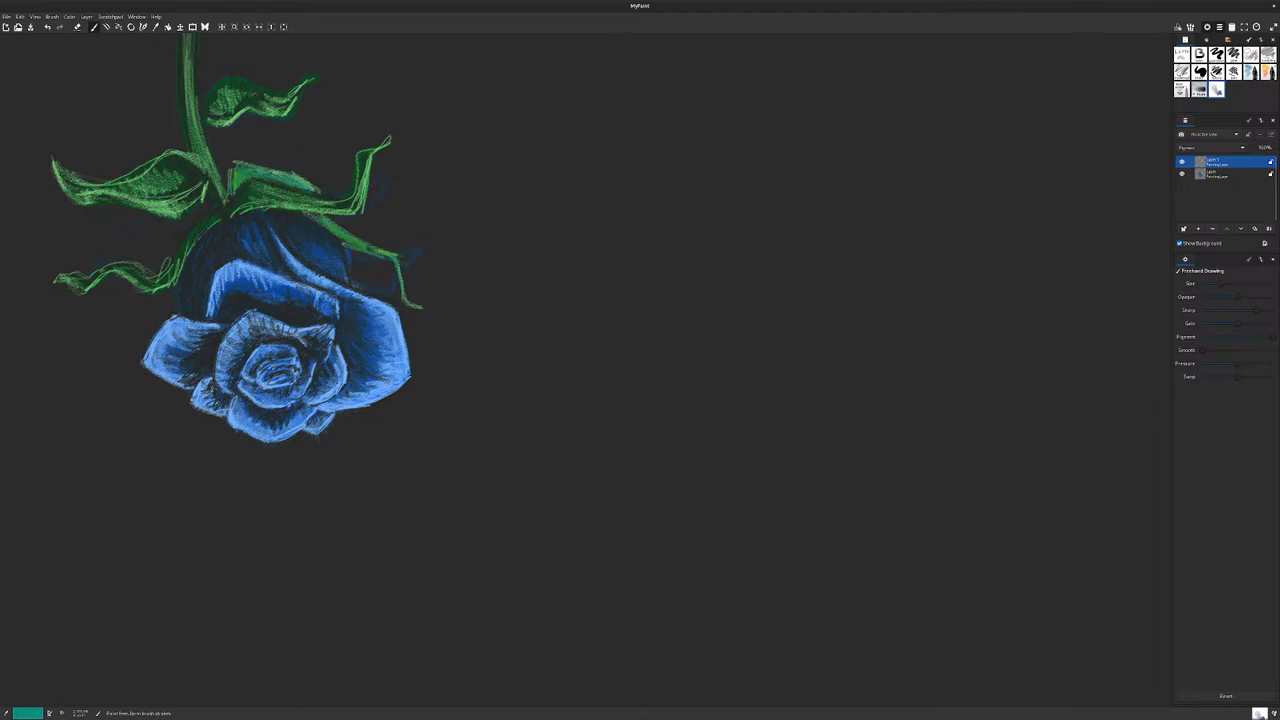
drag(272, 350, 276, 328)
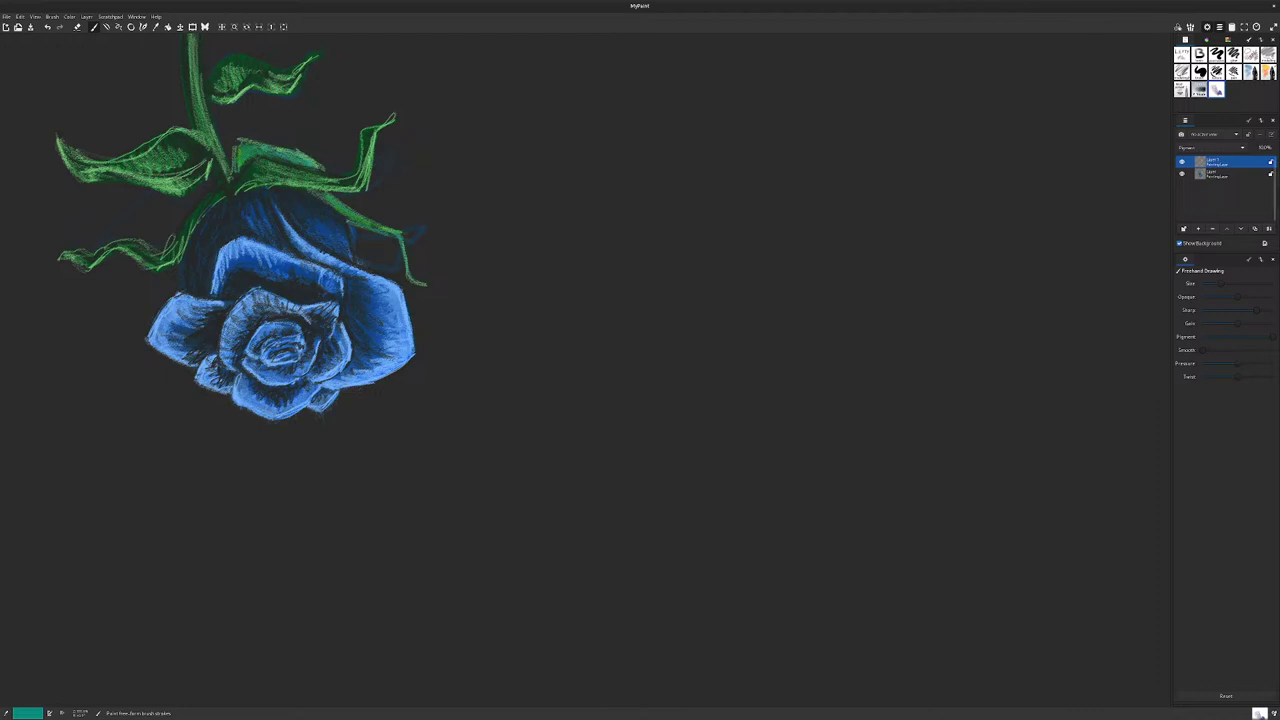
Step: Switch to the sketching brush in a very light grey and sketch an oval face with two pointed ears beside the rose
click(1182, 55)
key(x)
click(1228, 40)
click(1238, 51)
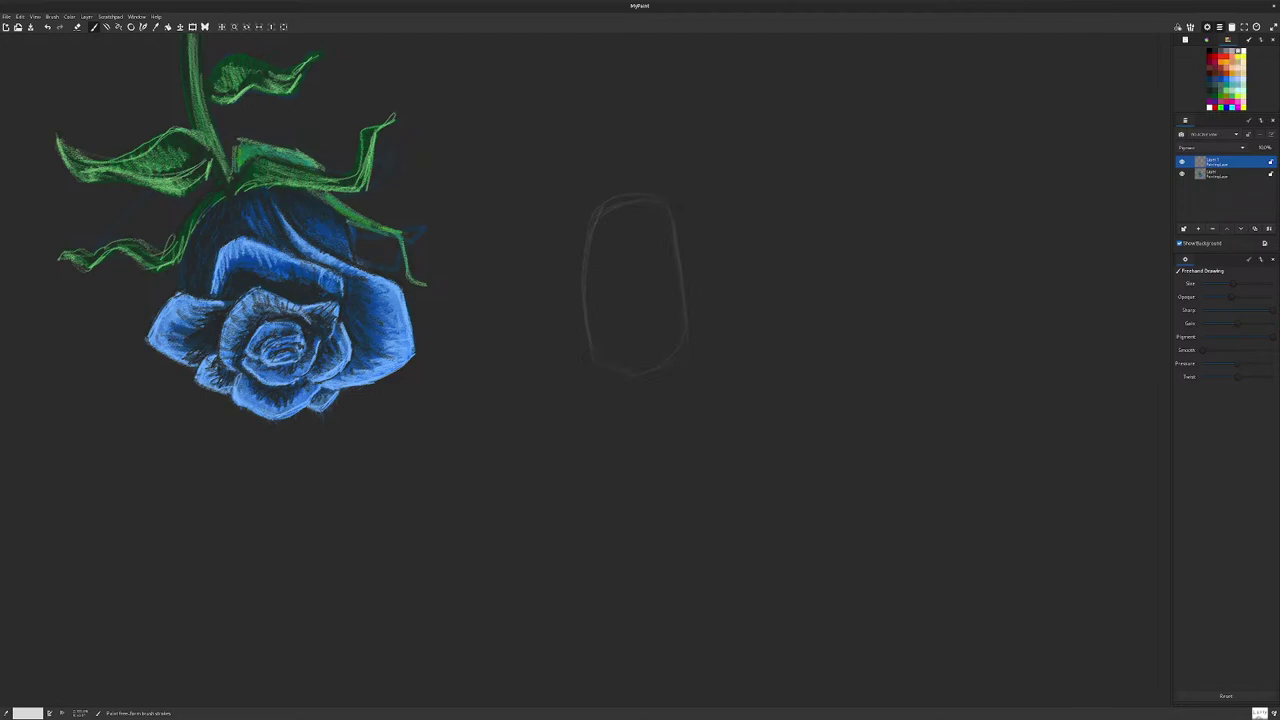
drag(688, 263, 734, 240)
mouse_move(690, 318)
mouse_down()
mouse_move(737, 236)
mouse_move(686, 265)
mouse_up()
mouse_move(555, 325)
mouse_down()
mouse_move(528, 270)
mouse_move(577, 281)
mouse_up()
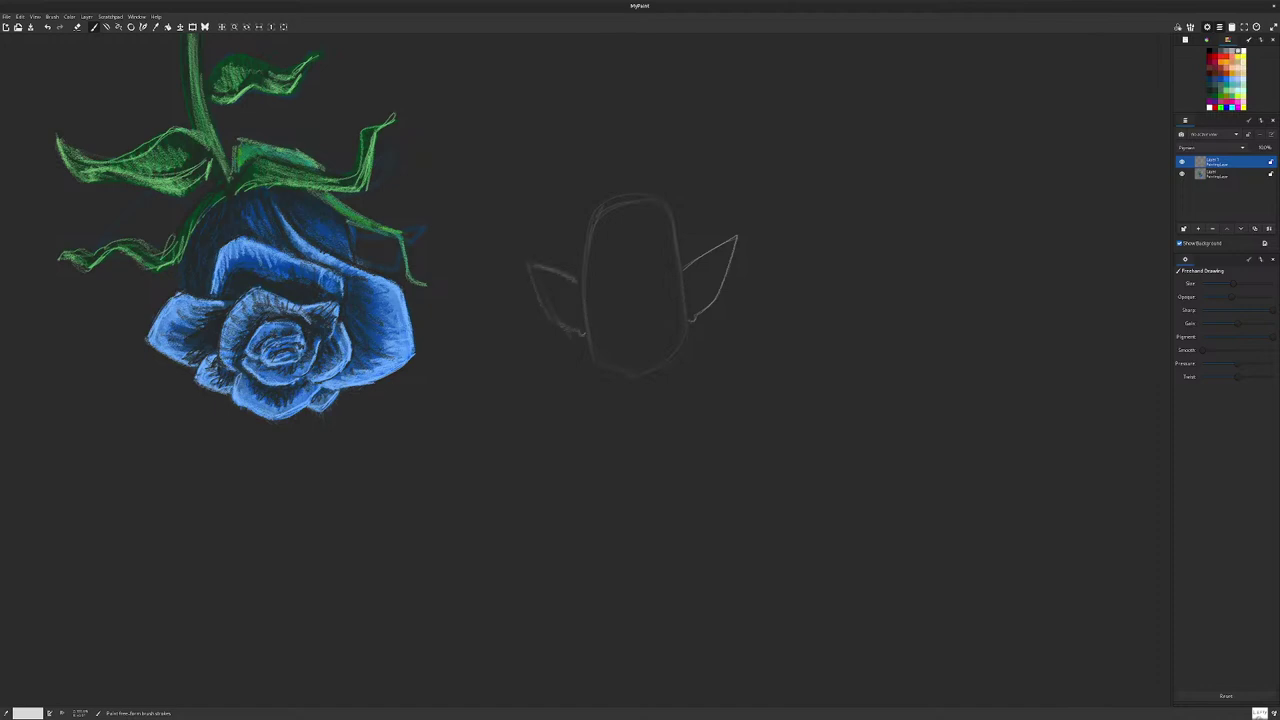
Step: Sketch a wavy lock hanging below the left ear and the hair's inner and outer contours over the head
mouse_move(572, 298)
mouse_down()
mouse_move(561, 320)
mouse_move(572, 352)
mouse_up()
drag(572, 352, 572, 398)
mouse_move(594, 390)
mouse_down()
mouse_move(584, 464)
mouse_move(575, 453)
mouse_up()
mouse_move(572, 347)
mouse_down()
mouse_move(572, 394)
mouse_move(565, 303)
mouse_move(584, 209)
mouse_move(630, 186)
mouse_move(687, 252)
mouse_up()
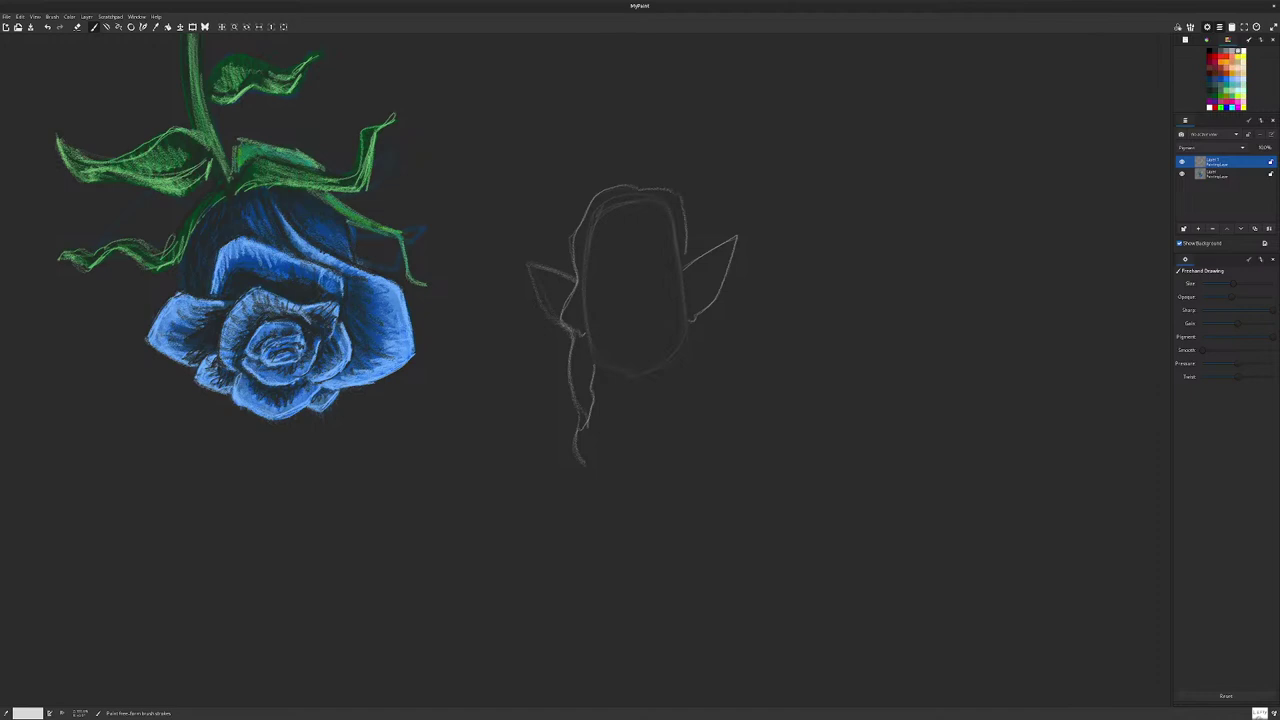
drag(557, 203, 632, 172)
mouse_move(571, 280)
mouse_down()
mouse_move(567, 236)
mouse_move(616, 176)
mouse_move(646, 173)
mouse_move(701, 253)
mouse_up()
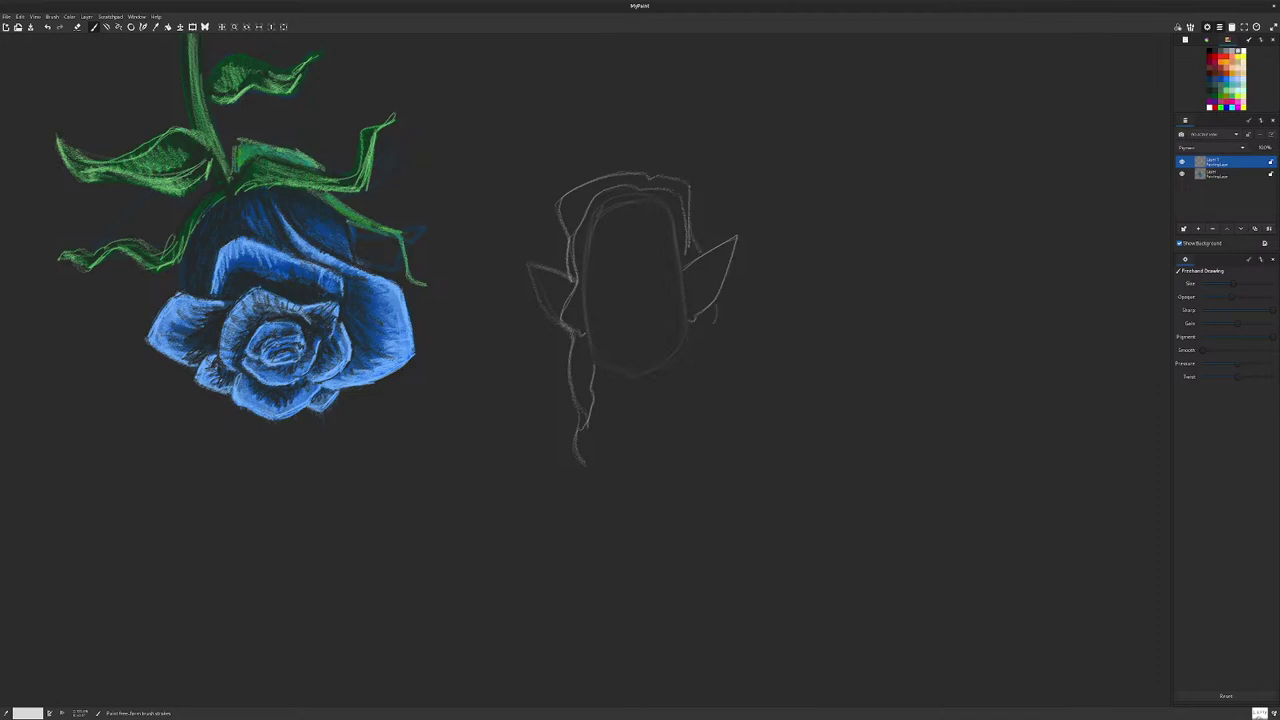
Step: Outline the long right lock, firm up the jawline, and extend the left lock into a curl at its end
mouse_move(694, 365)
mouse_down()
mouse_move(630, 523)
mouse_move(616, 497)
mouse_move(645, 382)
mouse_up()
mouse_move(684, 326)
mouse_down()
mouse_move(666, 362)
mouse_move(642, 373)
mouse_move(601, 362)
mouse_move(636, 379)
mouse_up()
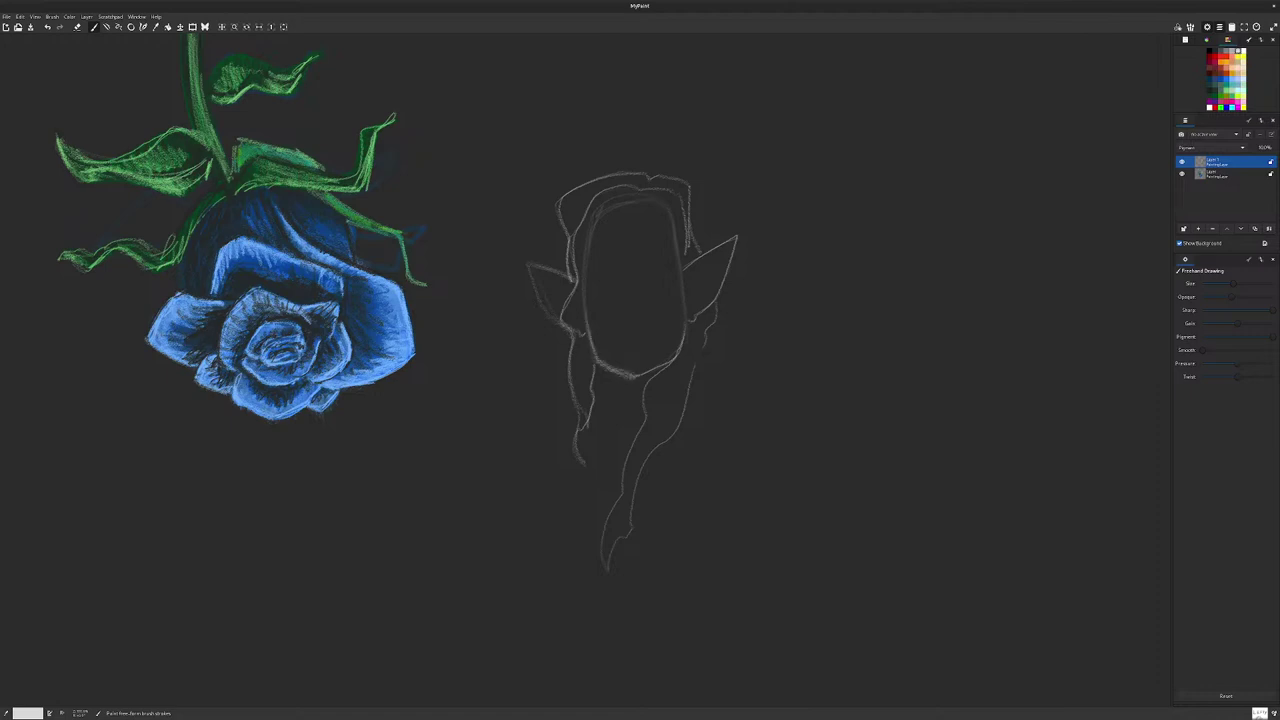
mouse_move(650, 198)
mouse_down()
mouse_move(580, 281)
mouse_move(598, 480)
mouse_move(530, 566)
mouse_up()
mouse_move(572, 490)
mouse_down()
mouse_move(518, 530)
mouse_move(575, 426)
mouse_move(590, 470)
mouse_up()
mouse_move(587, 467)
mouse_down()
mouse_move(576, 262)
mouse_move(650, 184)
mouse_move(578, 222)
mouse_move(556, 246)
mouse_move(566, 270)
mouse_up()
Step: Draw parted hair strands across the top of the head and extra strands along the long right lock
mouse_move(662, 214)
mouse_down()
mouse_move(682, 270)
mouse_move(654, 206)
mouse_move(668, 182)
mouse_move(708, 250)
mouse_up()
mouse_move(698, 182)
mouse_down()
mouse_move(710, 236)
mouse_move(648, 174)
mouse_move(570, 232)
mouse_up()
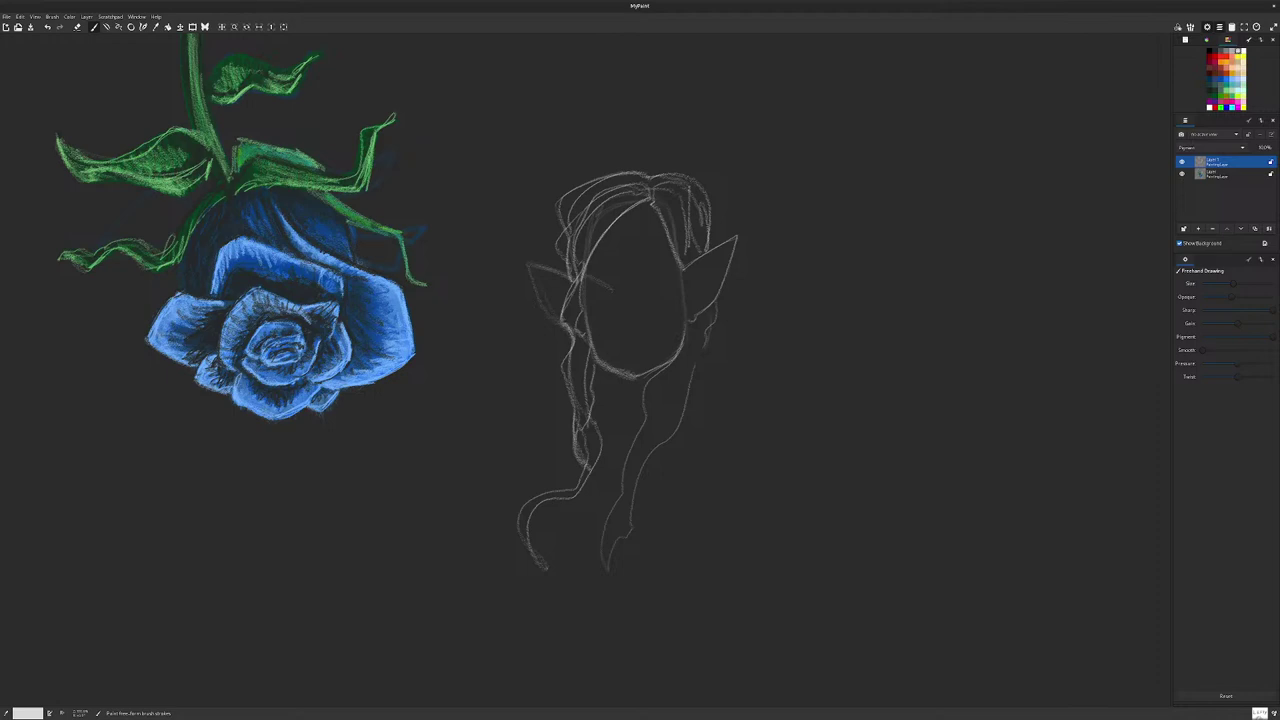
drag(706, 330, 599, 590)
drag(668, 380, 600, 576)
mouse_move(698, 260)
mouse_down()
mouse_move(736, 239)
mouse_move(727, 264)
mouse_up()
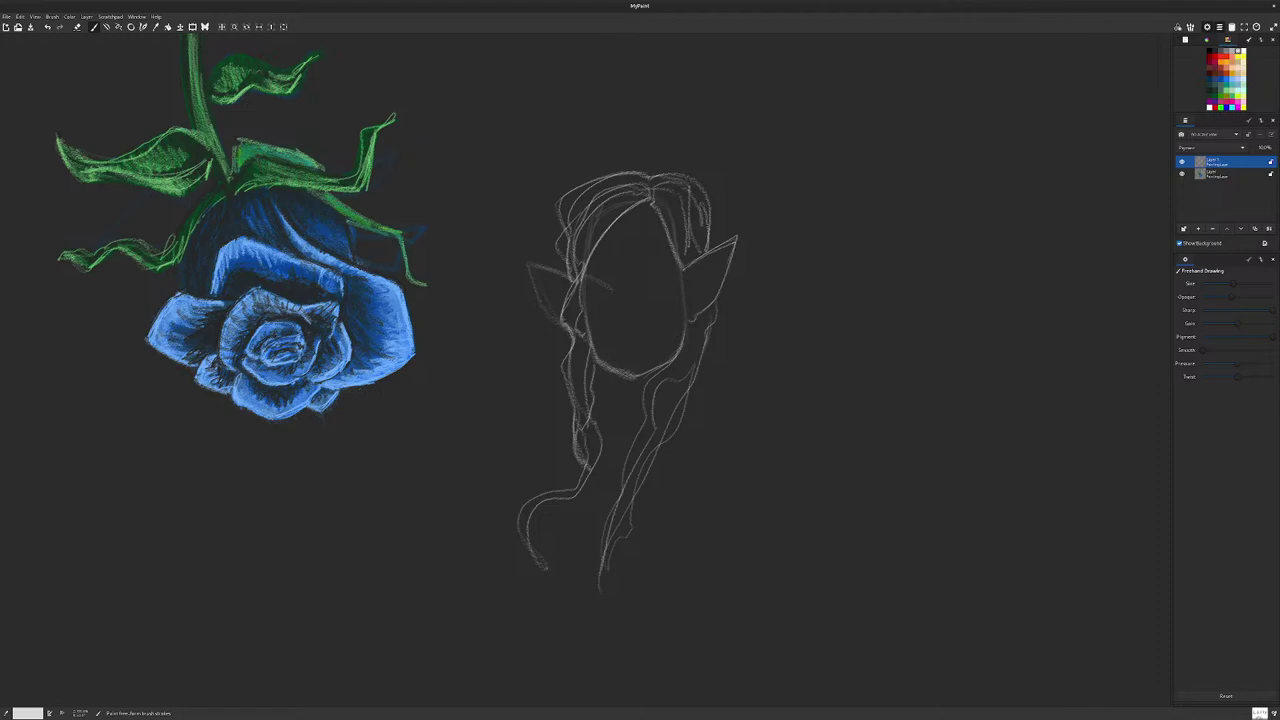
Step: Draw the eyes and bold slanted eyebrows on the face
mouse_move(639, 281)
mouse_down()
mouse_move(675, 269)
mouse_move(634, 286)
mouse_move(578, 278)
mouse_up()
mouse_move(652, 287)
mouse_down()
mouse_move(673, 284)
mouse_move(607, 303)
mouse_up()
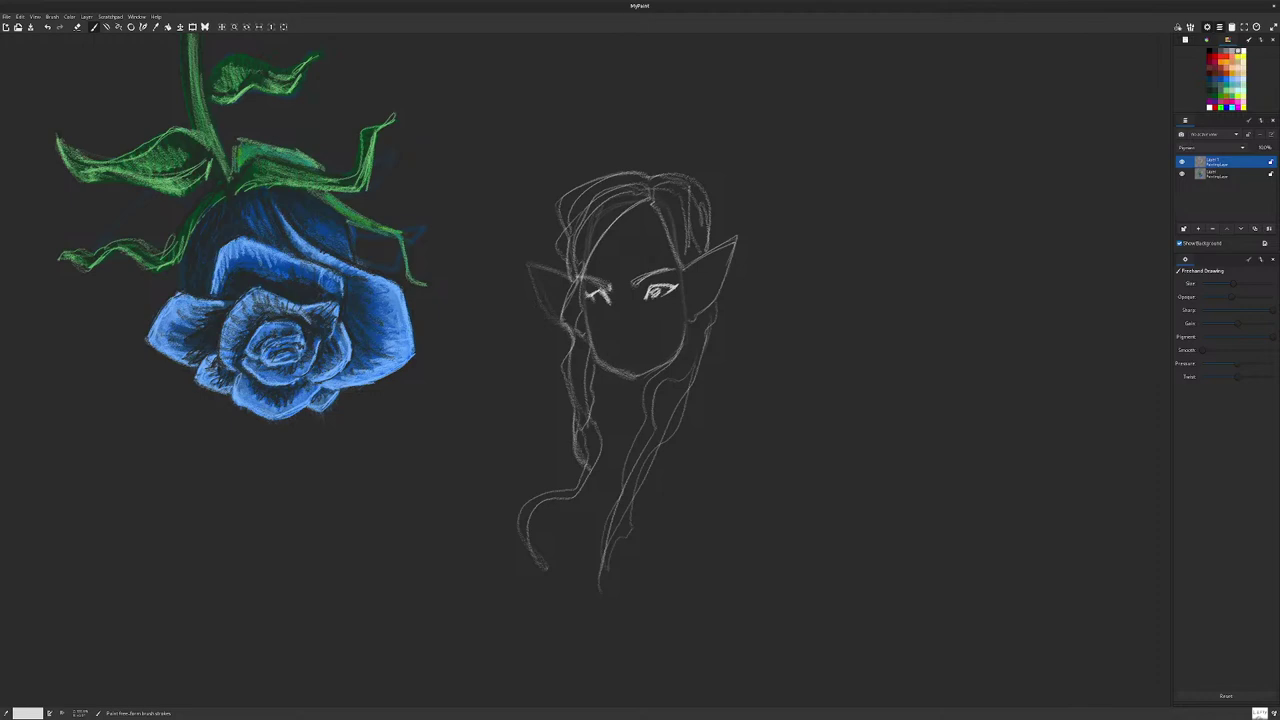
drag(654, 287, 669, 284)
mouse_move(578, 277)
mouse_down()
mouse_move(613, 289)
mouse_move(682, 268)
mouse_up()
drag(640, 278, 668, 272)
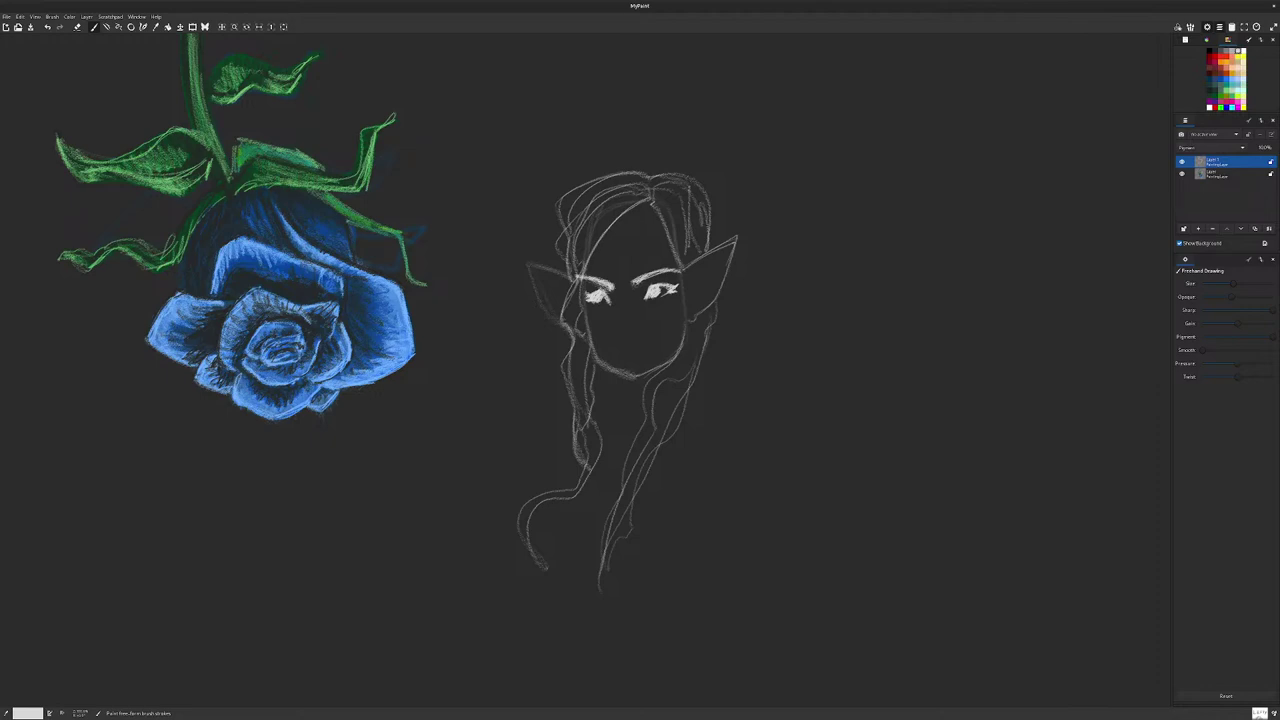
Step: Strengthen the right side of the face's outline and add a curved hair strand falling below the chin
drag(637, 375, 688, 325)
mouse_move(686, 272)
mouse_down()
mouse_move(604, 476)
mouse_move(684, 350)
mouse_move(688, 292)
mouse_up()
drag(690, 244, 686, 322)
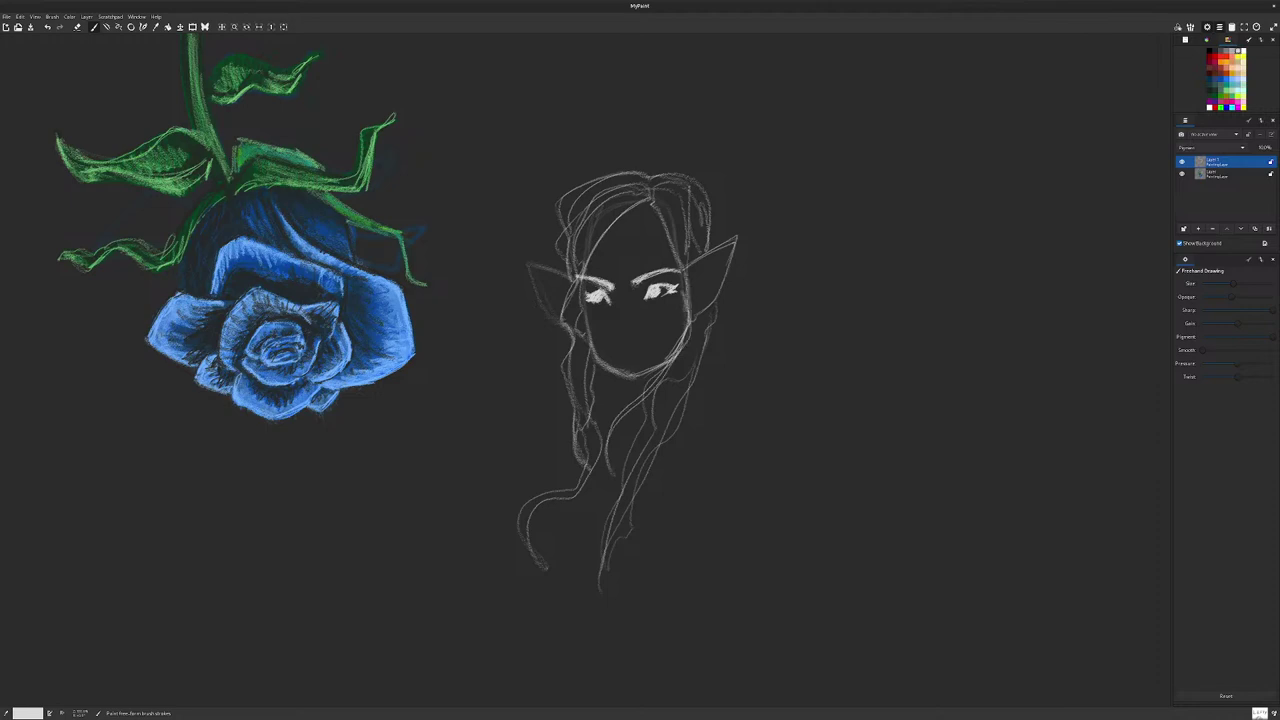
Step: Sketch two oval horn bases at the hairline and draw tall curved horns rising from them
mouse_move(584, 258)
mouse_down()
mouse_move(600, 222)
mouse_move(586, 254)
mouse_up()
mouse_move(644, 224)
mouse_down()
mouse_move(648, 250)
mouse_move(662, 248)
mouse_up()
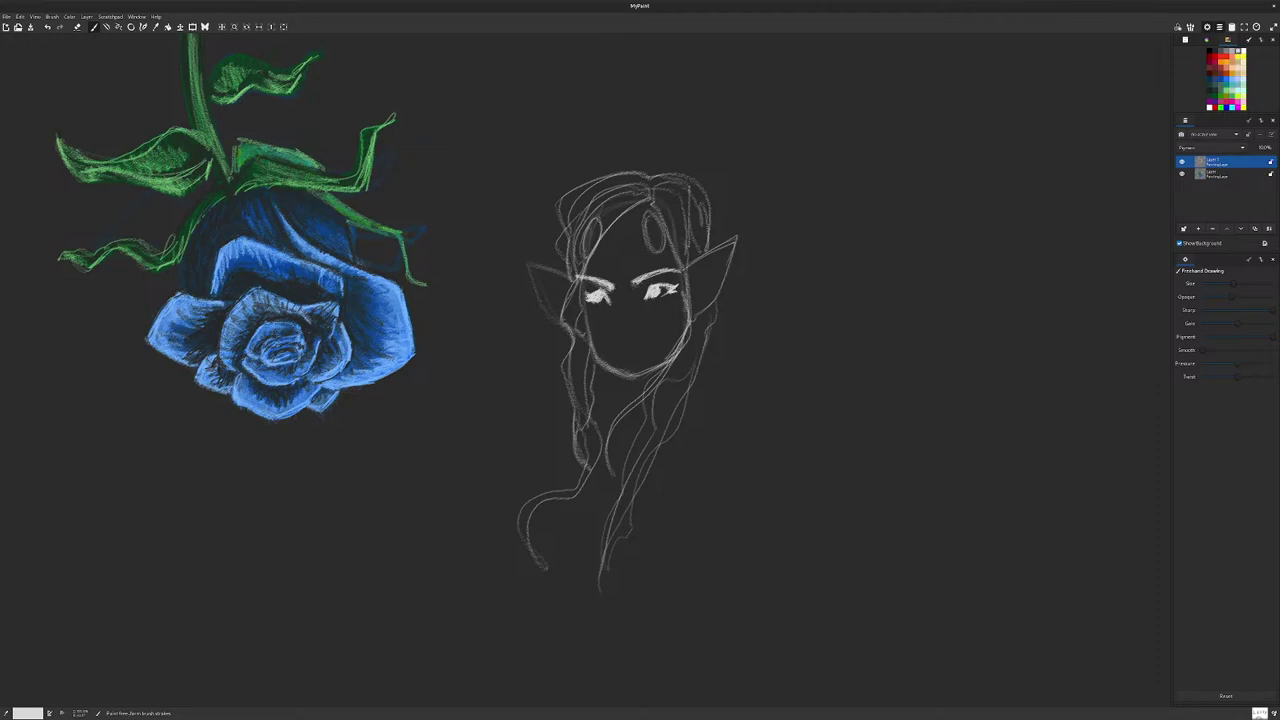
drag(574, 180, 562, 206)
drag(586, 132, 568, 168)
mouse_move(577, 118)
mouse_down()
mouse_move(545, 188)
mouse_move(557, 234)
mouse_move(575, 140)
mouse_move(566, 206)
mouse_up()
mouse_move(645, 216)
mouse_down()
mouse_move(647, 240)
mouse_move(677, 248)
mouse_up()
mouse_move(680, 172)
mouse_down()
mouse_move(666, 113)
mouse_move(699, 199)
mouse_move(665, 248)
mouse_up()
mouse_move(664, 250)
mouse_down()
mouse_move(688, 222)
mouse_move(665, 112)
mouse_move(657, 159)
mouse_move(676, 213)
mouse_move(647, 219)
mouse_move(687, 220)
mouse_move(674, 137)
mouse_up()
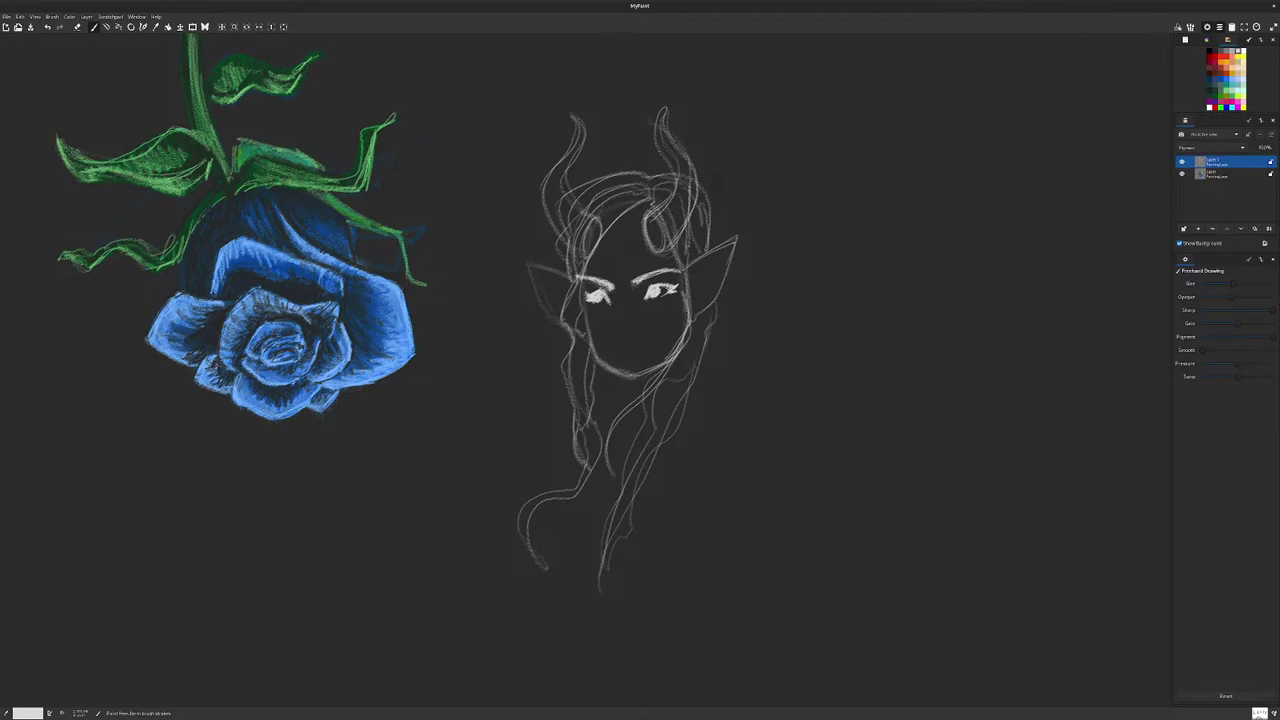
mouse_move(648, 221)
mouse_down()
mouse_move(676, 185)
mouse_move(658, 113)
mouse_up()
drag(597, 222, 566, 162)
Step: Brighten the right eye and add the nose, mouth and shaded cheekbones
drag(655, 292, 667, 290)
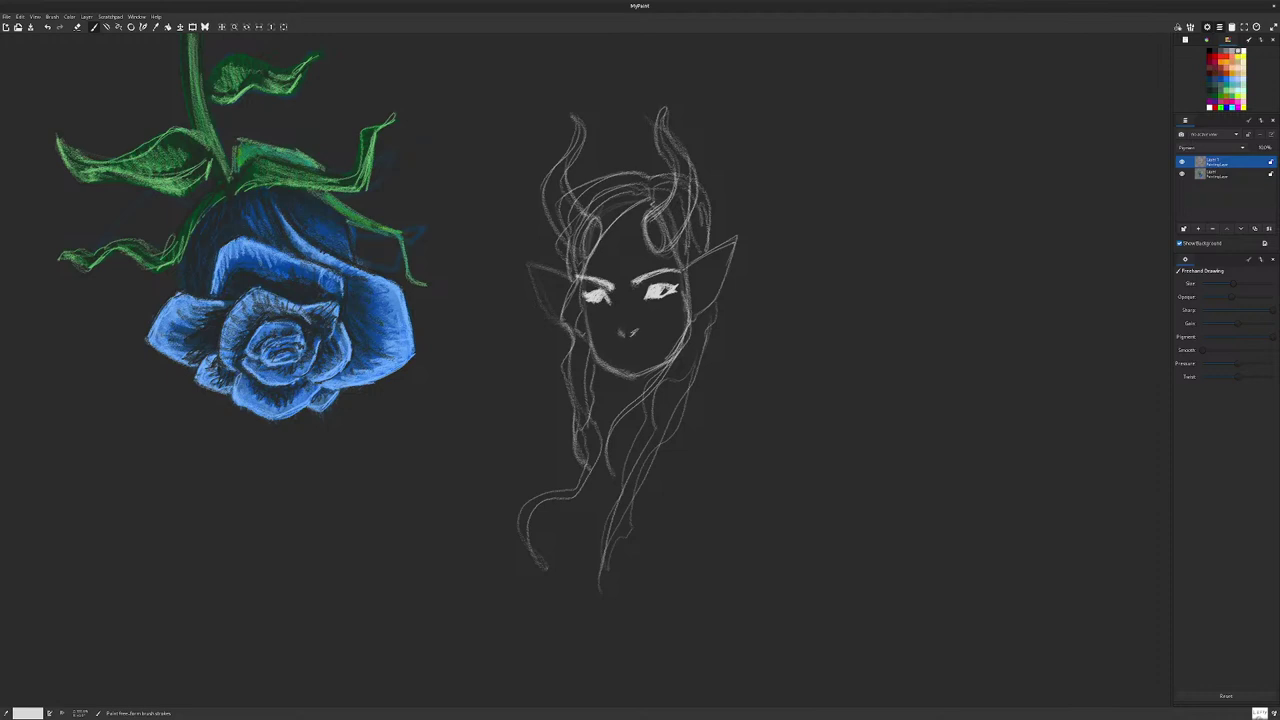
drag(621, 332, 636, 332)
drag(591, 314, 600, 334)
mouse_move(682, 308)
mouse_down()
mouse_move(658, 336)
mouse_move(690, 323)
mouse_move(629, 347)
mouse_move(682, 335)
mouse_up()
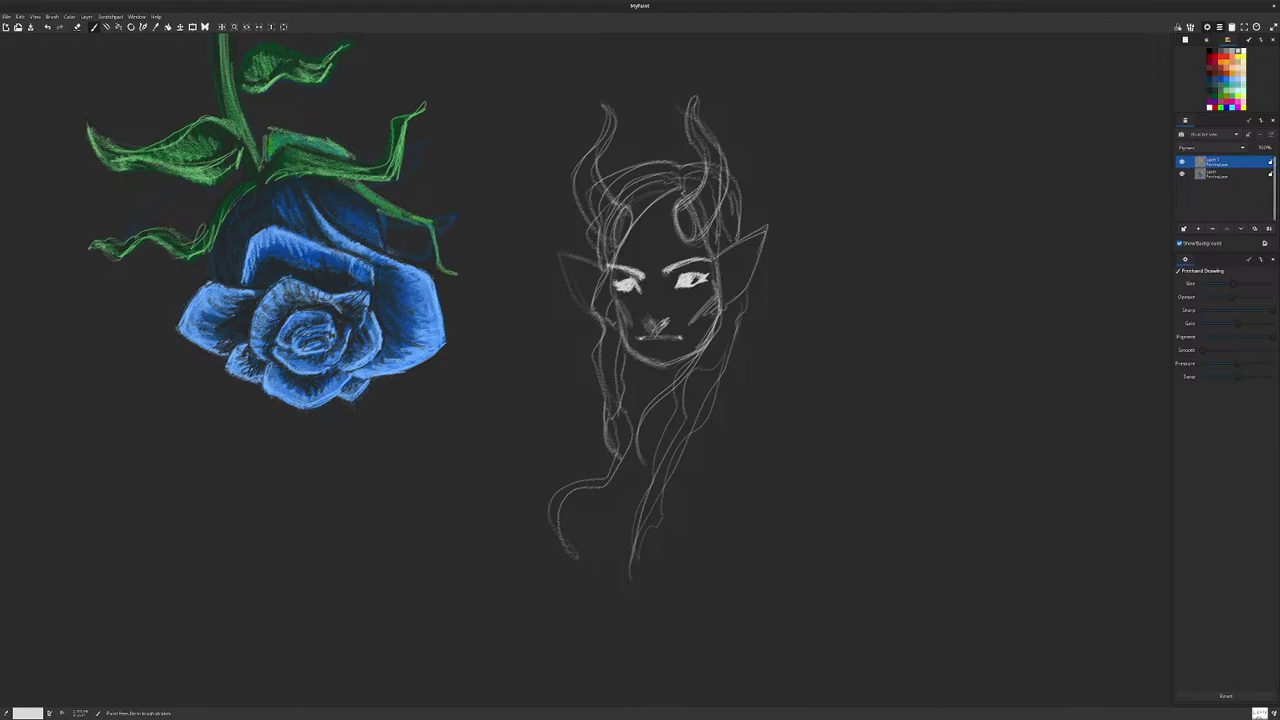
click(1185, 40)
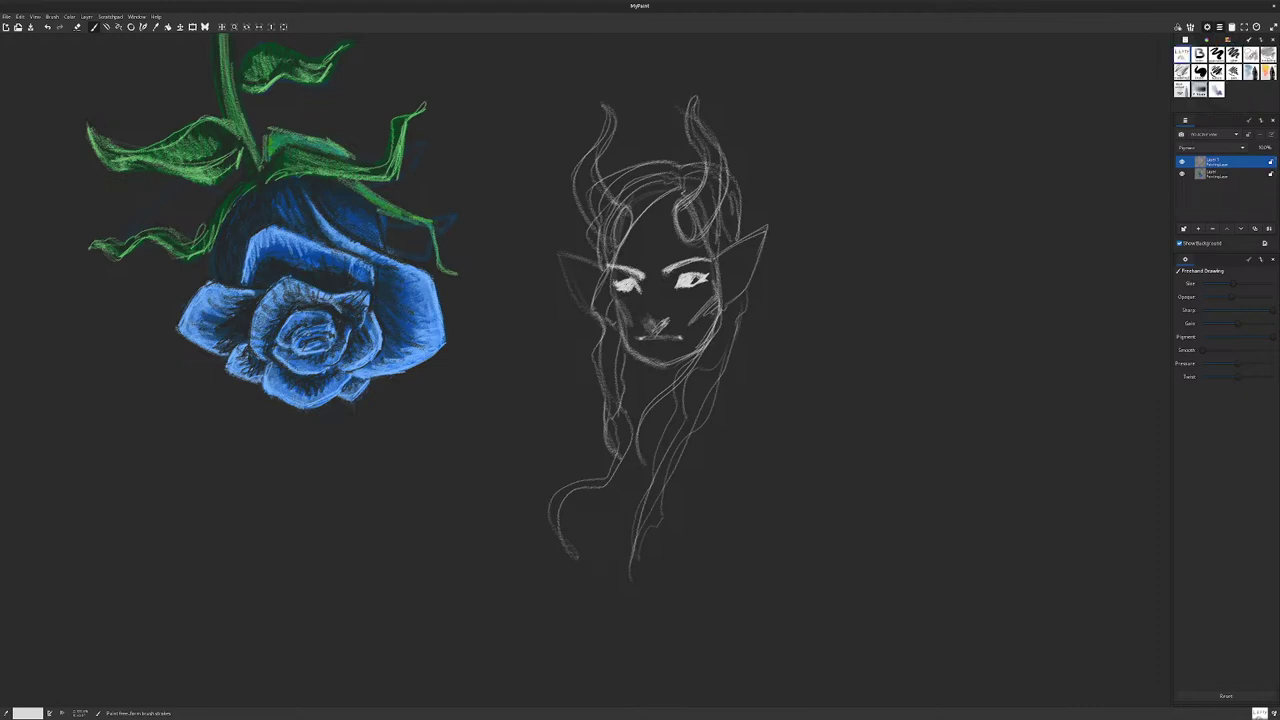
click(1251, 55)
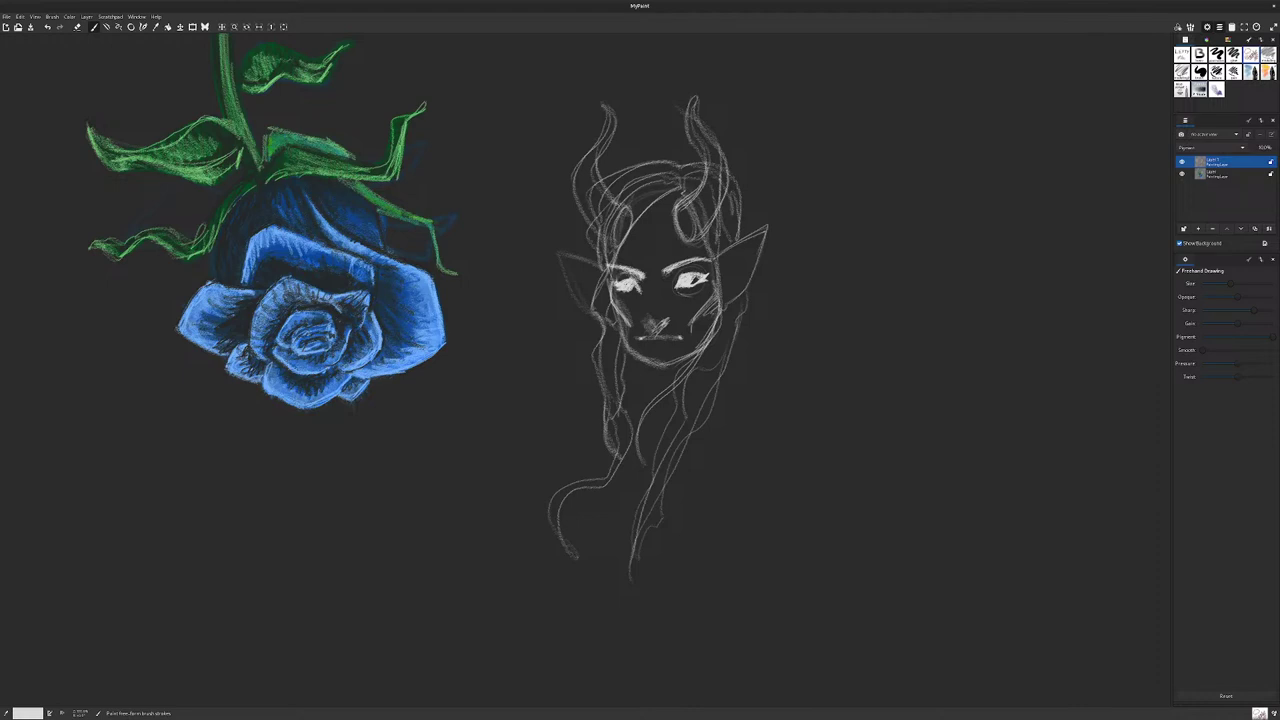
key(d)
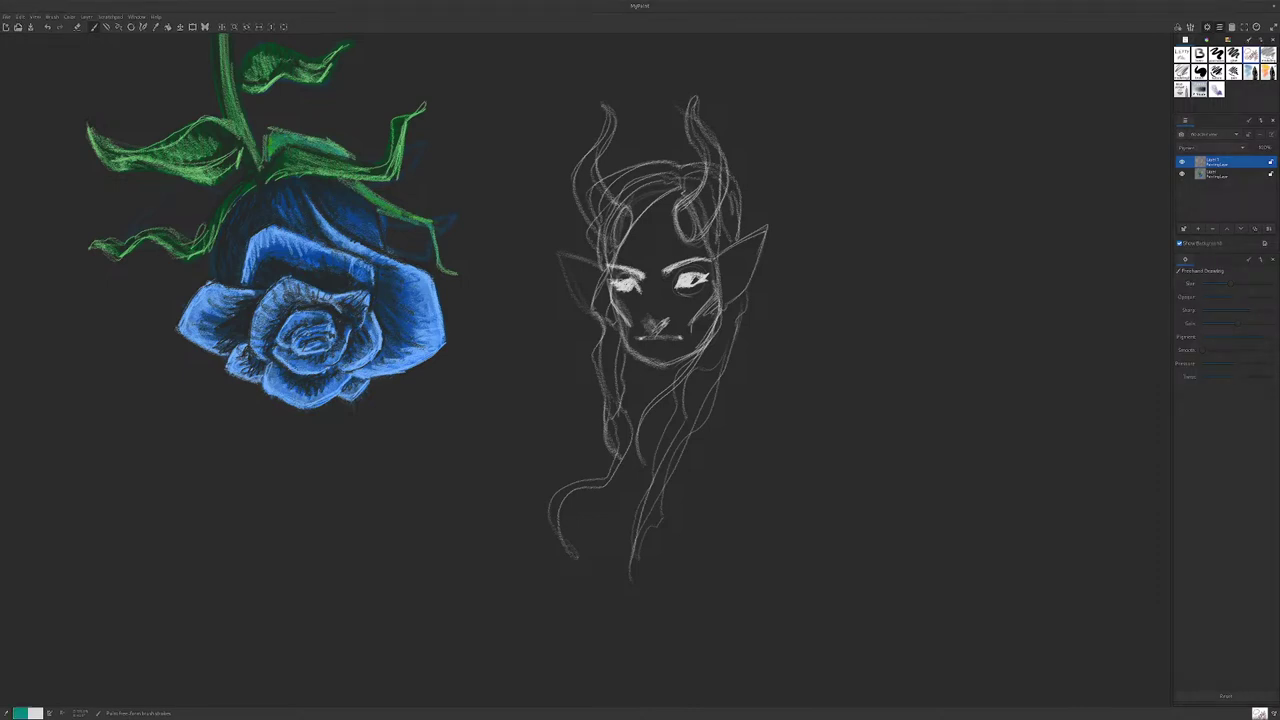
key(r)
key(r)
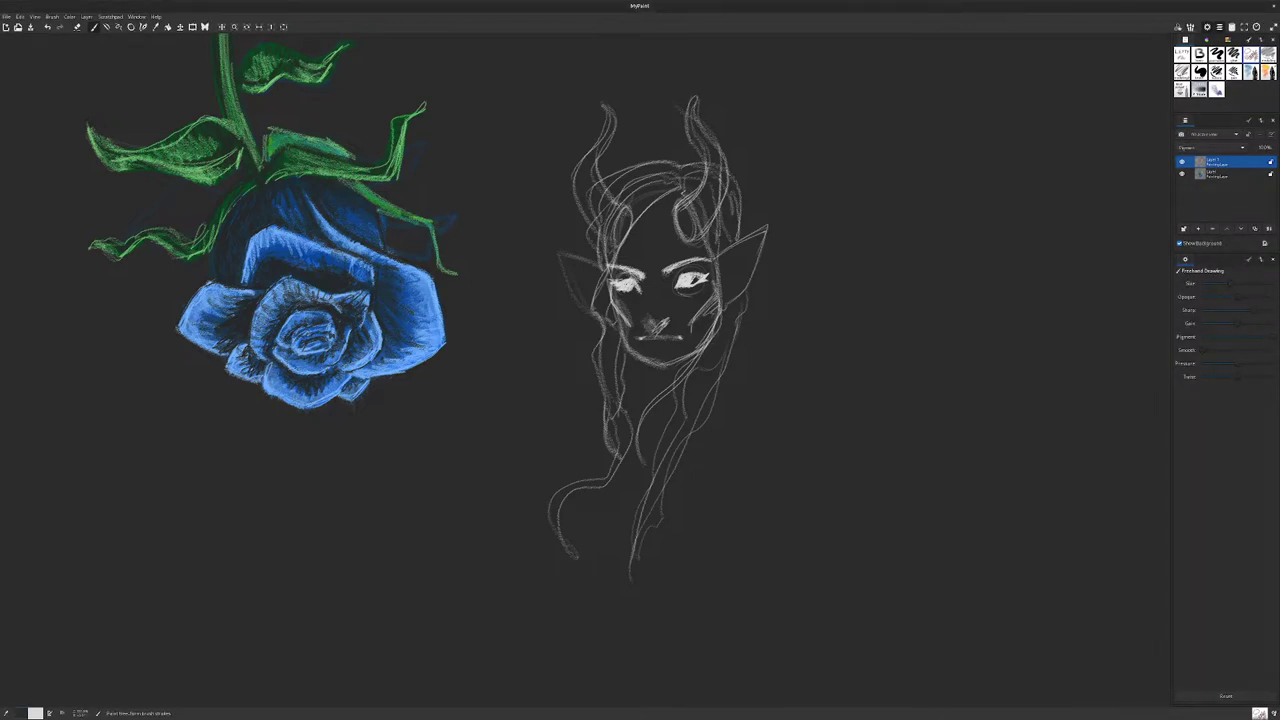
drag(150, 188, 148, 192)
key(d)
key(d)
key(d)
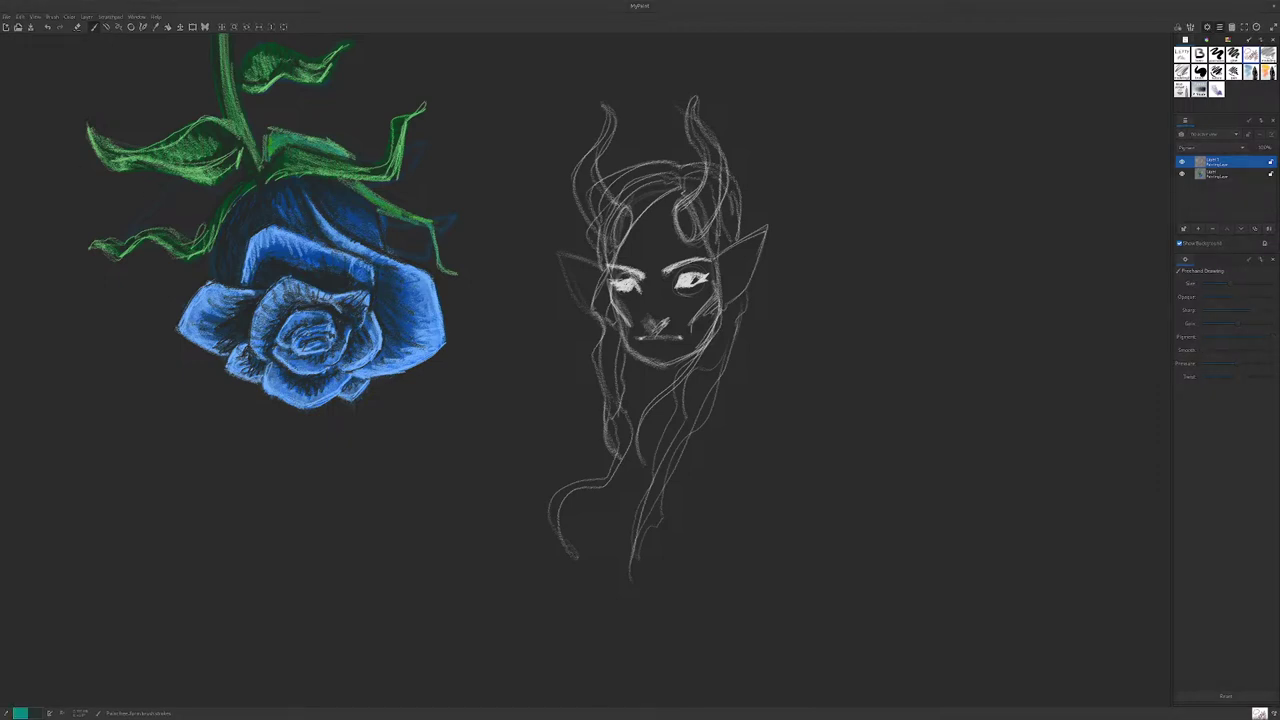
key(d)
key(d)
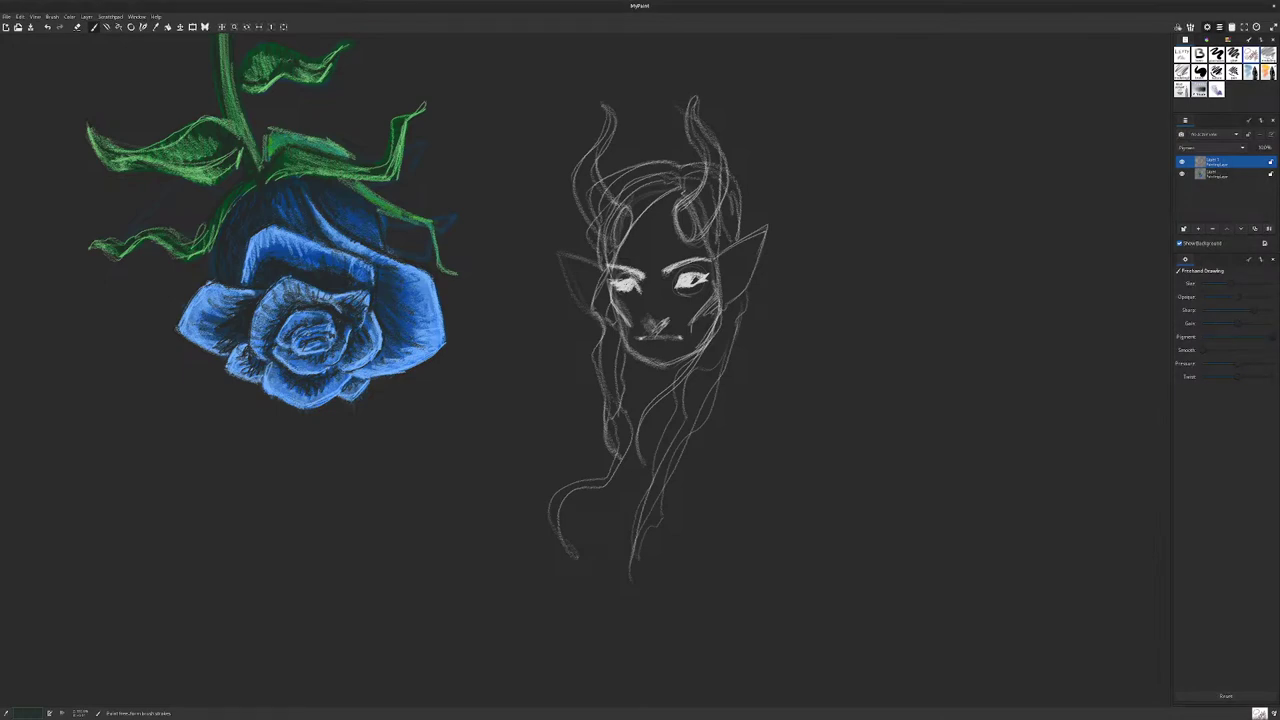
Step: Pick salmon pink and the broad textured brush, and fill the face and the right ear with solid colour
click(1228, 40)
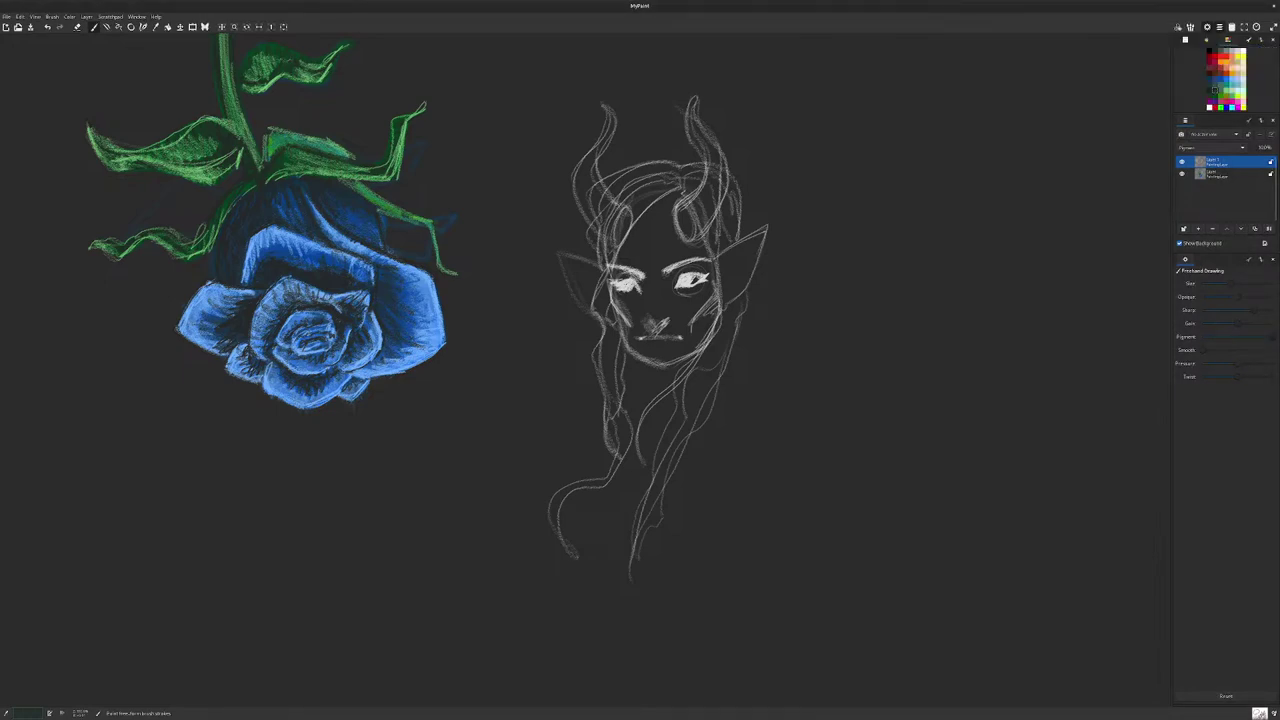
click(1238, 51)
click(1232, 57)
click(1186, 40)
click(1216, 90)
mouse_move(712, 292)
mouse_down()
mouse_move(682, 355)
mouse_move(650, 362)
mouse_move(614, 298)
mouse_move(650, 298)
mouse_move(648, 282)
mouse_move(612, 268)
mouse_move(610, 305)
mouse_move(622, 215)
mouse_move(665, 190)
mouse_move(712, 262)
mouse_move(714, 305)
mouse_move(672, 362)
mouse_move(648, 346)
mouse_move(660, 280)
mouse_move(712, 282)
mouse_move(640, 200)
mouse_move(648, 240)
mouse_move(668, 232)
mouse_move(690, 262)
mouse_move(700, 255)
mouse_move(664, 240)
mouse_move(672, 262)
mouse_move(650, 230)
mouse_move(630, 245)
mouse_move(610, 280)
mouse_move(640, 275)
mouse_move(636, 300)
mouse_move(612, 292)
mouse_move(634, 302)
mouse_move(620, 326)
mouse_move(652, 345)
mouse_move(645, 320)
mouse_move(668, 300)
mouse_move(685, 345)
mouse_move(702, 300)
mouse_move(682, 270)
mouse_move(712, 278)
mouse_move(622, 278)
mouse_move(650, 240)
mouse_up()
mouse_move(640, 328)
mouse_down()
mouse_move(636, 306)
mouse_move(694, 274)
mouse_move(694, 258)
mouse_move(674, 200)
mouse_move(630, 212)
mouse_move(670, 212)
mouse_move(685, 254)
mouse_up()
drag(702, 312, 650, 360)
mouse_move(712, 274)
mouse_down()
mouse_move(765, 232)
mouse_move(722, 268)
mouse_up()
mouse_move(722, 268)
mouse_down()
mouse_move(770, 226)
mouse_move(726, 304)
mouse_move(752, 258)
mouse_move(716, 296)
mouse_move(766, 240)
mouse_up()
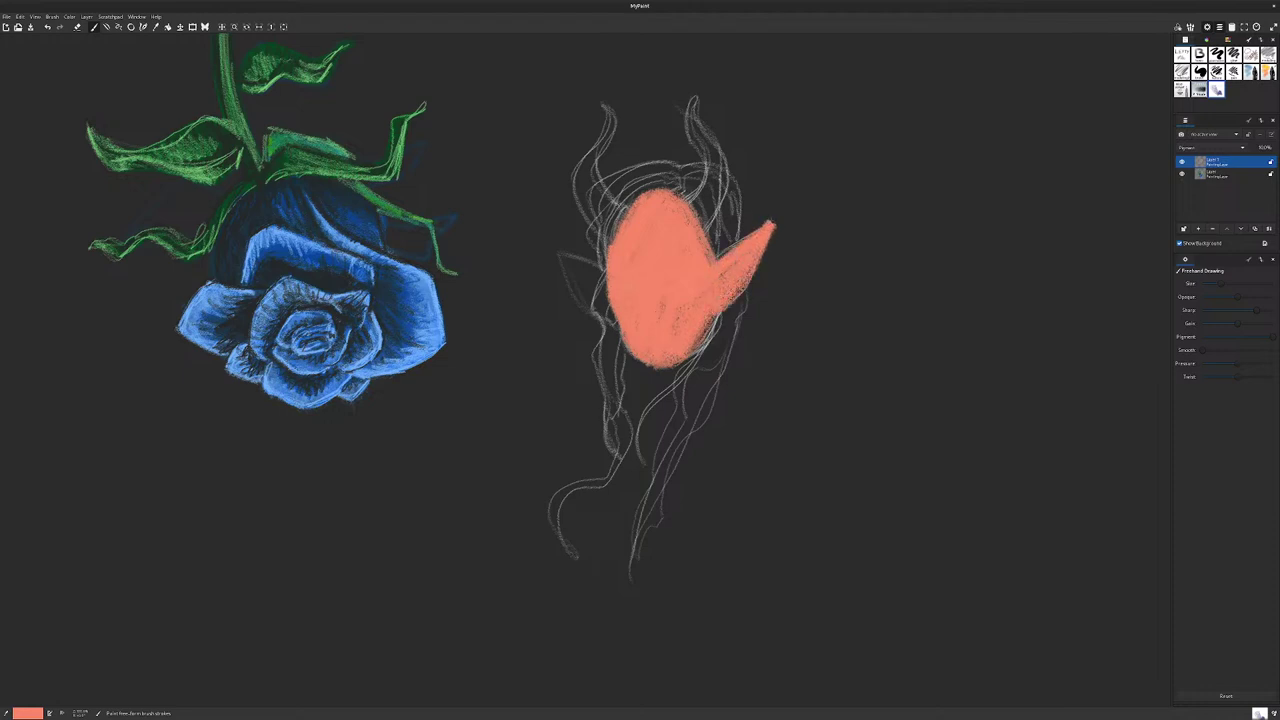
Step: Fill the left ear and both curved horns of the portrait with solid salmon pink
mouse_move(604, 284)
mouse_down()
mouse_move(556, 252)
mouse_move(586, 276)
mouse_move(556, 264)
mouse_move(592, 310)
mouse_move(624, 316)
mouse_move(580, 296)
mouse_move(596, 276)
mouse_move(584, 266)
mouse_move(600, 272)
mouse_move(588, 264)
mouse_move(610, 314)
mouse_up()
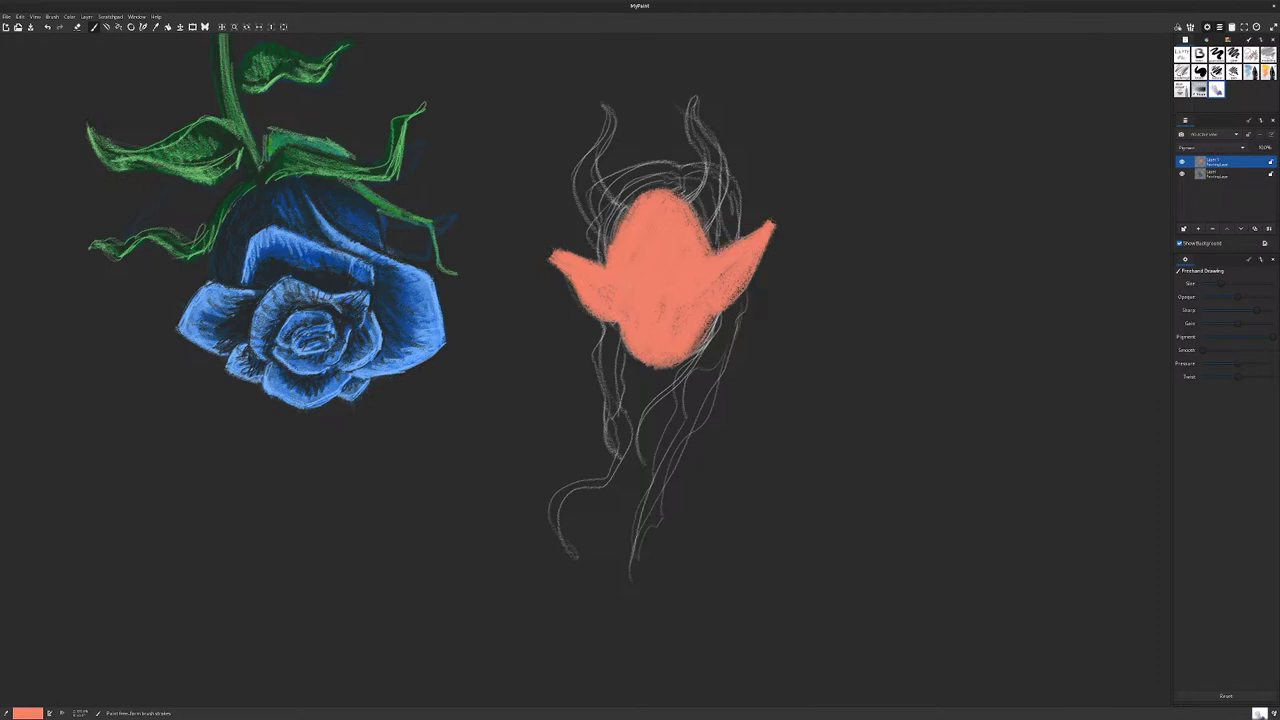
mouse_move(702, 218)
mouse_down()
mouse_move(724, 172)
mouse_move(690, 108)
mouse_move(696, 90)
mouse_move(692, 120)
mouse_move(712, 172)
mouse_move(696, 92)
mouse_move(725, 182)
mouse_up()
mouse_move(626, 222)
mouse_down()
mouse_move(592, 180)
mouse_move(603, 96)
mouse_move(584, 200)
mouse_move(612, 234)
mouse_up()
mouse_move(592, 172)
mouse_down()
mouse_move(626, 210)
mouse_move(599, 168)
mouse_move(612, 238)
mouse_move(585, 174)
mouse_move(613, 134)
mouse_move(604, 172)
mouse_up()
drag(601, 122, 599, 106)
drag(704, 165, 703, 177)
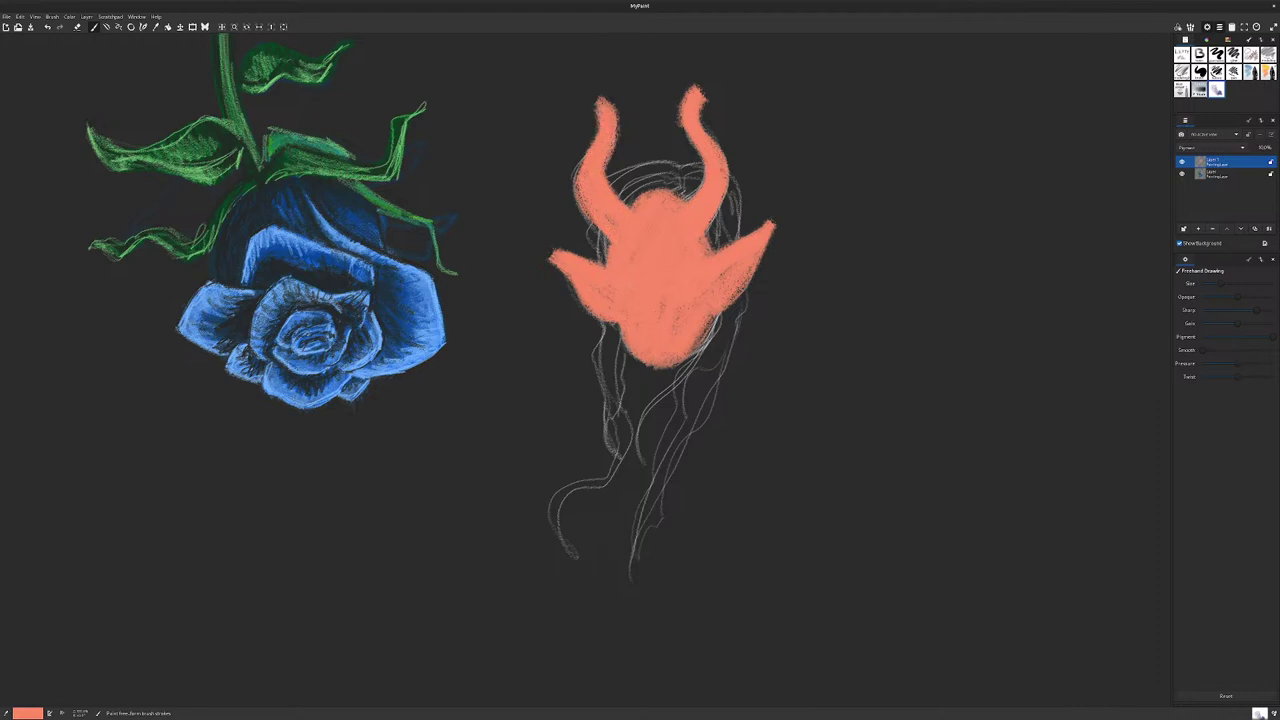
Step: Erase along the edges of both horns to taper them into slender pointed tips, and return to the broad textured brush
key(e)
drag(701, 88, 719, 146)
drag(691, 86, 684, 126)
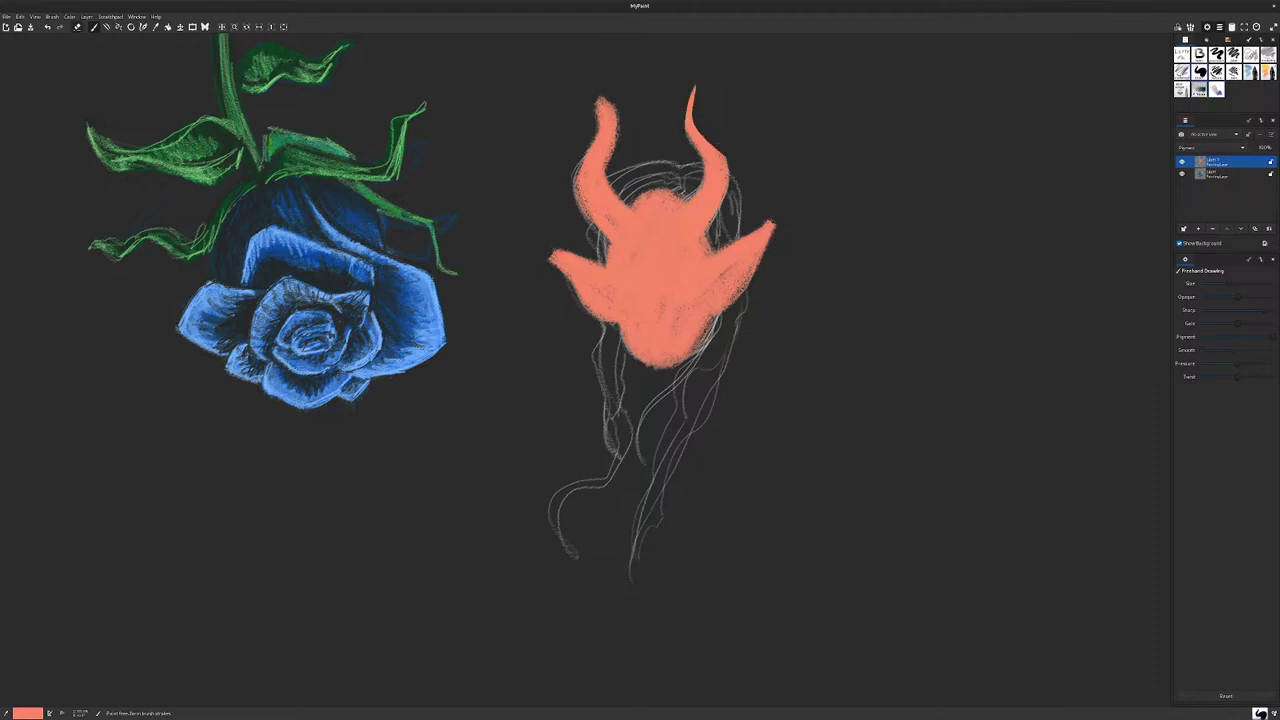
mouse_move(612, 96)
mouse_down()
mouse_move(618, 145)
mouse_move(578, 166)
mouse_up()
mouse_move(598, 112)
mouse_down()
mouse_move(597, 144)
mouse_move(572, 178)
mouse_move(612, 188)
mouse_up()
click(1216, 90)
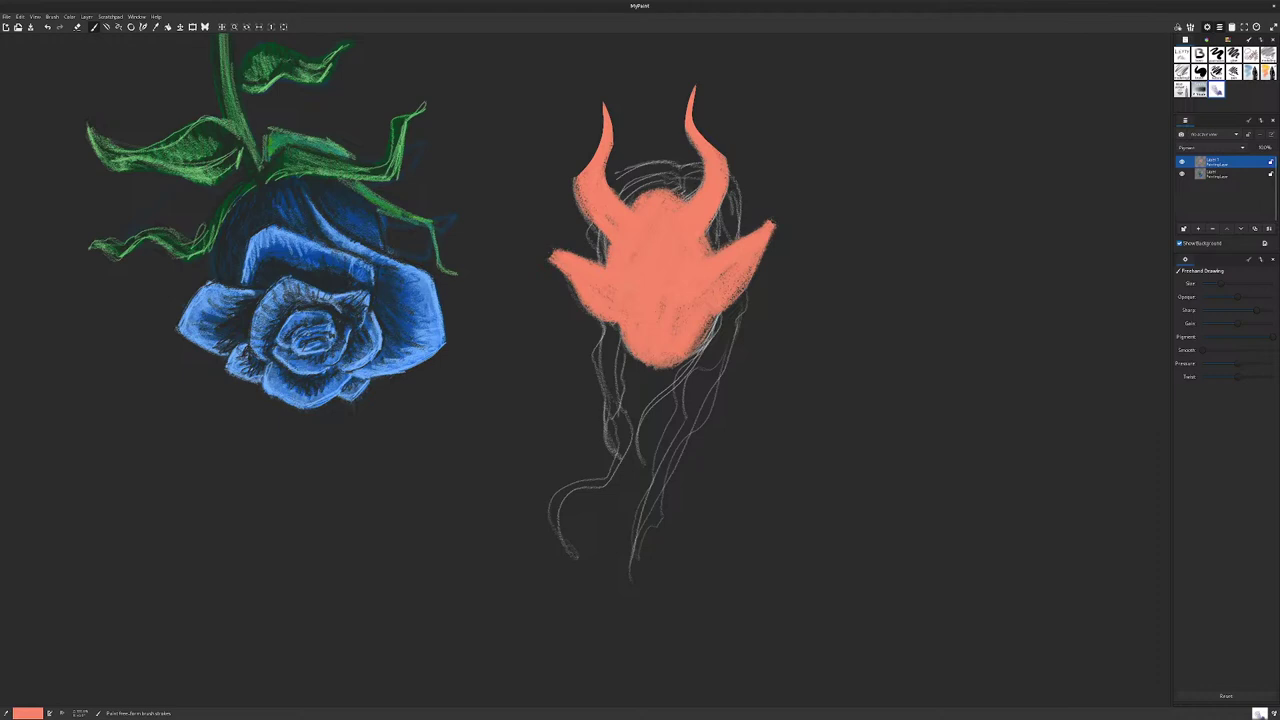
Step: Try several palette and recently used colours and settle on light grey for the hair
click(1228, 40)
click(1243, 51)
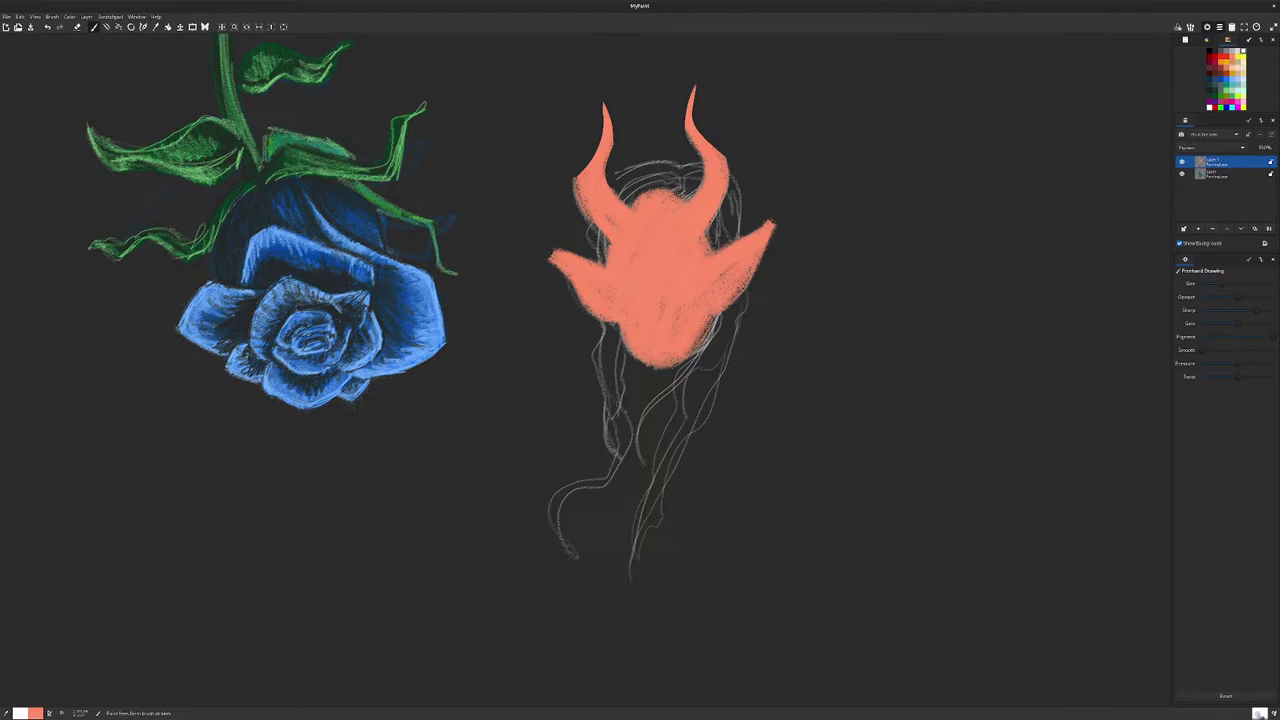
click(1232, 57)
click(1215, 90)
click(1238, 52)
click(1221, 96)
click(1232, 57)
click(1185, 40)
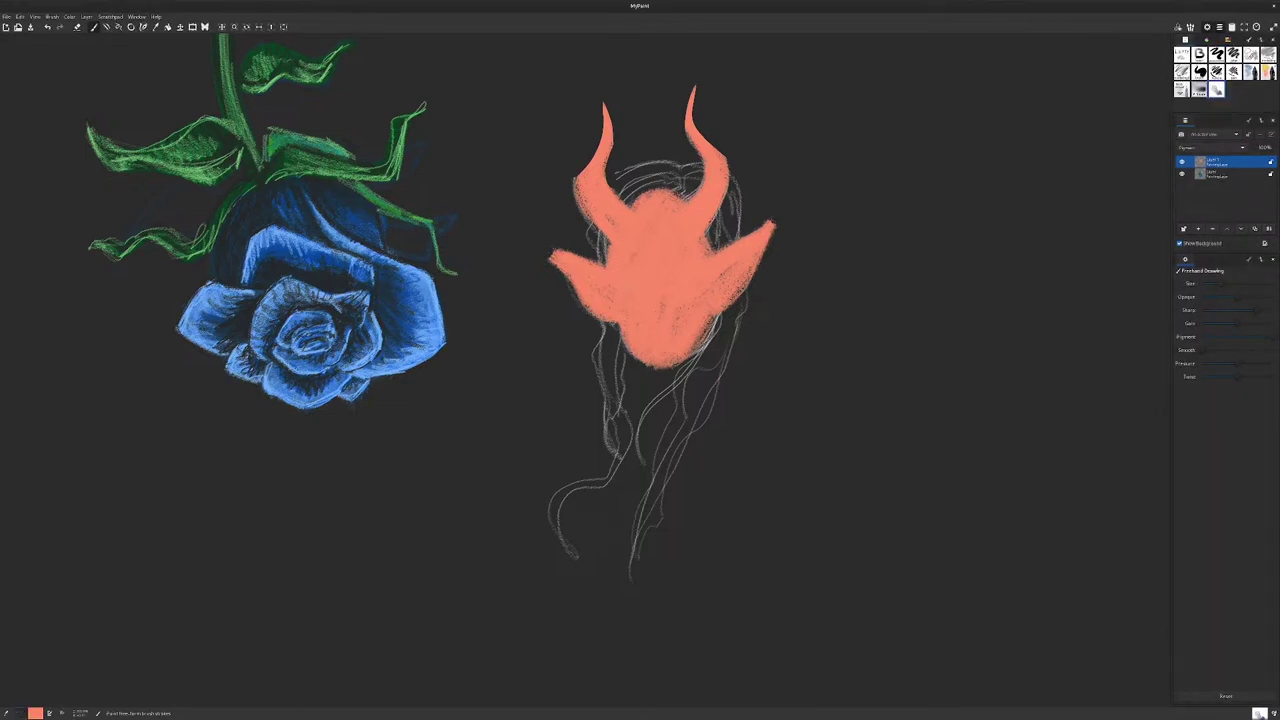
key(x)
key(x)
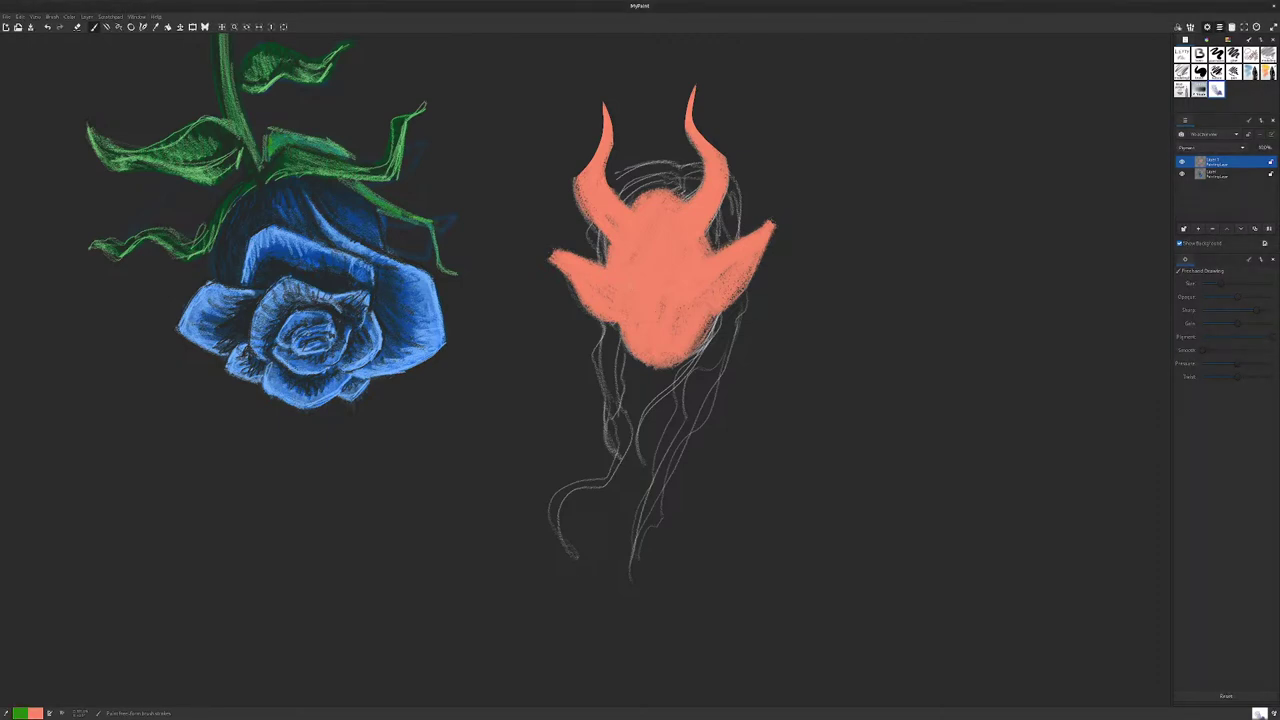
key(x)
key(x)
key(x)
Step: Draw thin light grey hair strands from the forehead down the left side of the face with a fine, hard-edged brush
click(1216, 55)
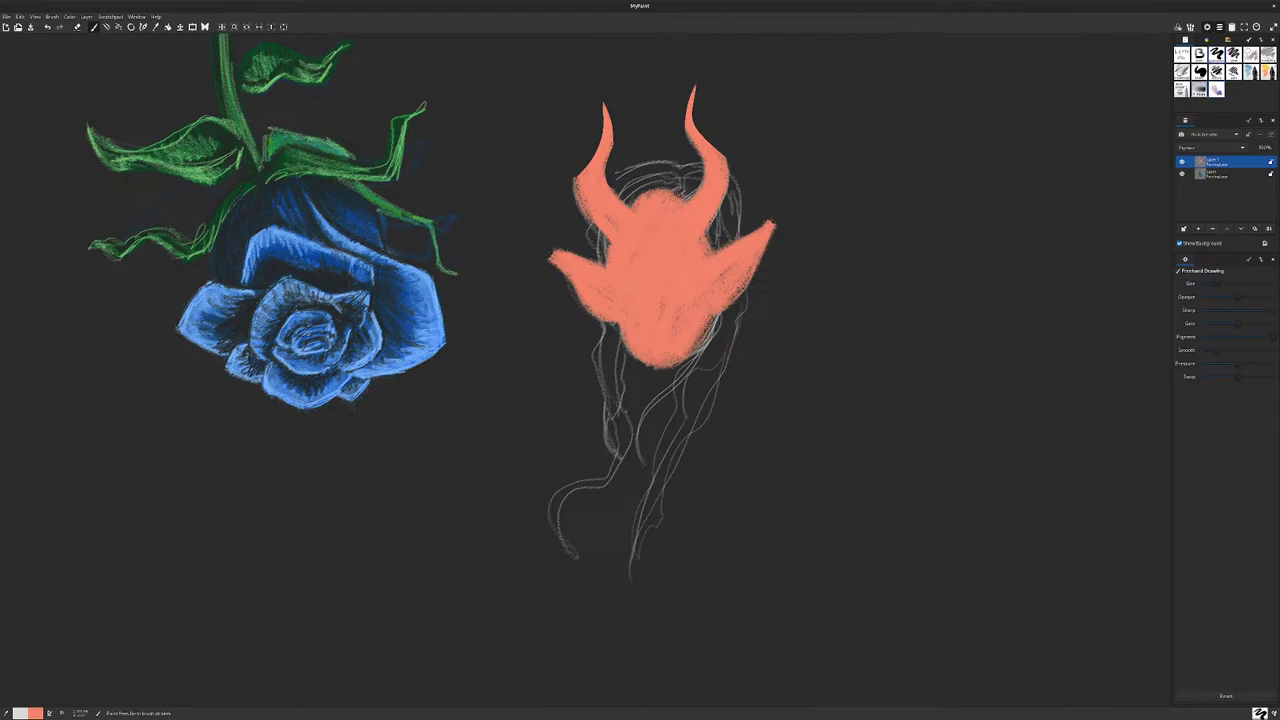
click(1228, 40)
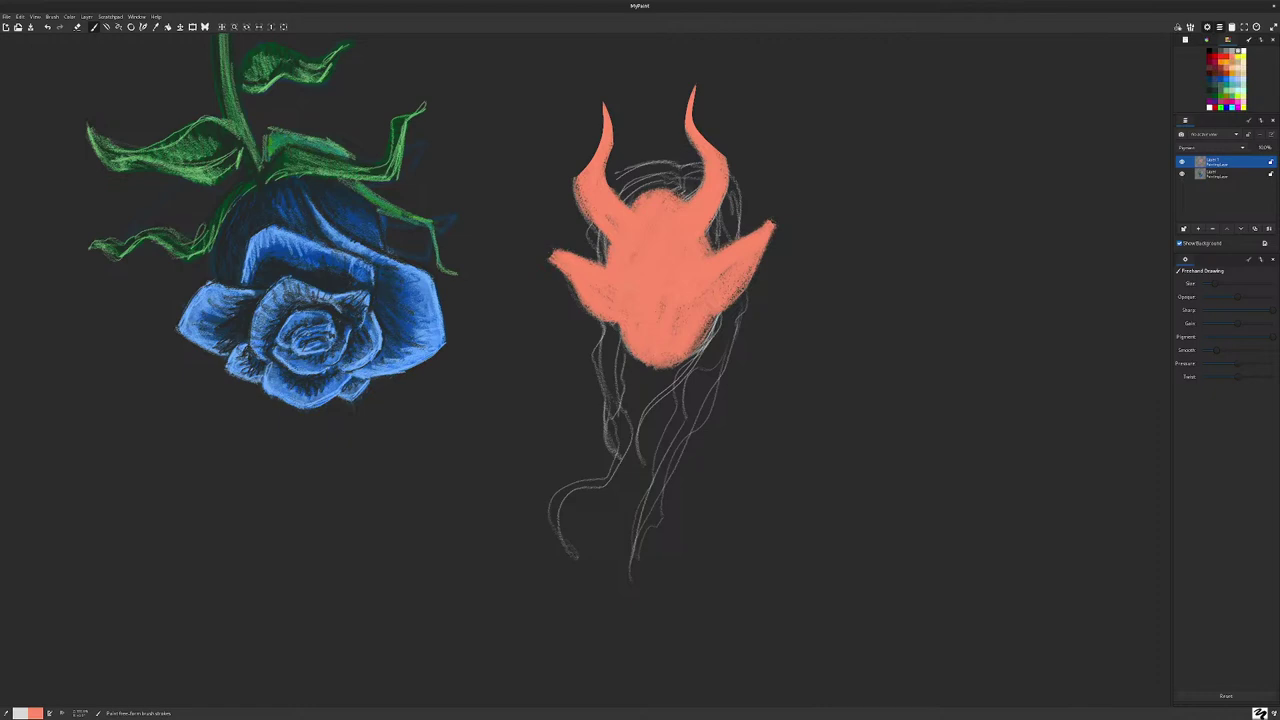
mouse_move(681, 196)
mouse_down()
mouse_move(633, 208)
mouse_move(617, 253)
mouse_move(610, 418)
mouse_move(616, 228)
mouse_move(652, 196)
mouse_up()
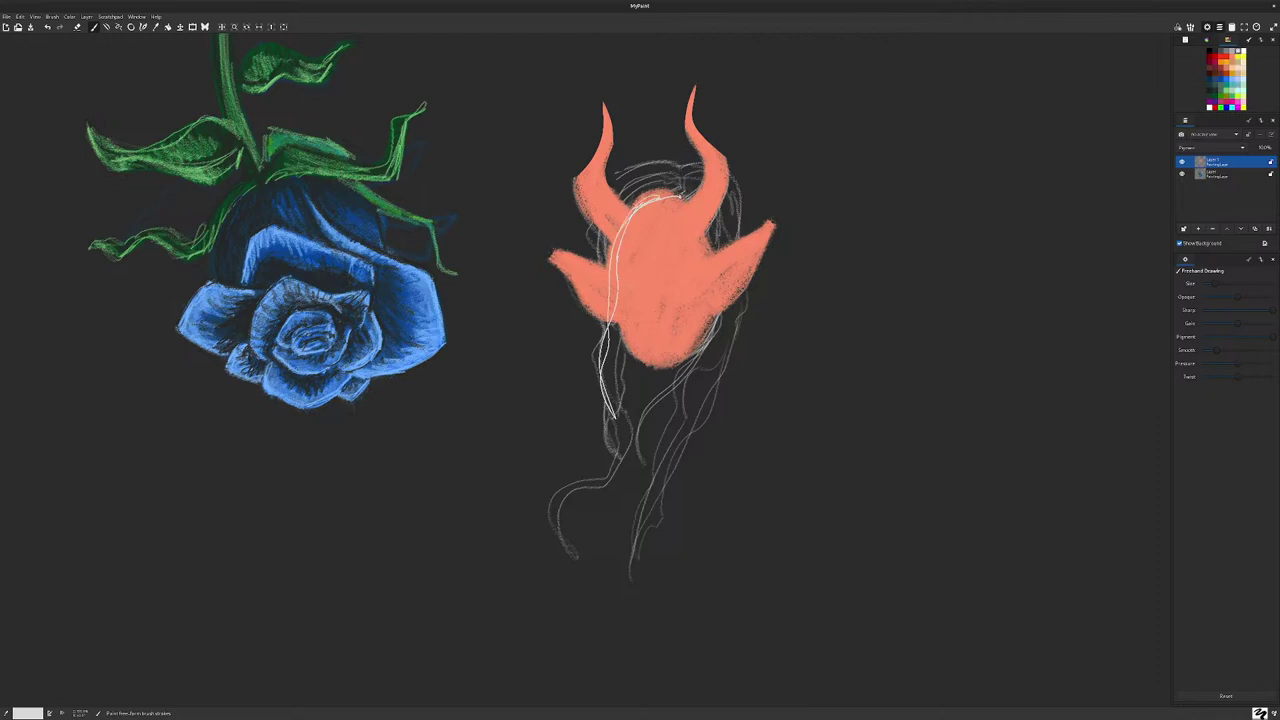
Step: Fill the hair between the horns and behind the right horn with light grey, using the broad textured brush
click(1185, 40)
click(1216, 90)
mouse_move(644, 206)
mouse_down()
mouse_move(672, 182)
mouse_move(674, 194)
mouse_move(640, 172)
mouse_move(620, 178)
mouse_move(640, 204)
mouse_move(634, 180)
mouse_move(678, 158)
mouse_move(614, 186)
mouse_move(660, 188)
mouse_move(698, 166)
mouse_move(632, 158)
mouse_move(684, 178)
mouse_move(694, 194)
mouse_move(680, 194)
mouse_move(697, 178)
mouse_move(722, 224)
mouse_move(714, 242)
mouse_move(738, 190)
mouse_move(714, 236)
mouse_move(726, 250)
mouse_move(733, 186)
mouse_up()
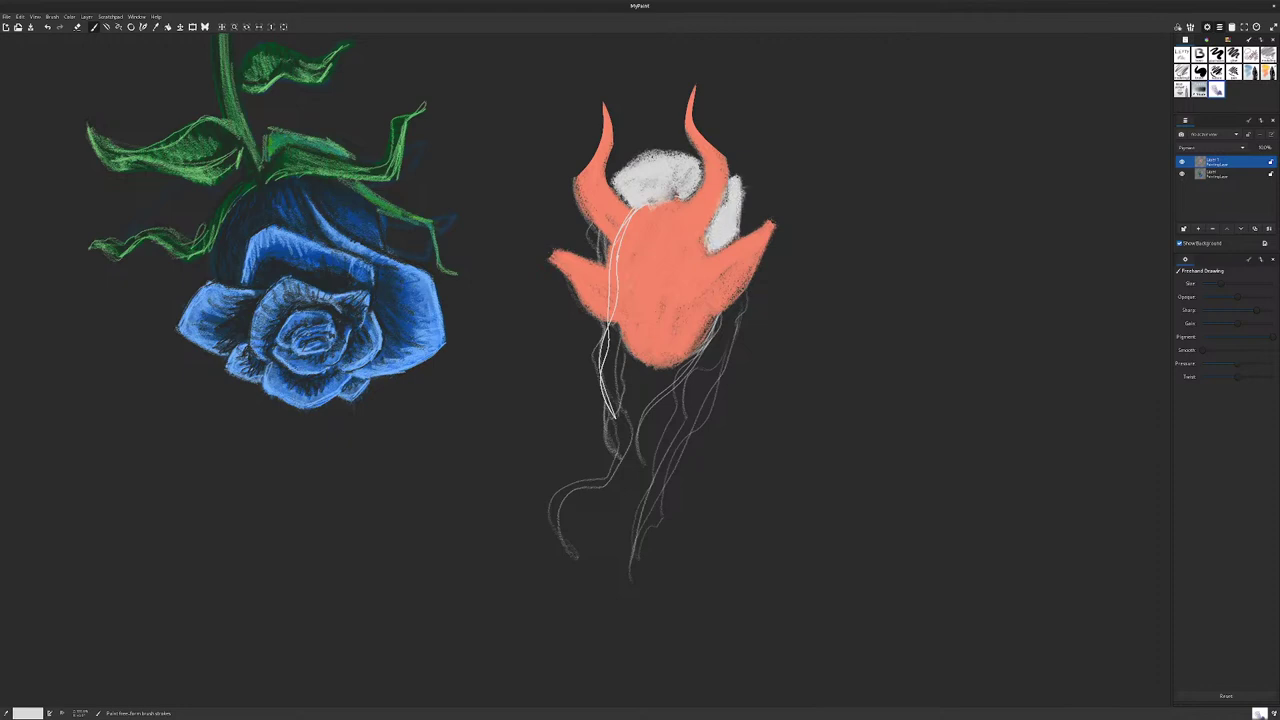
Step: Paint the long right hair lock in light grey from below the right ear down to a curled, tapering tip
mouse_move(736, 316)
mouse_down()
mouse_move(704, 372)
mouse_move(726, 318)
mouse_move(658, 412)
mouse_move(650, 400)
mouse_up()
mouse_move(642, 470)
mouse_down()
mouse_move(672, 463)
mouse_move(648, 548)
mouse_up()
mouse_move(652, 500)
mouse_down()
mouse_move(704, 378)
mouse_move(652, 460)
mouse_move(630, 620)
mouse_move(666, 448)
mouse_move(732, 306)
mouse_up()
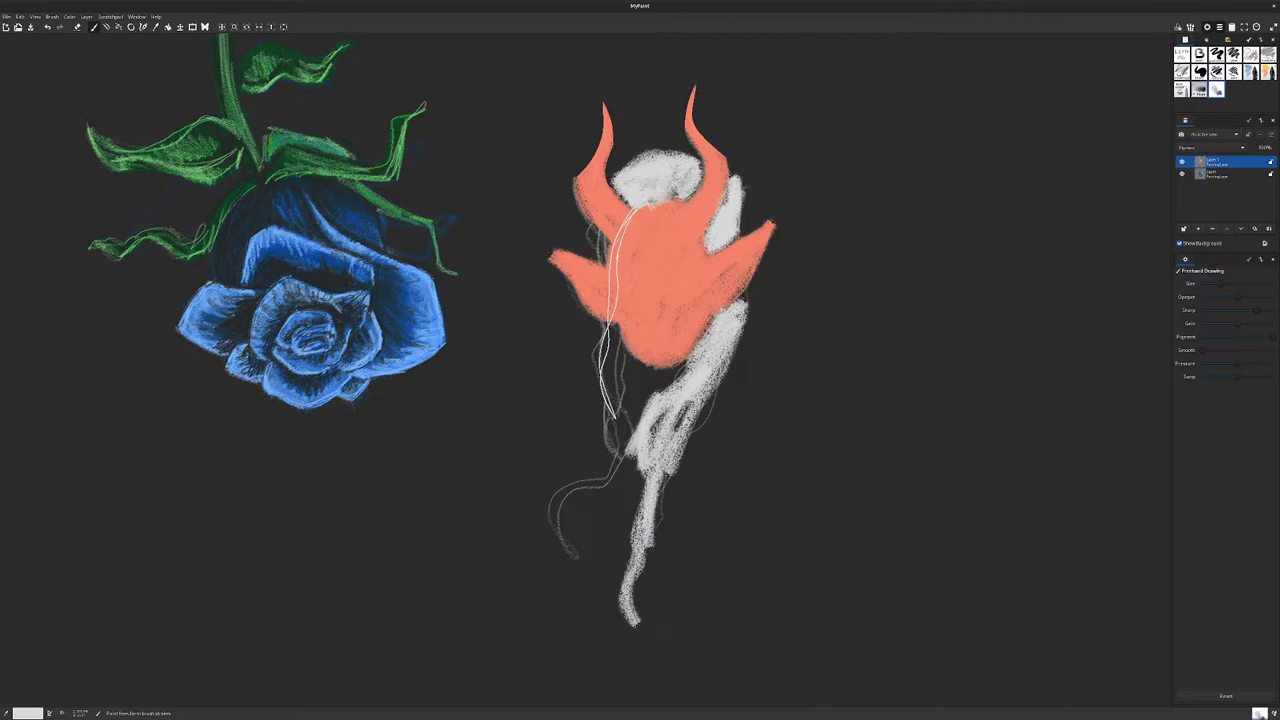
mouse_move(716, 316)
mouse_down()
mouse_move(642, 414)
mouse_move(630, 598)
mouse_move(652, 650)
mouse_move(634, 604)
mouse_move(664, 470)
mouse_move(728, 380)
mouse_move(746, 292)
mouse_move(730, 310)
mouse_up()
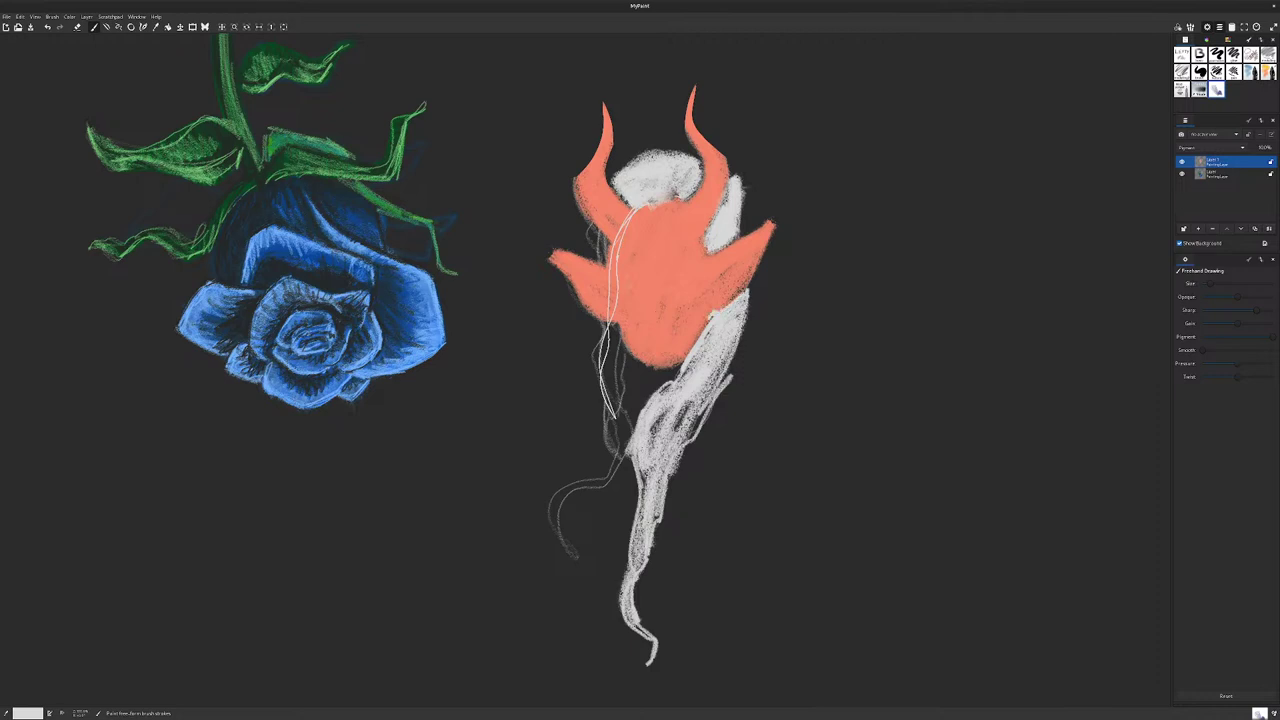
Step: Paint the long wavy left hair lock in light grey, and fill the strand framing the face and the hair beside the left horn
mouse_move(620, 326)
mouse_down()
mouse_move(590, 312)
mouse_move(570, 278)
mouse_move(620, 402)
mouse_up()
mouse_move(626, 358)
mouse_down()
mouse_move(634, 420)
mouse_move(620, 444)
mouse_move(598, 362)
mouse_move(618, 322)
mouse_move(636, 410)
mouse_move(626, 440)
mouse_move(601, 488)
mouse_move(553, 505)
mouse_move(580, 615)
mouse_move(558, 537)
mouse_move(606, 478)
mouse_up()
mouse_move(614, 434)
mouse_down()
mouse_move(598, 488)
mouse_move(572, 484)
mouse_move(550, 502)
mouse_move(592, 626)
mouse_up()
drag(616, 412, 608, 470)
drag(628, 351, 637, 366)
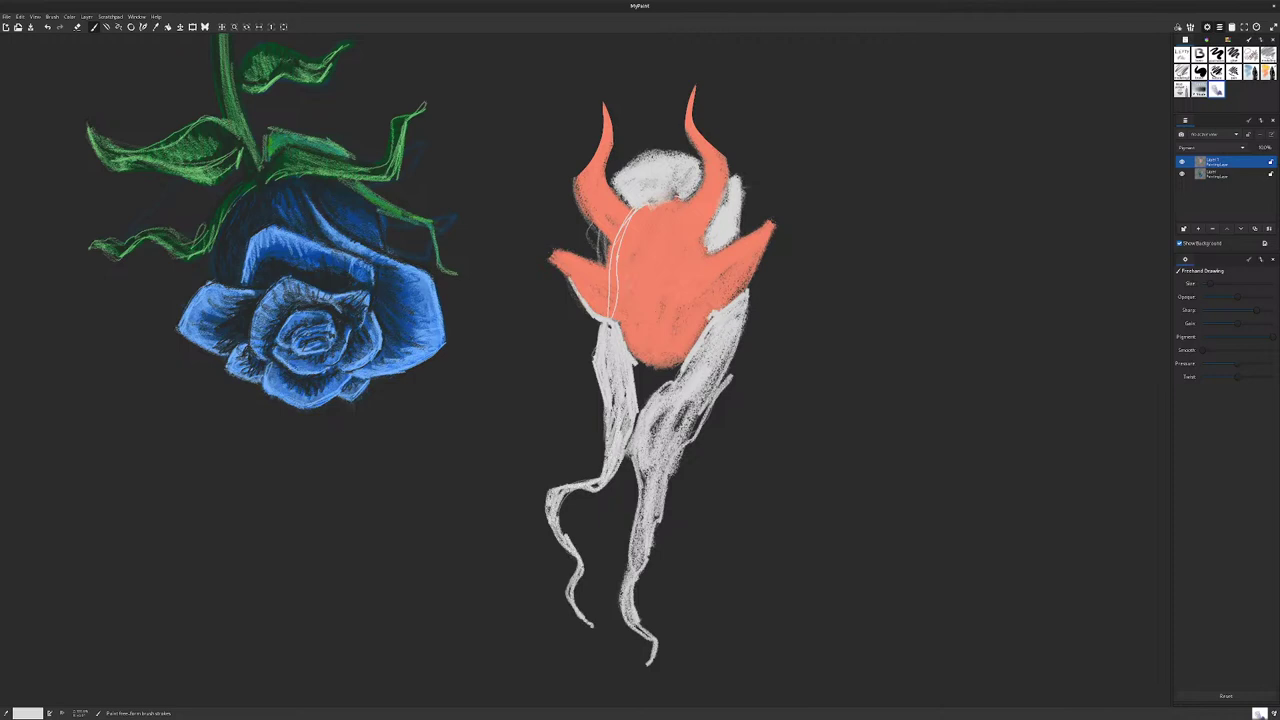
mouse_move(592, 230)
mouse_down()
mouse_move(606, 262)
mouse_move(616, 238)
mouse_move(615, 322)
mouse_move(631, 209)
mouse_move(656, 203)
mouse_move(609, 243)
mouse_move(686, 204)
mouse_move(698, 158)
mouse_move(650, 150)
mouse_move(628, 164)
mouse_move(610, 182)
mouse_move(650, 148)
mouse_move(606, 235)
mouse_move(576, 178)
mouse_move(600, 138)
mouse_move(600, 100)
mouse_move(582, 178)
mouse_up()
drag(708, 224, 728, 200)
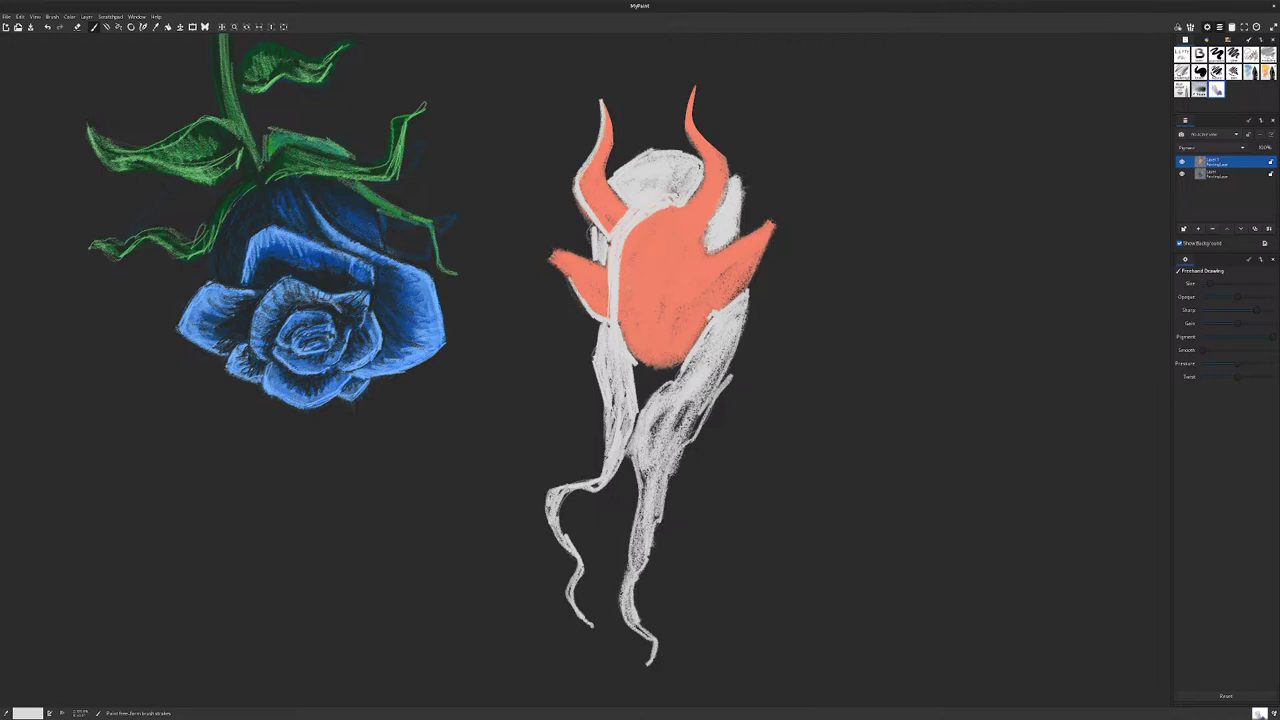
Step: Sample the salmon pink and widen the outer curve of the right horn over the grey hair
key(r)
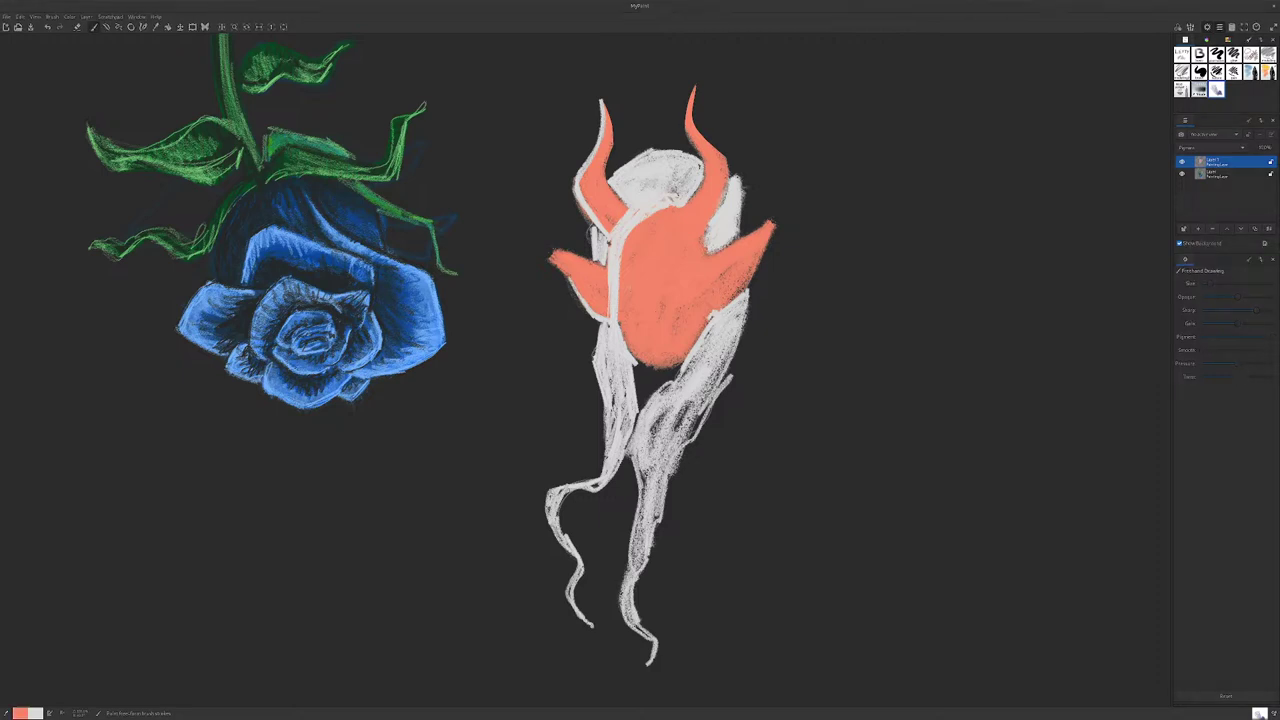
mouse_move(727, 160)
mouse_down()
mouse_move(730, 200)
mouse_move(709, 229)
mouse_up()
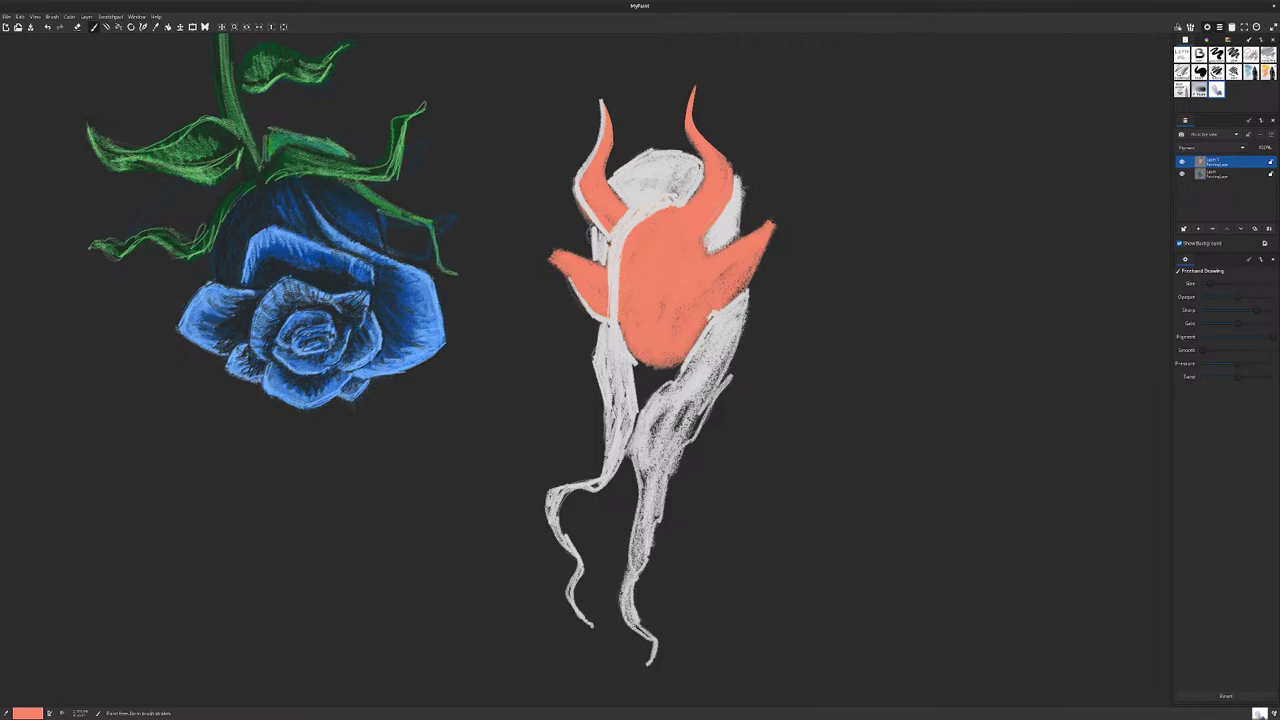
drag(650, 202, 612, 354)
key(ctrl+z)
key(r)
drag(722, 253, 758, 232)
Step: Paint an orange and white highlight along the upper edge of the right ear
click(1228, 40)
click(1232, 57)
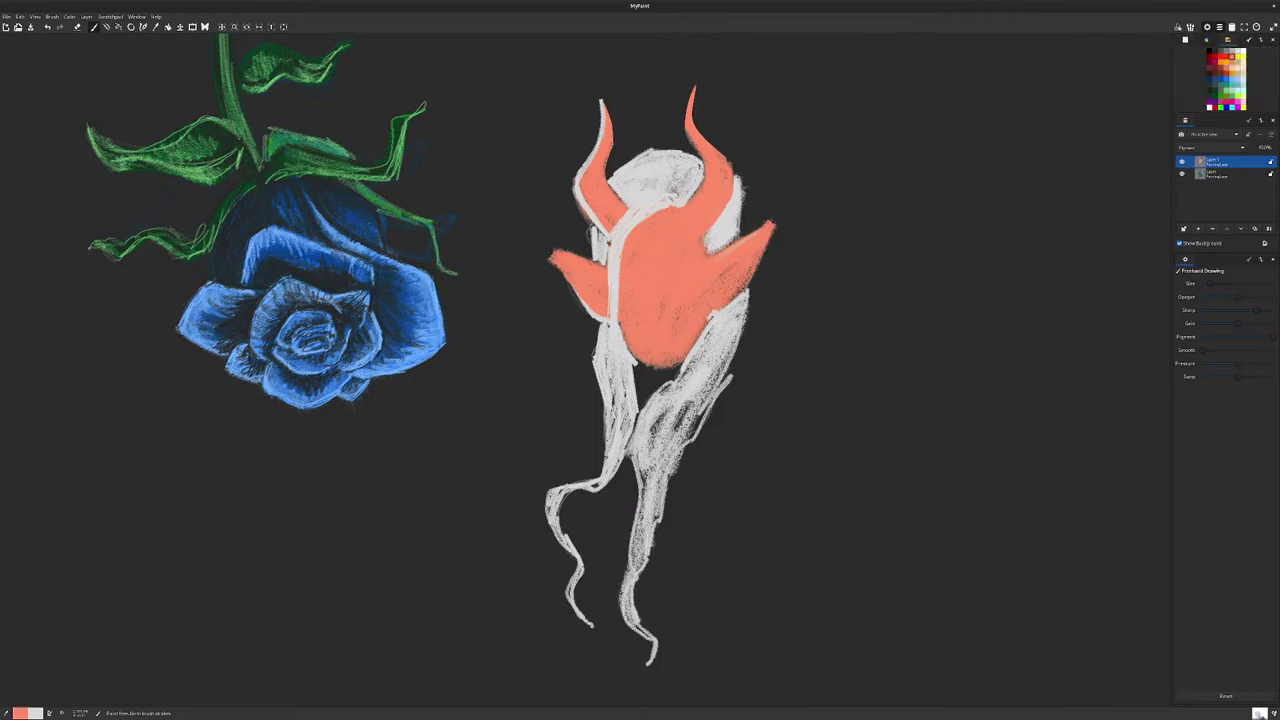
click(1229, 60)
drag(728, 248, 769, 227)
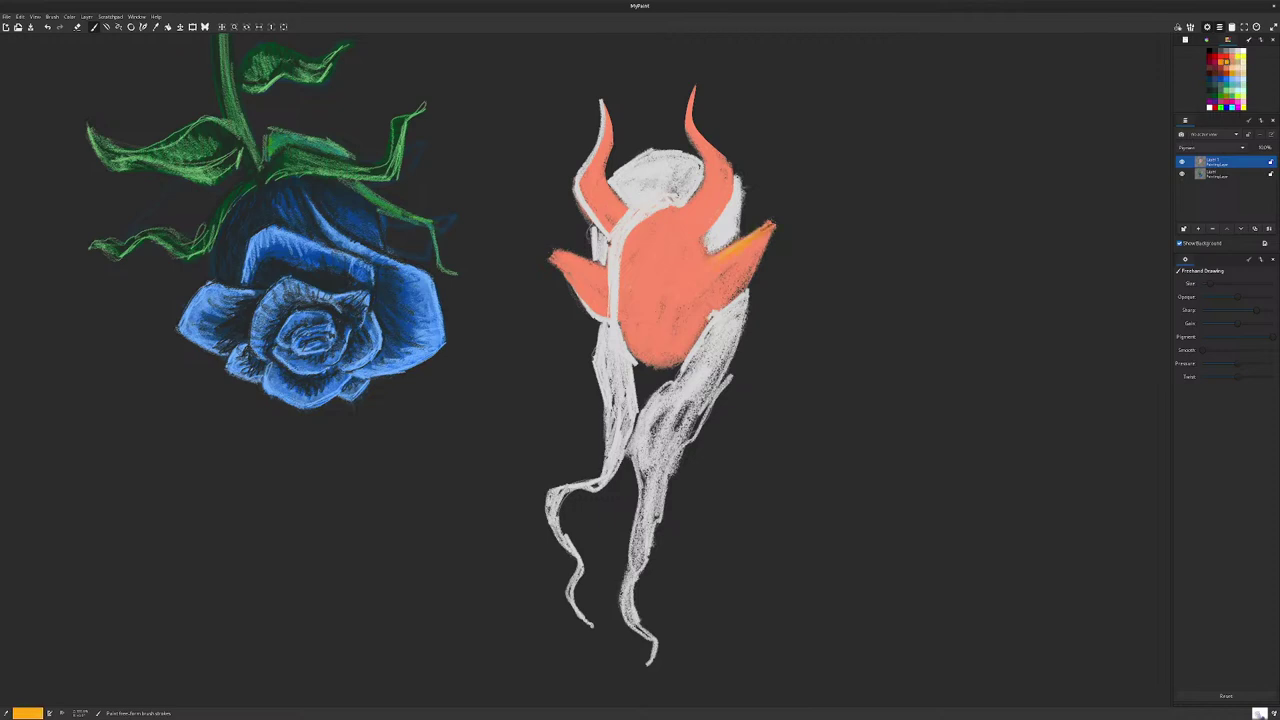
click(1243, 51)
drag(771, 225, 713, 270)
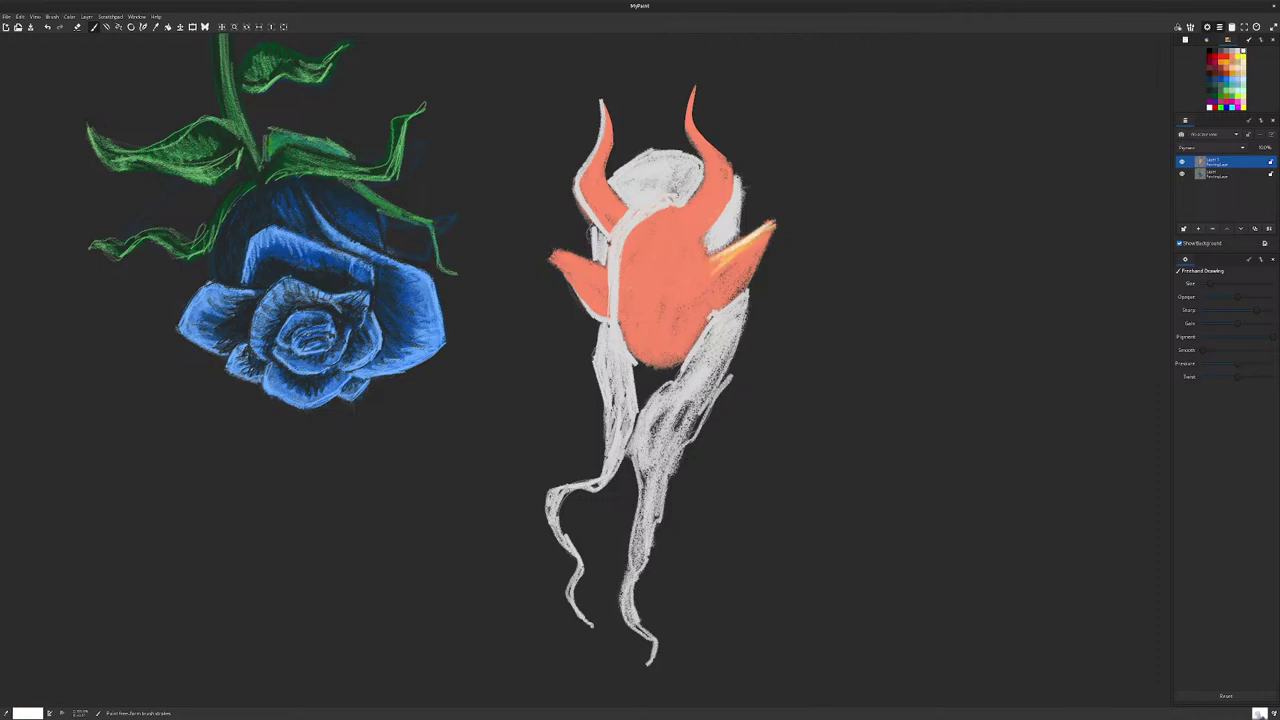
key(ctrl)
key(ctrl)
key(ctrl)
key(ctrl)
key(ctrl)
drag(726, 253, 710, 286)
drag(695, 275, 698, 290)
key(ctrl+z)
key(ctrl+z)
key(ctrl+z)
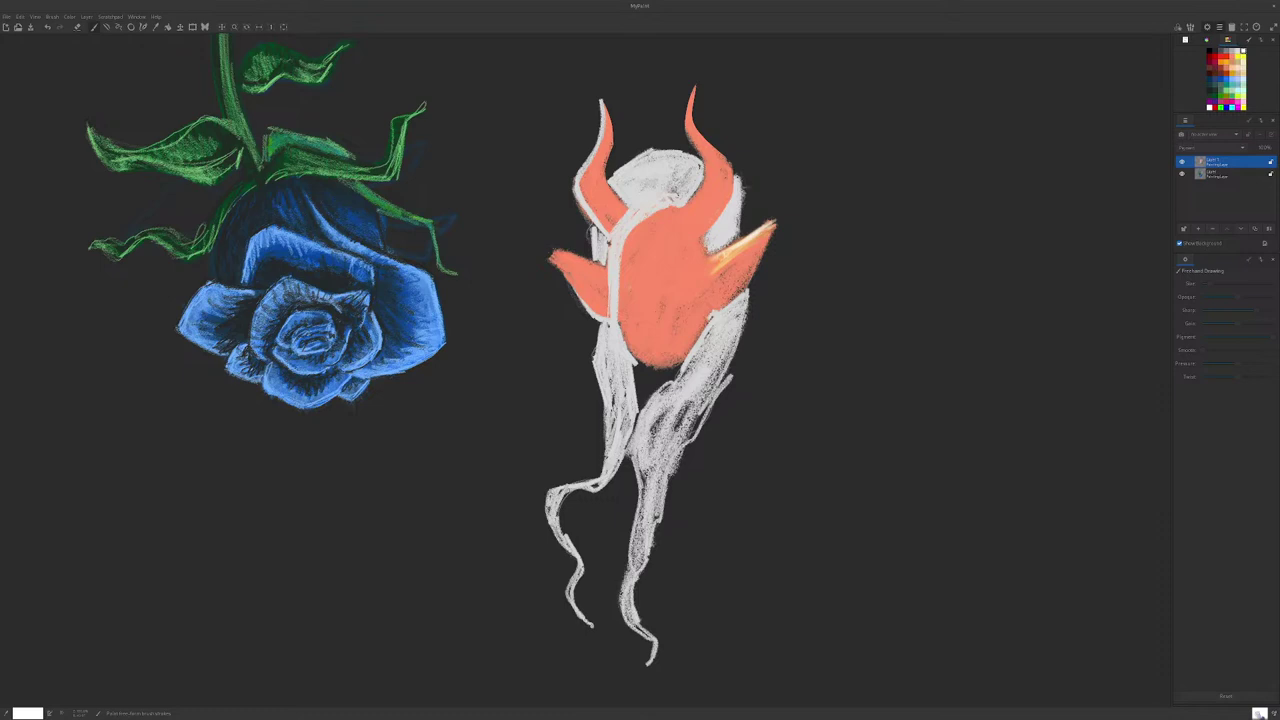
Step: Sample pale peach from the right ear's highlight and blend it along the ear's upper edge from base to tip
ctrl+click(725, 257)
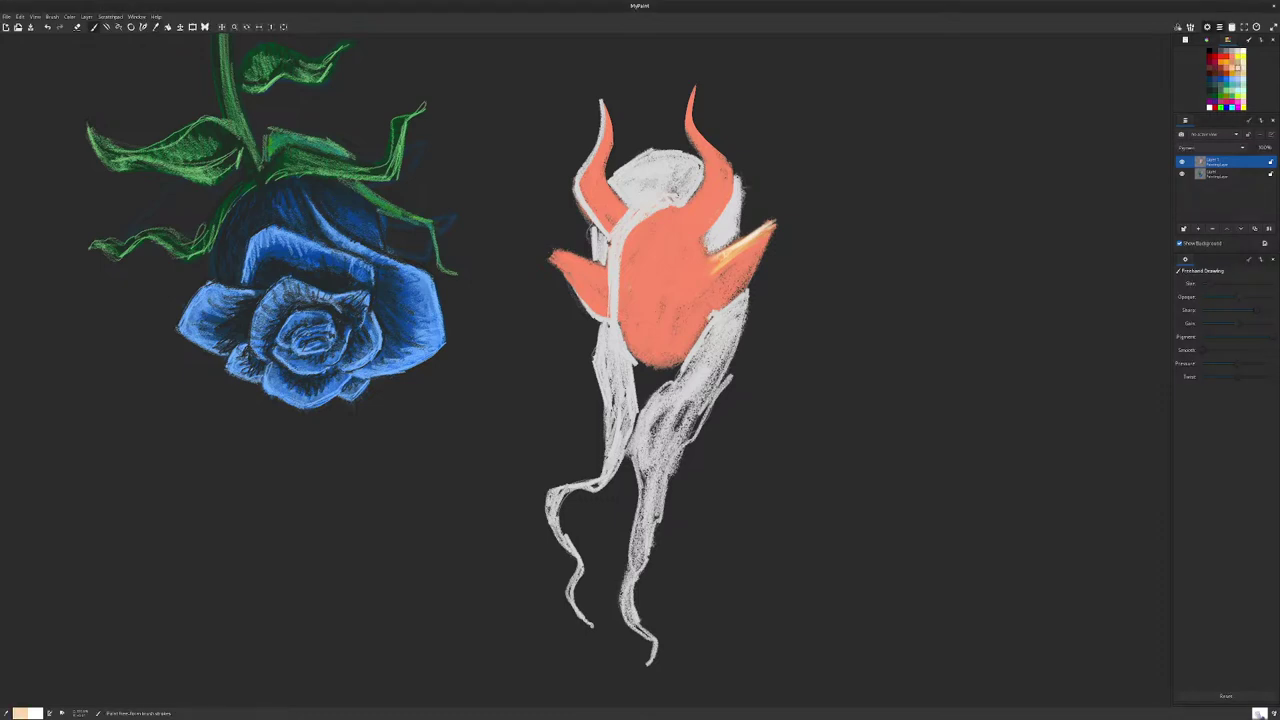
mouse_move(724, 256)
mouse_down()
mouse_move(712, 266)
mouse_move(737, 251)
mouse_move(702, 269)
mouse_up()
drag(775, 223, 756, 236)
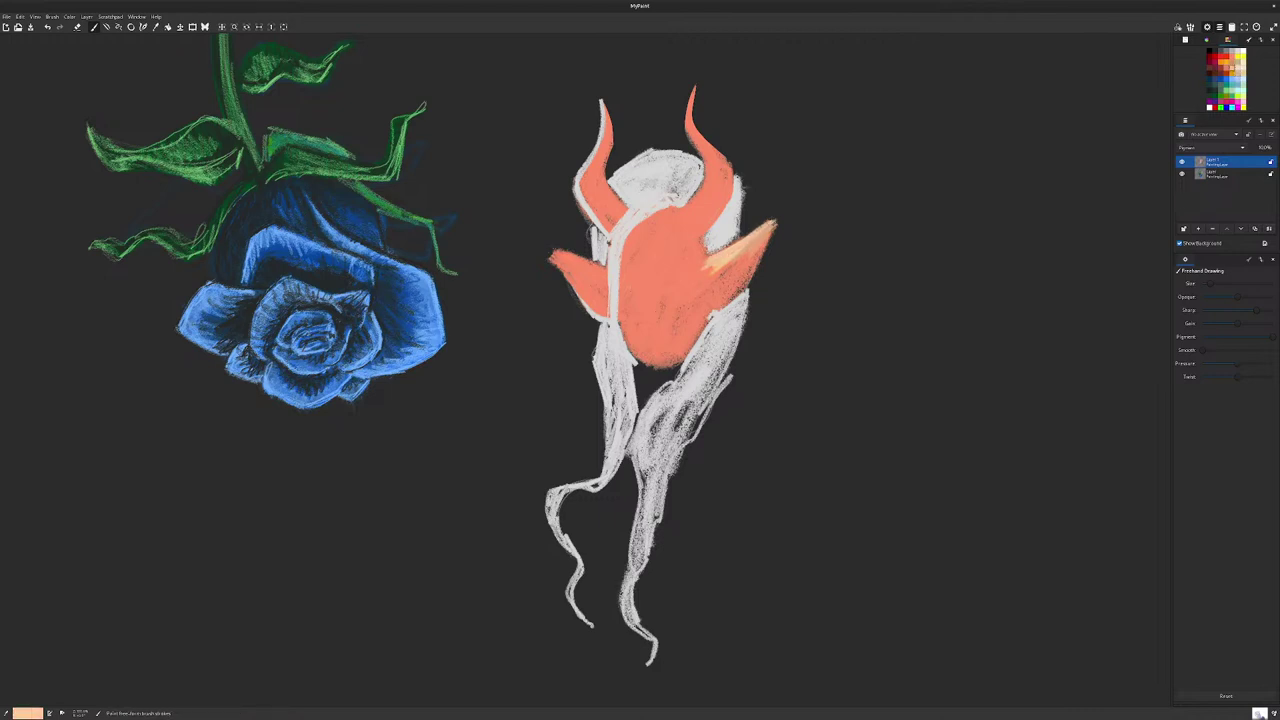
Step: Add pale peach highlights along the curves of the right and left horns
drag(690, 129, 727, 180)
drag(717, 165, 712, 183)
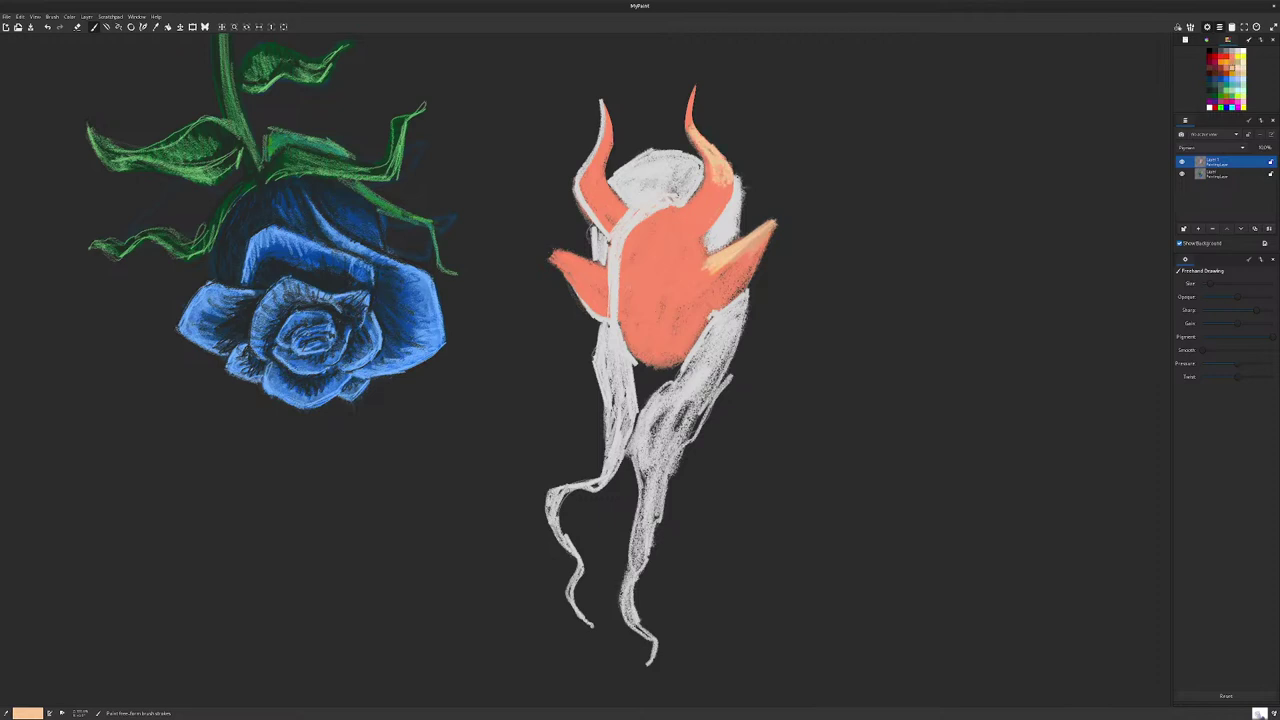
mouse_move(604, 142)
mouse_down()
mouse_move(582, 178)
mouse_move(594, 178)
mouse_move(583, 166)
mouse_up()
mouse_move(603, 141)
mouse_down()
mouse_move(593, 154)
mouse_move(620, 213)
mouse_up()
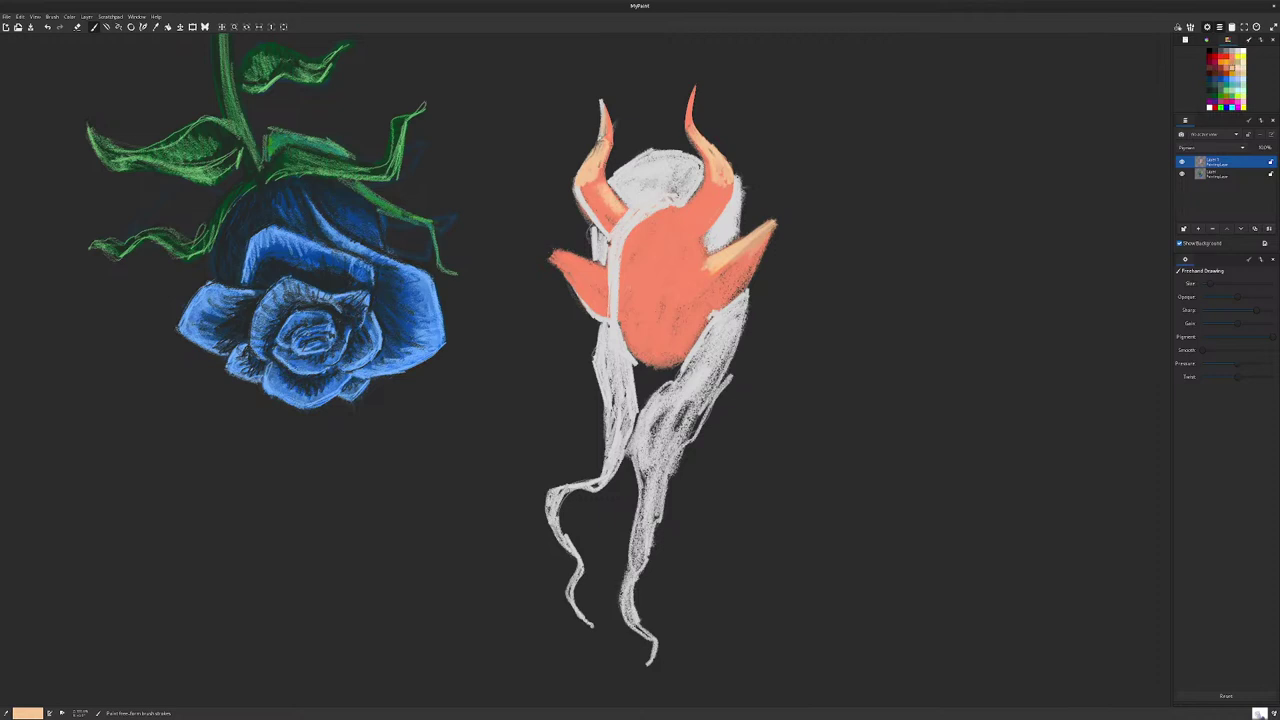
Step: Brush pale peach highlights onto the forehead, the upper and lower parts of the left ear, and the lower right ear
mouse_move(707, 178)
mouse_down()
mouse_move(692, 211)
mouse_move(639, 237)
mouse_move(677, 224)
mouse_move(637, 252)
mouse_move(678, 254)
mouse_up()
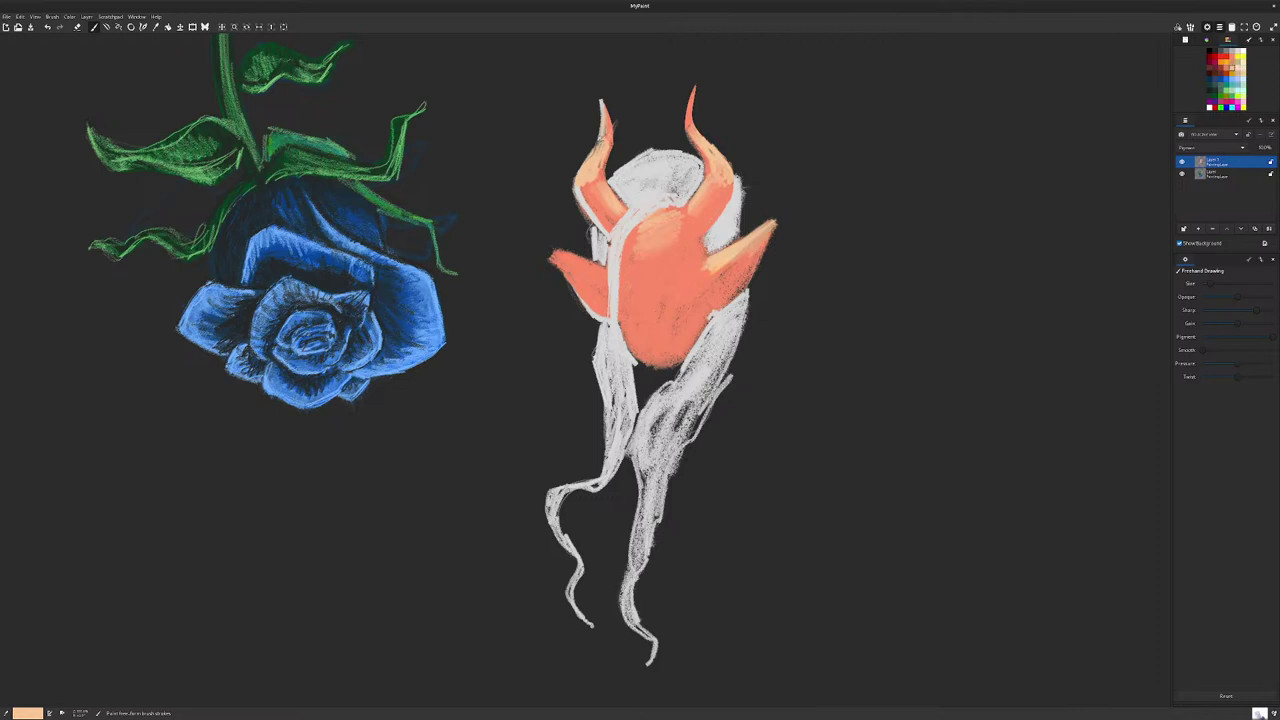
mouse_move(640, 251)
mouse_down()
mouse_move(680, 254)
mouse_move(679, 236)
mouse_move(690, 252)
mouse_move(677, 263)
mouse_up()
drag(600, 268, 546, 252)
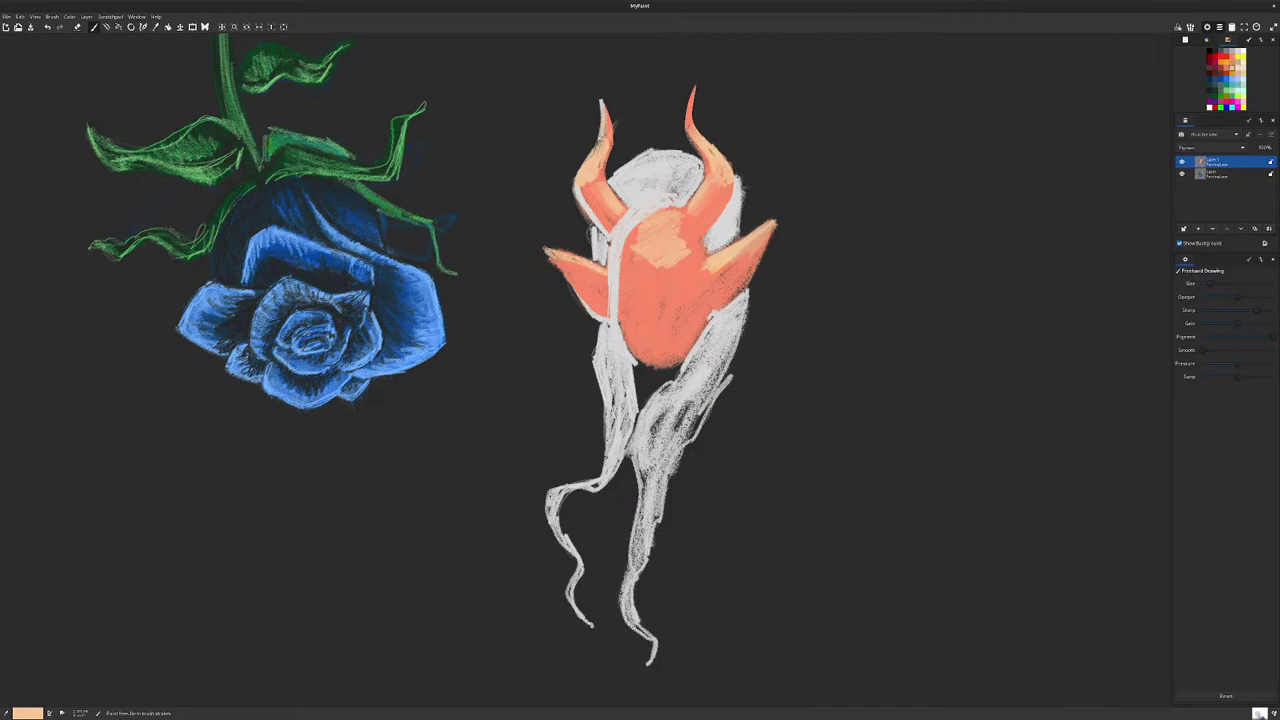
drag(574, 262, 602, 274)
drag(587, 293, 606, 302)
drag(743, 276, 717, 293)
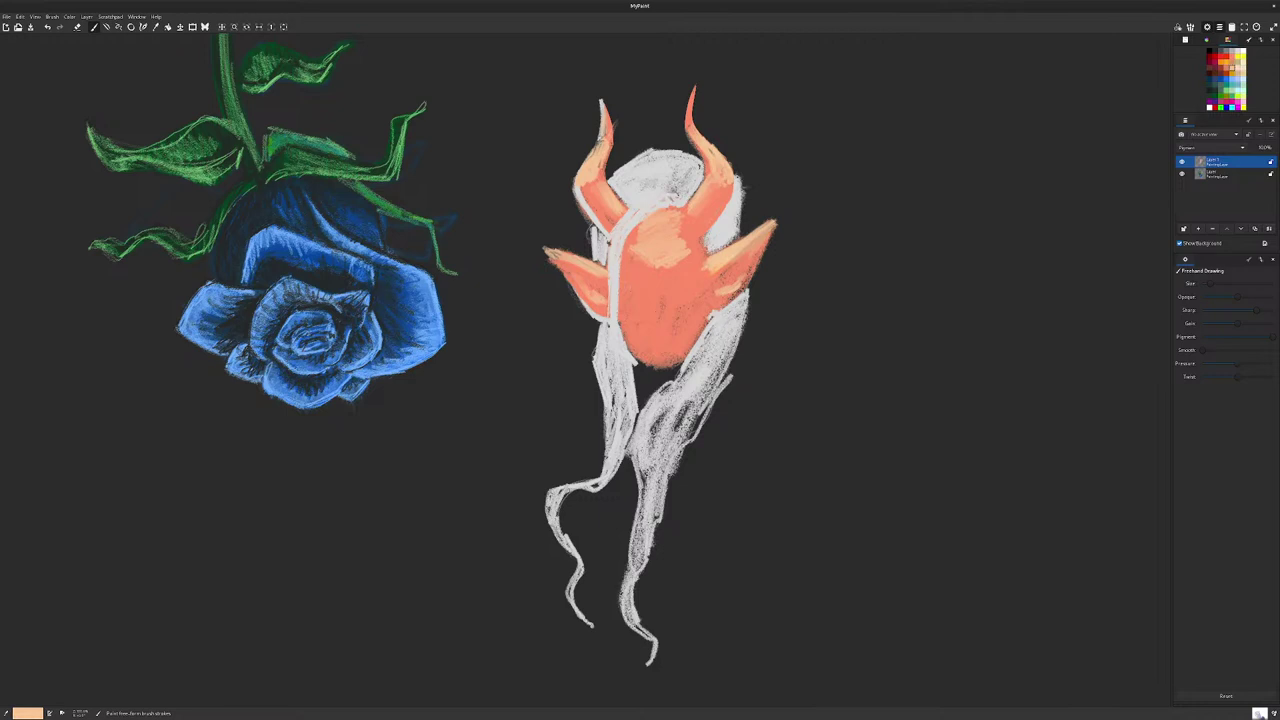
Step: Block in pale peach highlights for the eyes, nose, mouth area and chin on the face
mouse_move(646, 265)
mouse_down()
mouse_move(627, 260)
mouse_move(681, 267)
mouse_up()
mouse_move(660, 318)
mouse_down()
mouse_move(660, 300)
mouse_move(700, 300)
mouse_move(622, 298)
mouse_move(644, 306)
mouse_up()
drag(652, 352, 674, 354)
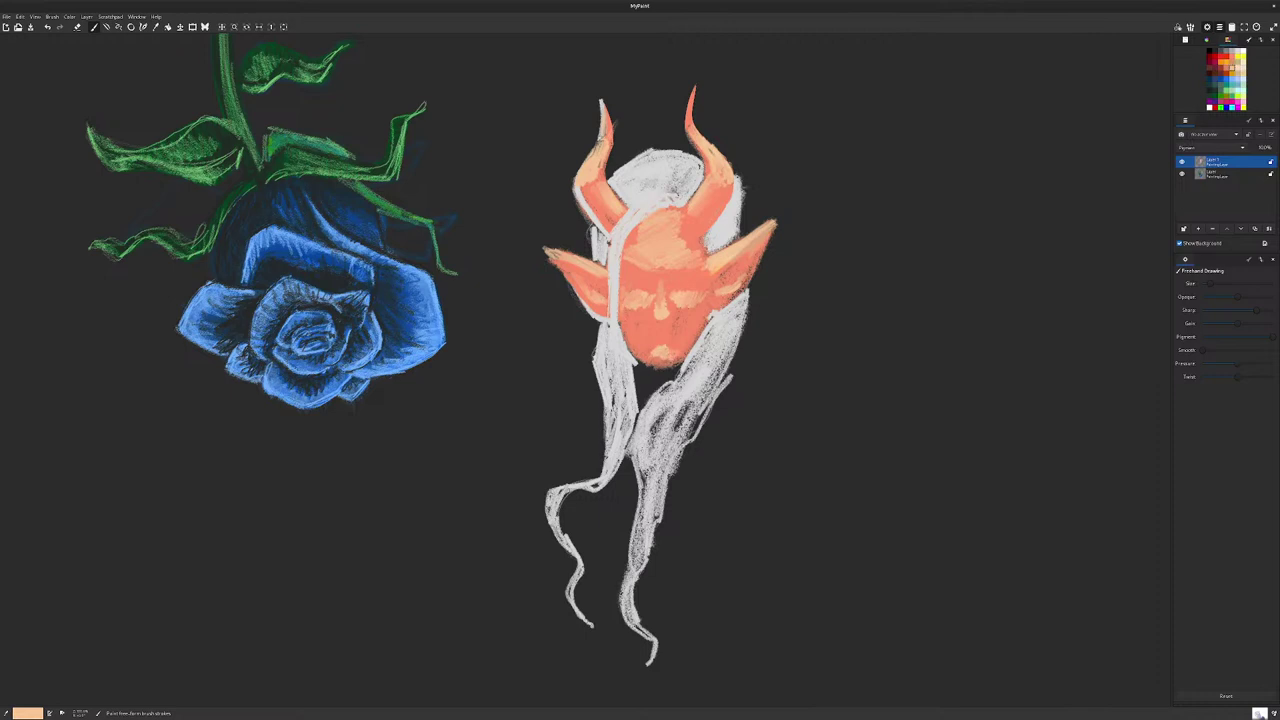
drag(646, 327, 679, 335)
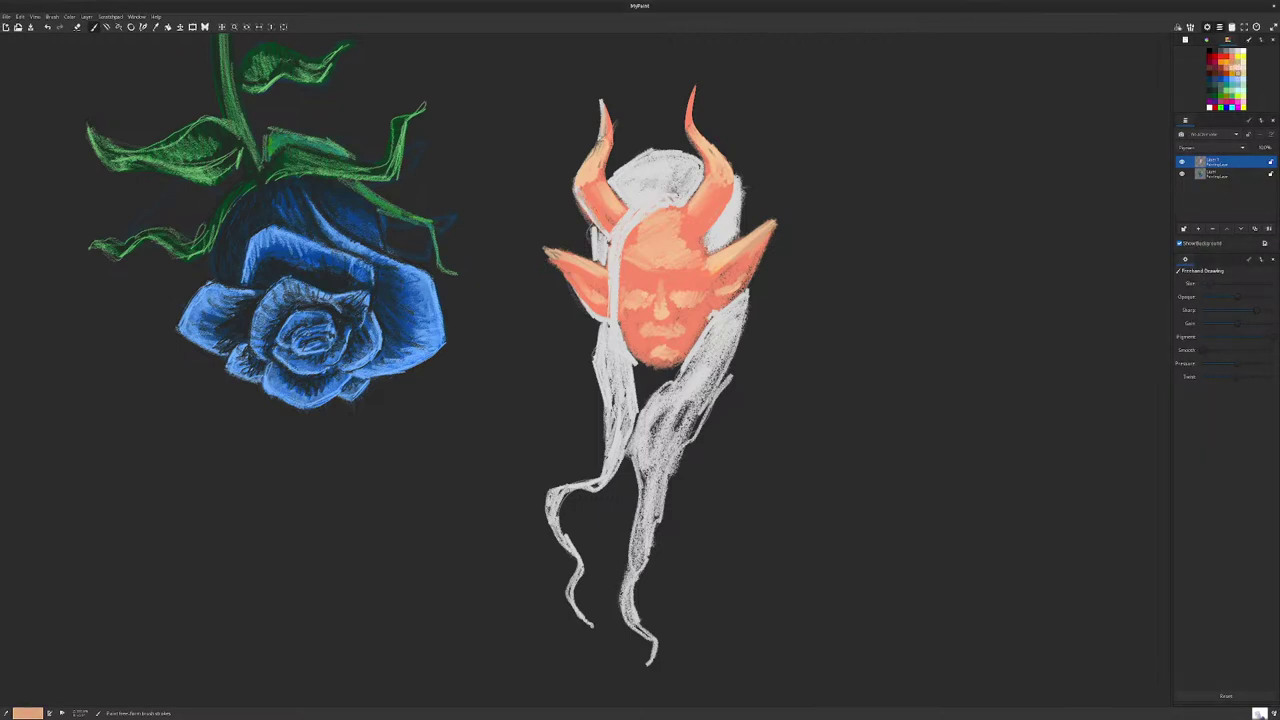
Step: Pick a deeper red and shade the base of the right horn and the inner edge near the left horn's tip
key(r)
click(1209, 57)
drag(730, 192, 699, 237)
key(r)
mouse_move(726, 190)
mouse_down()
mouse_move(689, 238)
mouse_move(697, 215)
mouse_up()
drag(717, 189, 690, 219)
drag(699, 211, 690, 227)
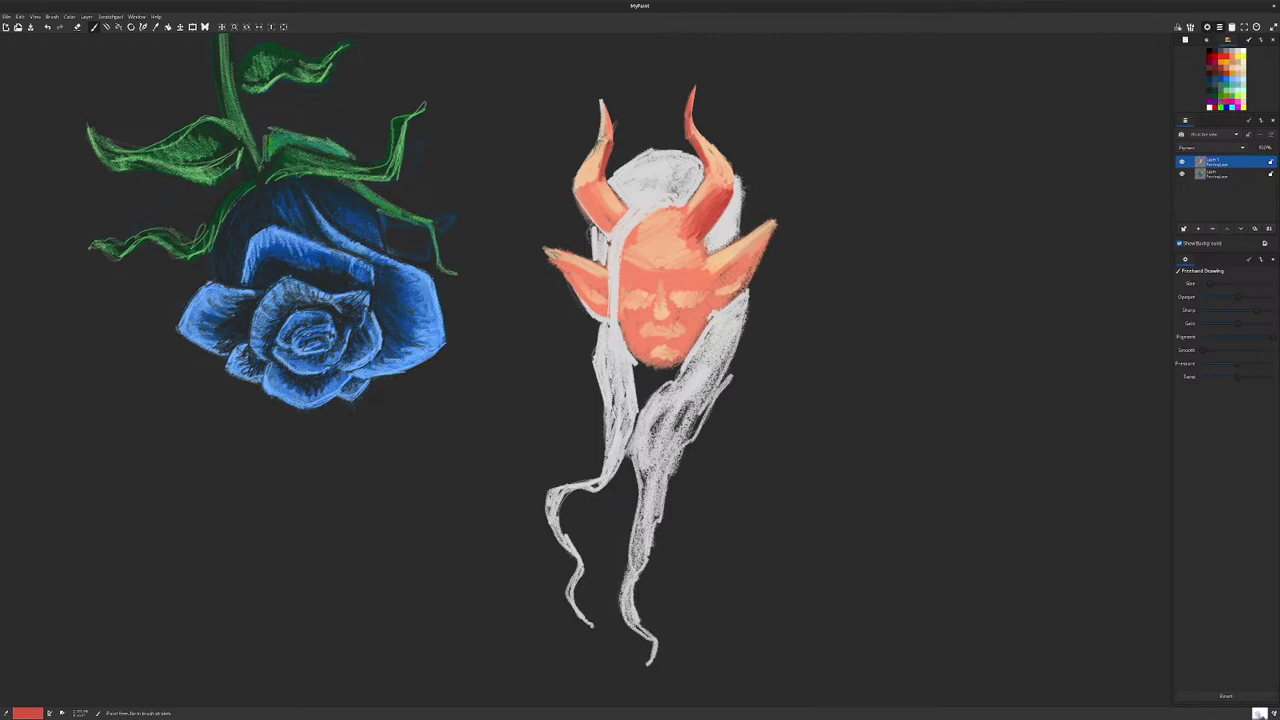
mouse_move(603, 105)
mouse_down()
mouse_move(600, 139)
mouse_move(611, 139)
mouse_up()
drag(611, 117, 609, 143)
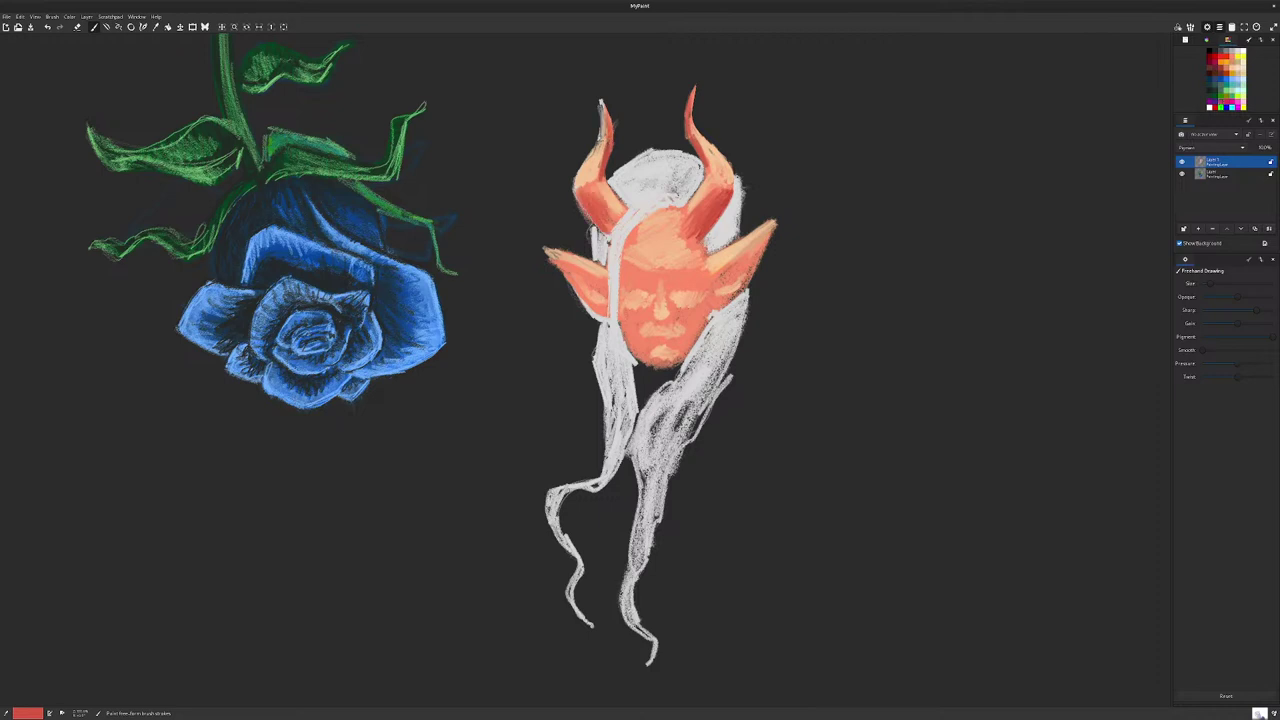
Step: Shade the brows, eye sockets, cheeks, lips and inner parts of both ears with the deeper red
mouse_move(668, 274)
mouse_down()
mouse_move(703, 275)
mouse_move(624, 266)
mouse_move(591, 279)
mouse_move(554, 258)
mouse_up()
drag(716, 283, 772, 242)
drag(720, 274, 763, 236)
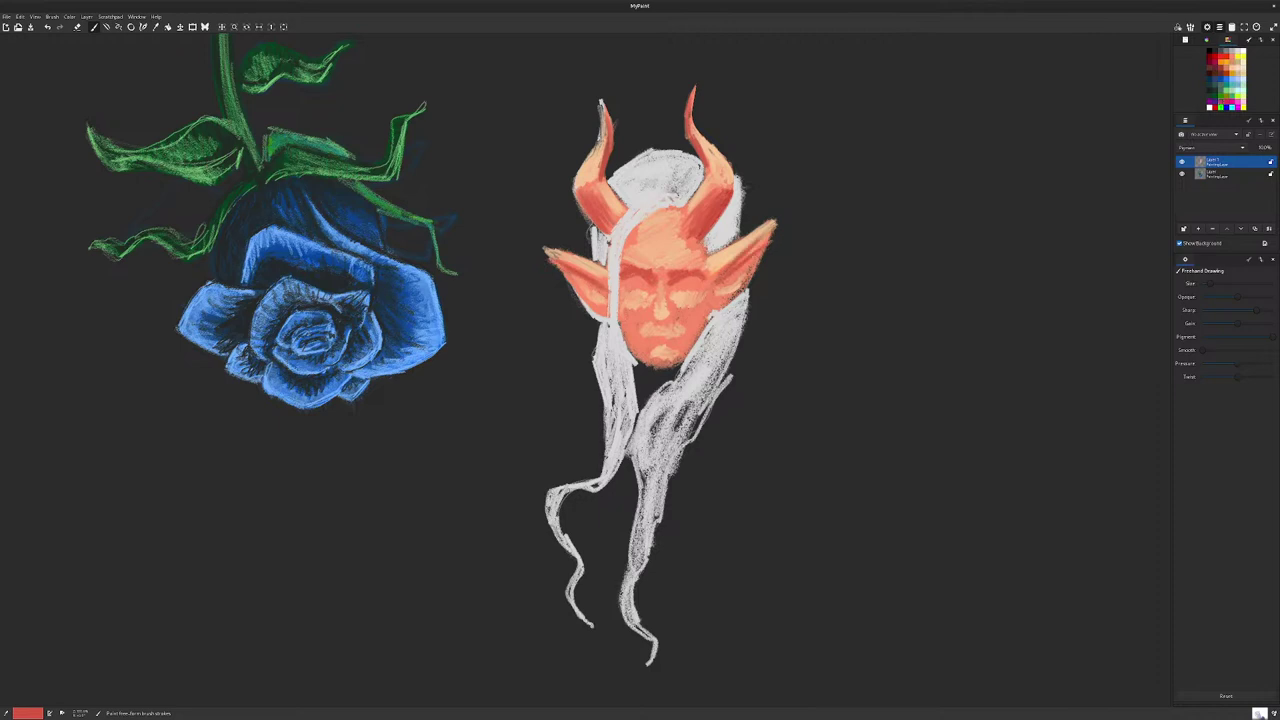
drag(724, 291, 750, 263)
drag(602, 288, 580, 302)
mouse_move(640, 344)
mouse_down()
mouse_move(686, 338)
mouse_move(669, 349)
mouse_move(706, 316)
mouse_move(696, 338)
mouse_move(622, 320)
mouse_move(638, 352)
mouse_move(684, 354)
mouse_move(654, 362)
mouse_up()
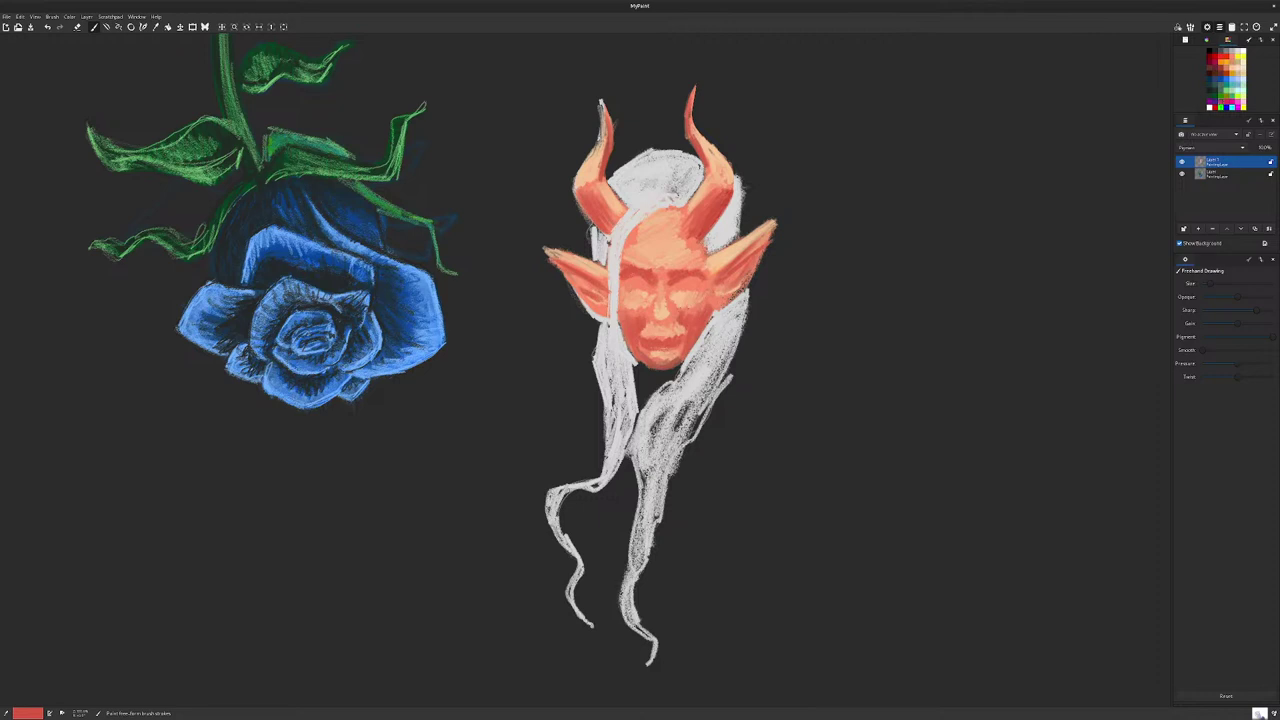
Step: Pick white and paint two slanted eyebrows across the face
click(1241, 51)
drag(668, 273, 717, 251)
drag(652, 272, 621, 259)
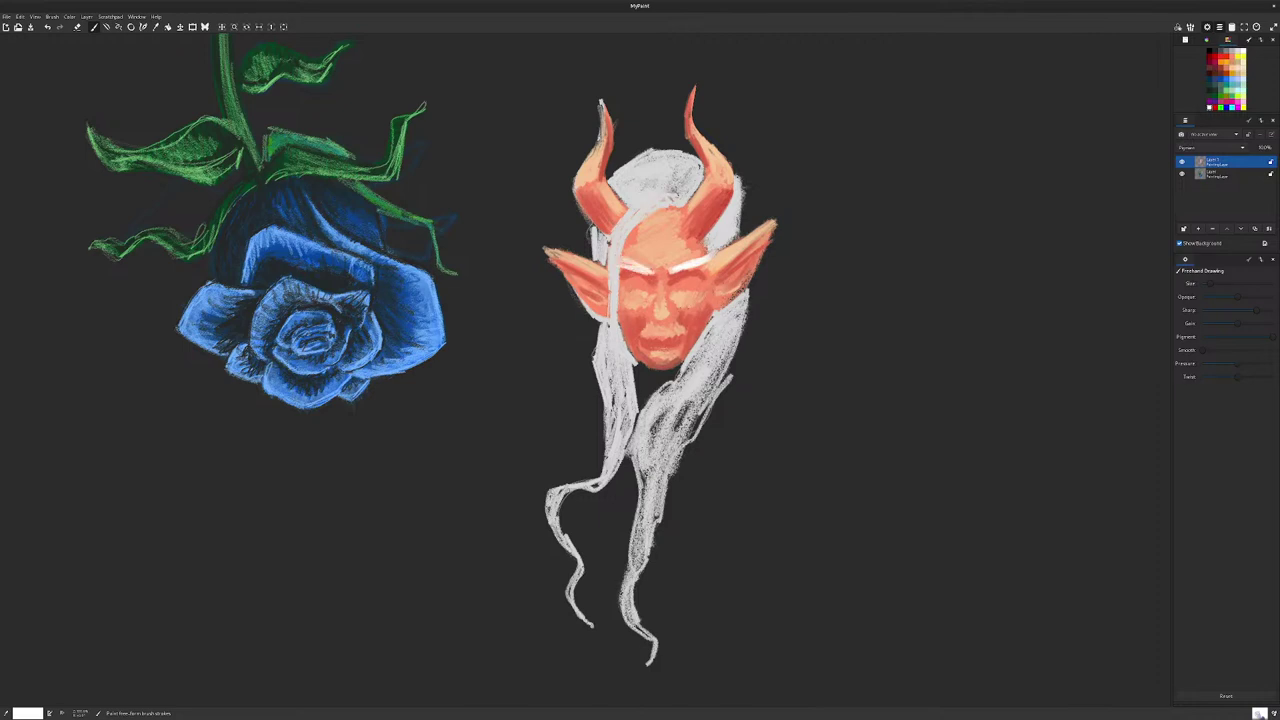
Step: Pick black and fill in both eye shapes beneath the slanted eyebrows
click(1209, 51)
mouse_move(676, 286)
mouse_down()
mouse_move(690, 291)
mouse_move(627, 282)
mouse_up()
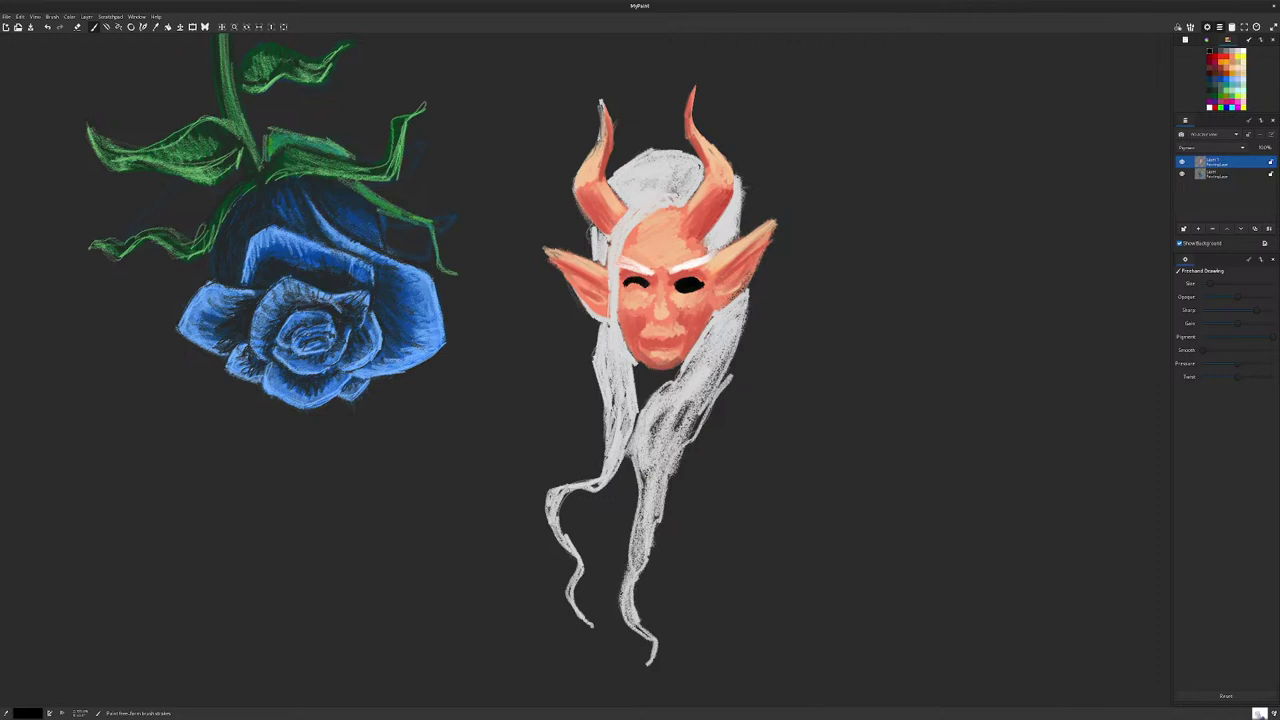
drag(625, 286, 645, 287)
Step: Pick white and a finer brush, rim both eyes with white, and add a short stroke at the eyebrow's inner end
click(1243, 51)
click(1185, 40)
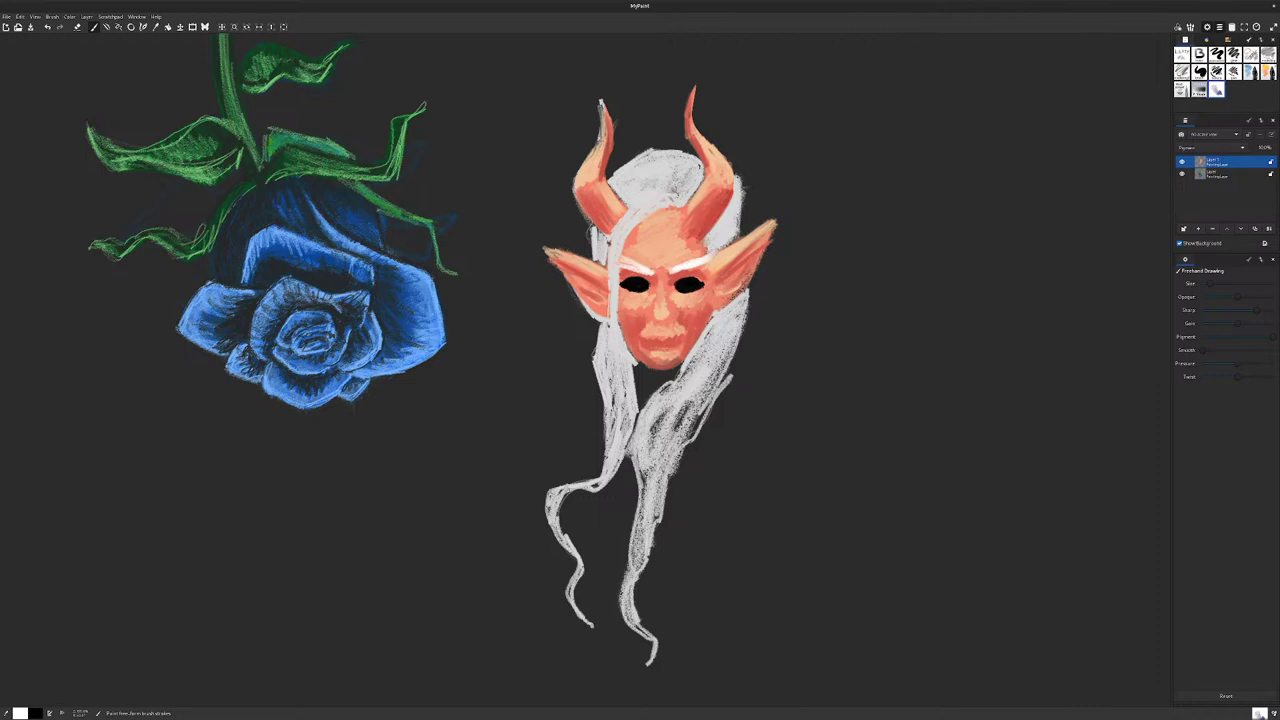
click(1251, 55)
drag(677, 282, 695, 277)
click(1200, 72)
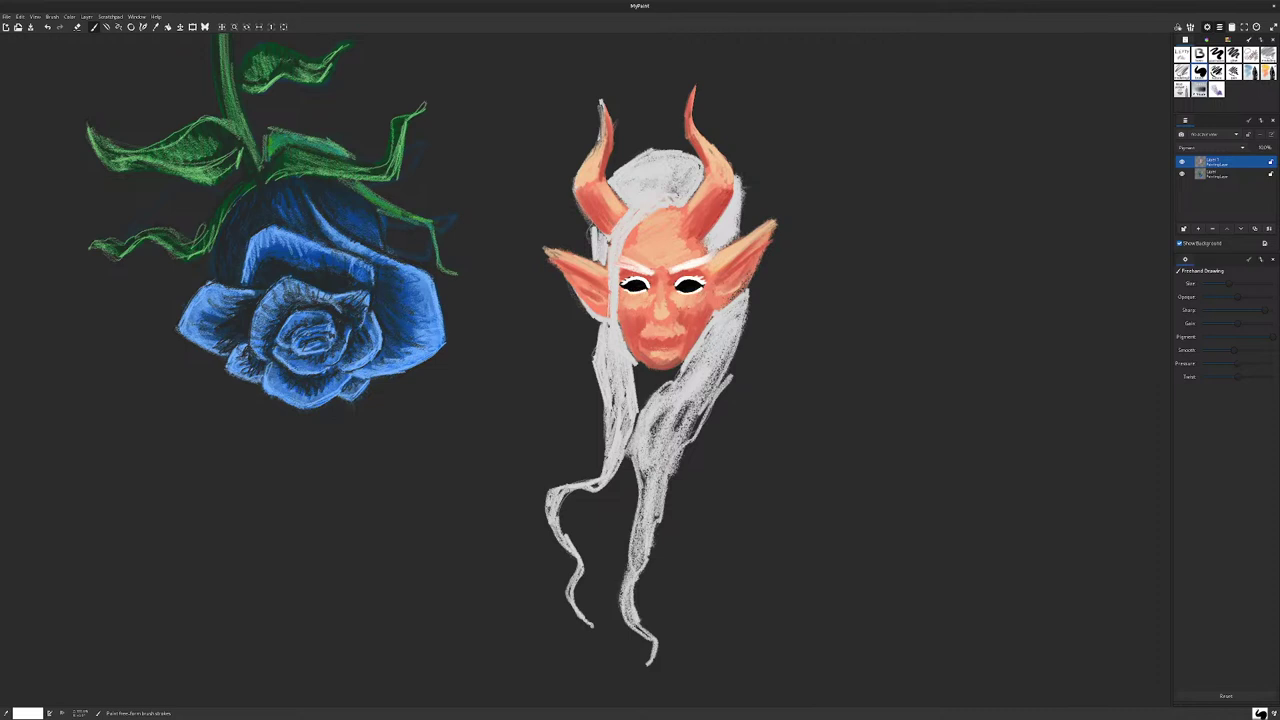
drag(677, 289, 693, 291)
drag(680, 292, 698, 290)
drag(671, 265, 667, 275)
Step: Paint bright white strands along the hairline, over the crown and behind the right horn
drag(657, 201, 616, 242)
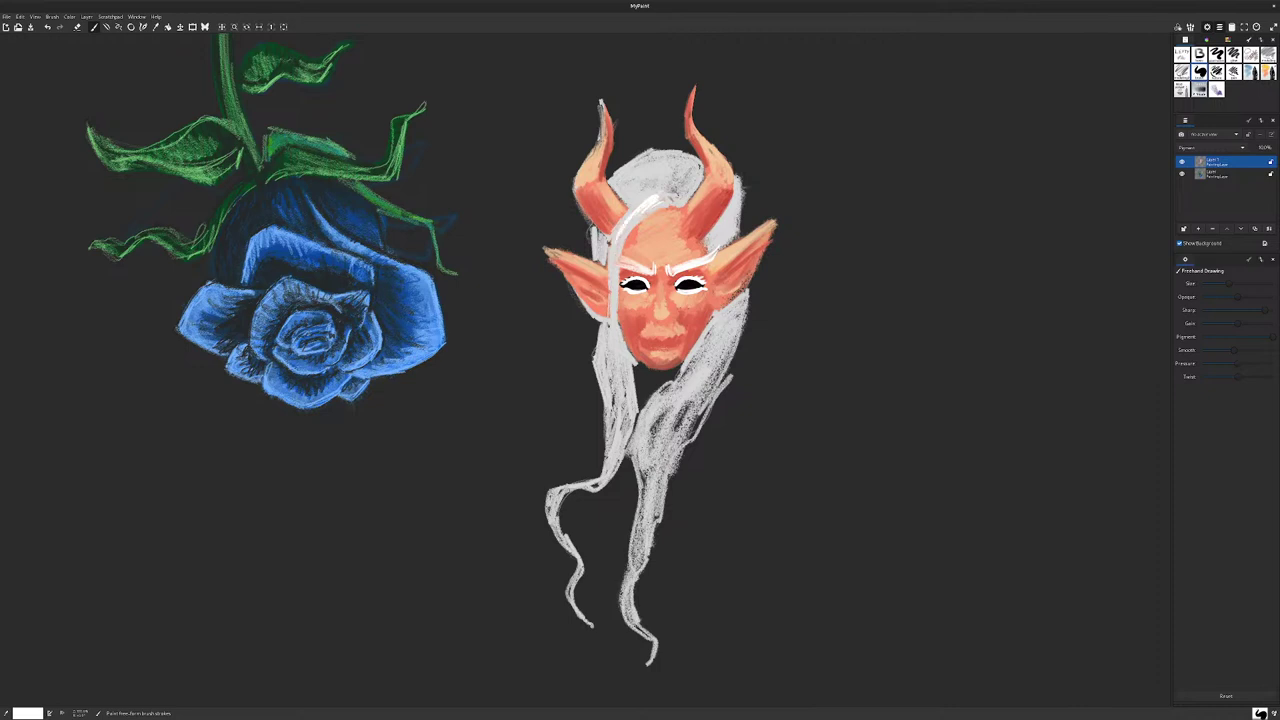
mouse_move(654, 196)
mouse_down()
mouse_move(622, 222)
mouse_move(653, 205)
mouse_up()
mouse_move(670, 153)
mouse_down()
mouse_move(632, 162)
mouse_move(621, 178)
mouse_move(633, 179)
mouse_up()
drag(667, 177, 649, 183)
mouse_move(669, 181)
mouse_down()
mouse_move(623, 187)
mouse_move(687, 159)
mouse_up()
drag(669, 153, 698, 163)
drag(673, 161, 695, 179)
drag(681, 177, 695, 187)
mouse_move(677, 185)
mouse_down()
mouse_move(681, 199)
mouse_move(698, 162)
mouse_move(735, 209)
mouse_move(725, 233)
mouse_up()
drag(723, 225, 721, 236)
drag(741, 186, 733, 228)
Step: Add white highlight strands down the upper part of the long hair locks on both sides of the face
mouse_move(742, 300)
mouse_down()
mouse_move(698, 395)
mouse_move(684, 400)
mouse_move(698, 376)
mouse_move(652, 414)
mouse_move(640, 470)
mouse_up()
drag(700, 354, 662, 408)
drag(612, 334, 620, 426)
drag(613, 346, 610, 390)
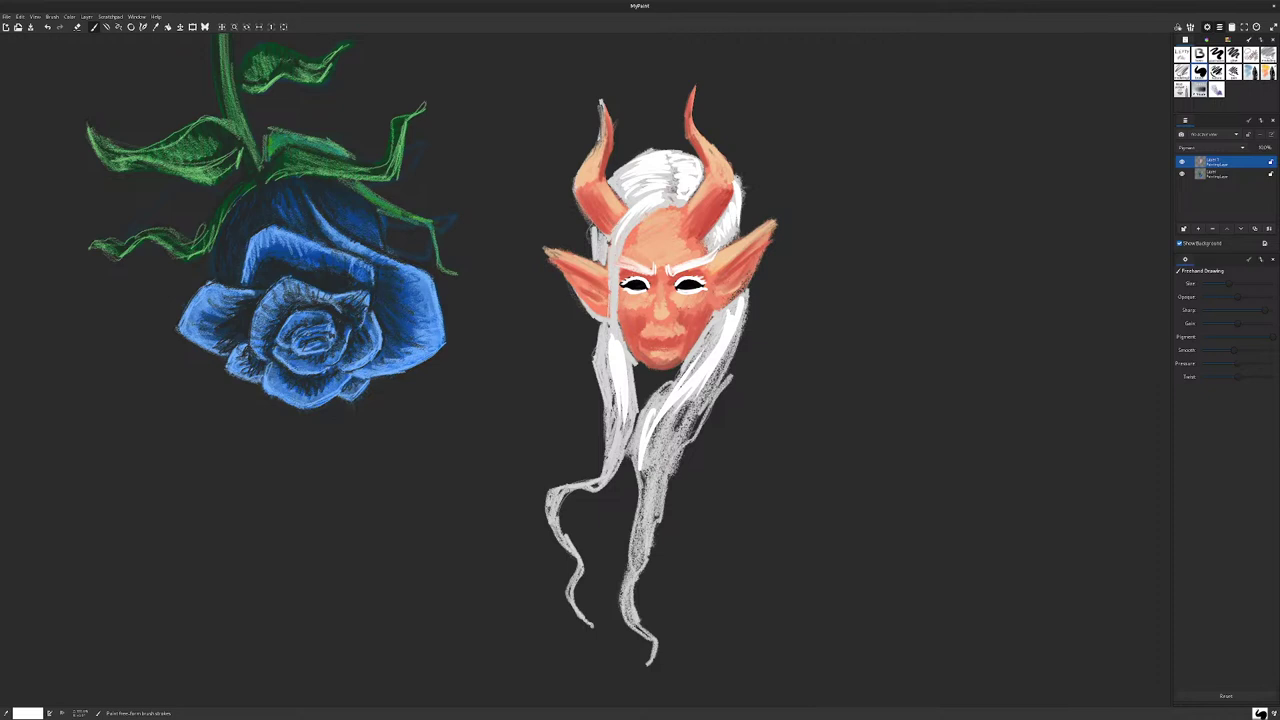
Step: Shade the long right lock with dark gray streaks from beside the ear down to its lower end
click(1228, 40)
click(1215, 51)
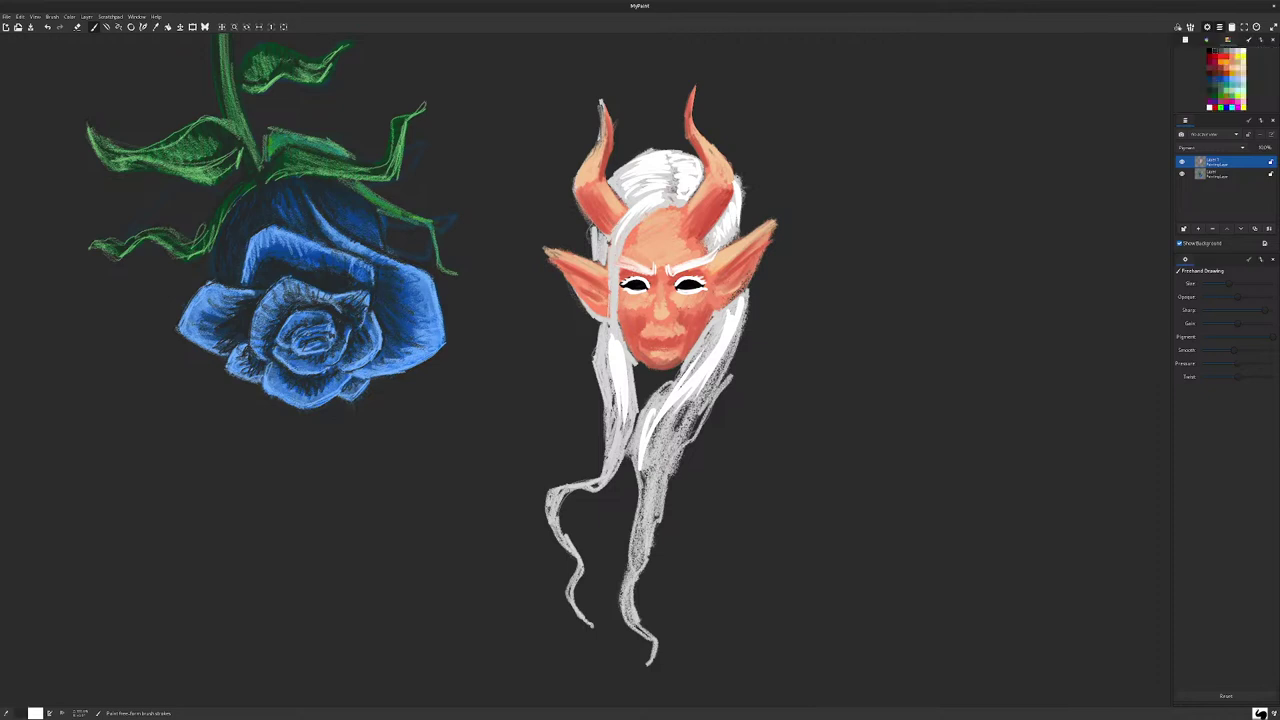
mouse_move(724, 362)
mouse_down()
mouse_move(663, 460)
mouse_move(660, 502)
mouse_up()
drag(668, 458, 651, 544)
drag(674, 432, 651, 516)
click(1221, 51)
drag(722, 360, 660, 494)
mouse_move(678, 426)
mouse_down()
mouse_move(639, 558)
mouse_move(645, 636)
mouse_move(648, 455)
mouse_move(727, 352)
mouse_up()
drag(746, 302, 726, 370)
drag(712, 326, 638, 430)
Step: Shade the left lock, its curling end and the strand falling over the forehead with gray
drag(626, 342, 604, 480)
drag(630, 426, 606, 490)
drag(610, 374, 604, 438)
mouse_move(602, 350)
mouse_down()
mouse_move(606, 446)
mouse_move(600, 366)
mouse_up()
mouse_move(596, 478)
mouse_down()
mouse_move(564, 492)
mouse_move(550, 524)
mouse_move(582, 572)
mouse_up()
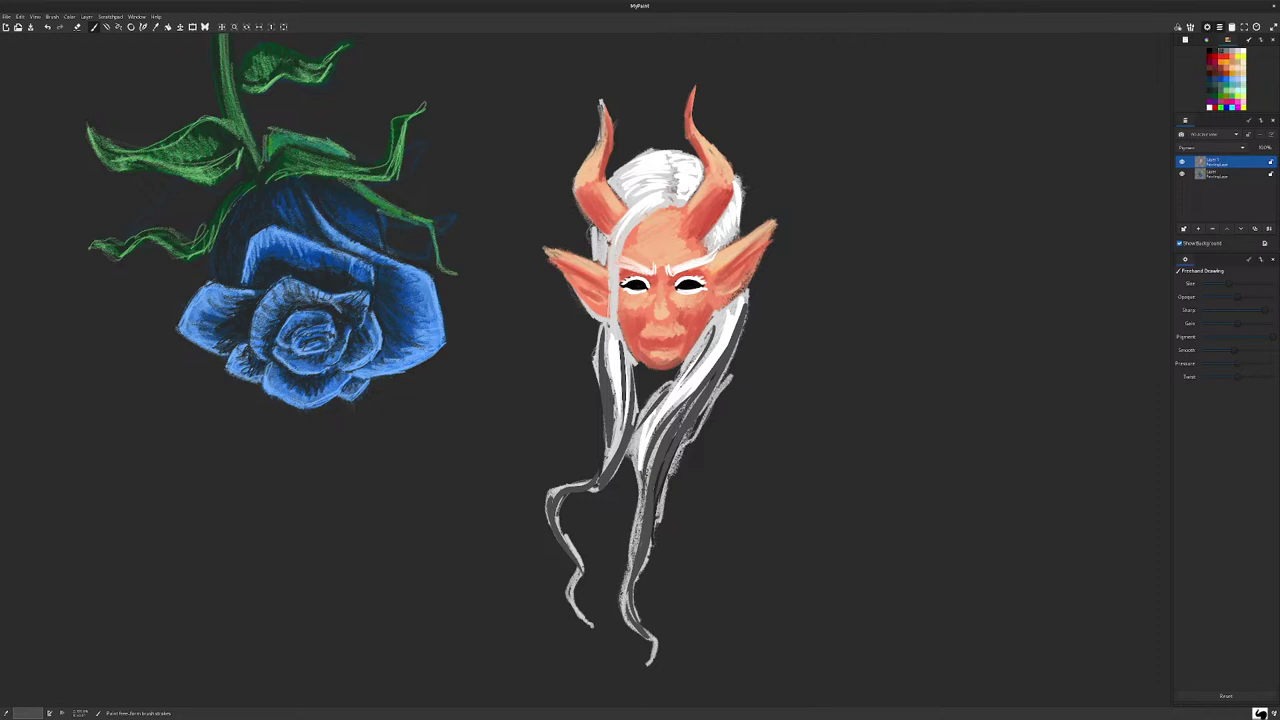
mouse_move(657, 209)
mouse_down()
mouse_move(620, 255)
mouse_move(622, 379)
mouse_up()
Step: Paint the eye centers gray and color the lips green with a soft brush
mouse_move(683, 282)
mouse_down()
mouse_move(695, 291)
mouse_move(641, 289)
mouse_up()
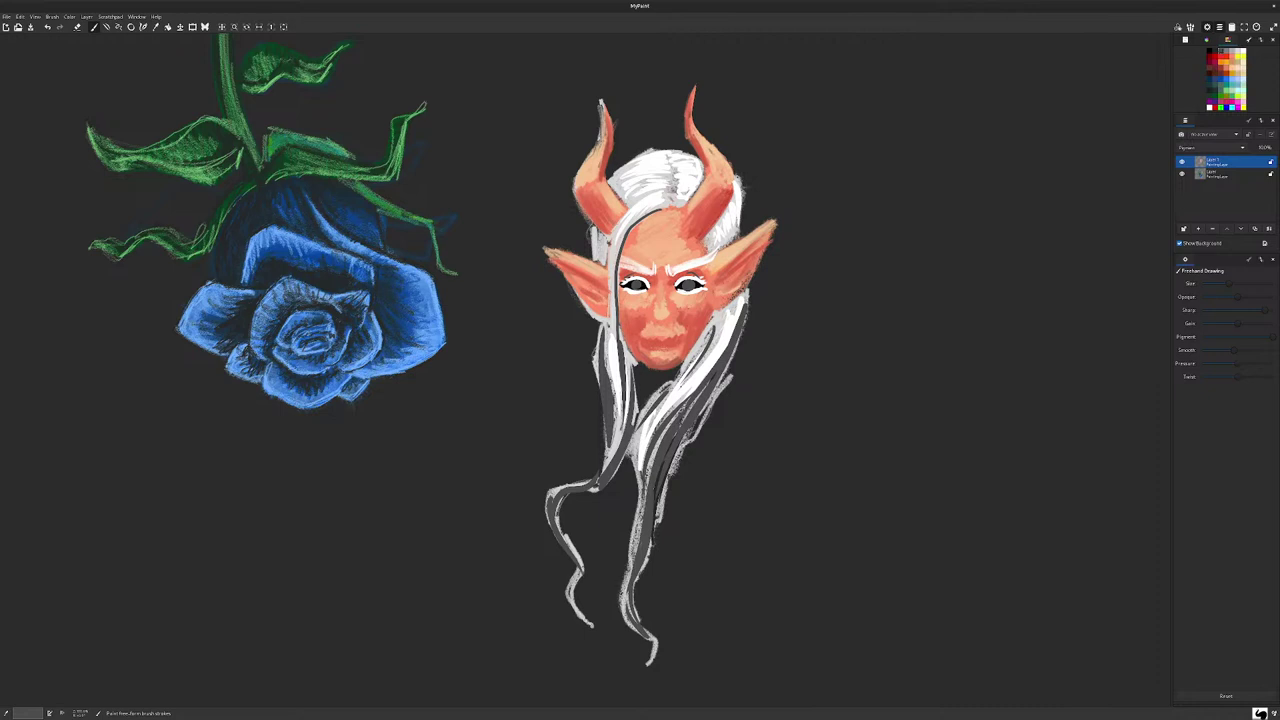
click(1232, 96)
click(1185, 40)
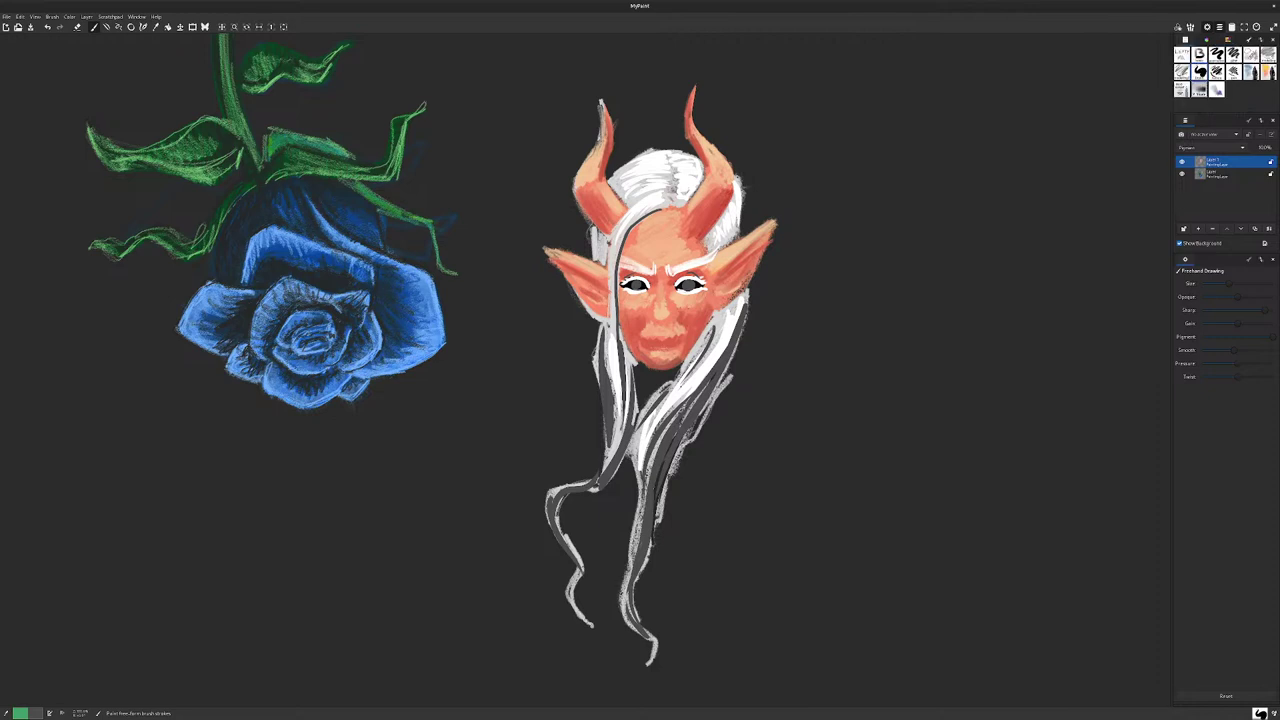
click(1199, 89)
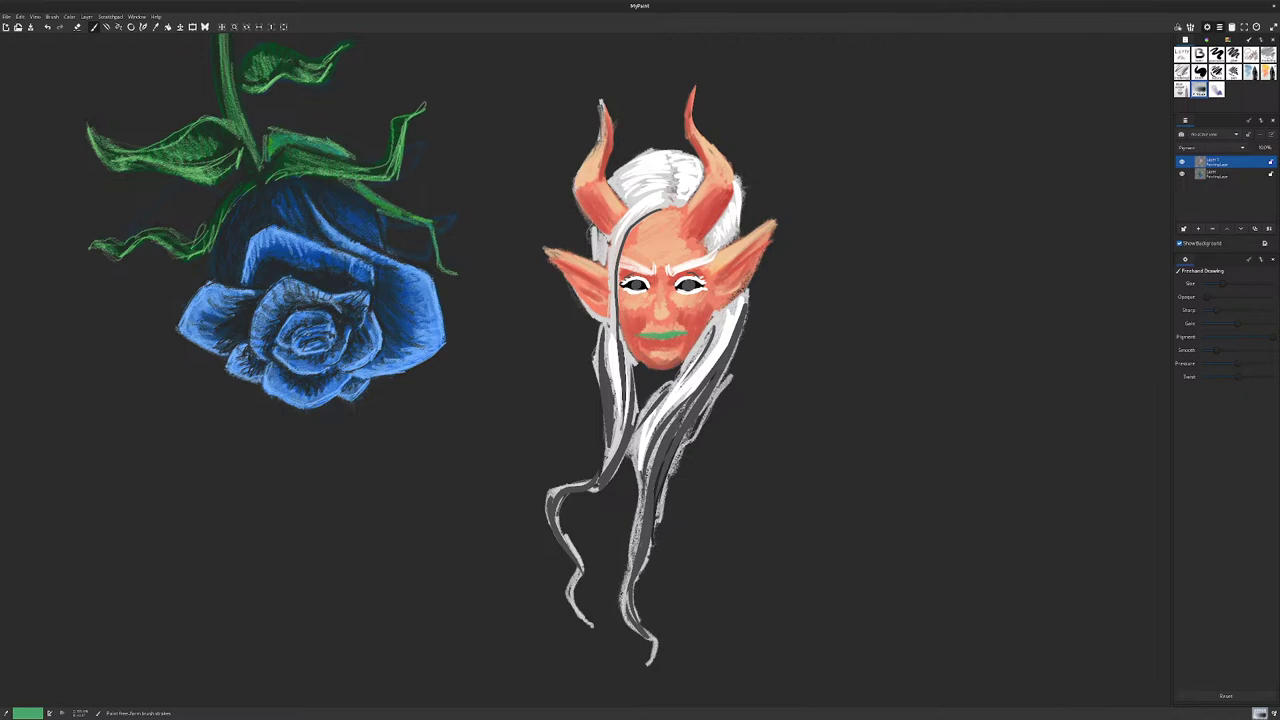
Step: Switch to a thin ink brush and draw the underside of the nose in near-black
click(1216, 55)
key(r)
drag(666, 321, 670, 319)
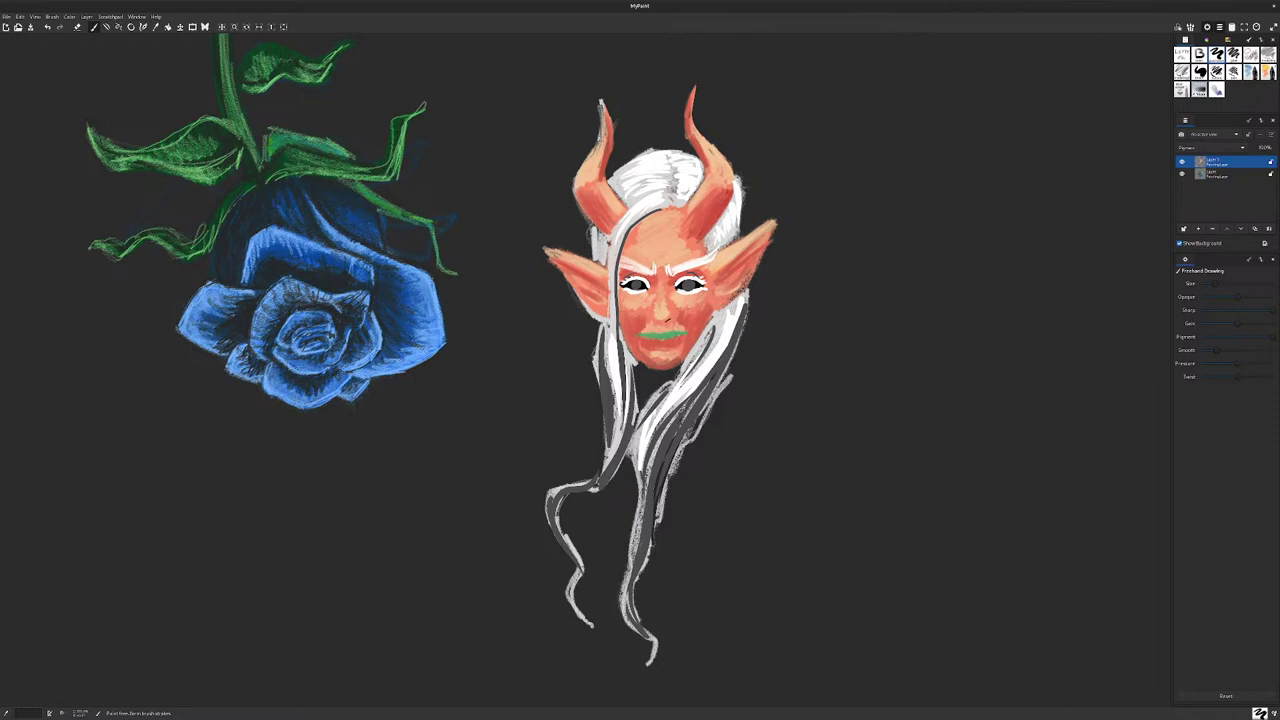
click(1228, 40)
click(1243, 51)
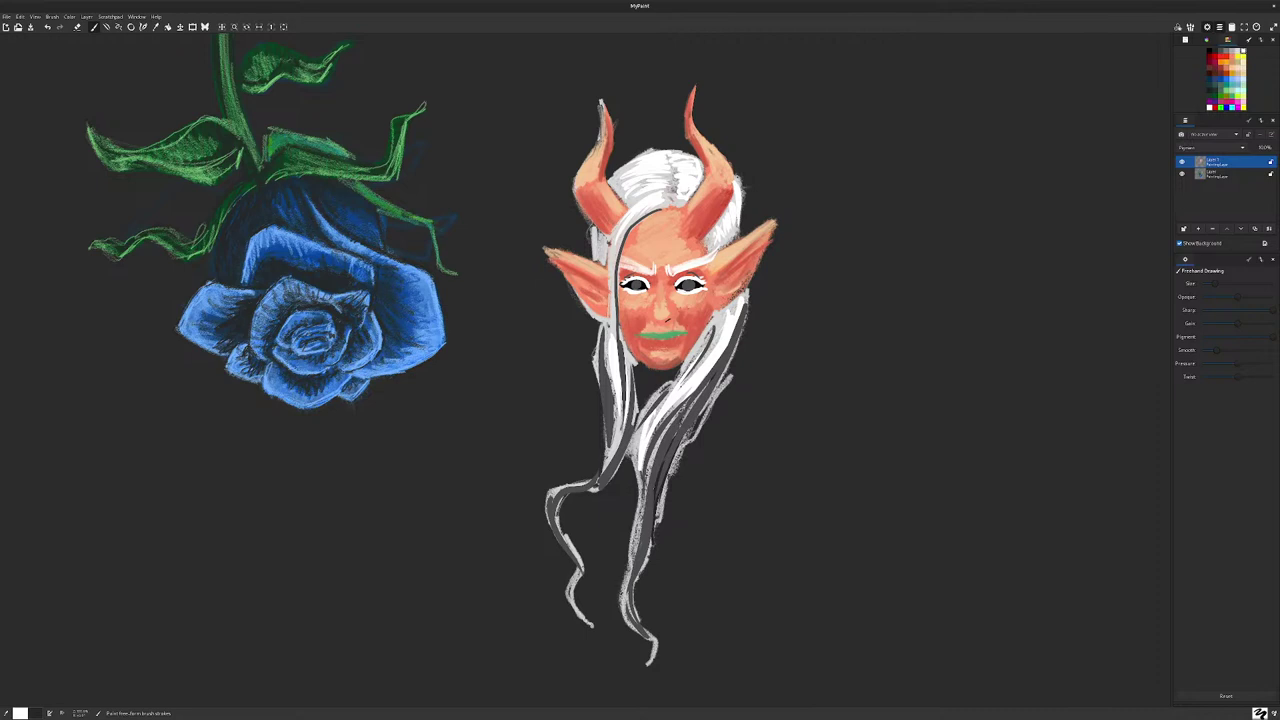
drag(668, 320, 672, 322)
click(1215, 51)
drag(668, 319, 672, 317)
Step: Ink thin dark lines around the eyes and eyebrows, including the frown lines between them
drag(648, 291, 631, 298)
mouse_move(650, 258)
mouse_down()
mouse_move(653, 277)
mouse_move(645, 269)
mouse_move(719, 249)
mouse_move(673, 275)
mouse_up()
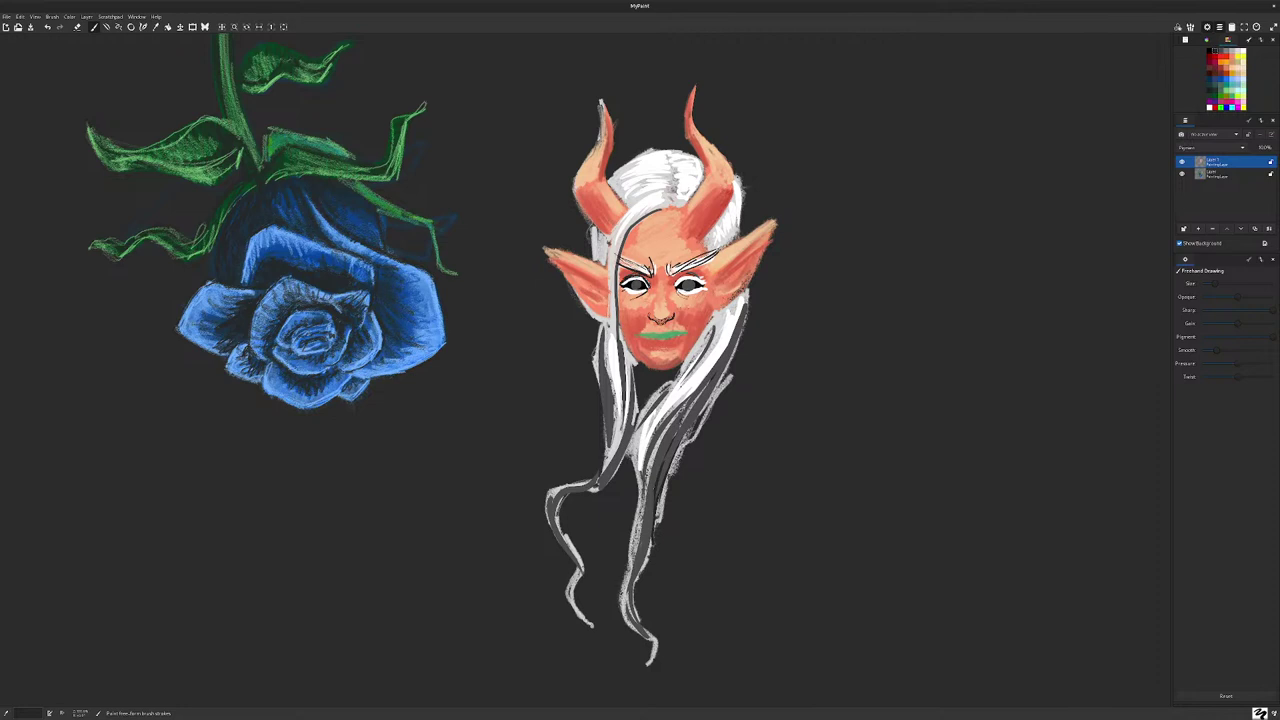
drag(645, 291, 631, 295)
Step: Ink fine dark hair strands between the right horn and the right ear
drag(723, 248, 718, 262)
drag(735, 246, 722, 258)
mouse_move(722, 250)
mouse_down()
mouse_move(726, 216)
mouse_move(722, 248)
mouse_up()
drag(738, 186, 737, 230)
Step: Ink long dark strand lines down the right lock, from below the ear to its lower end
drag(747, 289, 702, 415)
drag(728, 356, 696, 424)
drag(699, 408, 660, 522)
drag(672, 470, 660, 522)
drag(686, 428, 676, 458)
drag(710, 382, 674, 436)
drag(664, 454, 658, 472)
drag(646, 498, 641, 572)
mouse_move(648, 528)
mouse_down()
mouse_move(654, 644)
mouse_move(627, 630)
mouse_up()
drag(653, 462, 638, 530)
drag(703, 389, 681, 415)
drag(684, 441, 664, 487)
Step: Ink dark strand lines down the left lock and outline the left side of the jaw
drag(606, 356, 607, 458)
drag(602, 330, 604, 366)
drag(606, 332, 616, 474)
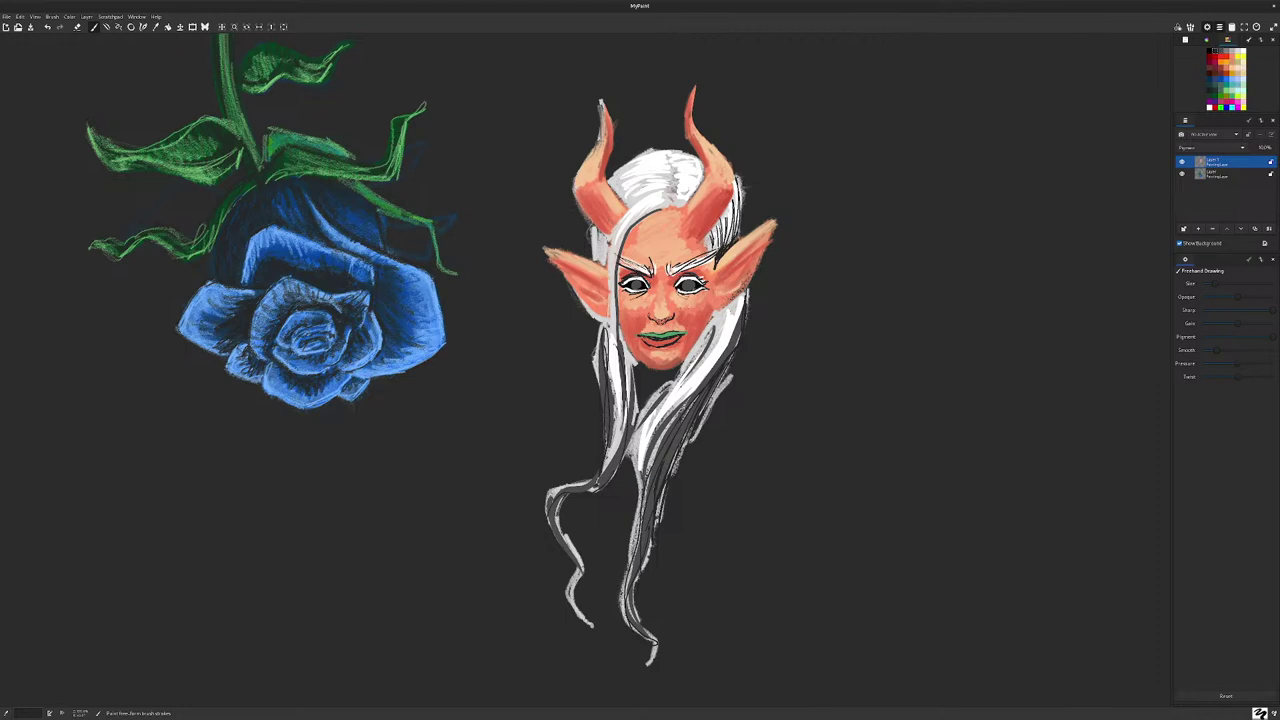
drag(619, 321, 628, 344)
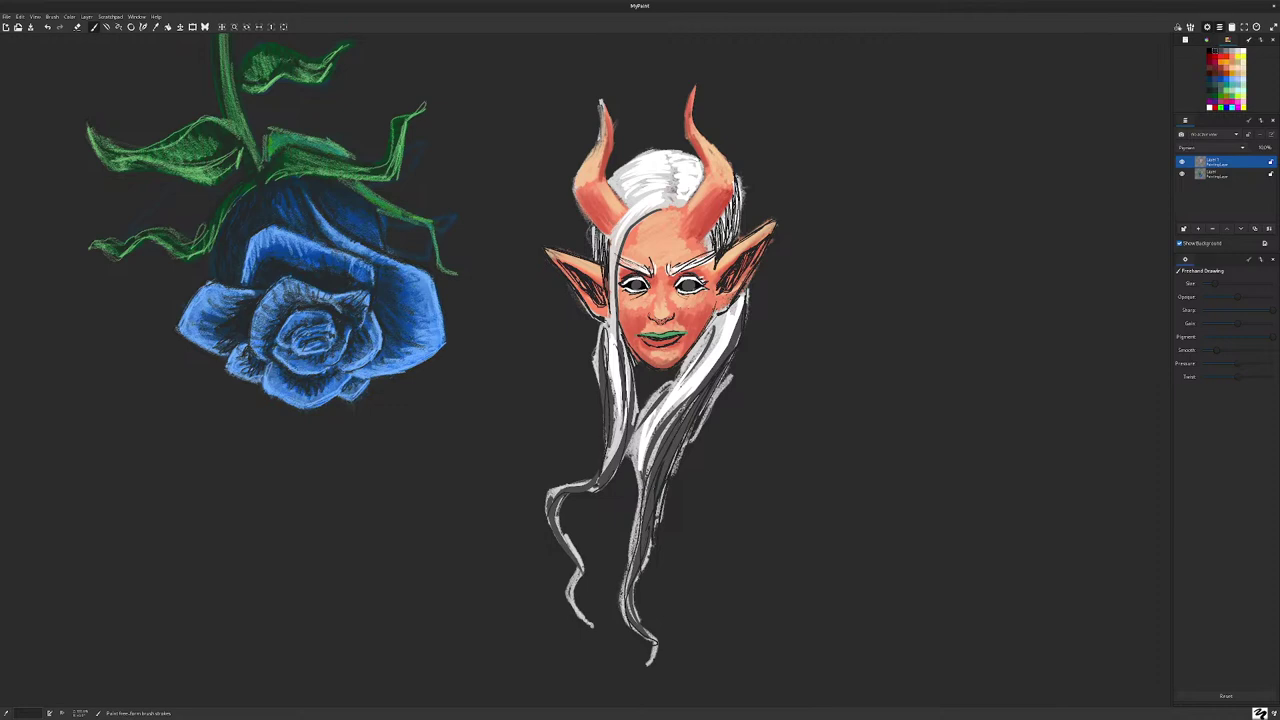
Step: Ink curved dark strands sweeping from the part across the left side of the crown
drag(670, 157, 629, 169)
drag(671, 158, 635, 171)
drag(669, 169, 611, 189)
mouse_move(673, 175)
mouse_down()
mouse_move(613, 189)
mouse_move(621, 199)
mouse_up()
drag(673, 181, 625, 207)
drag(673, 185, 623, 215)
Step: Ink the front strand beside the face, the crown's outer edge and a long line down the right lock
drag(623, 217, 613, 259)
drag(619, 225, 612, 323)
mouse_move(617, 270)
mouse_down()
mouse_move(672, 196)
mouse_move(698, 194)
mouse_move(675, 180)
mouse_move(690, 170)
mouse_move(676, 155)
mouse_move(640, 156)
mouse_up()
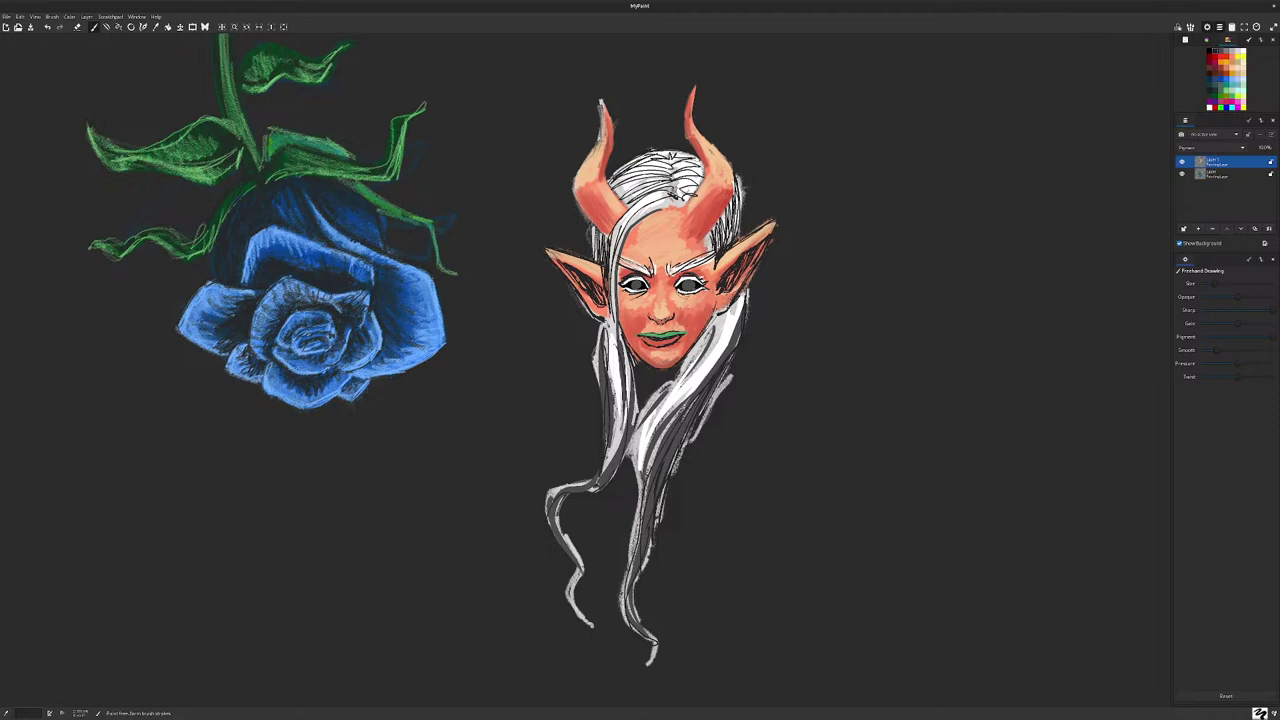
mouse_move(738, 313)
mouse_down()
mouse_move(634, 467)
mouse_move(684, 372)
mouse_move(637, 462)
mouse_up()
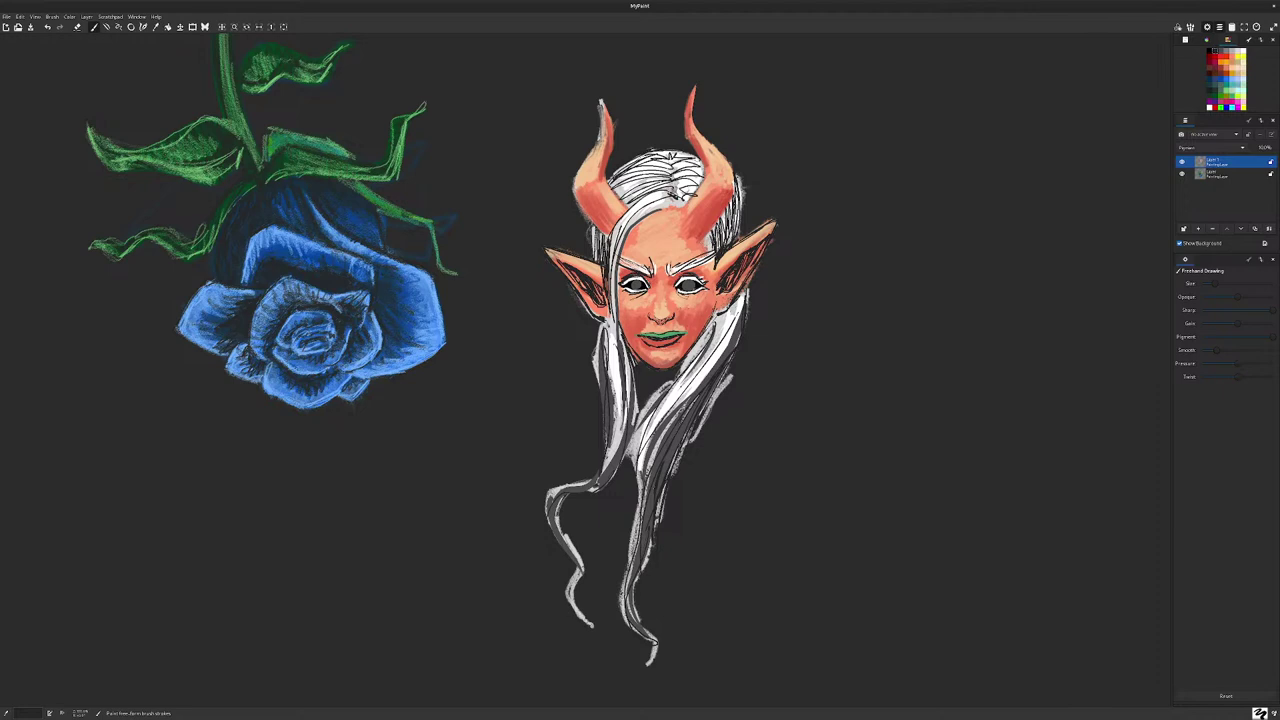
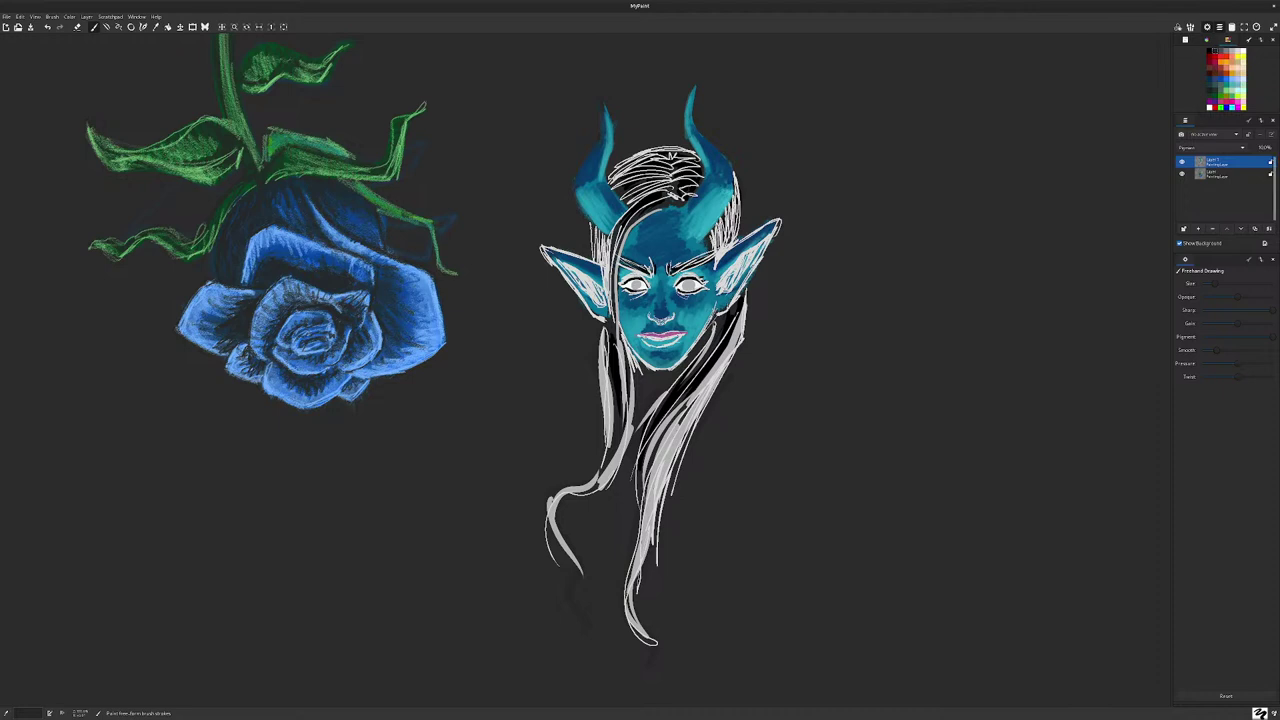
click(1185, 40)
click(1217, 90)
click(1199, 90)
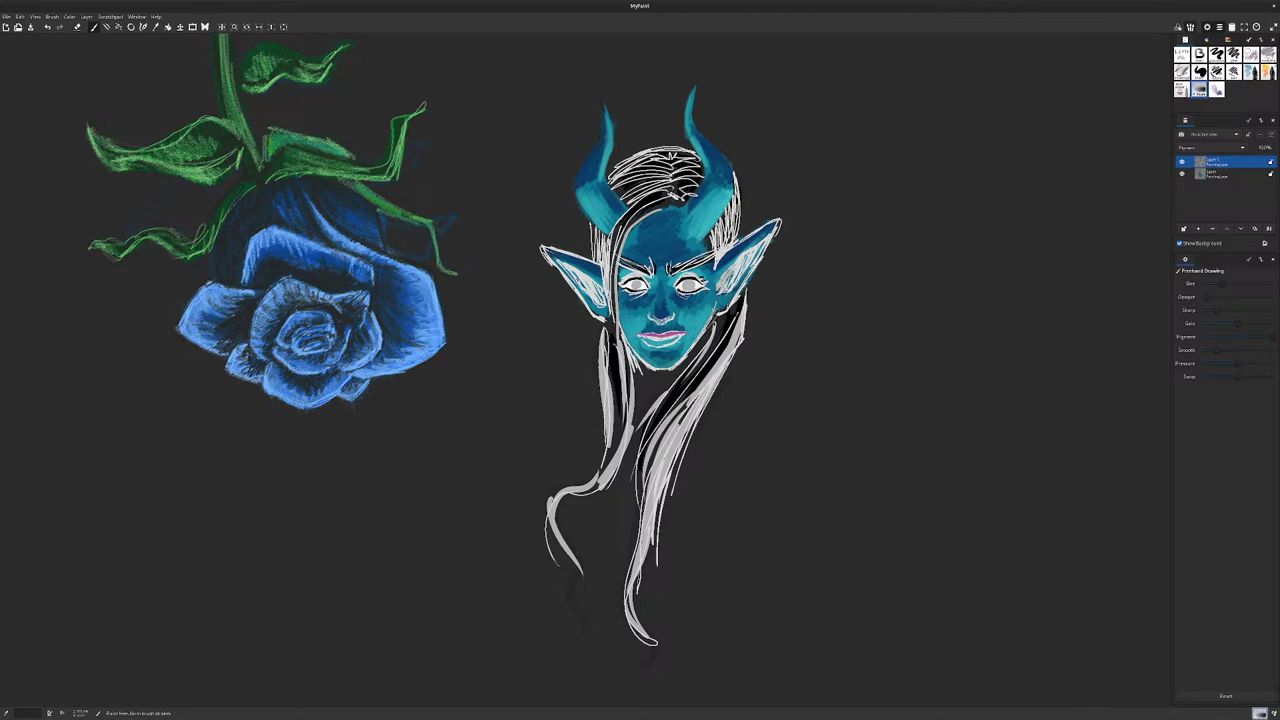
key(b)
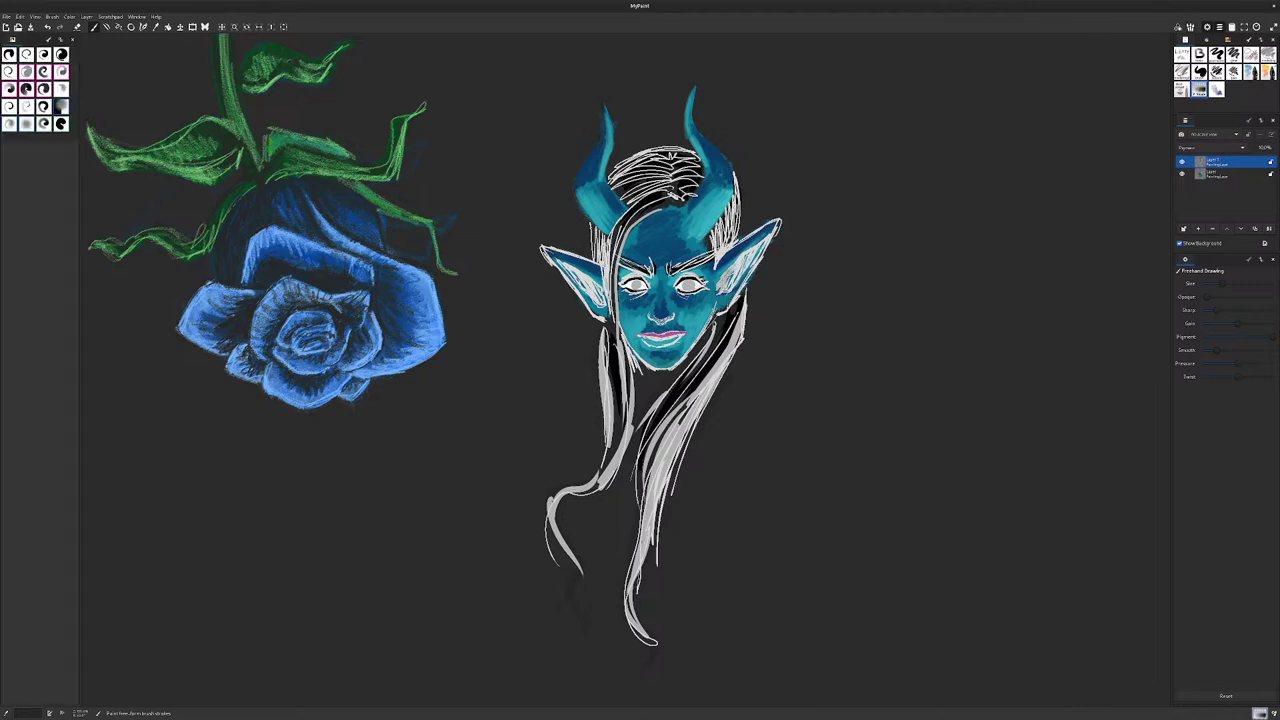
click(61, 107)
key(shift+i)
key(shift+i)
drag(636, 231, 633, 245)
click(73, 40)
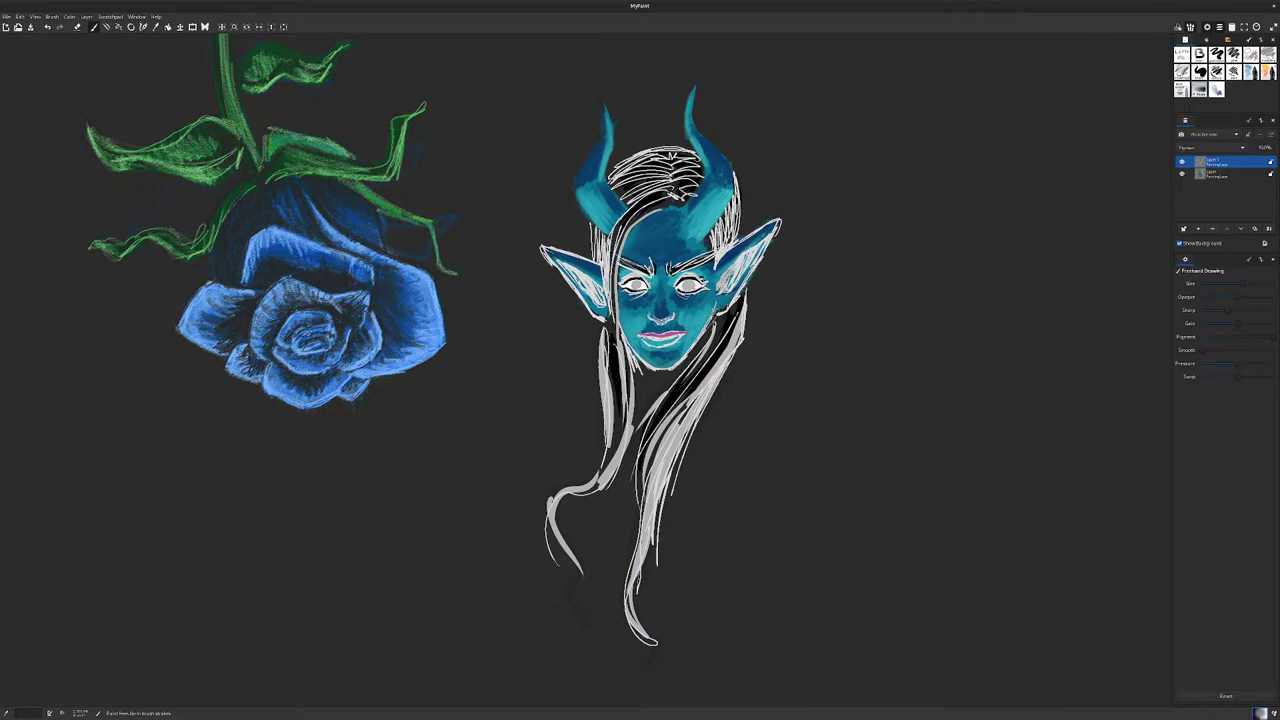
Step: Pick a blending brush from another brush group and smooth the horns, face, lips and inner ears
click(1190, 27)
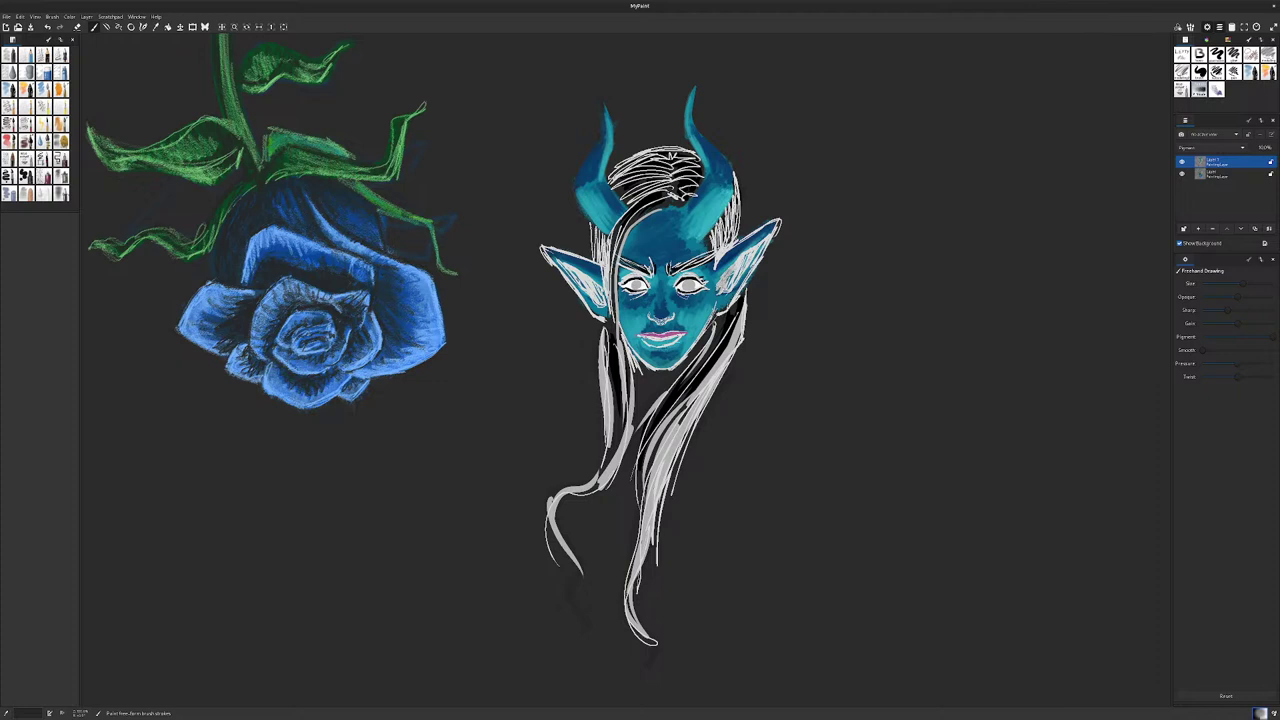
click(61, 141)
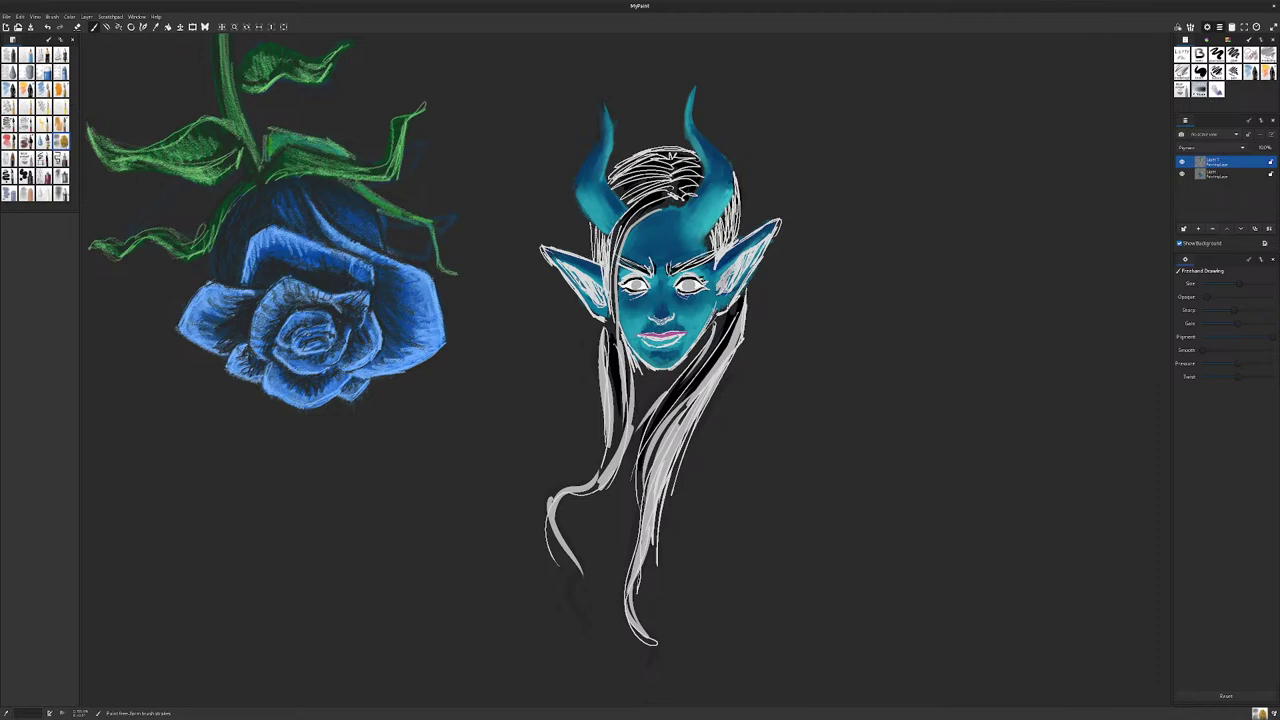
drag(643, 342, 680, 341)
drag(734, 273, 732, 290)
mouse_move(594, 291)
mouse_down()
mouse_move(602, 305)
mouse_move(573, 272)
mouse_move(598, 286)
mouse_move(598, 306)
mouse_move(588, 300)
mouse_up()
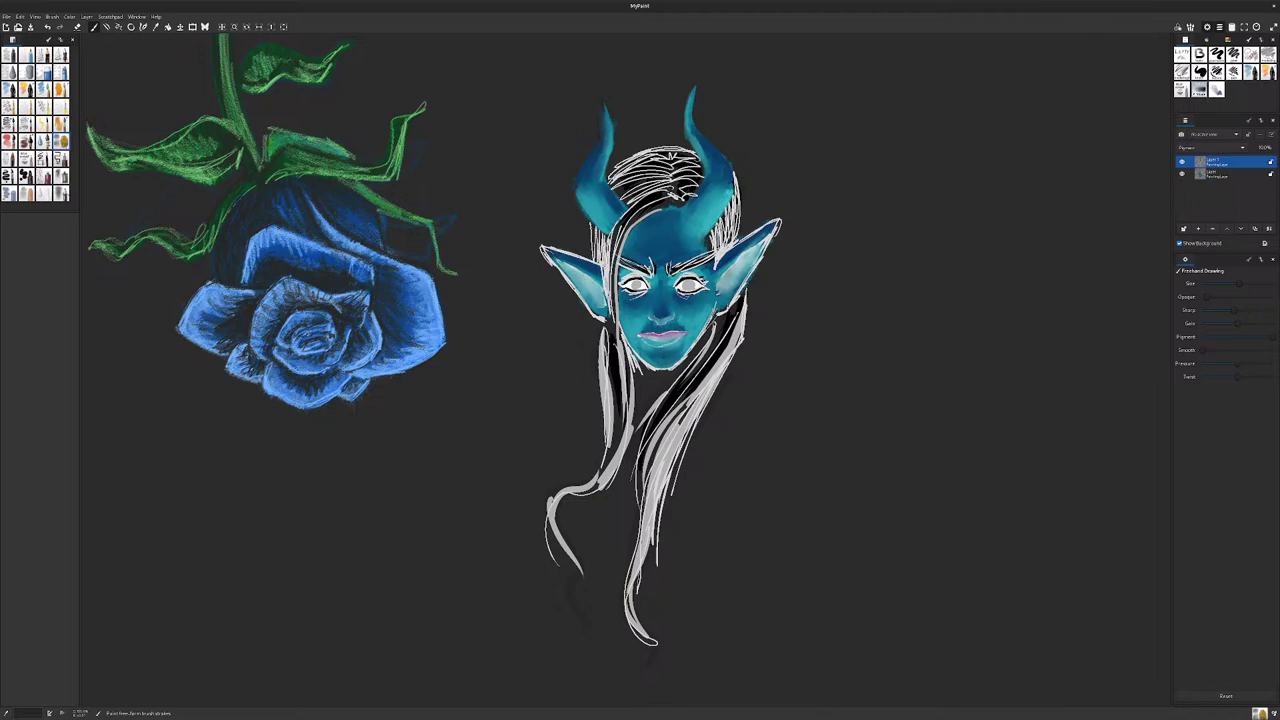
drag(765, 240, 732, 266)
Step: Blend the inked strands of the front lock, the hair by the left ear and the crown
drag(622, 224, 612, 312)
mouse_move(612, 250)
mouse_down()
mouse_move(612, 318)
mouse_move(605, 274)
mouse_up()
drag(597, 232, 598, 259)
drag(669, 188, 622, 198)
drag(670, 170, 618, 190)
mouse_move(661, 158)
mouse_down()
mouse_move(618, 181)
mouse_move(631, 165)
mouse_up()
mouse_move(632, 162)
mouse_down()
mouse_move(610, 188)
mouse_move(653, 159)
mouse_up()
drag(677, 148, 655, 163)
drag(693, 154, 667, 174)
drag(693, 169, 673, 187)
drag(691, 182, 681, 197)
drag(695, 193, 641, 208)
drag(663, 199, 643, 207)
Step: Blend the strands of the left lock from beside the face down to its curling end
drag(610, 282, 625, 410)
mouse_move(619, 343)
mouse_down()
mouse_move(624, 411)
mouse_move(609, 444)
mouse_up()
drag(609, 374, 609, 438)
mouse_move(612, 390)
mouse_down()
mouse_move(610, 440)
mouse_move(612, 403)
mouse_up()
mouse_move(612, 394)
mouse_down()
mouse_move(616, 468)
mouse_move(564, 496)
mouse_move(550, 524)
mouse_up()
Step: Blend the black, gray and white strands along the whole right lock
drag(682, 392, 646, 484)
mouse_move(700, 364)
mouse_down()
mouse_move(654, 458)
mouse_move(722, 332)
mouse_move(708, 344)
mouse_up()
drag(748, 302, 720, 374)
drag(704, 390, 686, 418)
drag(730, 344, 642, 506)
mouse_move(678, 414)
mouse_down()
mouse_move(644, 494)
mouse_move(632, 575)
mouse_up()
drag(657, 494, 638, 558)
drag(702, 385, 684, 409)
mouse_move(734, 337)
mouse_down()
mouse_move(690, 395)
mouse_move(703, 357)
mouse_up()
Step: Blend the hair between the right horn and ear, and soften both eyebrows
drag(720, 226, 718, 246)
drag(732, 212, 724, 240)
mouse_move(738, 202)
mouse_down()
mouse_move(728, 228)
mouse_move(735, 190)
mouse_move(732, 244)
mouse_move(714, 262)
mouse_move(717, 252)
mouse_up()
drag(676, 269, 701, 258)
mouse_move(620, 262)
mouse_down()
mouse_move(650, 272)
mouse_move(620, 264)
mouse_up()
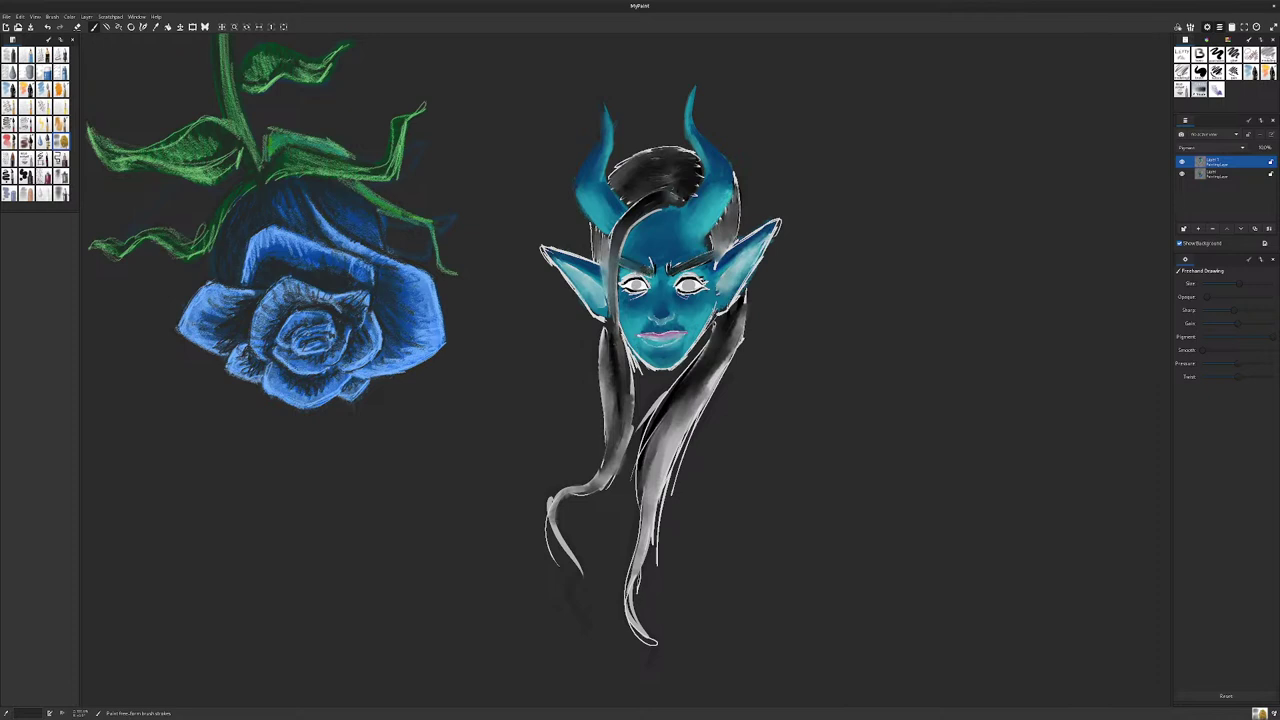
Step: Smooth the front strand and crown again, and soften the hair beside both ears
mouse_move(659, 210)
mouse_down()
mouse_move(620, 252)
mouse_move(612, 244)
mouse_up()
mouse_move(674, 178)
mouse_down()
mouse_move(654, 190)
mouse_move(622, 164)
mouse_up()
mouse_move(626, 160)
mouse_down()
mouse_move(612, 174)
mouse_move(634, 158)
mouse_move(694, 155)
mouse_up()
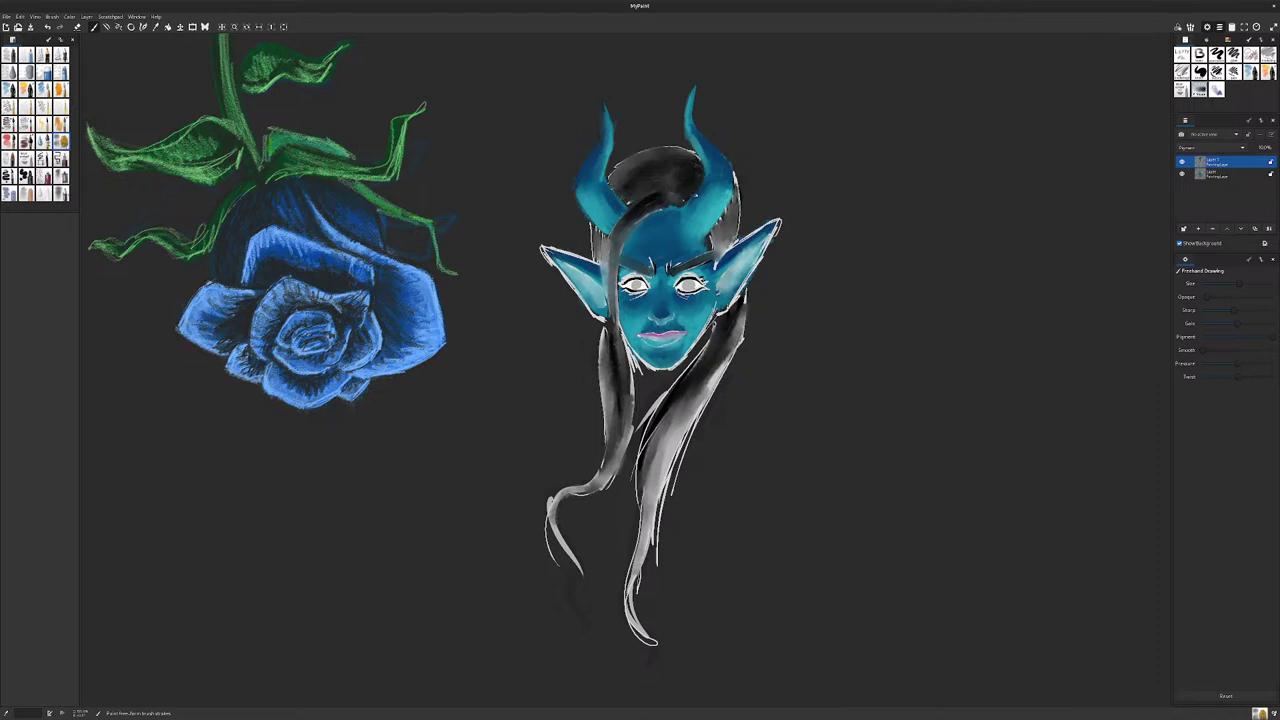
drag(598, 267, 604, 277)
mouse_move(717, 258)
mouse_down()
mouse_move(713, 270)
mouse_move(718, 257)
mouse_up()
drag(736, 234, 730, 246)
Step: Smudge the white edges and trailing ends of both long locks into soft, hazy shapes
mouse_move(602, 328)
mouse_down()
mouse_move(600, 410)
mouse_move(643, 423)
mouse_move(638, 470)
mouse_up()
mouse_move(674, 420)
mouse_down()
mouse_move(642, 478)
mouse_move(626, 594)
mouse_move(624, 624)
mouse_move(655, 643)
mouse_up()
mouse_move(578, 566)
mouse_down()
mouse_move(546, 505)
mouse_move(632, 430)
mouse_move(606, 438)
mouse_up()
mouse_move(606, 438)
mouse_down()
mouse_move(630, 408)
mouse_move(604, 404)
mouse_up()
drag(620, 325, 634, 385)
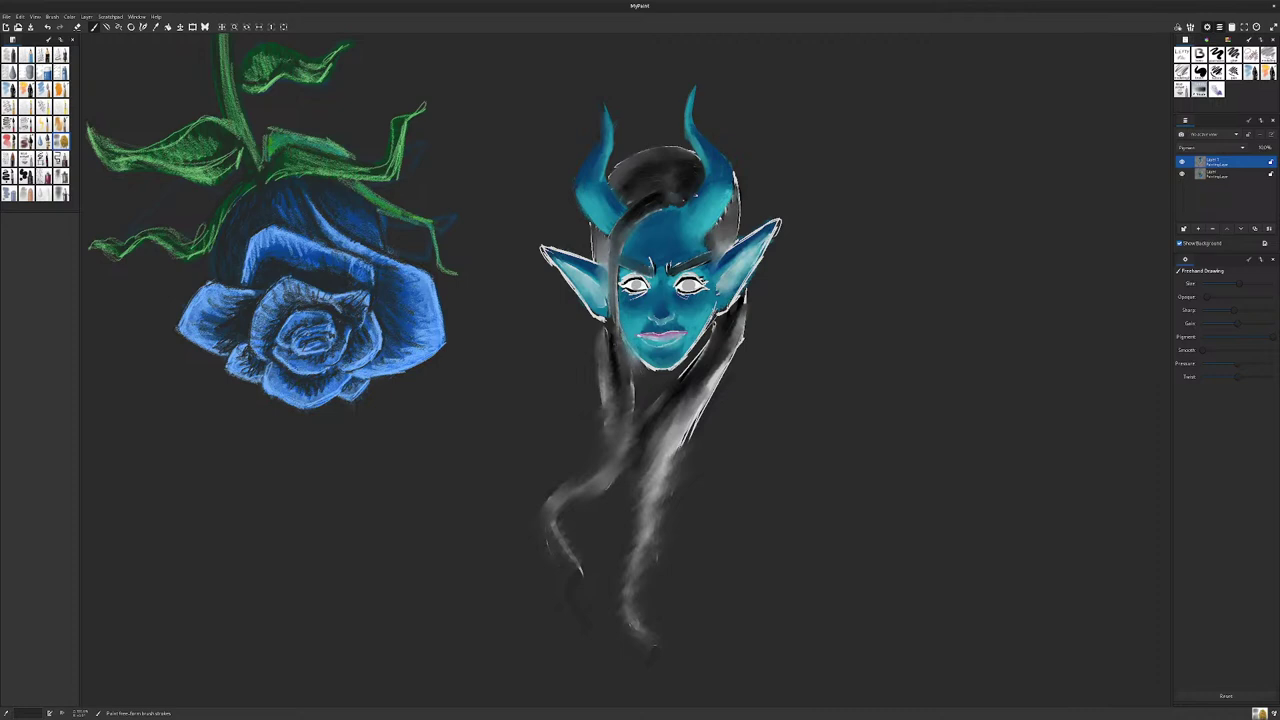
Step: Soften the white outlines around the jaw, both ears and the outer edges of the hair
mouse_move(708, 340)
mouse_down()
mouse_move(680, 379)
mouse_move(642, 365)
mouse_up()
drag(744, 288, 722, 314)
mouse_move(782, 224)
mouse_down()
mouse_move(754, 270)
mouse_move(731, 250)
mouse_up()
drag(739, 234, 734, 173)
mouse_move(592, 234)
mouse_down()
mouse_move(592, 262)
mouse_move(542, 247)
mouse_move(605, 321)
mouse_up()
drag(551, 247, 571, 255)
drag(737, 242, 721, 258)
drag(778, 220, 769, 232)
drag(594, 252, 564, 266)
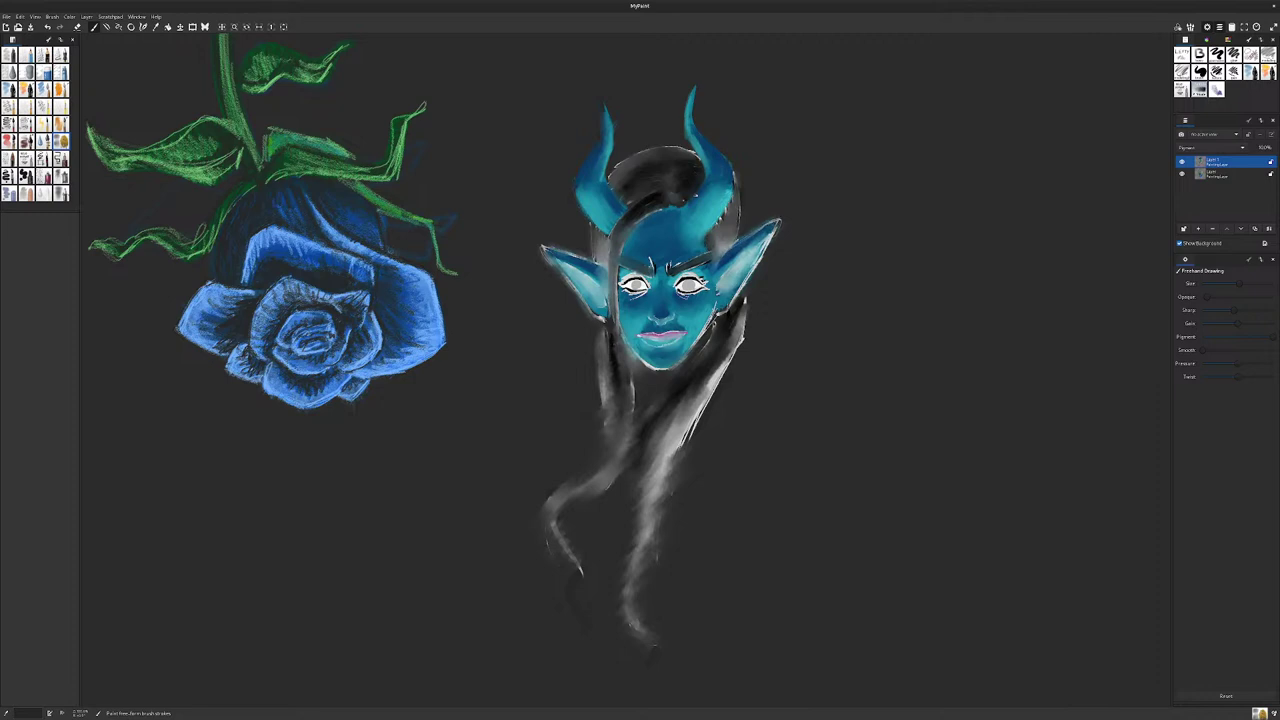
drag(665, 368, 643, 362)
drag(716, 312, 691, 347)
Step: Blend the white lines around both eyes into the surrounding blue skin
mouse_move(677, 279)
mouse_down()
mouse_move(707, 282)
mouse_move(676, 284)
mouse_move(696, 290)
mouse_up()
mouse_move(694, 294)
mouse_down()
mouse_move(710, 284)
mouse_move(628, 292)
mouse_up()
mouse_move(638, 294)
mouse_down()
mouse_move(618, 286)
mouse_move(628, 276)
mouse_up()
drag(628, 274, 652, 280)
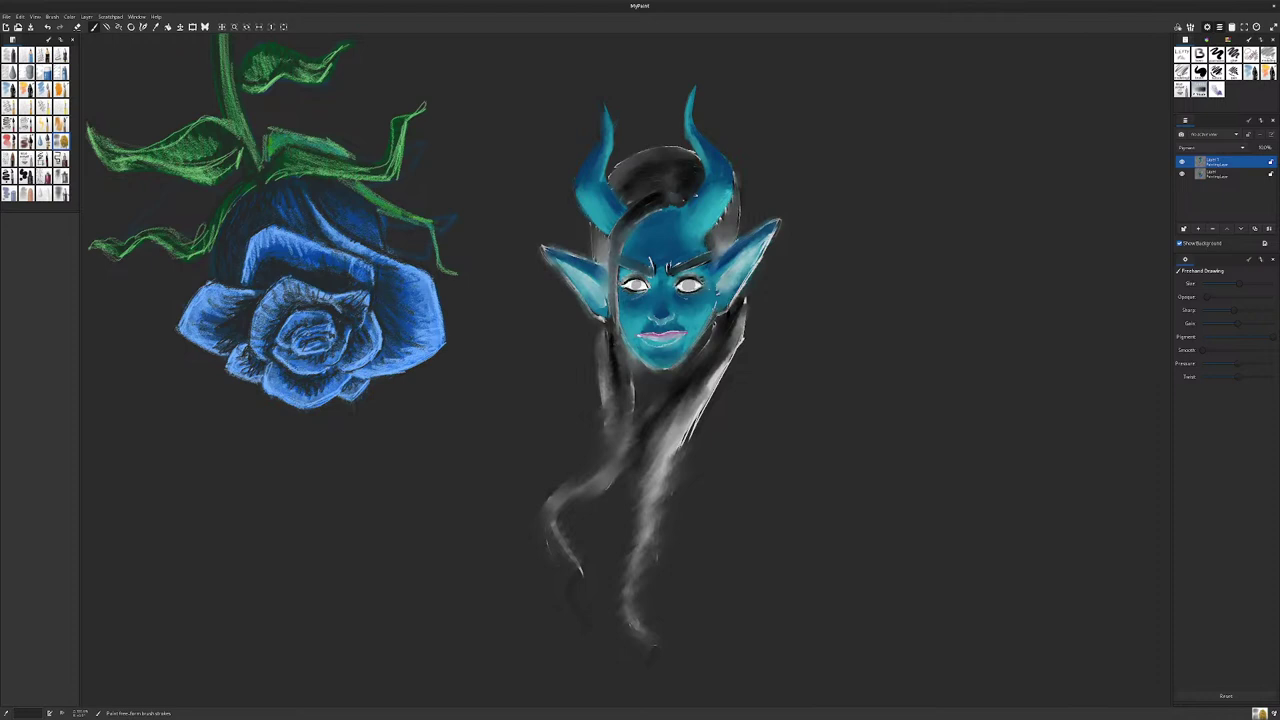
Step: Blend the pale marks around the brows and forehead into the blue skin
drag(666, 262, 680, 274)
drag(682, 273, 696, 277)
drag(650, 258, 654, 270)
Step: Smudge the remaining white edges and tips of both long hair locks into soft grey shapes
drag(609, 352, 611, 397)
mouse_move(605, 330)
mouse_down()
mouse_move(602, 407)
mouse_move(630, 404)
mouse_up()
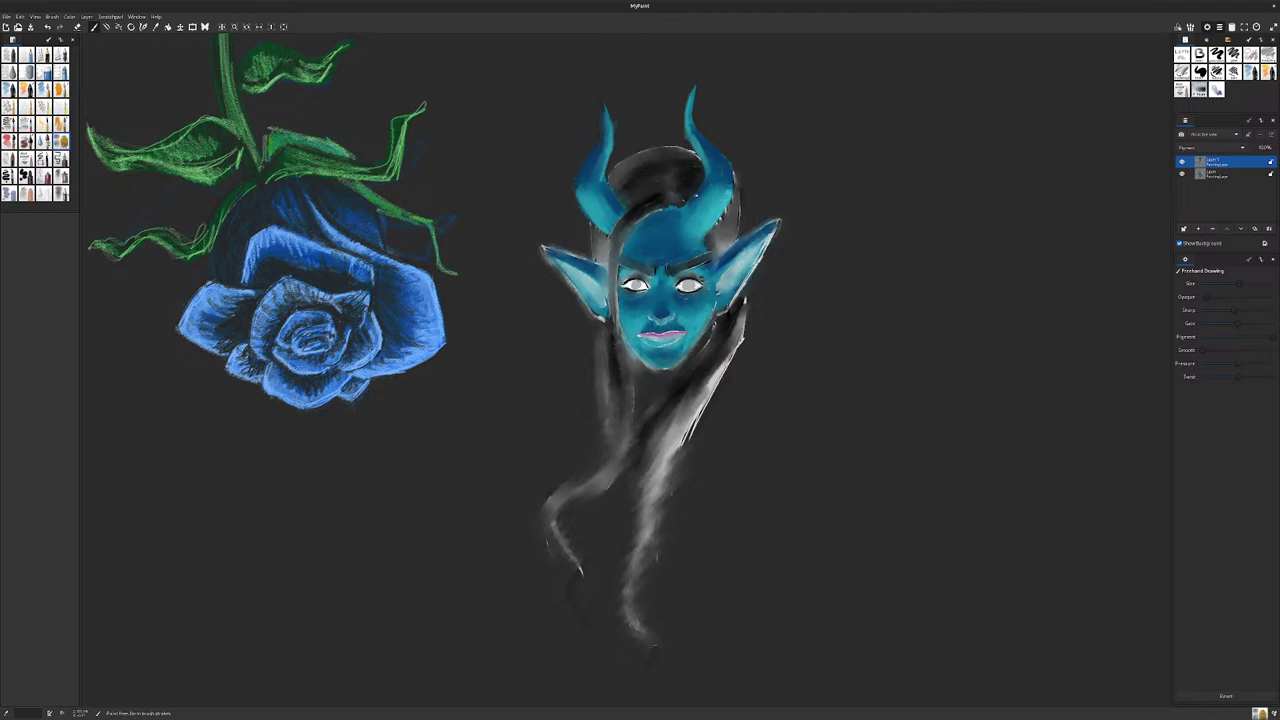
mouse_move(604, 480)
mouse_down()
mouse_move(552, 501)
mouse_move(580, 573)
mouse_move(676, 407)
mouse_up()
drag(692, 420, 662, 482)
mouse_move(743, 334)
mouse_down()
mouse_move(700, 408)
mouse_move(741, 315)
mouse_move(672, 494)
mouse_up()
mouse_move(686, 416)
mouse_down()
mouse_move(652, 510)
mouse_move(658, 532)
mouse_up()
drag(668, 484, 633, 624)
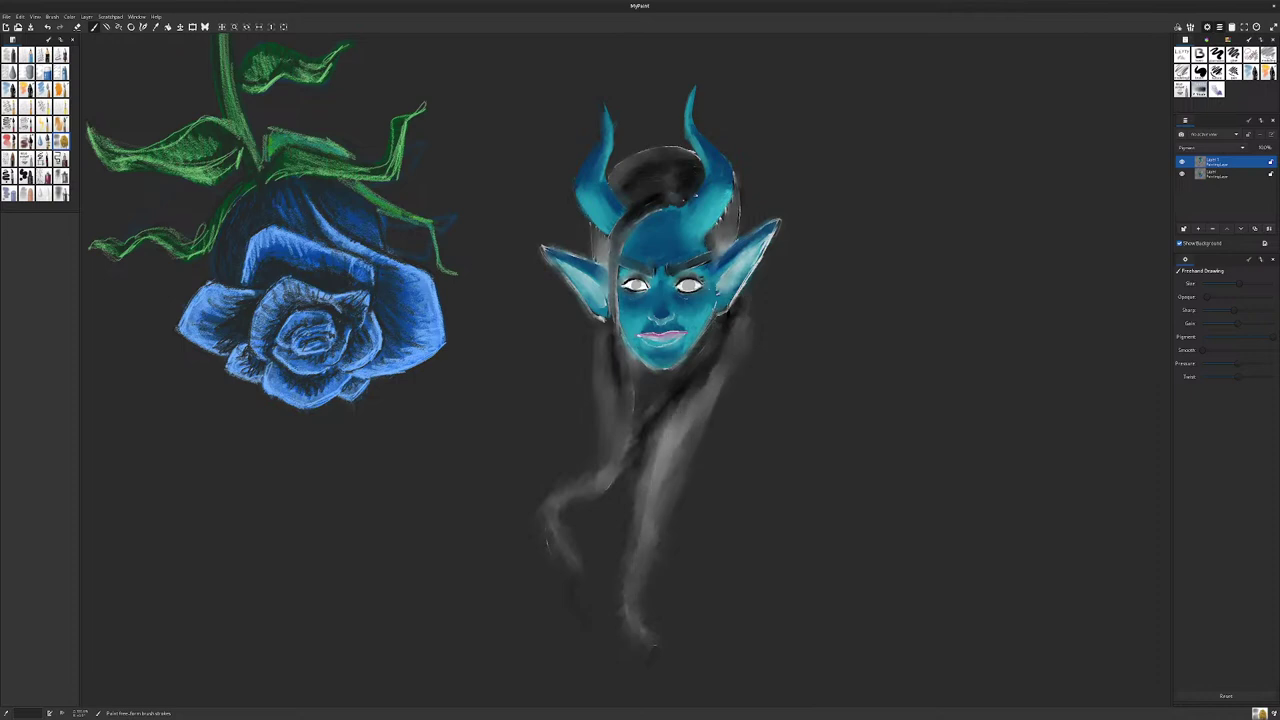
drag(622, 476, 600, 489)
drag(631, 437, 627, 460)
Step: Soften the white outlines and tips of both pointed ears
drag(604, 320, 568, 284)
drag(733, 306, 774, 231)
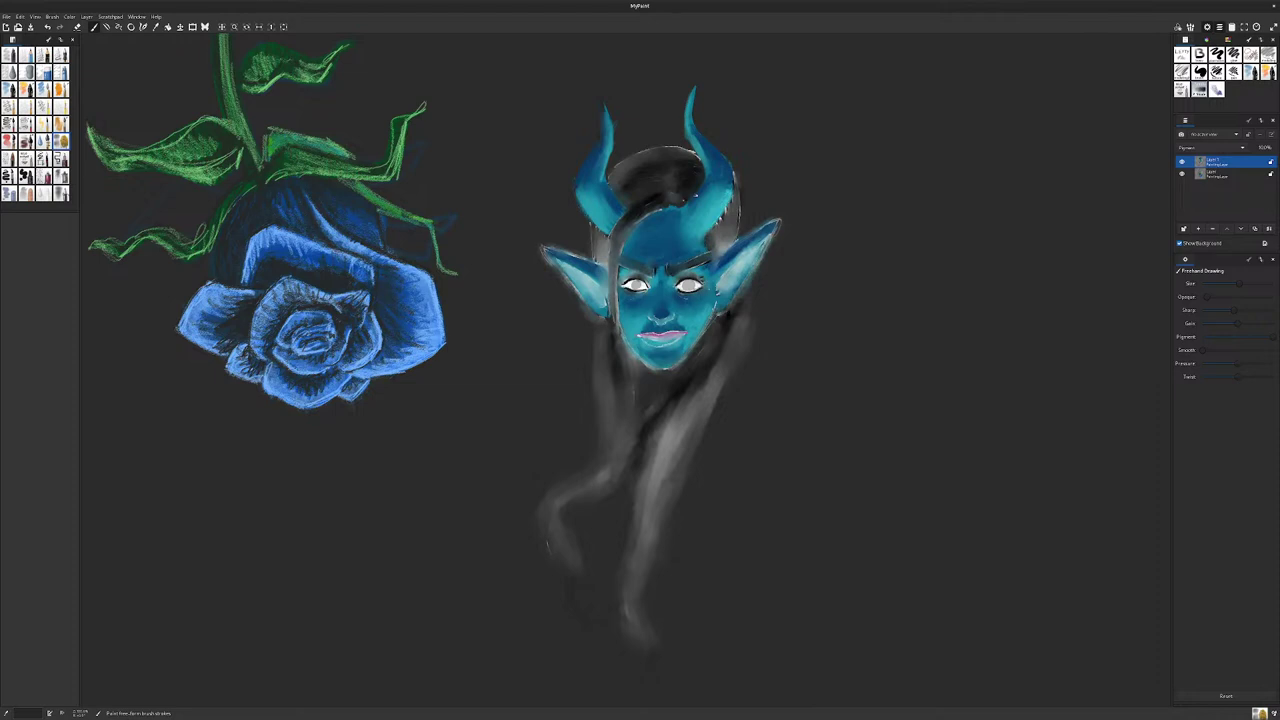
drag(566, 251, 608, 268)
drag(591, 220, 604, 233)
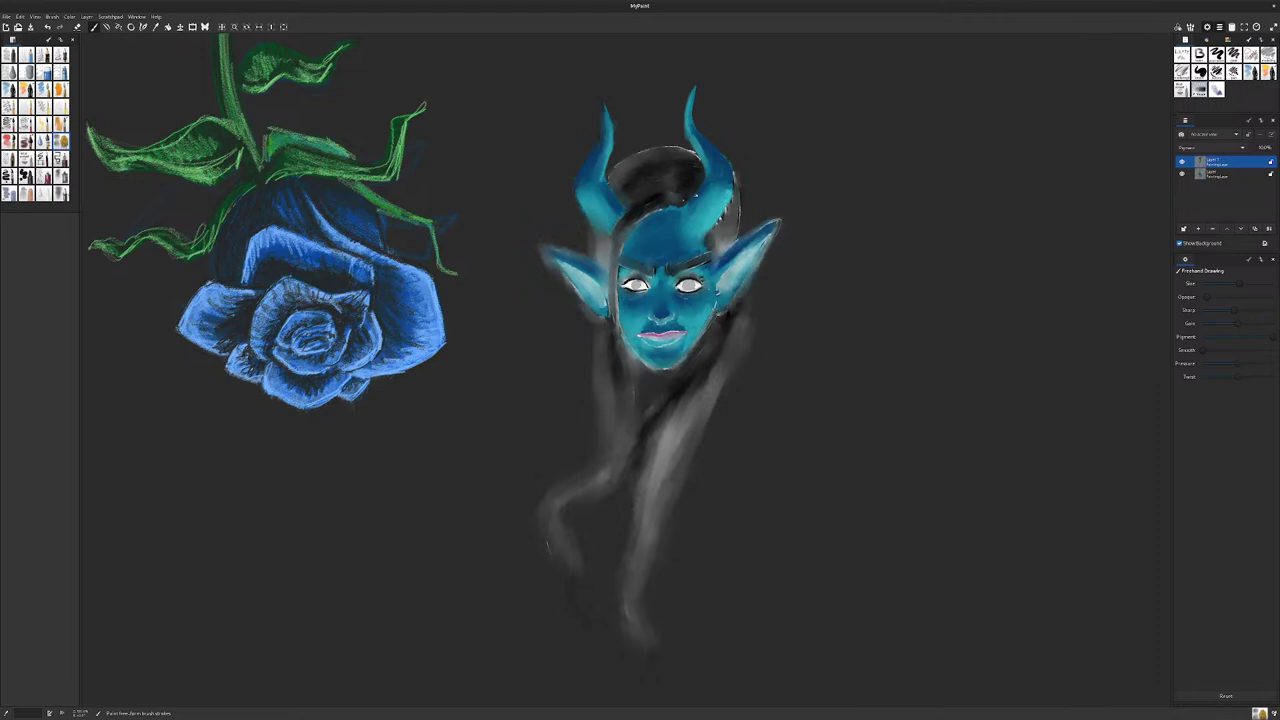
Step: Blur the edges of both horns and the crown of hair, and smooth the brows and eyes
mouse_move(730, 194)
mouse_down()
mouse_move(705, 233)
mouse_move(718, 220)
mouse_move(663, 210)
mouse_up()
mouse_move(666, 148)
mouse_down()
mouse_move(698, 160)
mouse_move(692, 90)
mouse_move(688, 118)
mouse_up()
drag(610, 138, 607, 114)
drag(608, 178, 606, 146)
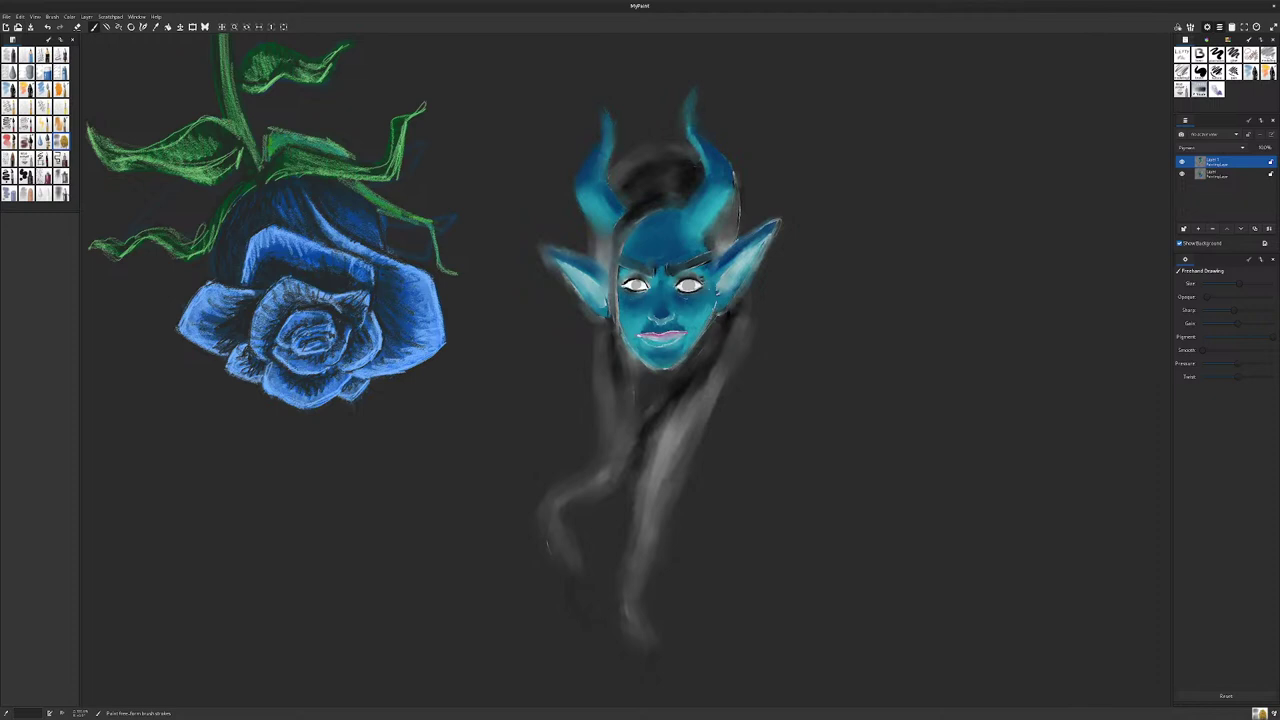
drag(700, 162, 691, 124)
drag(734, 170, 736, 184)
mouse_move(620, 266)
mouse_down()
mouse_move(617, 330)
mouse_move(630, 281)
mouse_move(701, 280)
mouse_move(718, 295)
mouse_up()
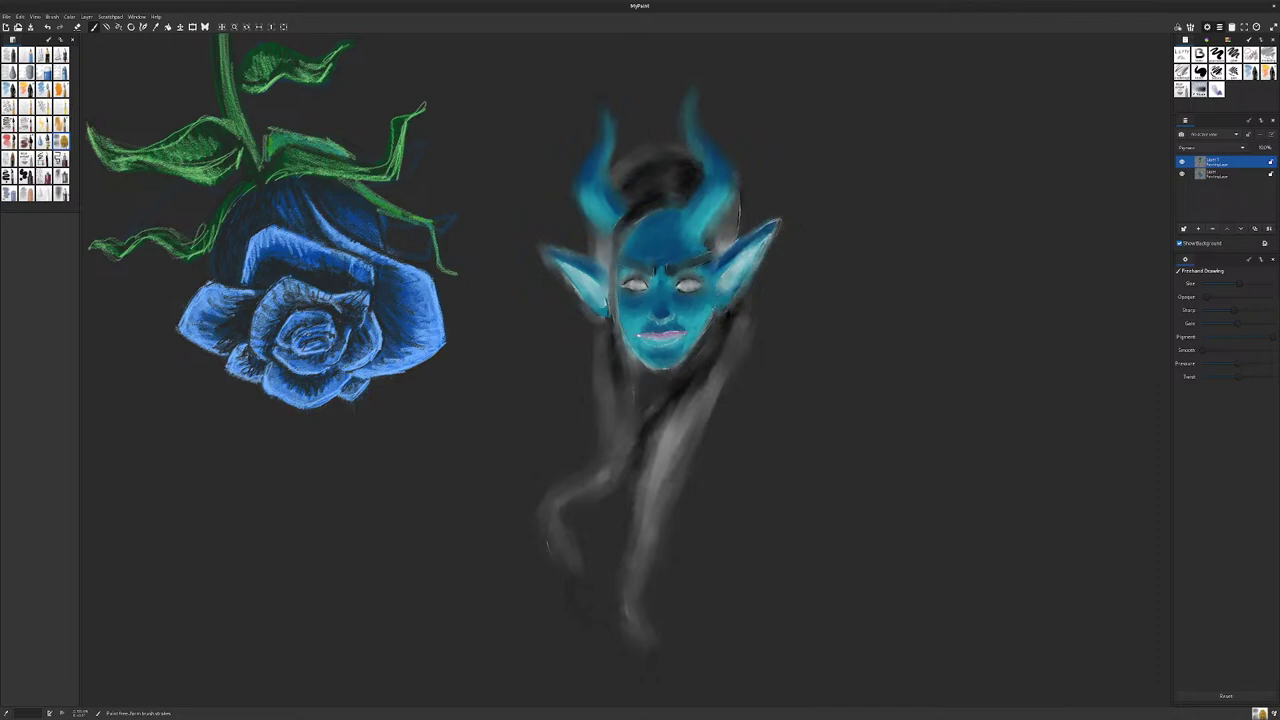
Step: Switch to an opaque paint brush and repaint both horns in picked teal tones with crisp edges
click(1216, 90)
key(r)
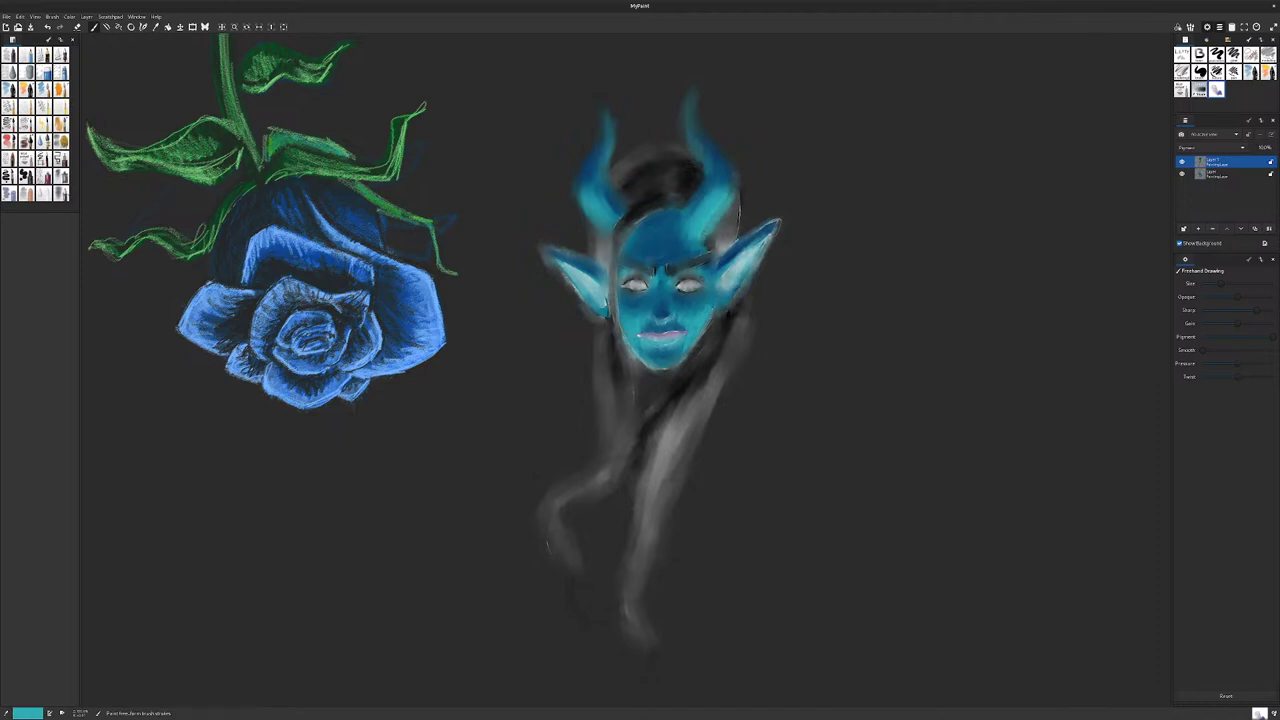
mouse_move(694, 236)
mouse_down()
mouse_move(706, 241)
mouse_move(721, 218)
mouse_up()
drag(702, 166, 688, 92)
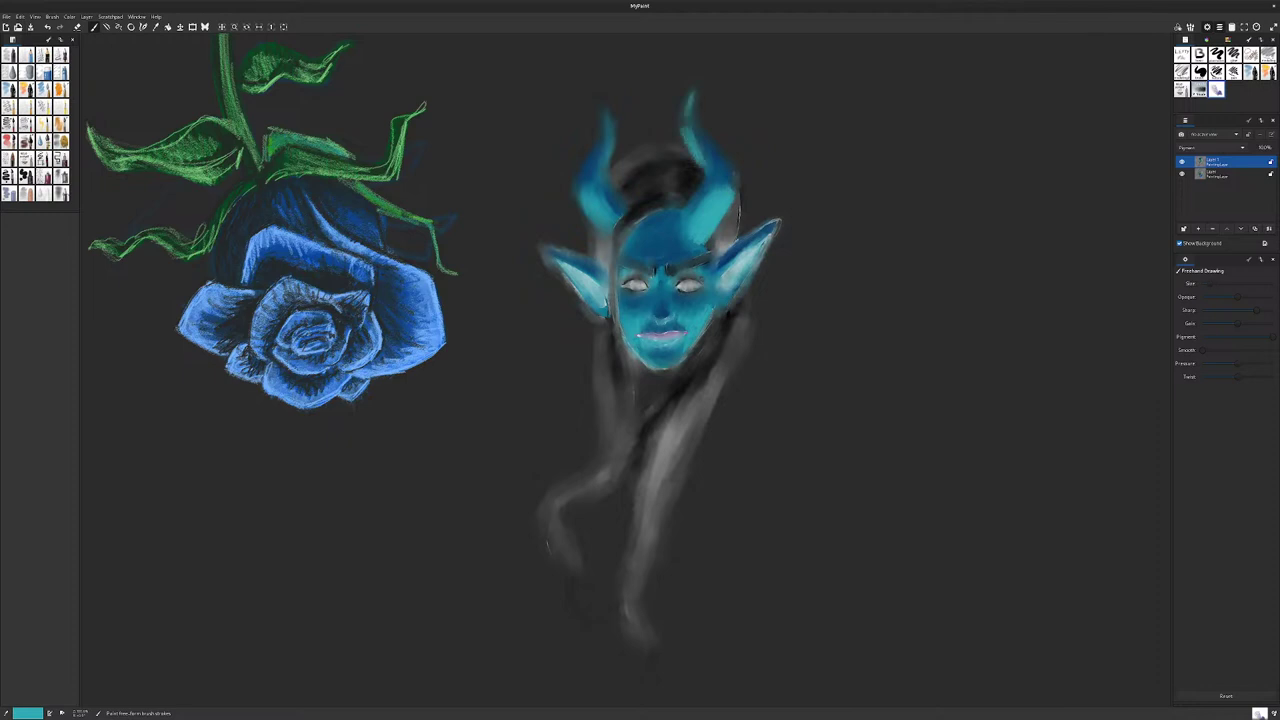
drag(612, 172, 601, 101)
mouse_move(580, 190)
mouse_down()
mouse_move(600, 228)
mouse_move(615, 228)
mouse_move(610, 245)
mouse_up()
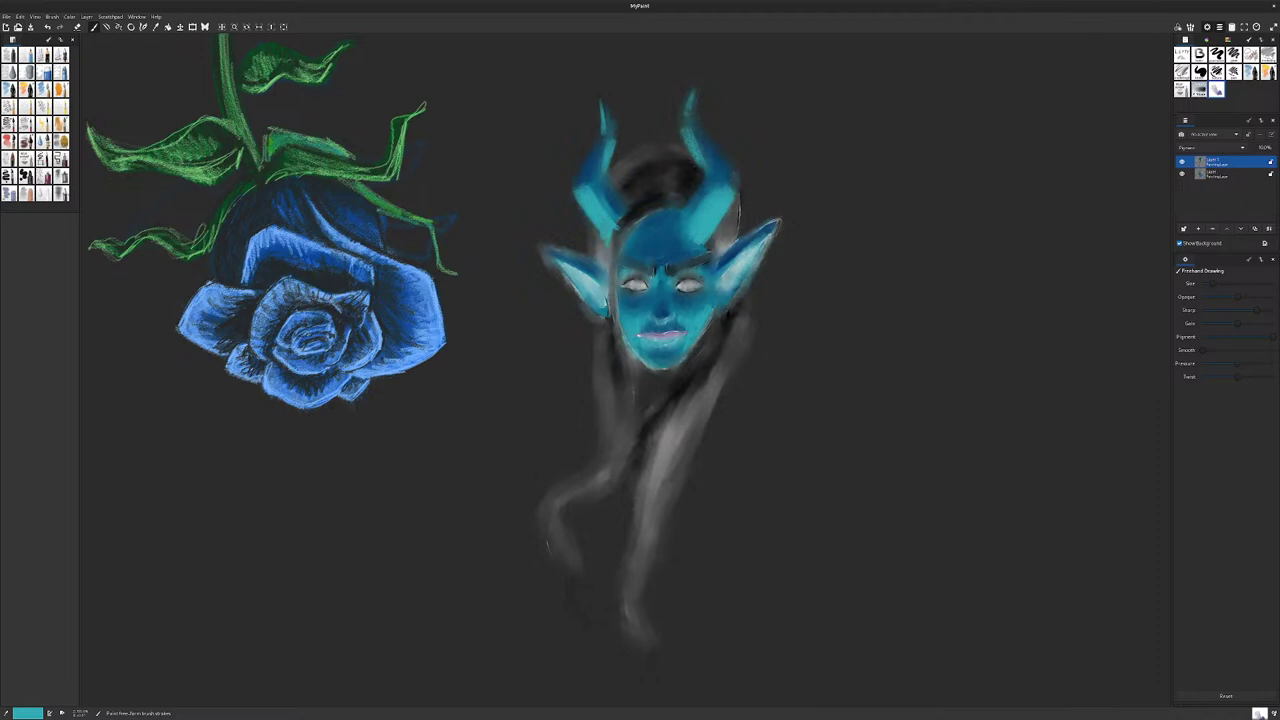
Step: Paint pale teal highlights along the jaw and nose, and repaint the lips pink
drag(688, 314, 690, 348)
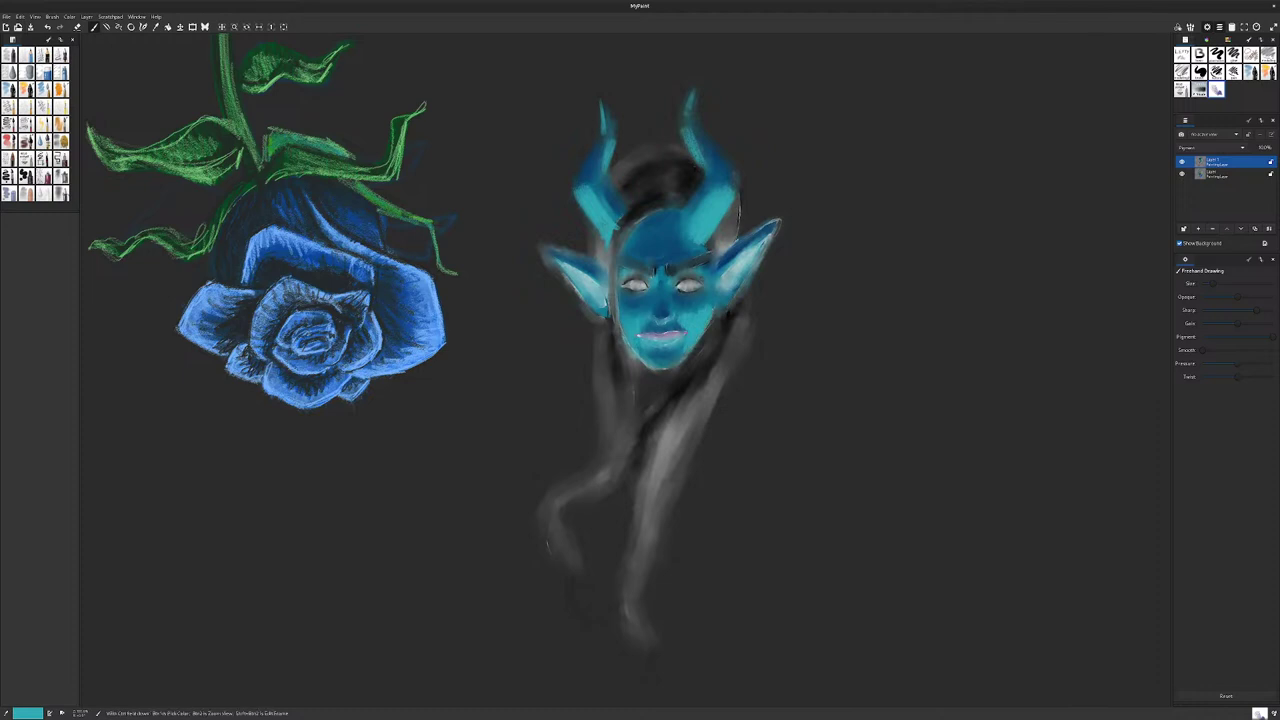
drag(710, 314, 684, 357)
ctrl+click(732, 292)
mouse_move(619, 325)
mouse_down()
mouse_move(641, 357)
mouse_move(628, 331)
mouse_move(659, 321)
mouse_up()
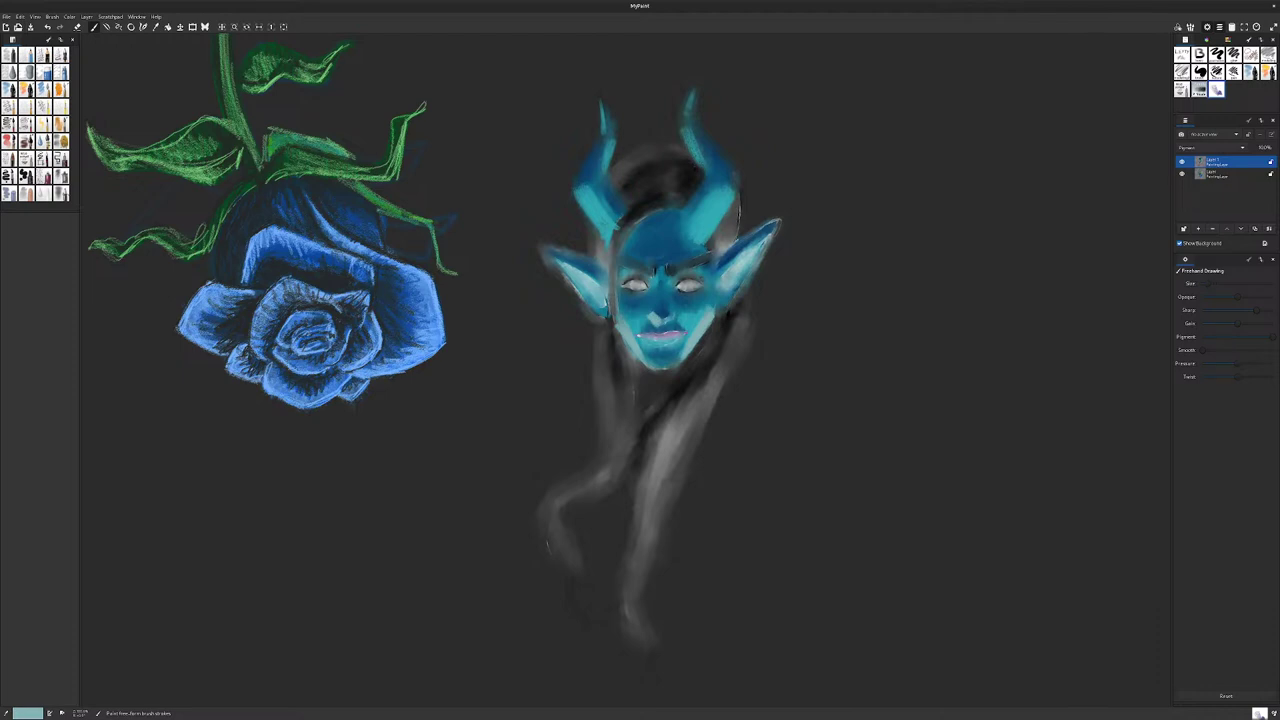
drag(672, 315, 648, 316)
ctrl+click(685, 335)
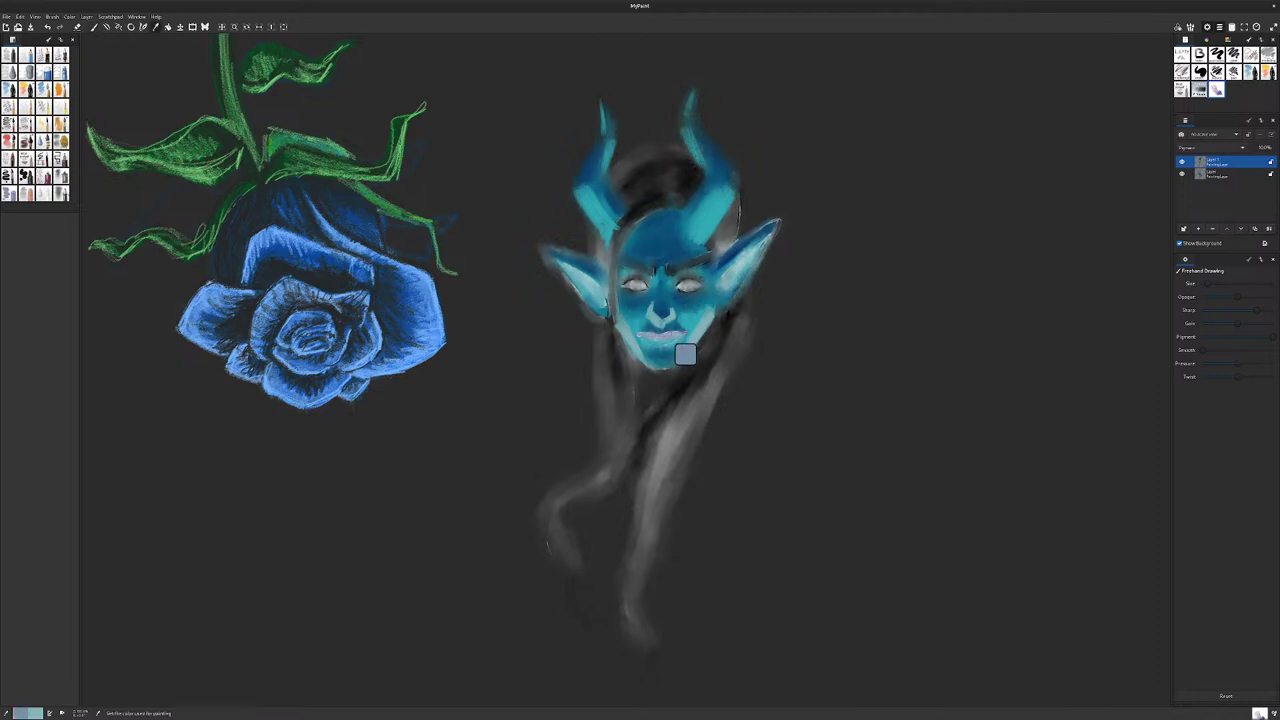
drag(685, 331, 668, 335)
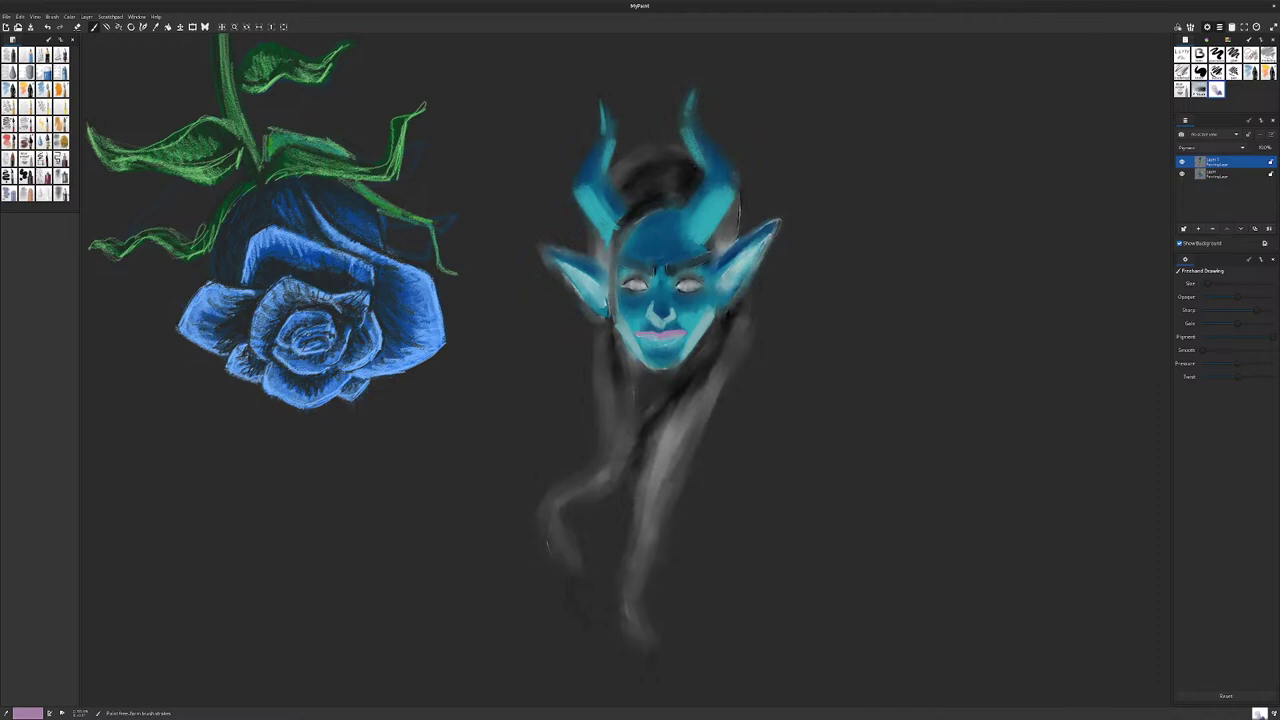
Step: Paint black strands over the crown and down the hair falling in front of the ear with the lower horn
key(r)
mouse_move(628, 217)
mouse_down()
mouse_move(605, 258)
mouse_move(607, 244)
mouse_move(609, 305)
mouse_up()
mouse_move(611, 243)
mouse_down()
mouse_move(609, 326)
mouse_move(615, 247)
mouse_up()
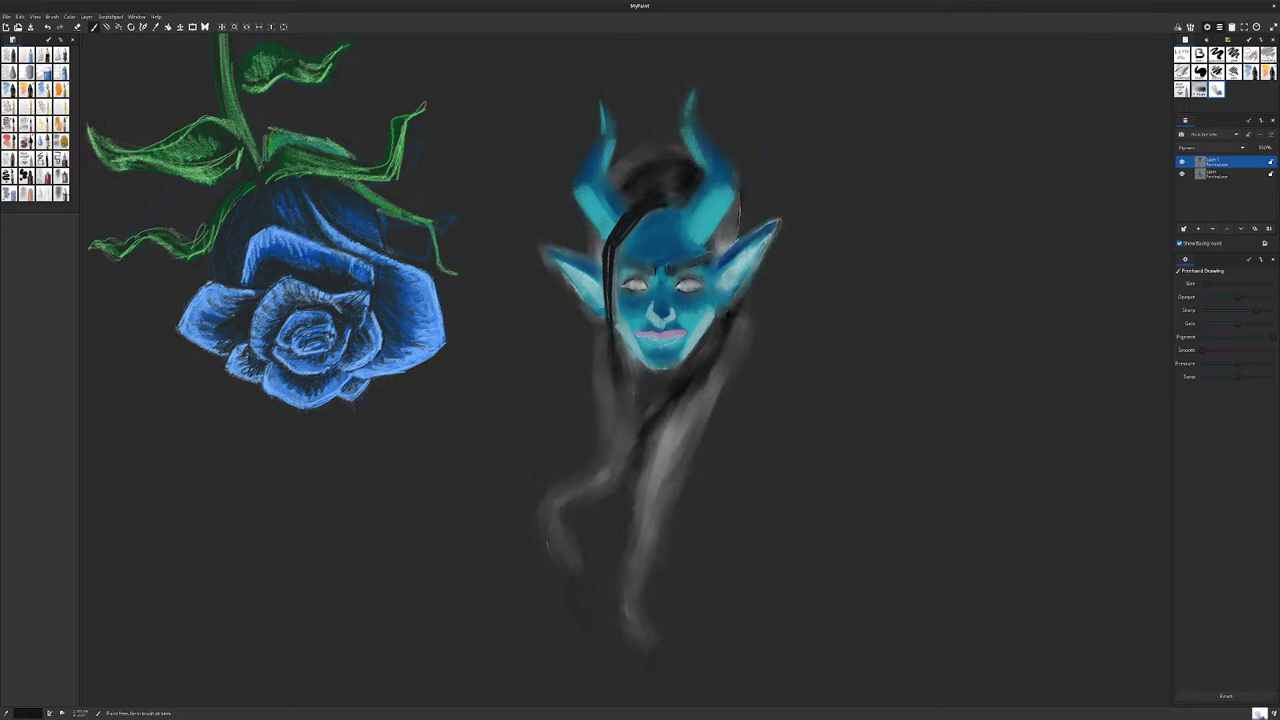
mouse_move(614, 178)
mouse_down()
mouse_move(658, 150)
mouse_move(586, 252)
mouse_move(603, 269)
mouse_up()
mouse_move(657, 151)
mouse_down()
mouse_move(673, 147)
mouse_move(621, 155)
mouse_up()
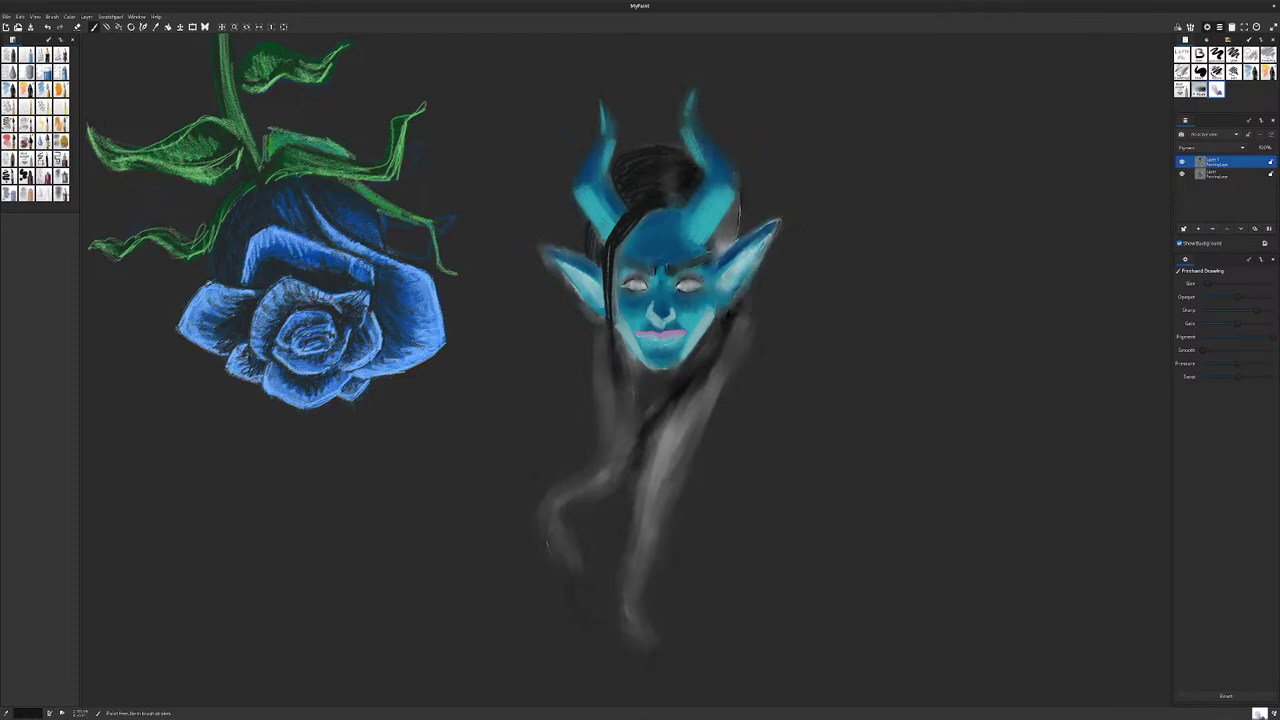
Step: Paint black hair strands beneath the taller horn and along the cheek beside the larger ear
drag(731, 209, 737, 235)
drag(729, 211, 737, 243)
drag(726, 217, 731, 249)
drag(721, 229, 725, 255)
drag(715, 235, 711, 328)
mouse_move(718, 248)
mouse_down()
mouse_move(715, 279)
mouse_move(735, 213)
mouse_up()
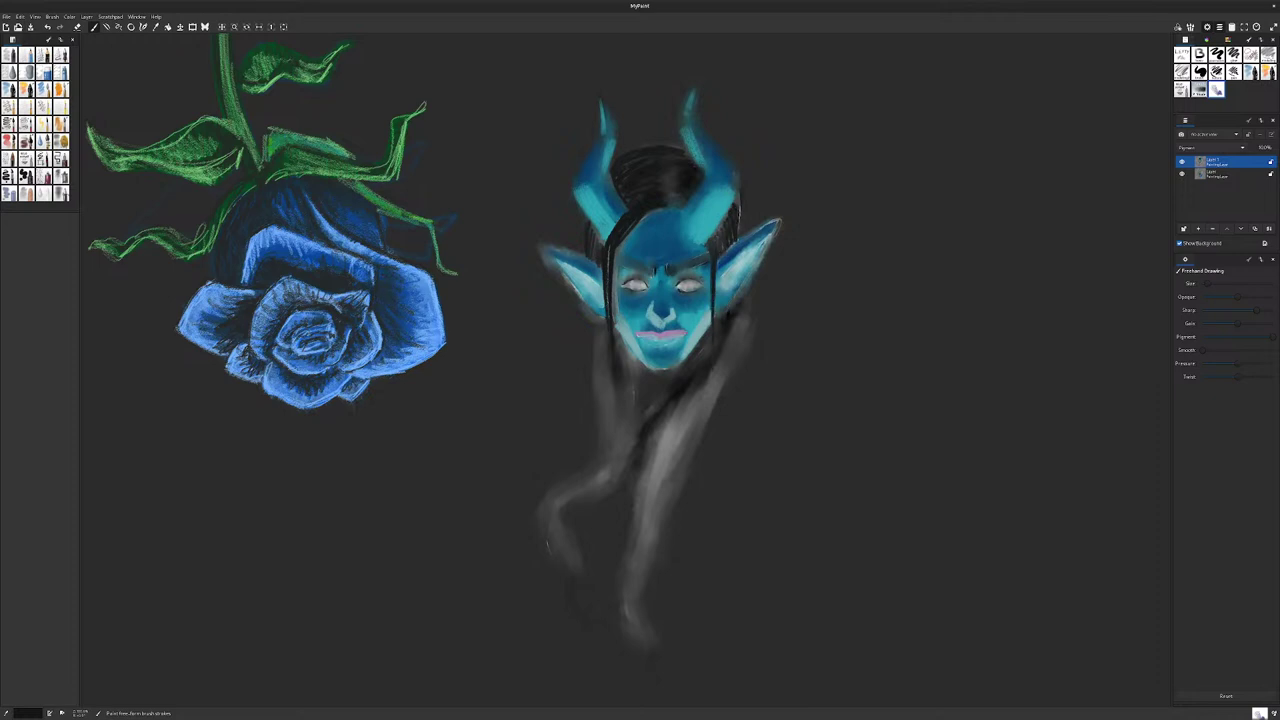
Step: Touch up the base of the smaller horn and repaint the larger ear's inside in picked blue and teal tones
key(r)
drag(576, 195, 601, 244)
ctrl+click(594, 168)
drag(762, 228, 718, 274)
ctrl+click(746, 250)
mouse_move(756, 234)
mouse_down()
mouse_move(720, 278)
mouse_move(736, 264)
mouse_up()
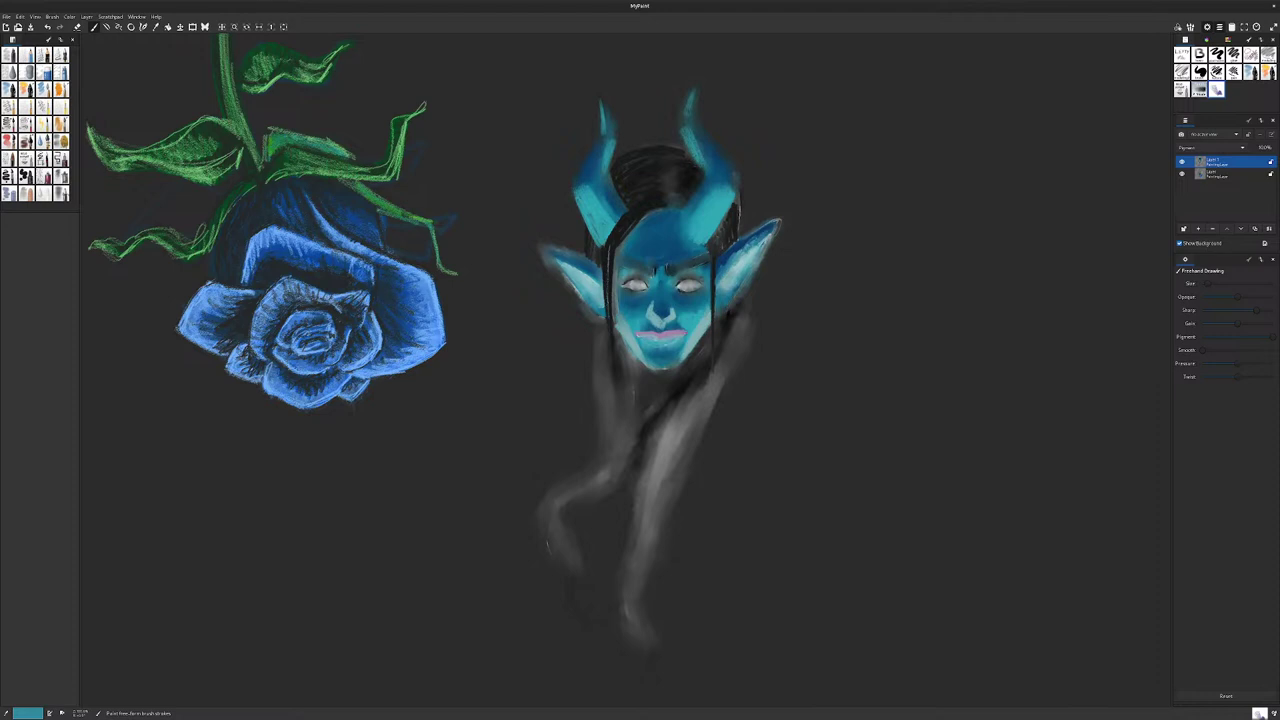
Step: Add dark blue shading to the smaller ear, under both eyes, and along the brows and forehead
ctrl+click(762, 232)
mouse_move(586, 260)
mouse_down()
mouse_move(598, 274)
mouse_move(585, 261)
mouse_up()
mouse_move(633, 298)
mouse_down()
mouse_move(620, 307)
mouse_move(690, 307)
mouse_up()
drag(696, 293, 699, 303)
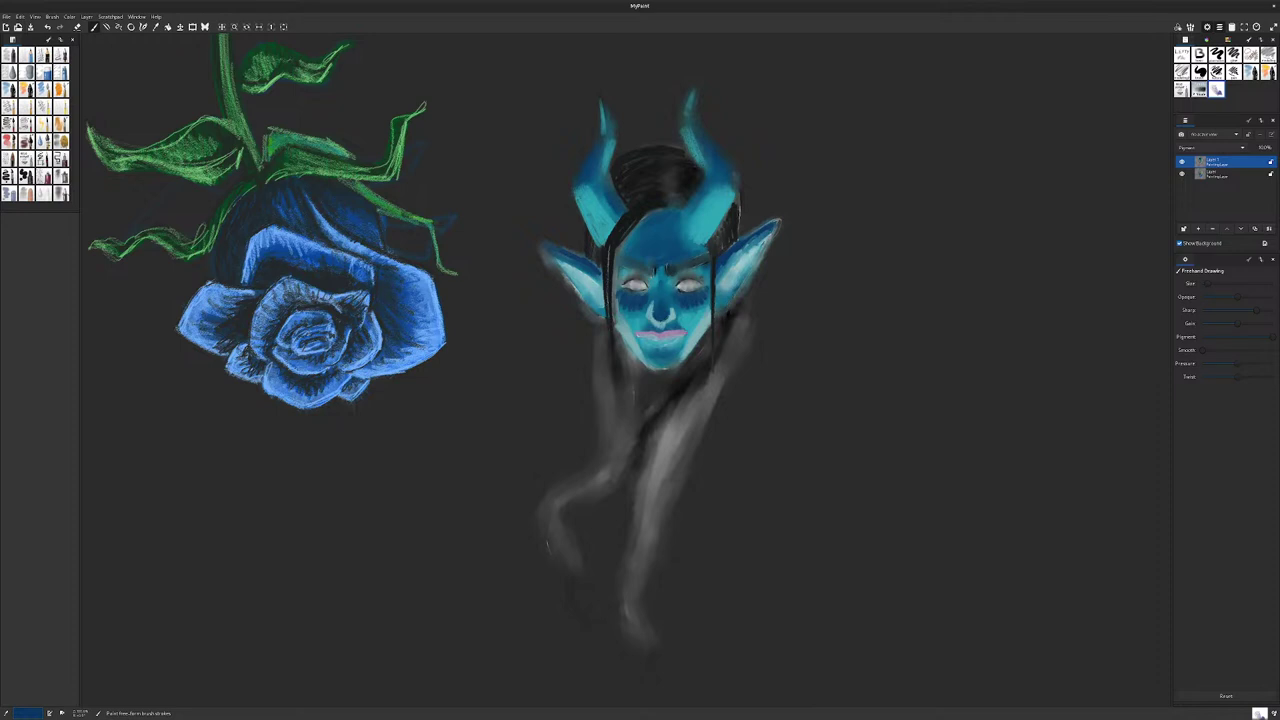
mouse_move(664, 287)
mouse_down()
mouse_move(662, 301)
mouse_move(636, 271)
mouse_move(674, 276)
mouse_up()
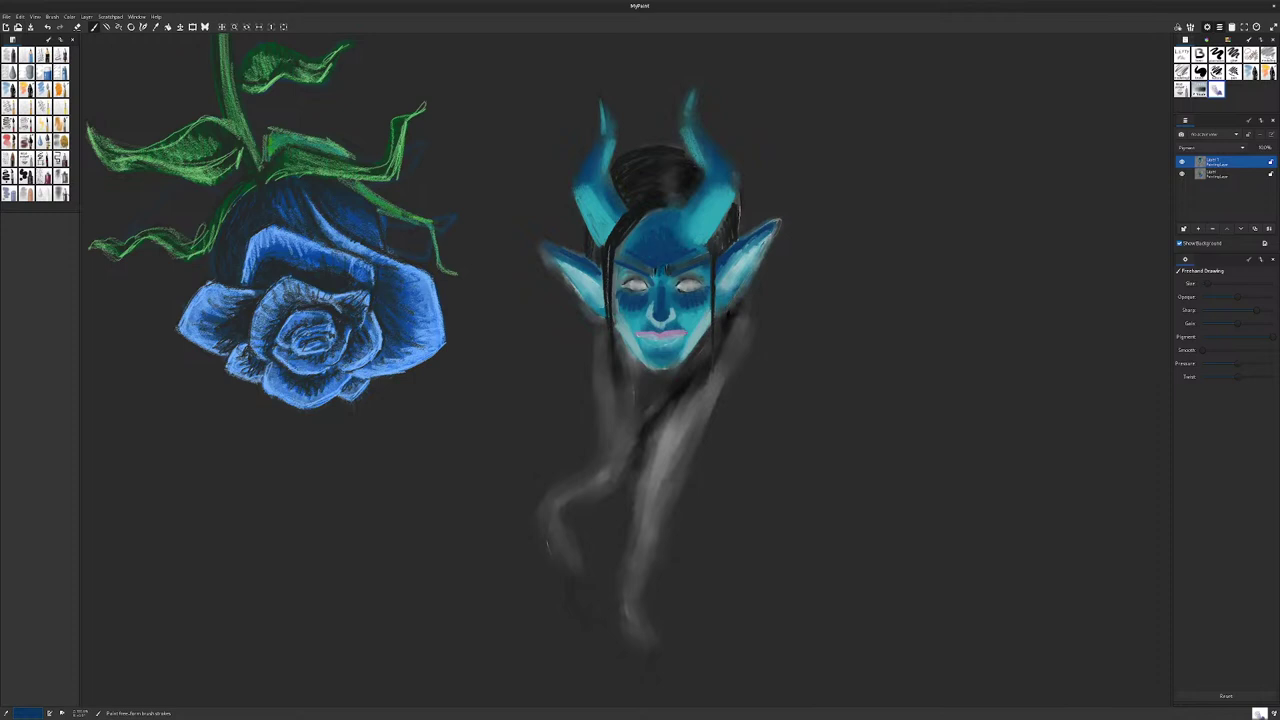
Step: Paint thin black hair strands hanging below the smaller ear
key(r)
drag(583, 236, 582, 256)
drag(593, 312, 592, 390)
drag(600, 334, 600, 396)
drag(601, 322, 610, 402)
drag(616, 324, 623, 394)
drag(622, 346, 624, 410)
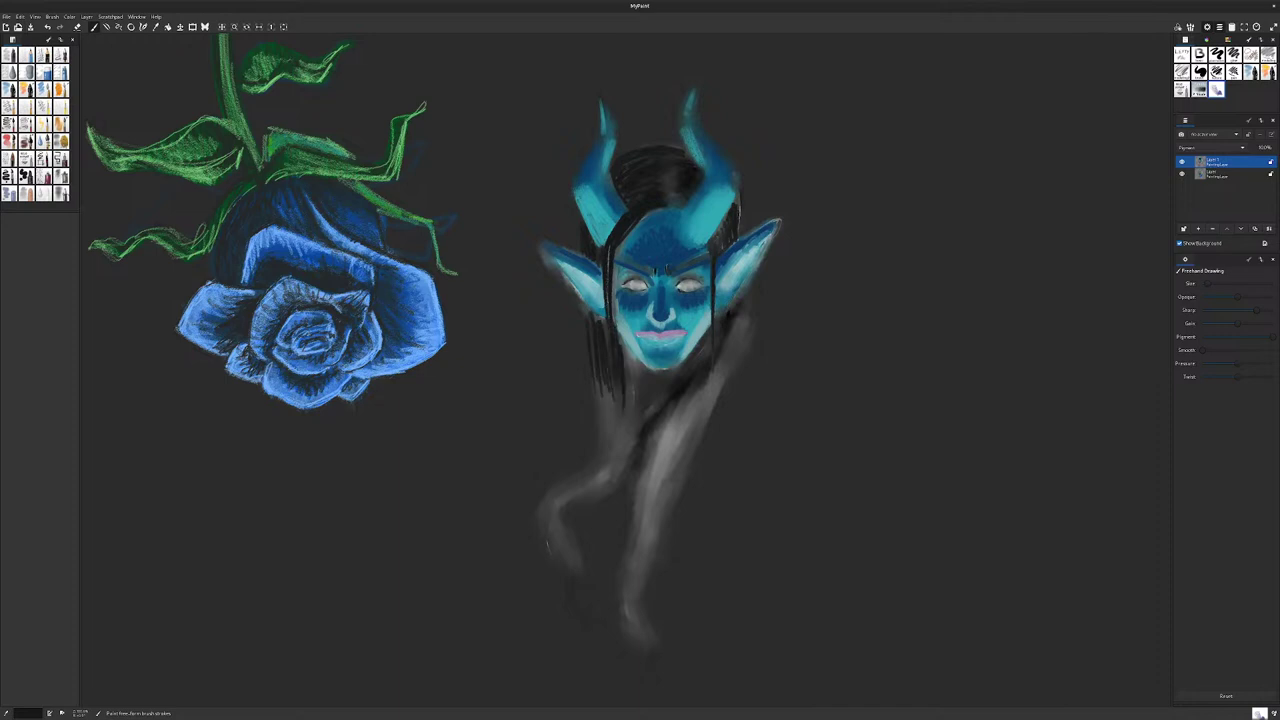
Step: Paint teal on the cheek and shade the chin dark blue
ctrl+click(696, 309)
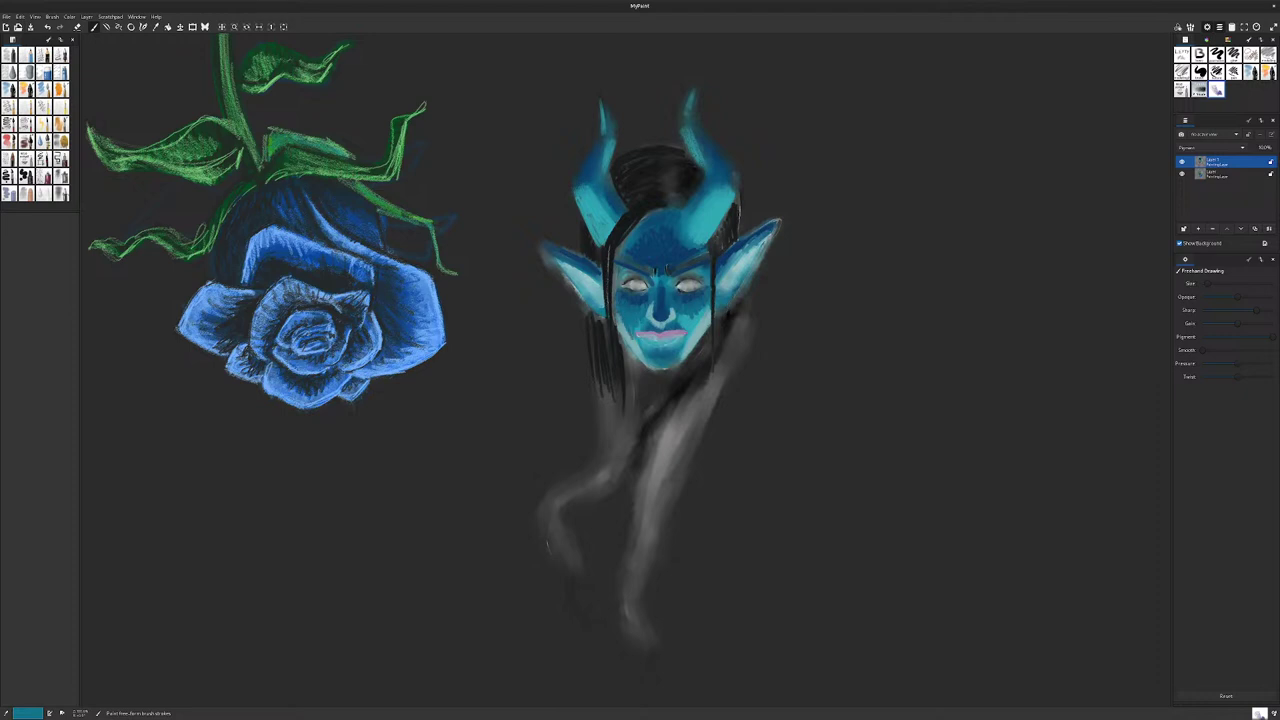
drag(698, 310, 690, 335)
key(r)
mouse_move(658, 350)
mouse_down()
mouse_move(674, 351)
mouse_move(655, 354)
mouse_up()
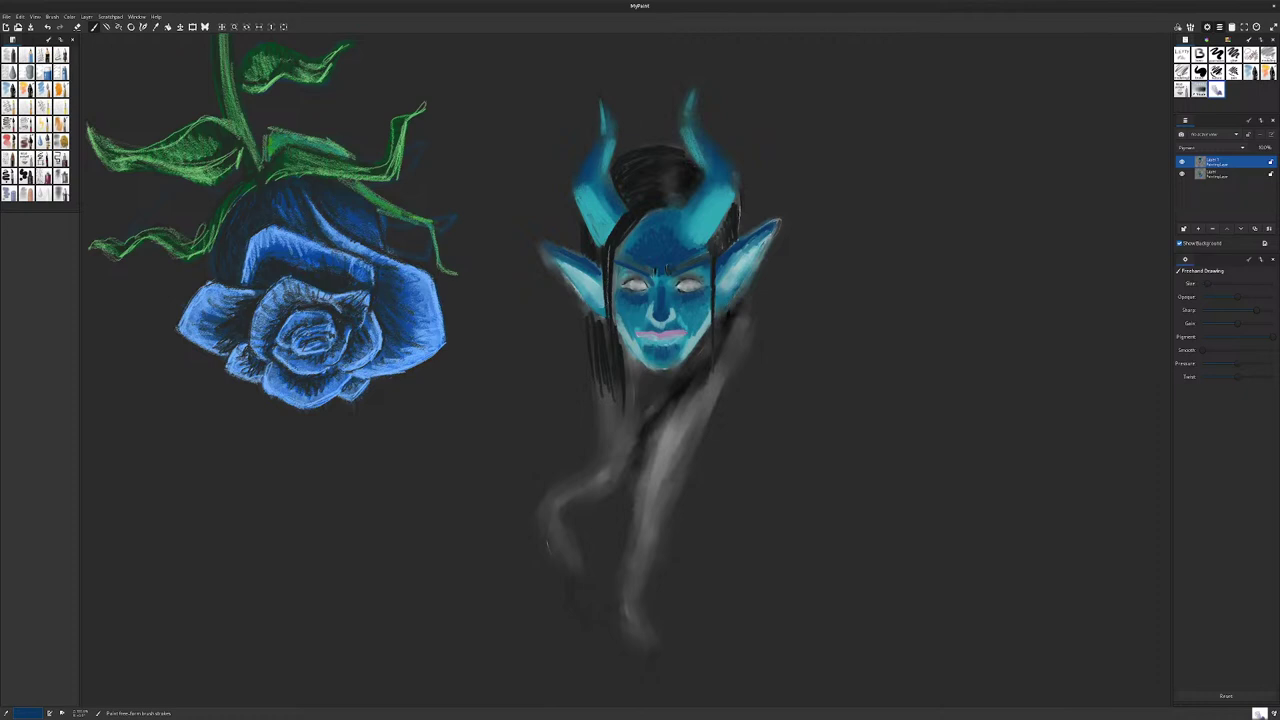
Step: Outline the jaw, chin and nose with light teal highlights
key(r)
drag(646, 364, 675, 366)
drag(613, 307, 640, 347)
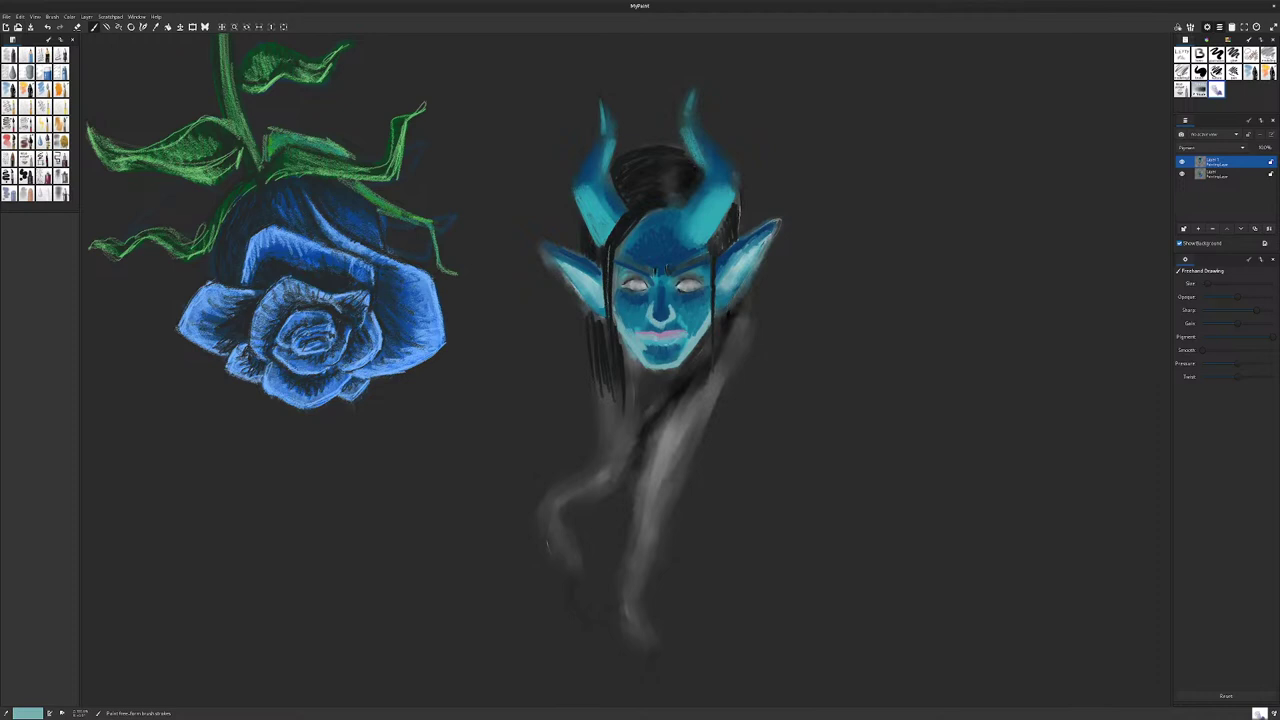
drag(668, 295, 672, 309)
drag(668, 300, 649, 249)
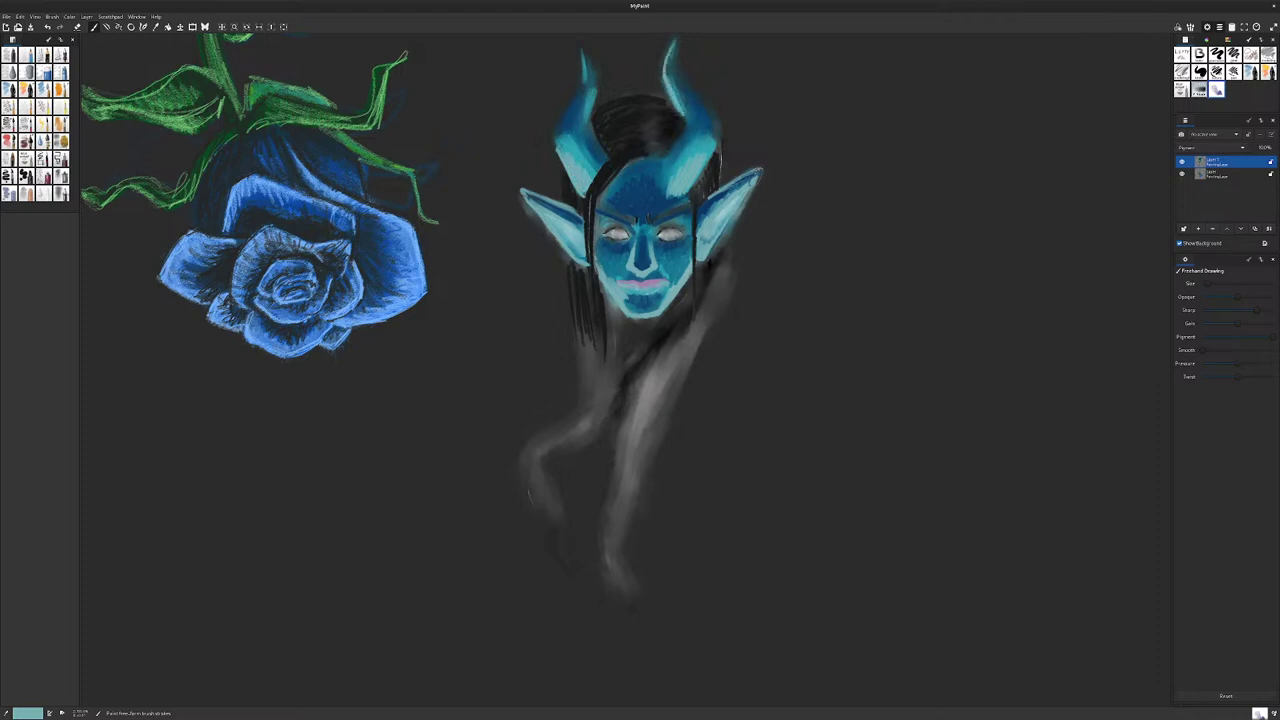
Step: Add light teal edge highlights to both horns and paint the eyebrows in the same color
mouse_move(587, 126)
mouse_down()
mouse_move(580, 46)
mouse_move(580, 79)
mouse_up()
drag(675, 70, 714, 138)
mouse_move(582, 81)
mouse_down()
mouse_move(553, 149)
mouse_move(578, 205)
mouse_up()
mouse_move(652, 222)
mouse_down()
mouse_move(698, 202)
mouse_move(583, 209)
mouse_up()
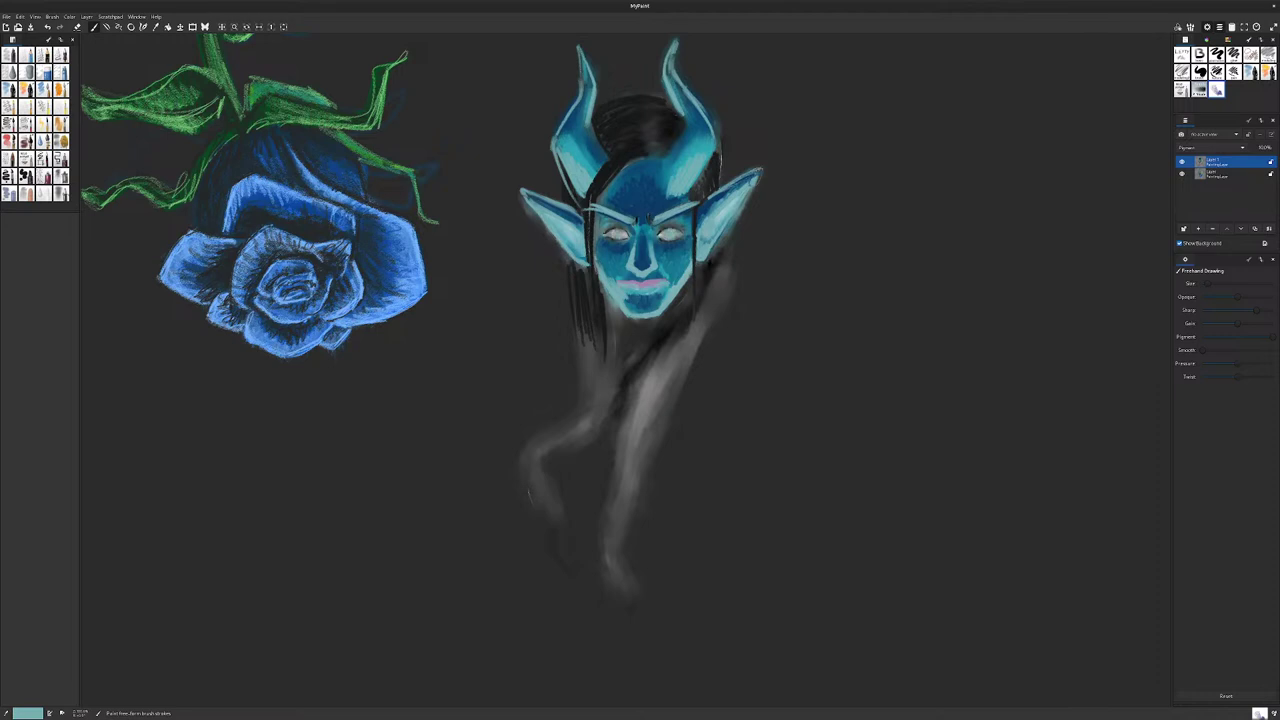
Step: Add a pale stroke below the jaw and shade the cheeks and eye area with picked dark blue
drag(529, 495, 561, 461)
mouse_move(642, 268)
mouse_down()
mouse_move(649, 298)
mouse_move(657, 261)
mouse_move(631, 226)
mouse_move(637, 248)
mouse_move(697, 266)
mouse_move(670, 282)
mouse_up()
ctrl+click(664, 272)
drag(718, 234, 712, 252)
key(r)
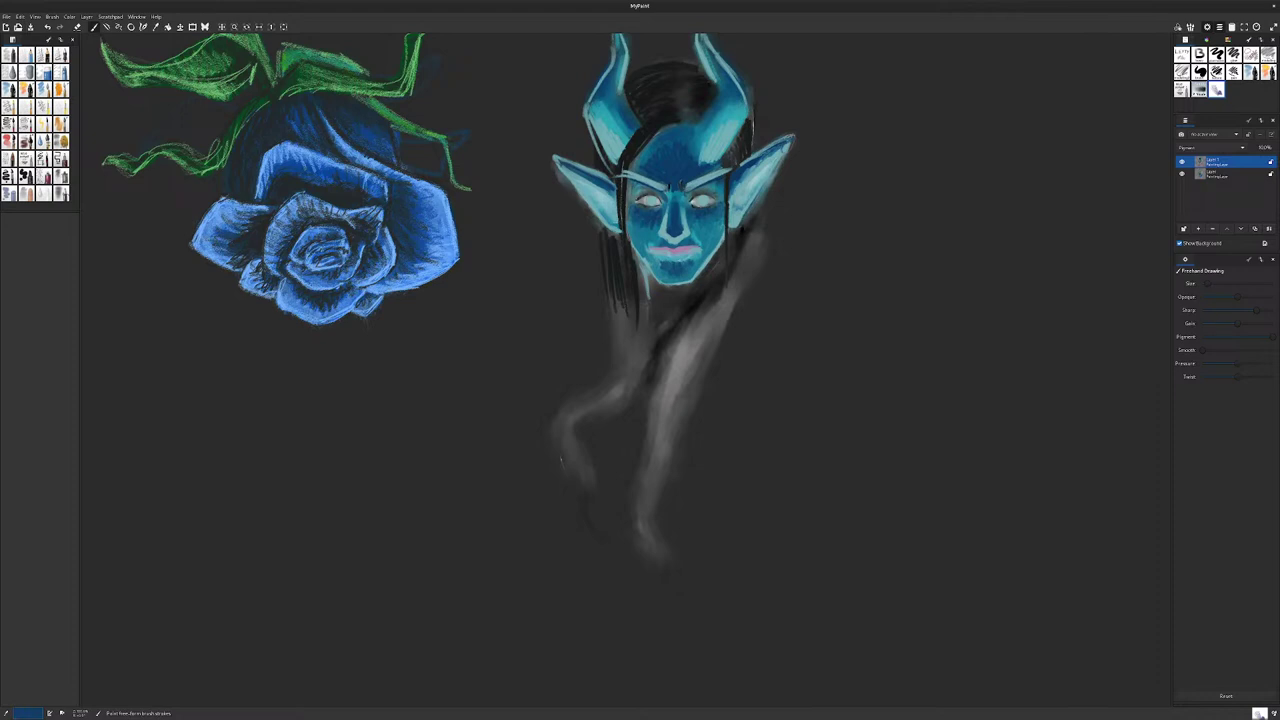
drag(635, 191, 630, 222)
drag(637, 184, 634, 192)
Step: Repaint the nose in mid teal and adjust the cheek shading with blues picked from the face
key(r)
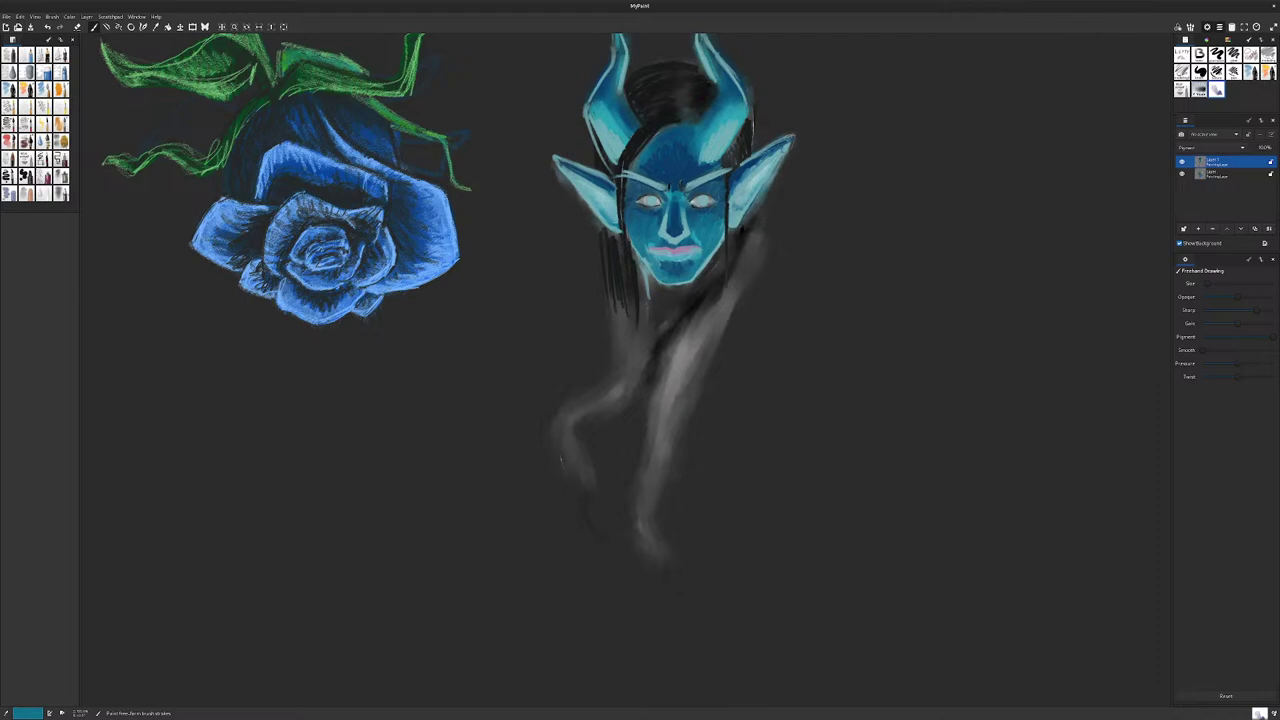
mouse_move(671, 215)
mouse_down()
mouse_move(667, 235)
mouse_move(677, 227)
mouse_up()
ctrl+click(676, 144)
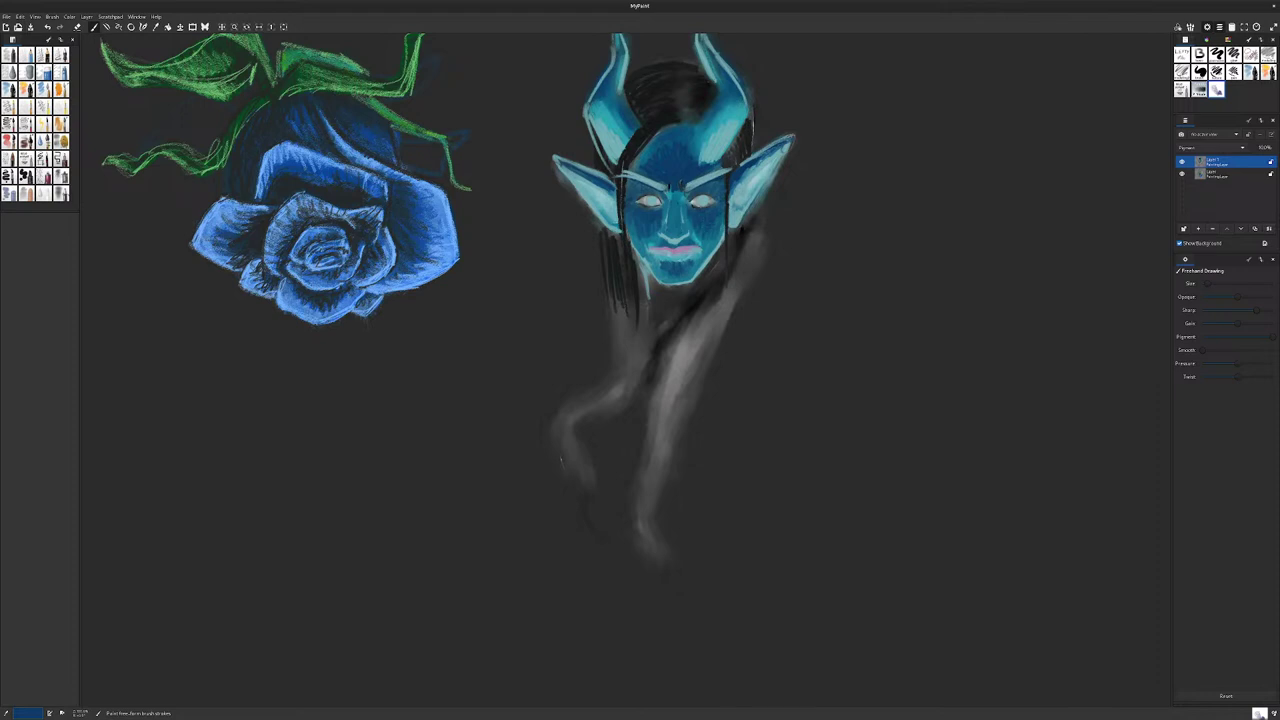
ctrl+click(704, 222)
ctrl+click(706, 220)
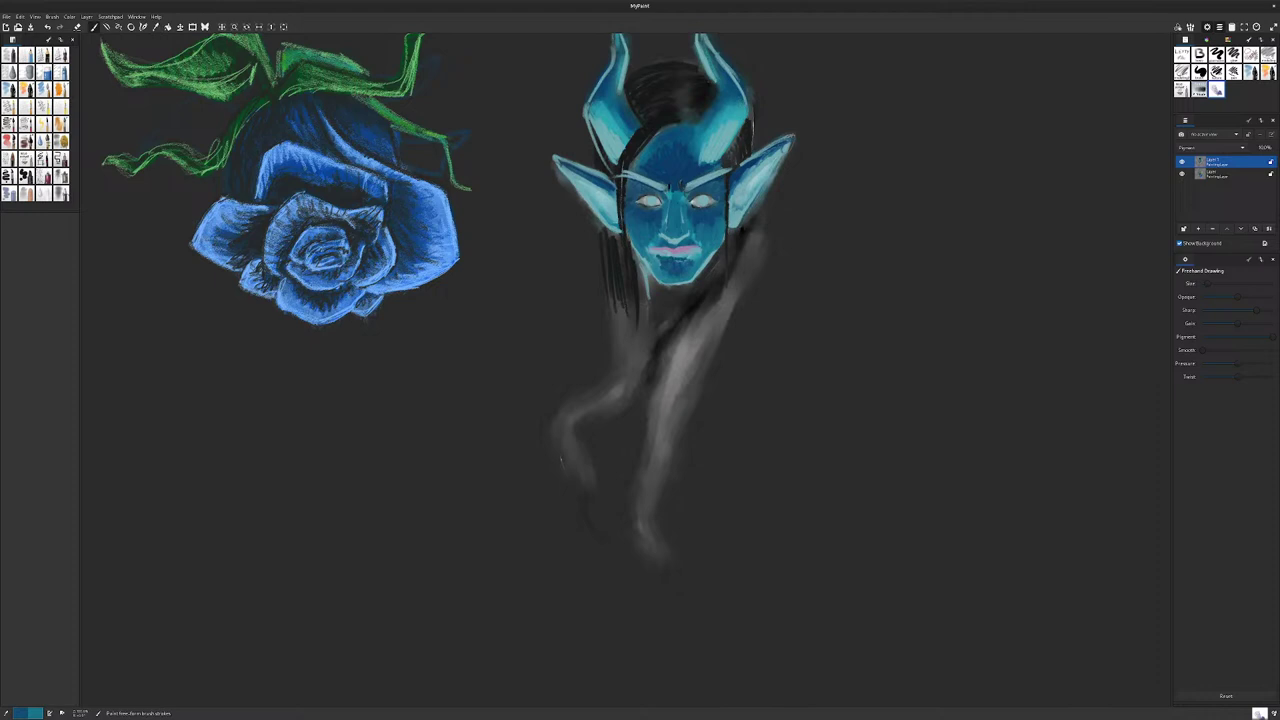
Step: Paint picked dark blue around the eyes, along the sides of the nose and across the forehead
key(r)
key(r)
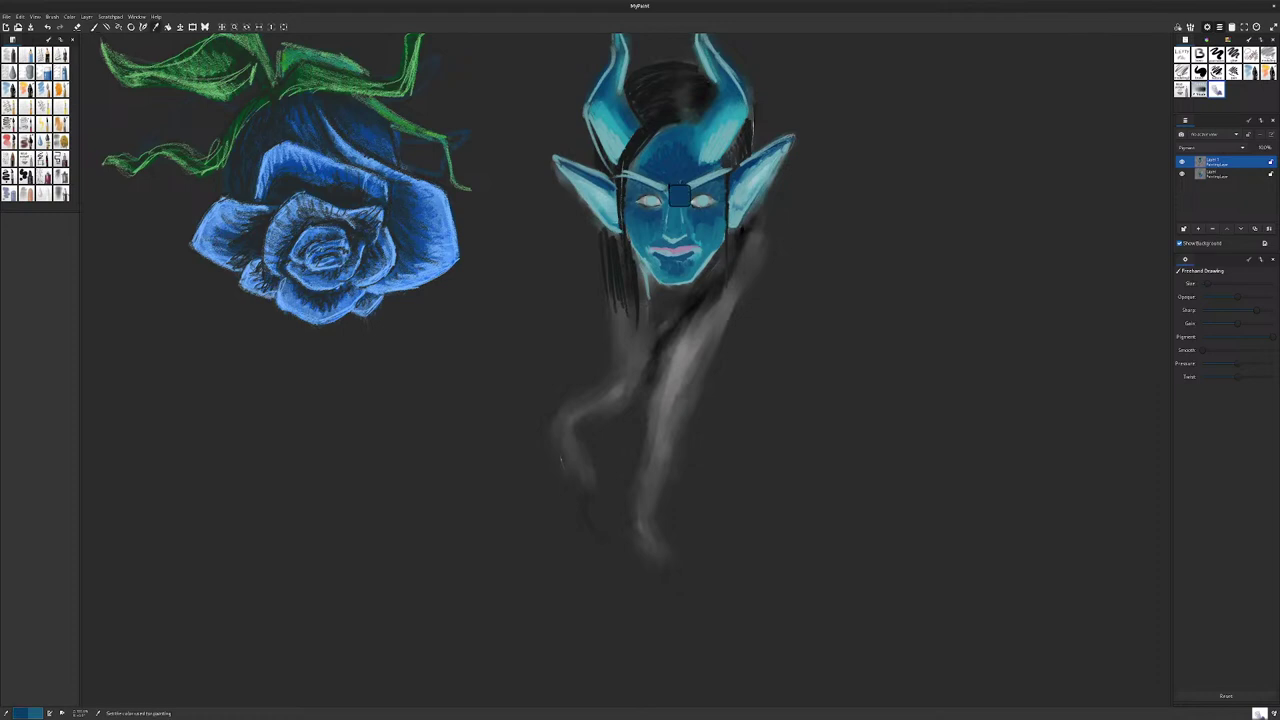
click(680, 196)
mouse_move(630, 183)
mouse_down()
mouse_move(723, 182)
mouse_move(704, 228)
mouse_up()
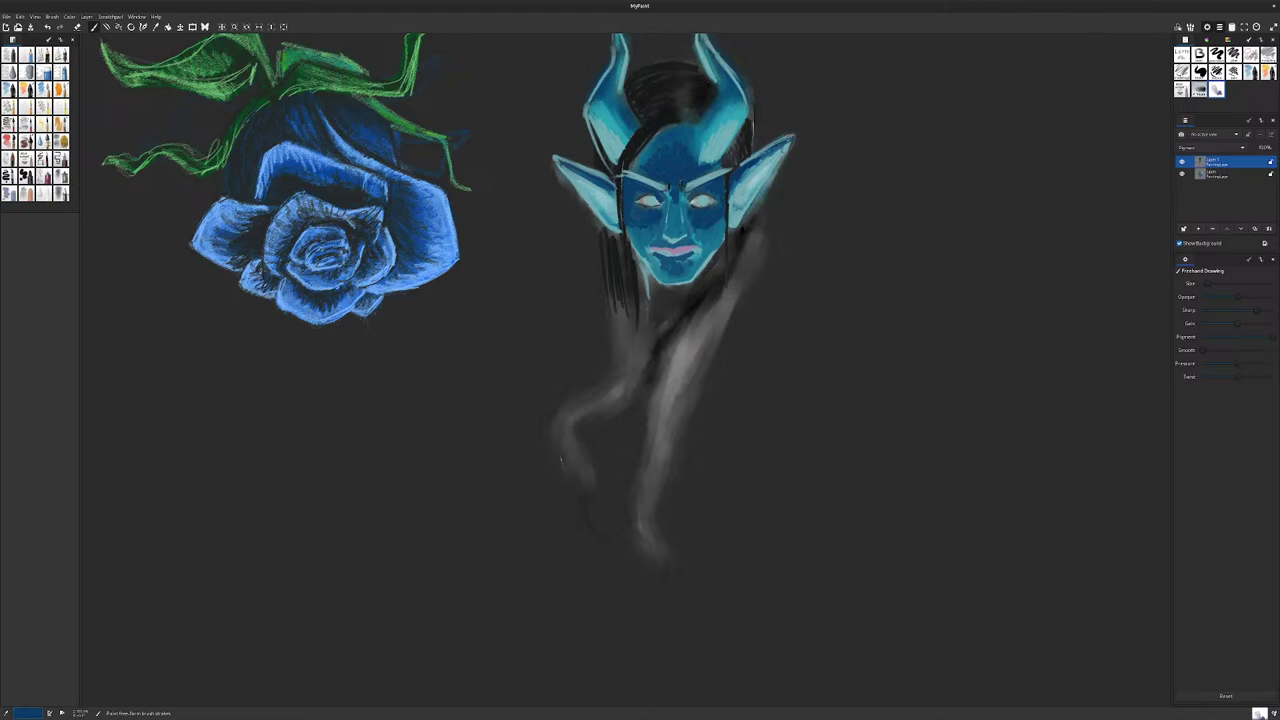
mouse_move(663, 201)
mouse_down()
mouse_move(660, 238)
mouse_move(686, 246)
mouse_move(684, 227)
mouse_up()
drag(642, 183, 658, 187)
mouse_move(652, 143)
mouse_down()
mouse_move(634, 166)
mouse_move(696, 154)
mouse_up()
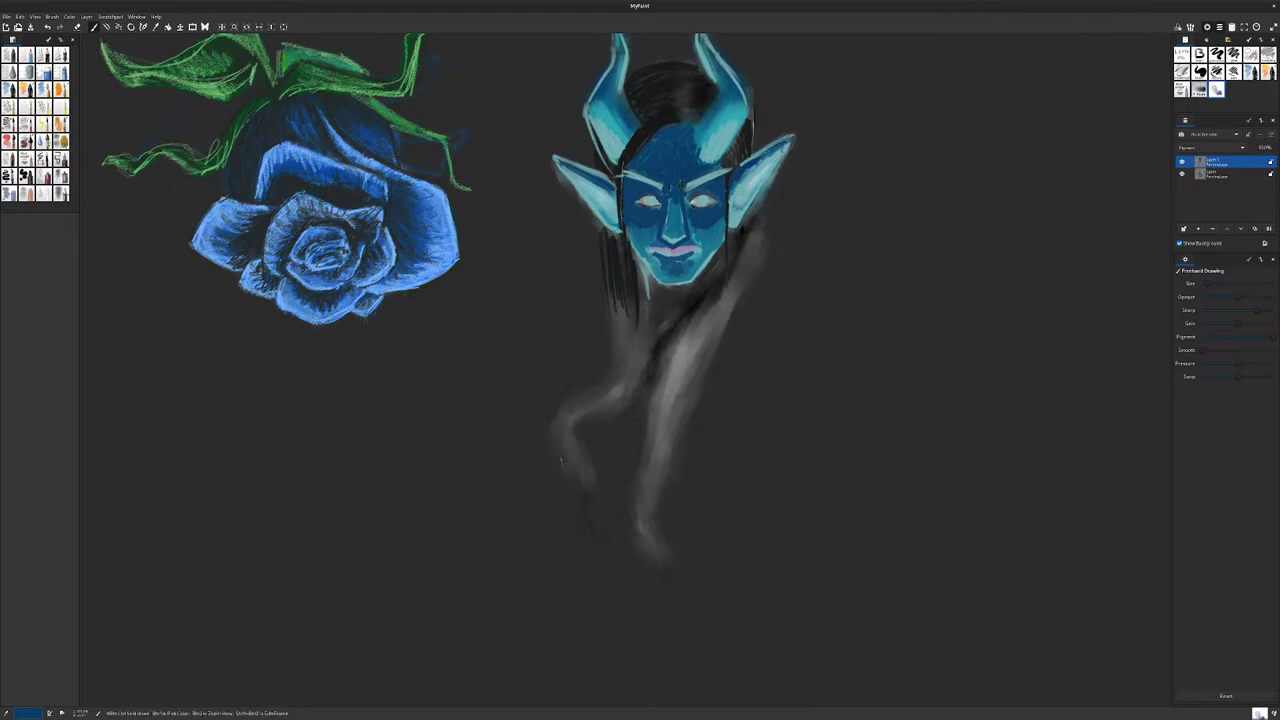
Step: Shade the smaller horn with dark strokes and darken the crown hair between the horns
mouse_move(624, 110)
mouse_down()
mouse_move(616, 140)
mouse_move(600, 130)
mouse_move(635, 131)
mouse_up()
key(r)
mouse_move(619, 91)
mouse_down()
mouse_move(633, 135)
mouse_move(628, 124)
mouse_up()
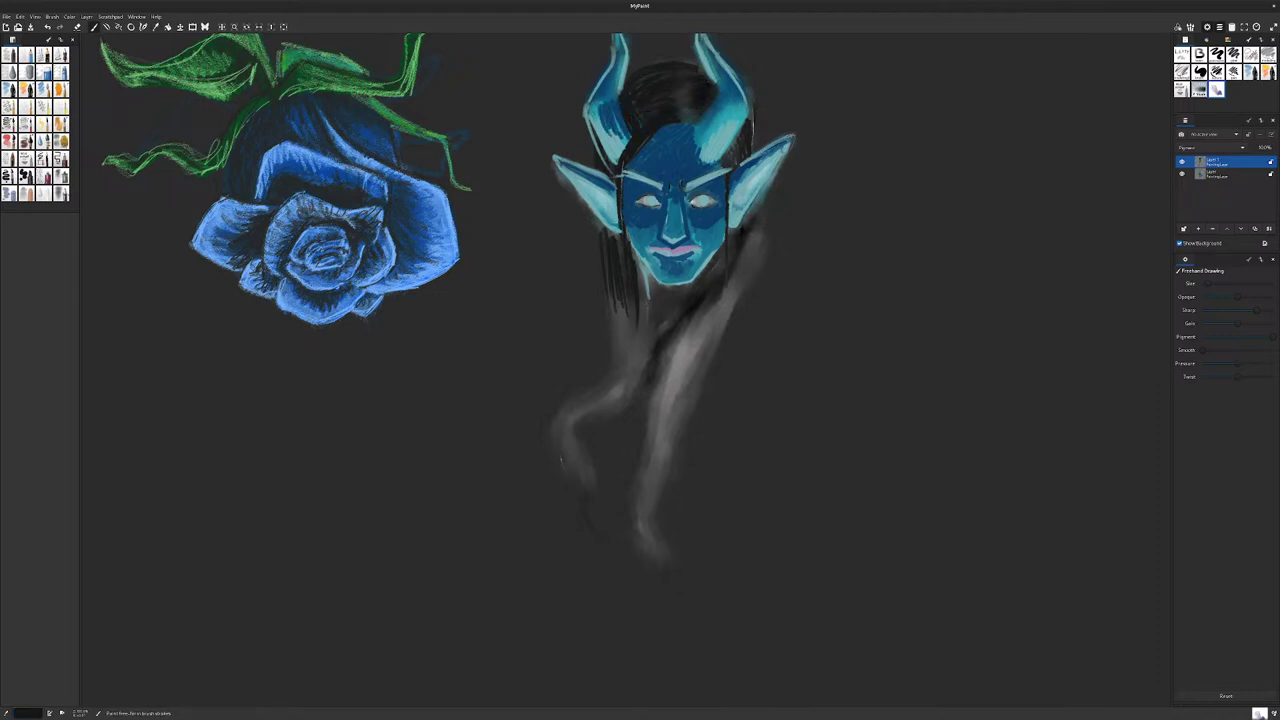
drag(629, 66, 621, 90)
drag(707, 94, 719, 110)
drag(680, 250, 673, 362)
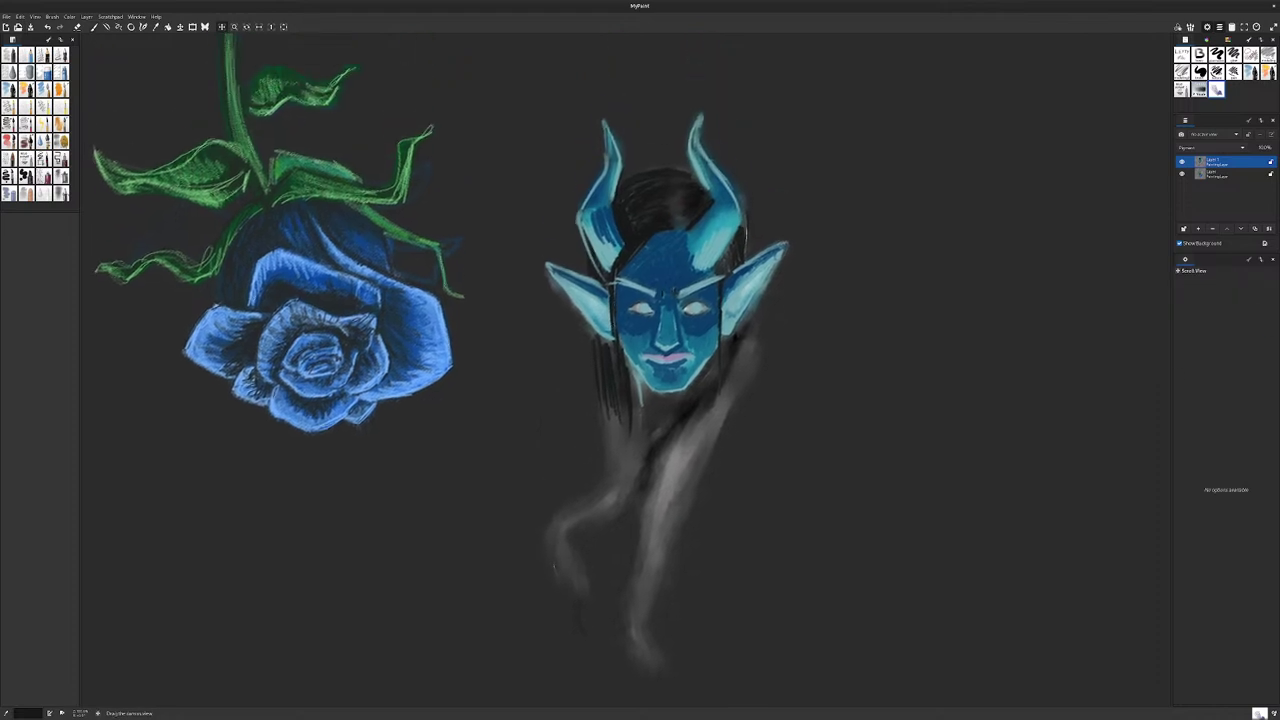
drag(687, 160, 693, 183)
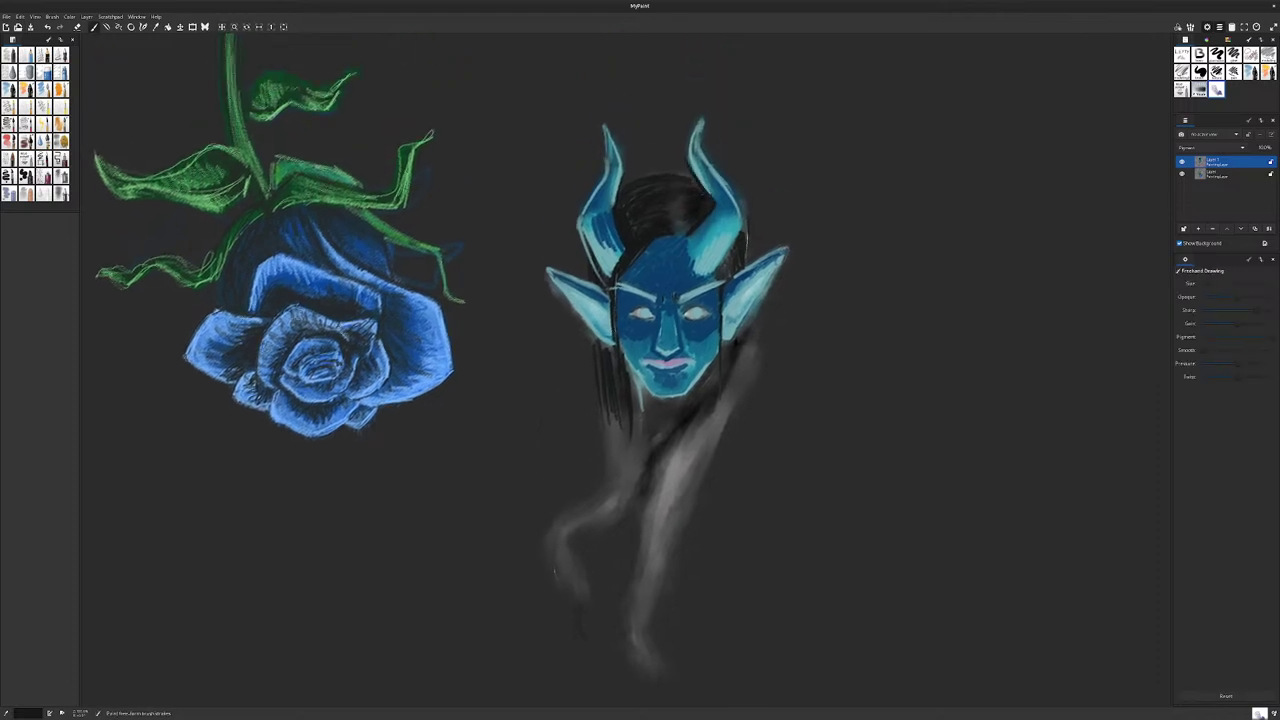
Step: Outline both horns in black and extend their tips into sharp dark points
mouse_move(699, 119)
mouse_down()
mouse_move(685, 149)
mouse_move(626, 183)
mouse_up()
drag(606, 126, 616, 148)
mouse_move(706, 148)
mouse_down()
mouse_move(746, 214)
mouse_move(718, 268)
mouse_up()
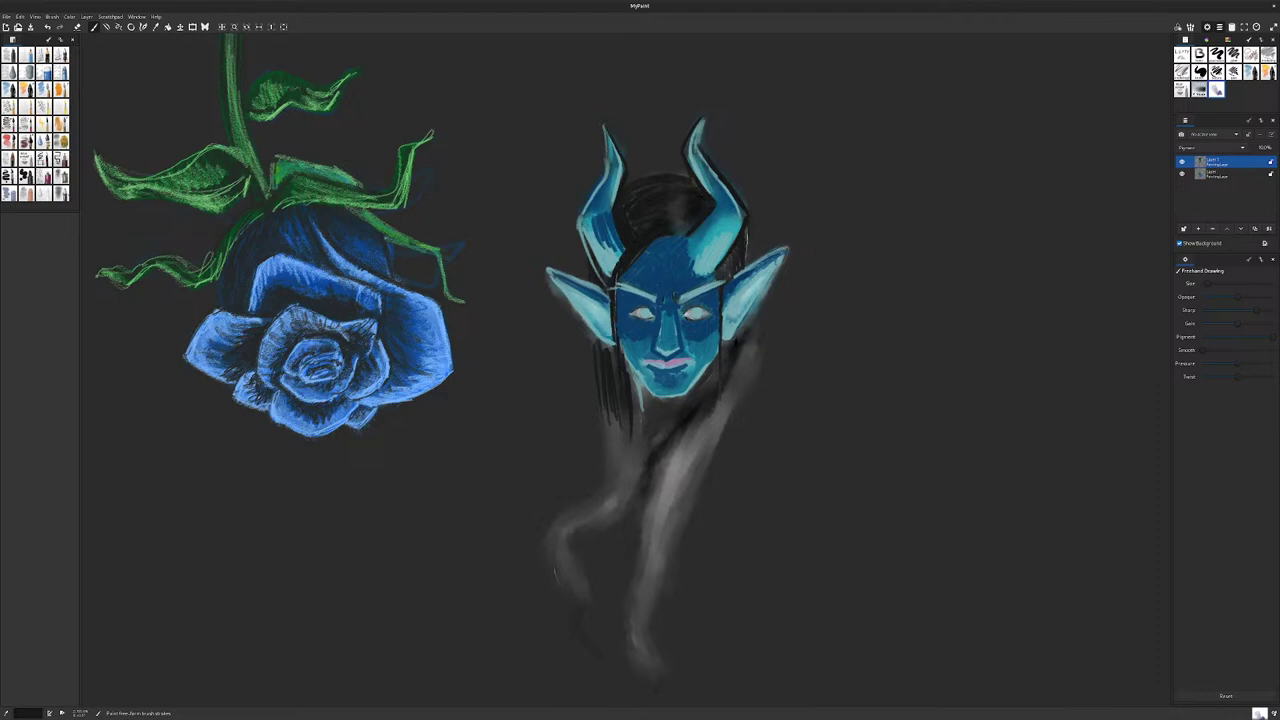
drag(580, 227, 603, 286)
drag(580, 223, 596, 183)
drag(604, 139, 608, 171)
drag(602, 125, 610, 158)
drag(705, 111, 698, 144)
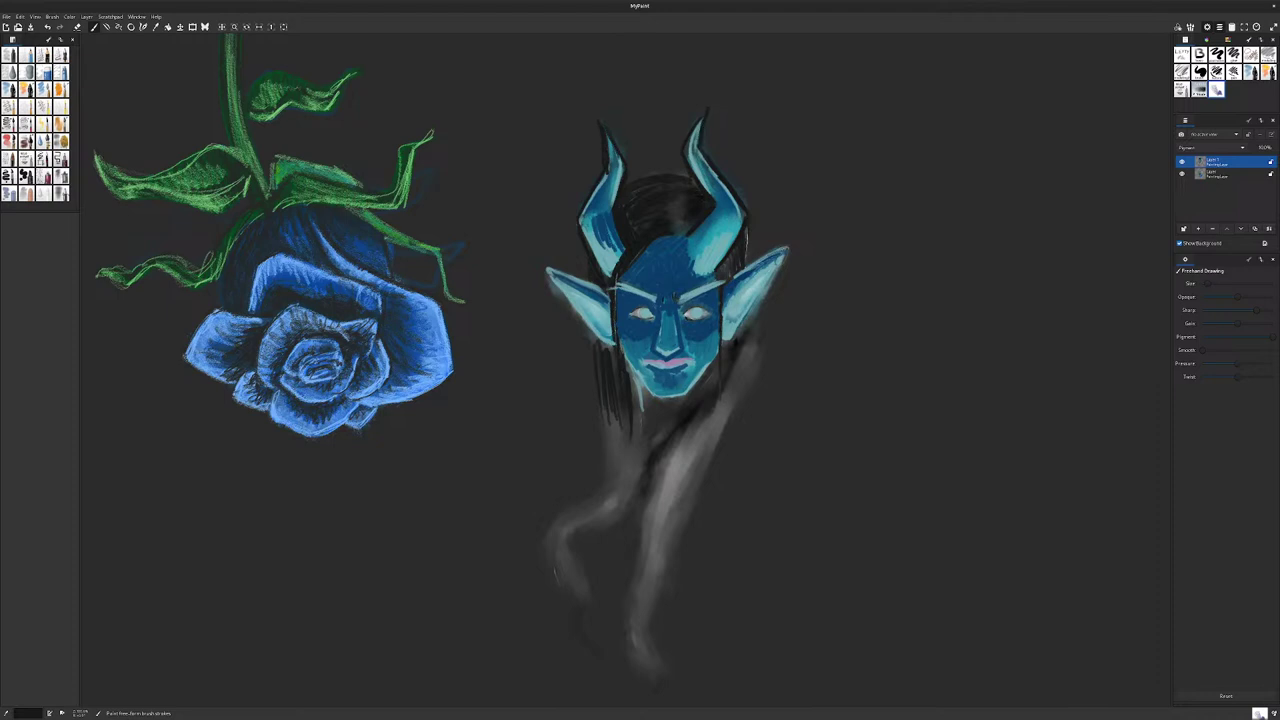
Step: Darken the crown hair above the forehead and paint straight black strands down both sides of the face
mouse_move(681, 223)
mouse_down()
mouse_move(688, 235)
mouse_move(669, 213)
mouse_up()
drag(732, 252, 718, 382)
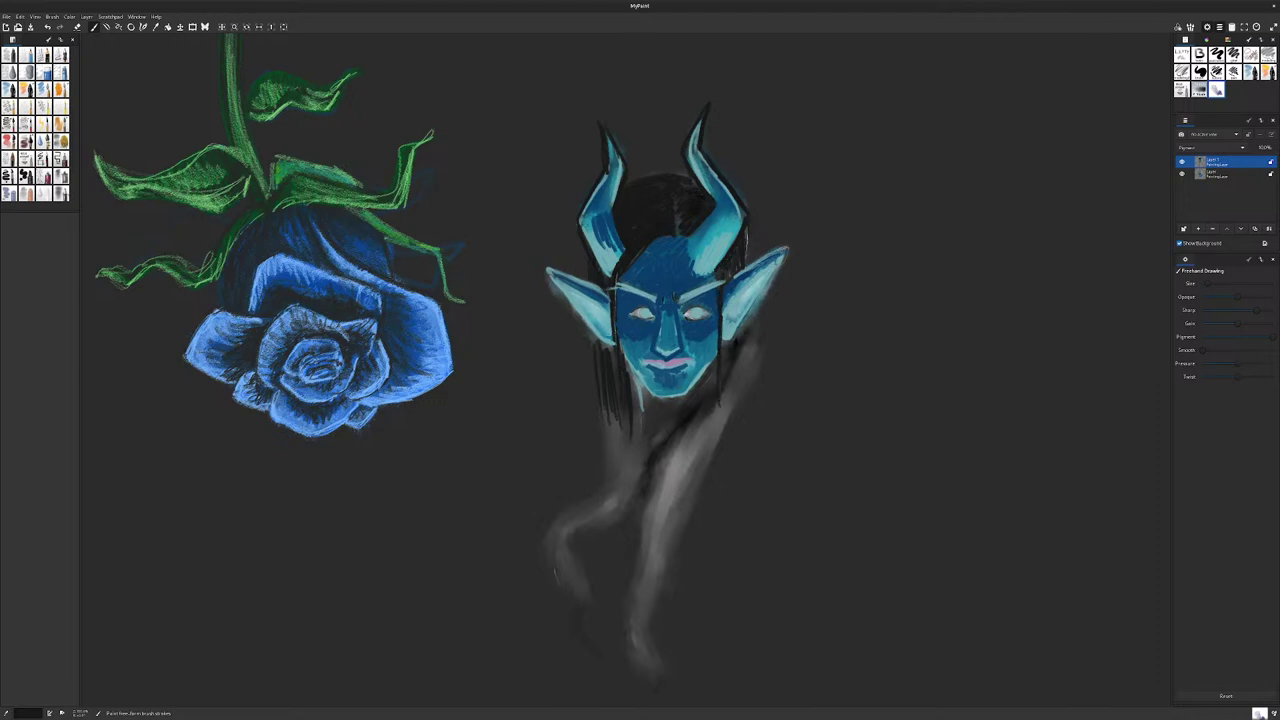
drag(724, 282, 722, 432)
drag(616, 384, 615, 290)
drag(619, 356, 616, 274)
Step: Outline both pointed ears in black and darken the hair around them
drag(611, 349, 586, 328)
mouse_move(595, 416)
mouse_down()
mouse_move(600, 360)
mouse_move(546, 268)
mouse_move(572, 275)
mouse_move(554, 268)
mouse_up()
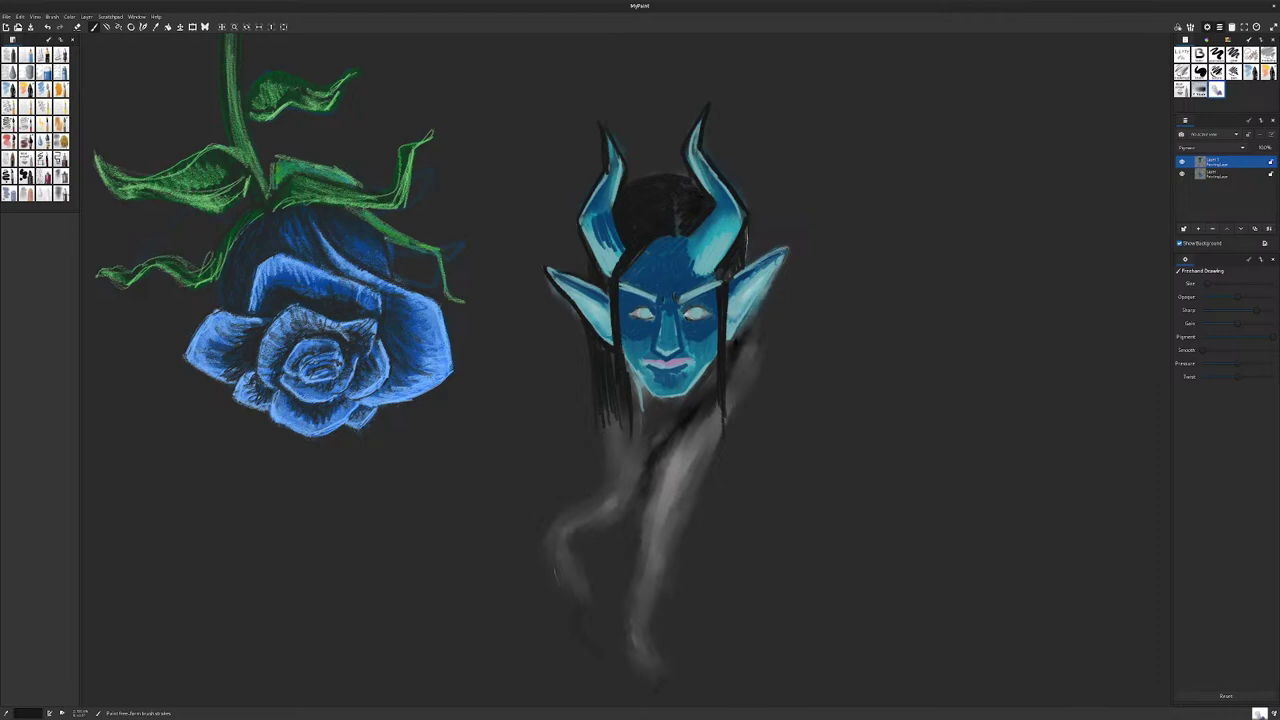
mouse_move(745, 267)
mouse_down()
mouse_move(784, 247)
mouse_move(734, 338)
mouse_up()
drag(777, 273, 769, 283)
drag(747, 229, 746, 261)
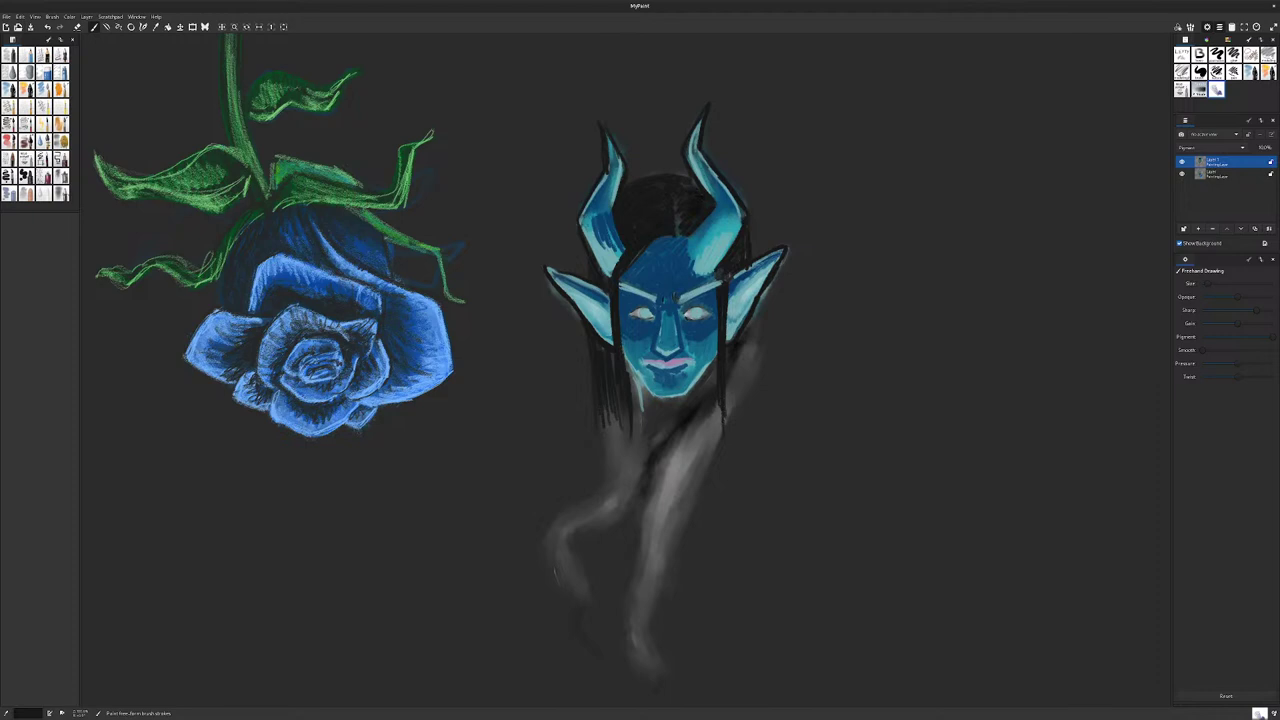
Step: Draw long flowing black hair strands over the grey locks below the ears and beside the jaw
mouse_move(750, 322)
mouse_down()
mouse_move(762, 358)
mouse_move(752, 400)
mouse_move(676, 524)
mouse_move(648, 640)
mouse_move(754, 353)
mouse_move(638, 642)
mouse_move(695, 424)
mouse_up()
mouse_move(754, 350)
mouse_down()
mouse_move(654, 498)
mouse_move(686, 434)
mouse_move(703, 433)
mouse_move(688, 465)
mouse_up()
mouse_move(606, 410)
mouse_down()
mouse_move(630, 494)
mouse_move(556, 552)
mouse_move(600, 500)
mouse_up()
drag(548, 532, 625, 480)
drag(606, 422, 631, 510)
mouse_move(700, 420)
mouse_down()
mouse_move(666, 474)
mouse_move(654, 548)
mouse_up()
drag(738, 398, 728, 410)
drag(720, 418, 712, 430)
drag(632, 368, 638, 420)
mouse_move(630, 368)
mouse_down()
mouse_move(634, 394)
mouse_move(629, 374)
mouse_up()
drag(634, 418, 638, 430)
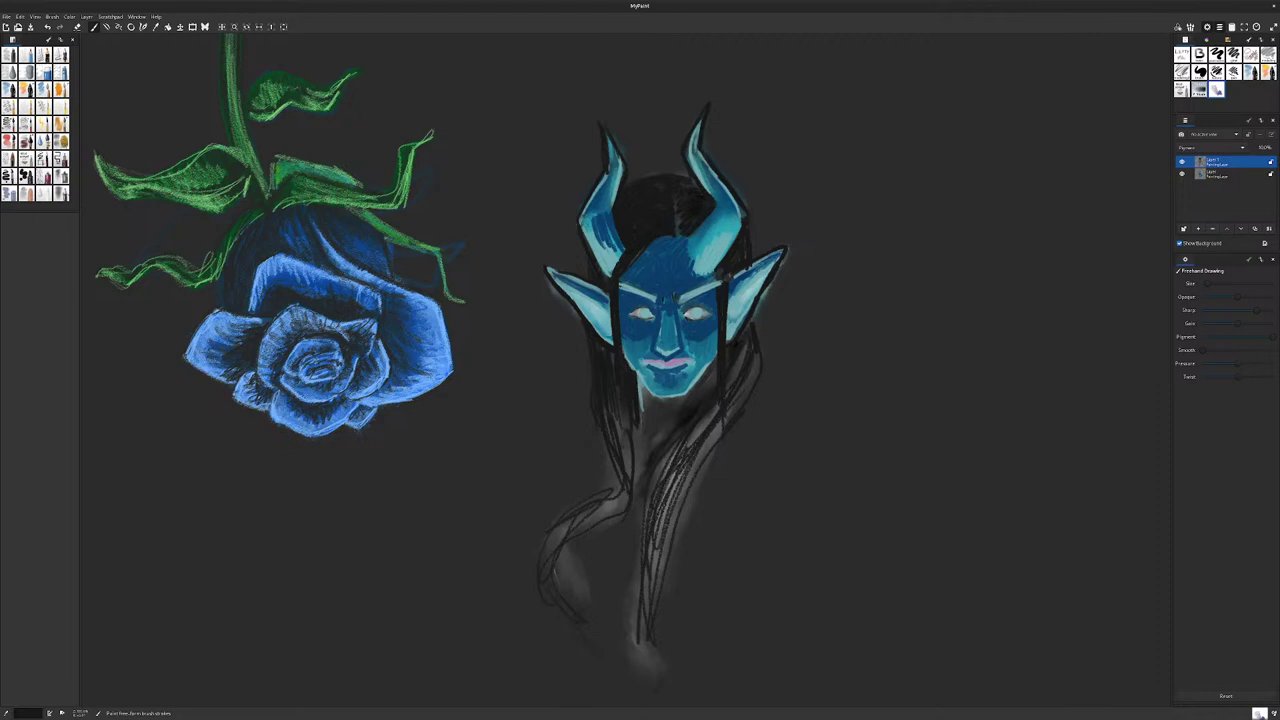
Step: Draw dark inner contour lines inside both pointed ears
mouse_move(598, 318)
mouse_down()
mouse_move(612, 326)
mouse_move(599, 318)
mouse_up()
drag(558, 278, 606, 308)
mouse_move(725, 319)
mouse_down()
mouse_move(779, 257)
mouse_move(737, 306)
mouse_up()
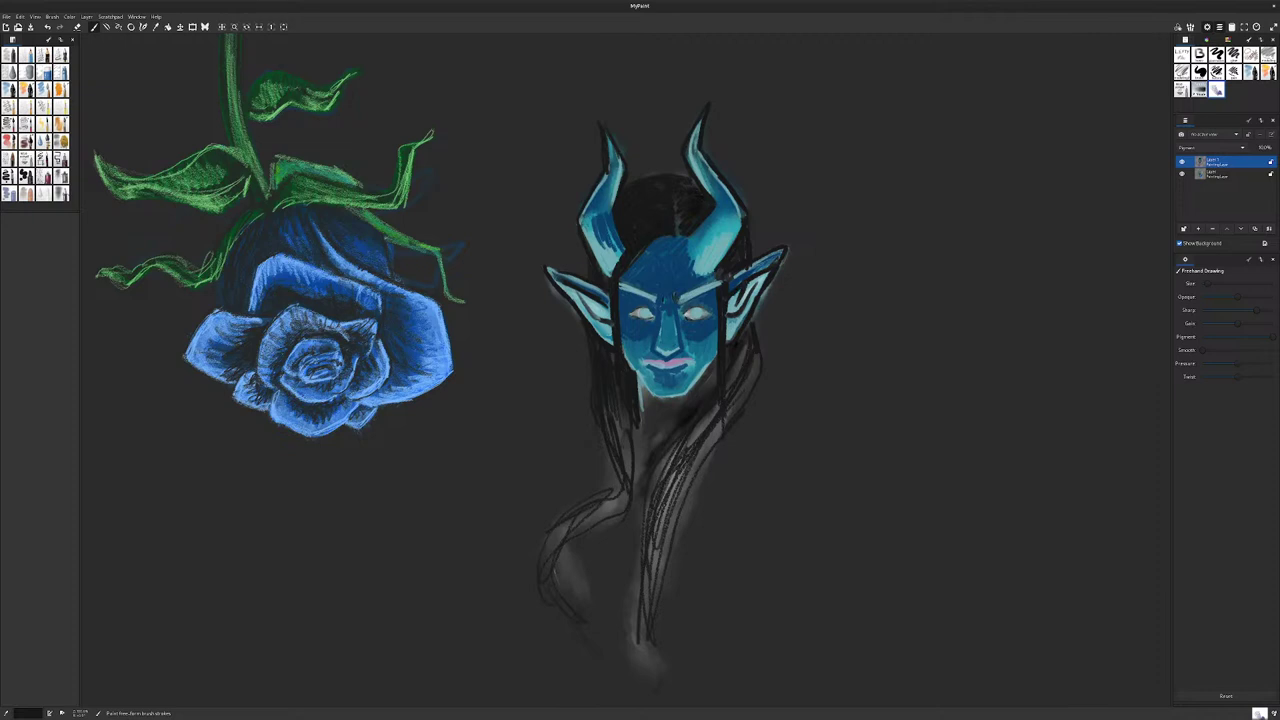
drag(604, 301, 596, 316)
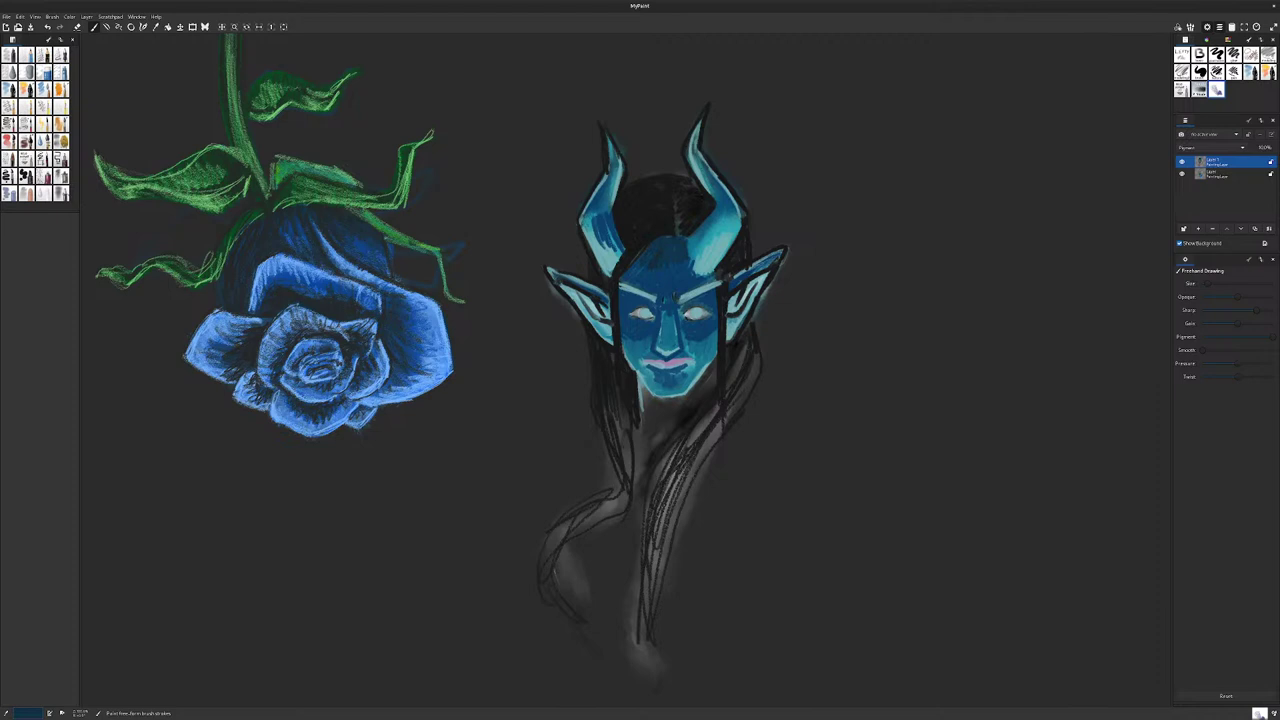
Step: Shade the larger horn with dark blue strokes along its curve and base
drag(711, 217, 691, 245)
mouse_move(726, 204)
mouse_down()
mouse_move(710, 178)
mouse_move(734, 203)
mouse_up()
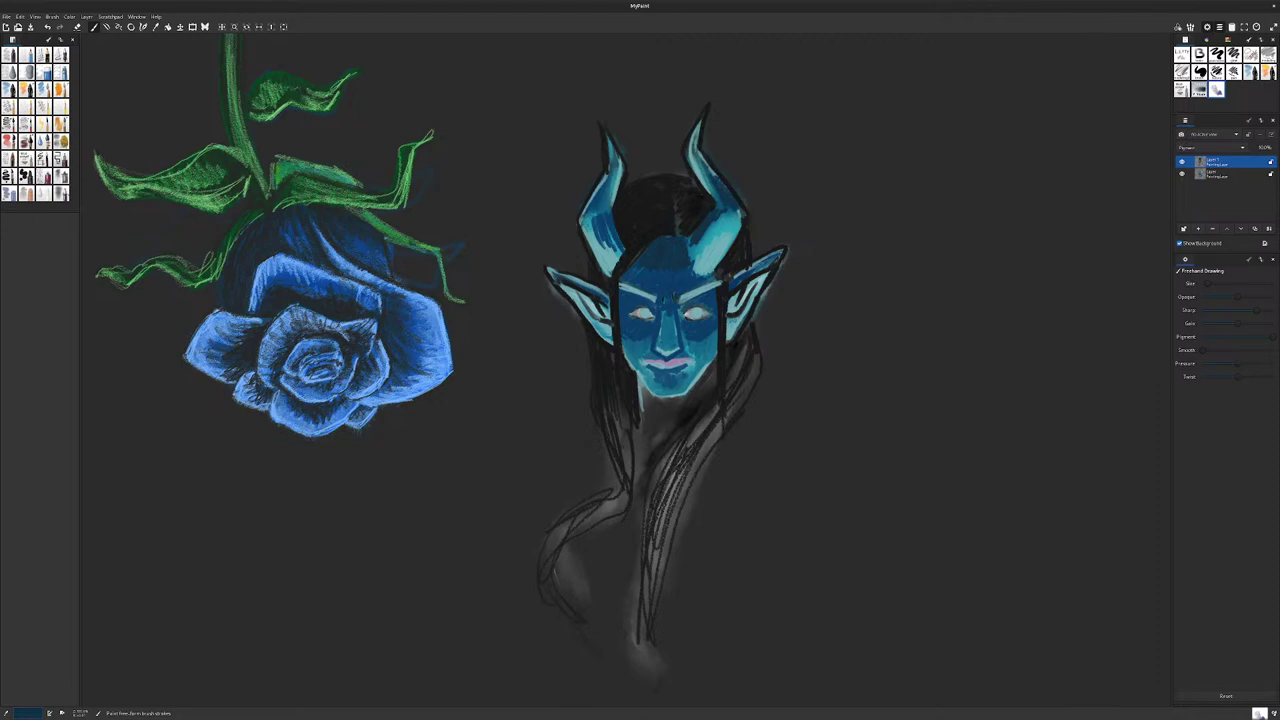
mouse_move(701, 157)
mouse_down()
mouse_move(713, 189)
mouse_move(700, 121)
mouse_move(696, 155)
mouse_up()
mouse_move(742, 217)
mouse_down()
mouse_move(738, 233)
mouse_move(691, 254)
mouse_up()
drag(726, 216, 692, 255)
drag(722, 220, 696, 264)
drag(733, 215, 709, 249)
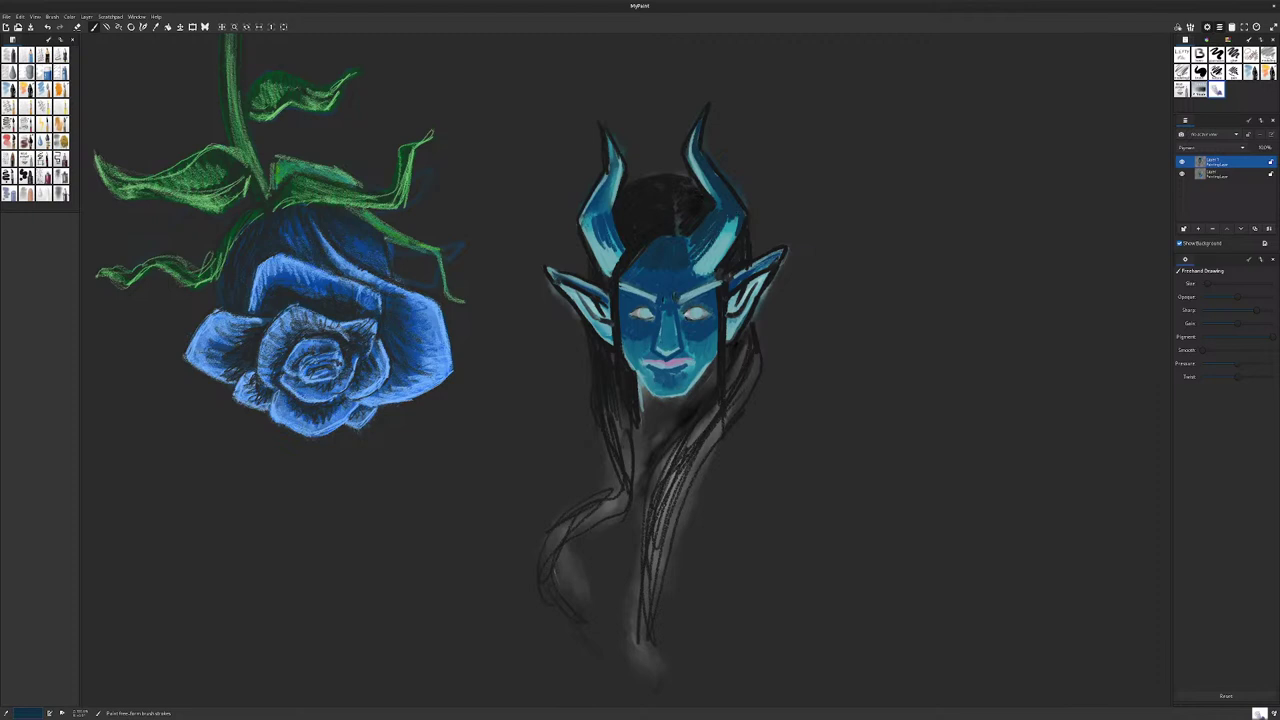
Step: Shade the smaller horn with dark blue strokes from its tip to its base
drag(605, 218, 621, 250)
drag(604, 176, 584, 236)
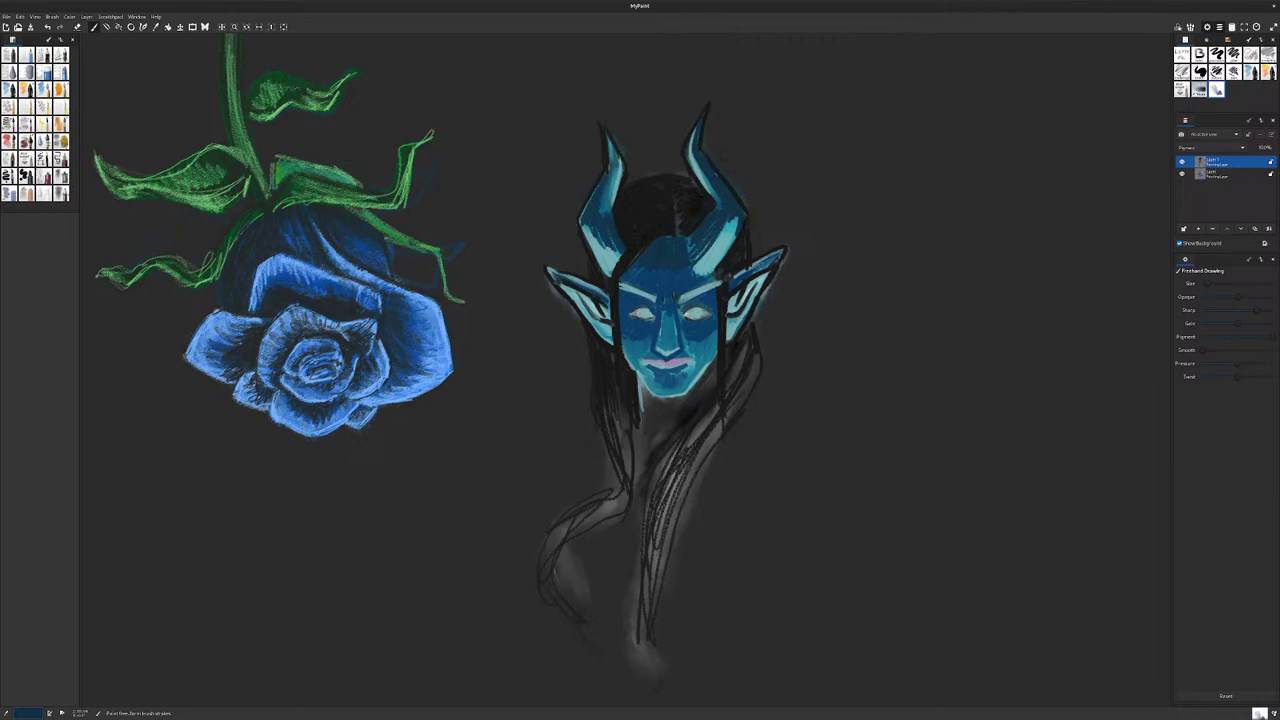
mouse_move(612, 136)
mouse_down()
mouse_move(610, 186)
mouse_move(611, 163)
mouse_up()
drag(598, 234, 614, 258)
Step: Pick the pale teal from the larger horn's base and paint highlights along the edges of both horns
ctrl+click(710, 256)
mouse_move(691, 139)
mouse_down()
mouse_move(685, 159)
mouse_move(710, 200)
mouse_up()
mouse_move(603, 127)
mouse_down()
mouse_move(624, 168)
mouse_move(609, 213)
mouse_move(622, 246)
mouse_move(586, 232)
mouse_move(600, 244)
mouse_move(592, 194)
mouse_up()
drag(594, 196, 606, 172)
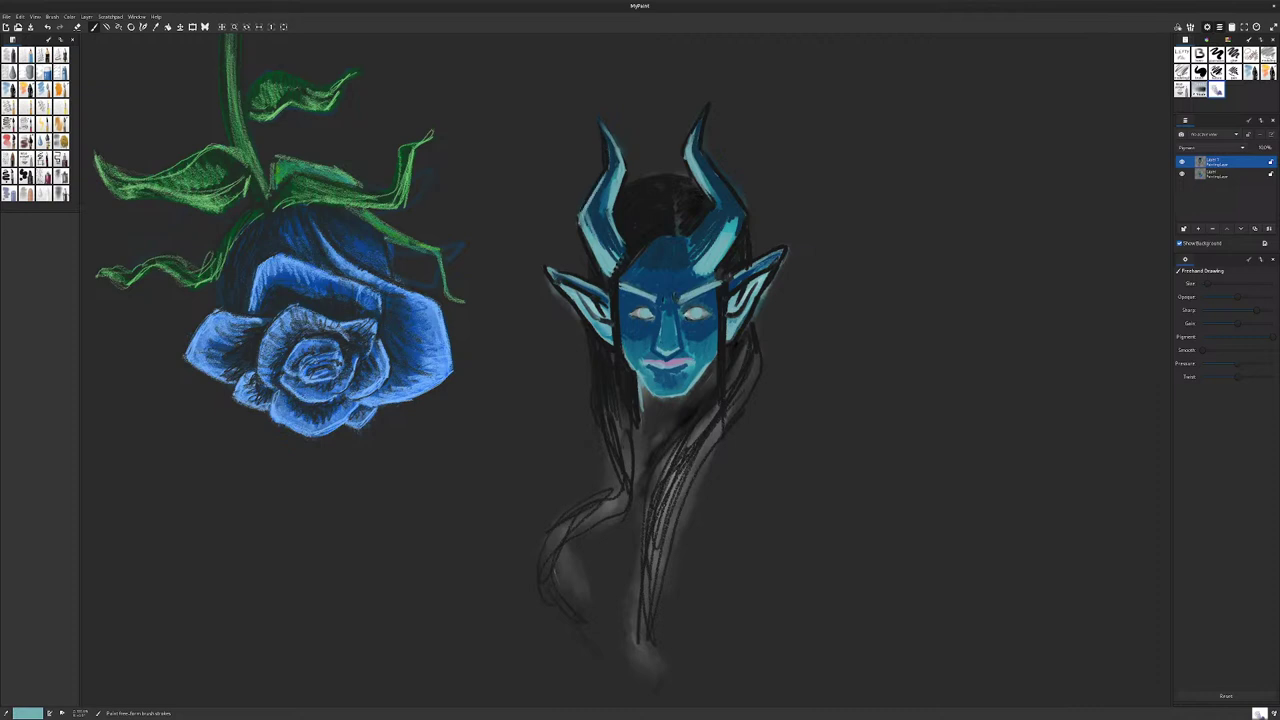
drag(744, 212, 738, 227)
drag(746, 210, 734, 231)
mouse_move(743, 213)
mouse_down()
mouse_move(710, 154)
mouse_move(743, 209)
mouse_up()
Step: Pick black from the hair, sweep a lock over the forehead and cheek, and thicken the locks beside the neck
key(r)
ctrl+click(615, 268)
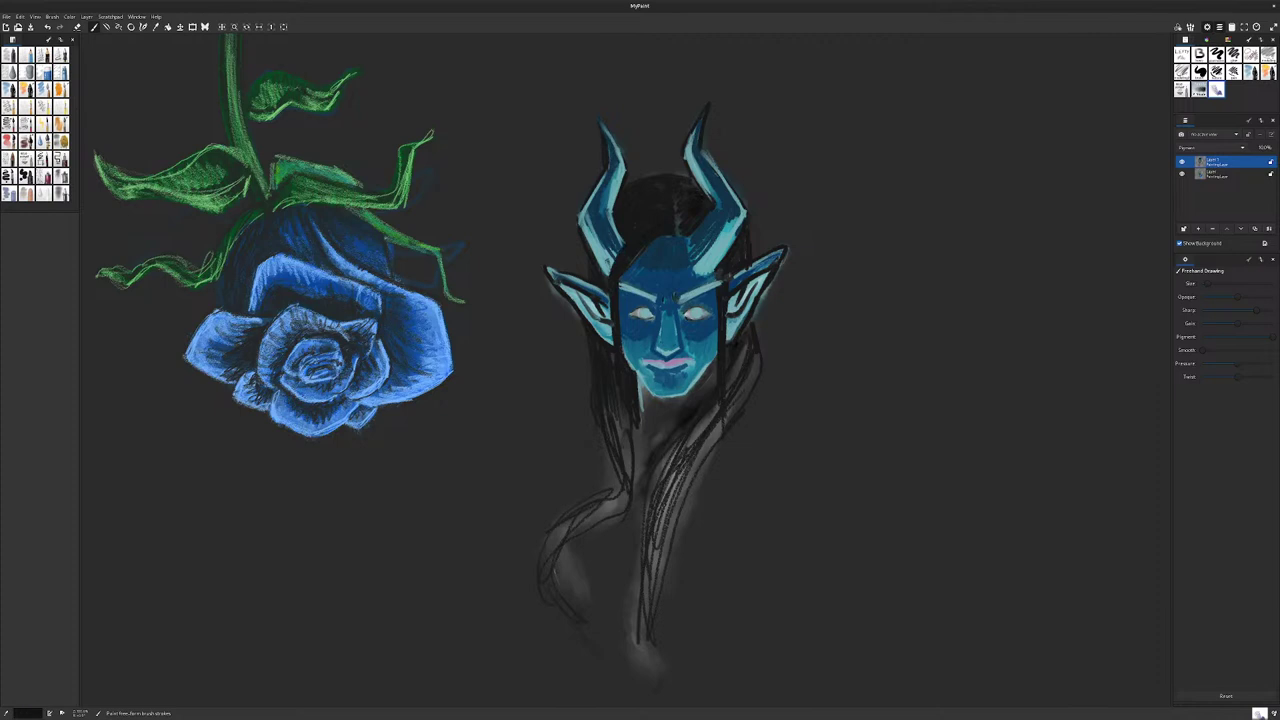
mouse_move(659, 238)
mouse_down()
mouse_move(621, 278)
mouse_move(611, 346)
mouse_up()
drag(611, 294, 629, 366)
drag(639, 400, 646, 438)
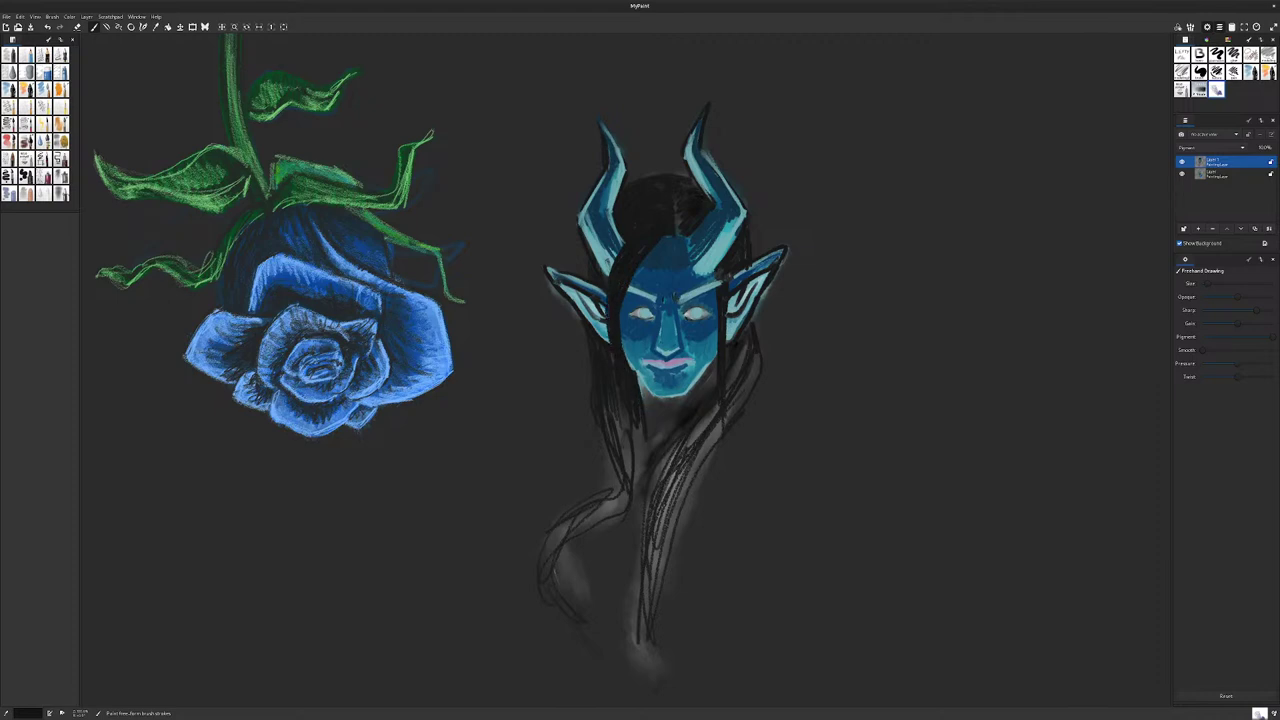
drag(716, 405, 682, 468)
mouse_move(740, 402)
mouse_down()
mouse_move(690, 472)
mouse_move(700, 466)
mouse_up()
drag(748, 380, 712, 442)
mouse_move(758, 356)
mouse_down()
mouse_move(742, 402)
mouse_move(730, 386)
mouse_up()
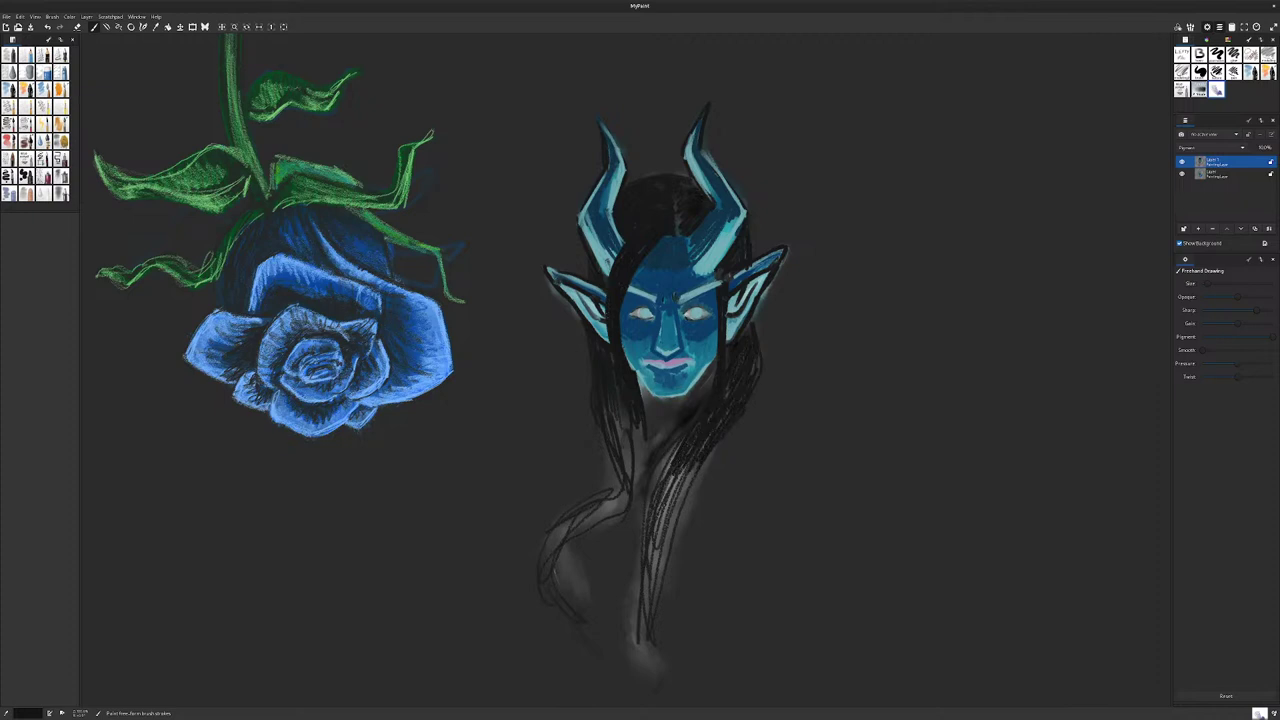
Step: Darken the inner edges of both horns with black and add dark accents beneath the eyes
mouse_move(715, 216)
mouse_down()
mouse_move(690, 257)
mouse_move(699, 249)
mouse_up()
mouse_move(710, 162)
mouse_down()
mouse_move(690, 198)
mouse_move(684, 182)
mouse_up()
drag(622, 210, 604, 246)
drag(624, 166, 610, 210)
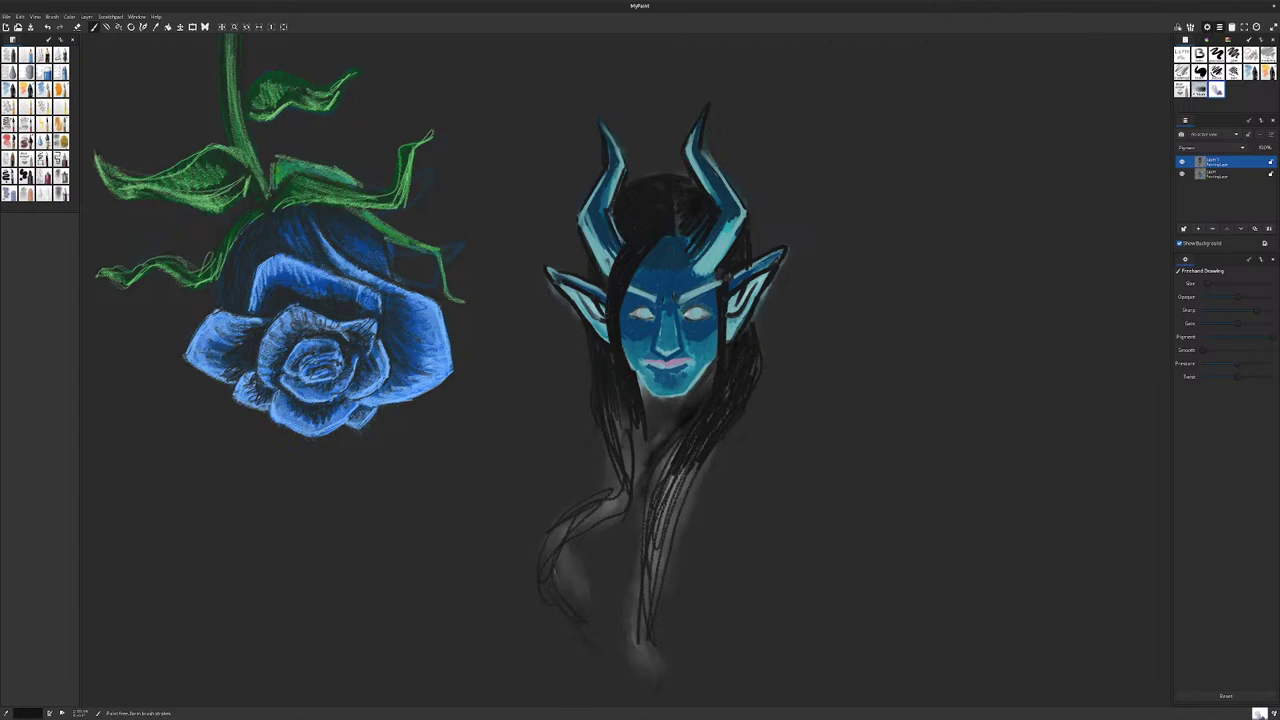
mouse_move(653, 319)
mouse_down()
mouse_move(643, 327)
mouse_move(698, 328)
mouse_up()
Step: Fill in and widen the black hair below both ears with dense downward strokes
mouse_move(588, 358)
mouse_down()
mouse_move(563, 407)
mouse_move(582, 429)
mouse_up()
mouse_move(590, 382)
mouse_down()
mouse_move(589, 425)
mouse_move(623, 484)
mouse_up()
mouse_move(618, 420)
mouse_down()
mouse_move(629, 479)
mouse_move(633, 456)
mouse_up()
drag(622, 400, 615, 436)
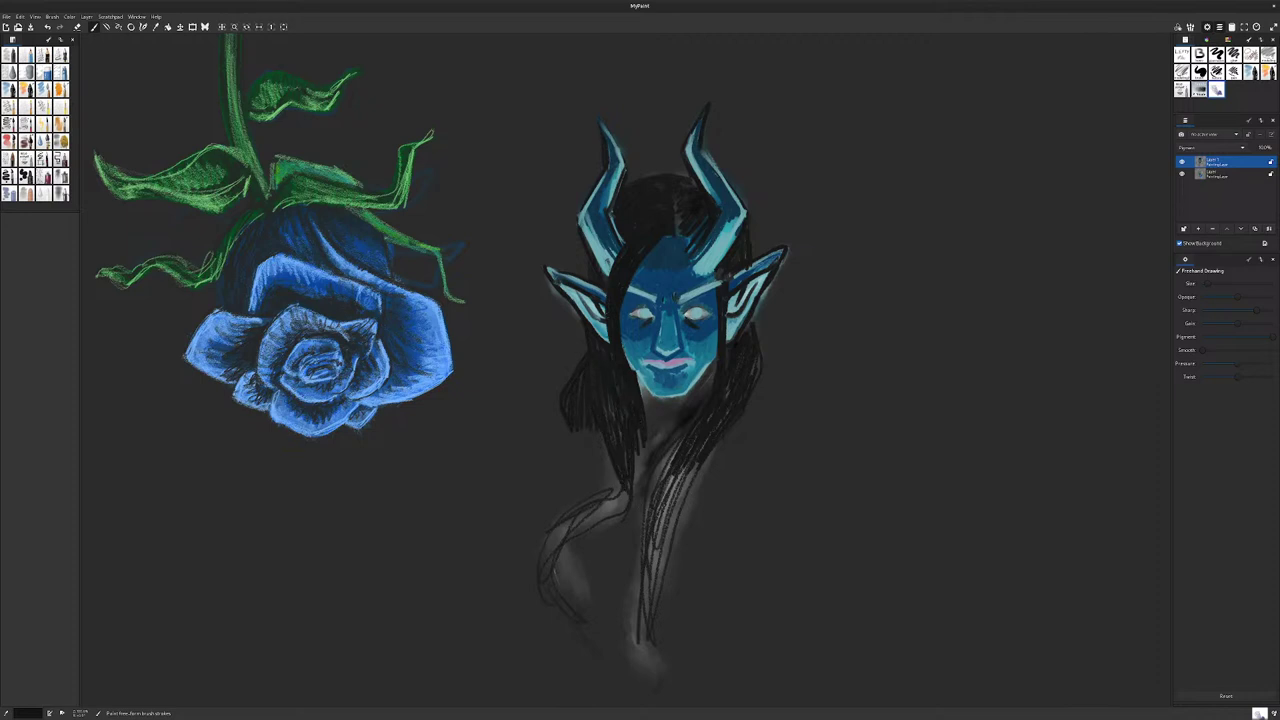
drag(585, 339, 583, 357)
drag(586, 257, 584, 275)
drag(753, 315, 772, 427)
drag(751, 383, 765, 423)
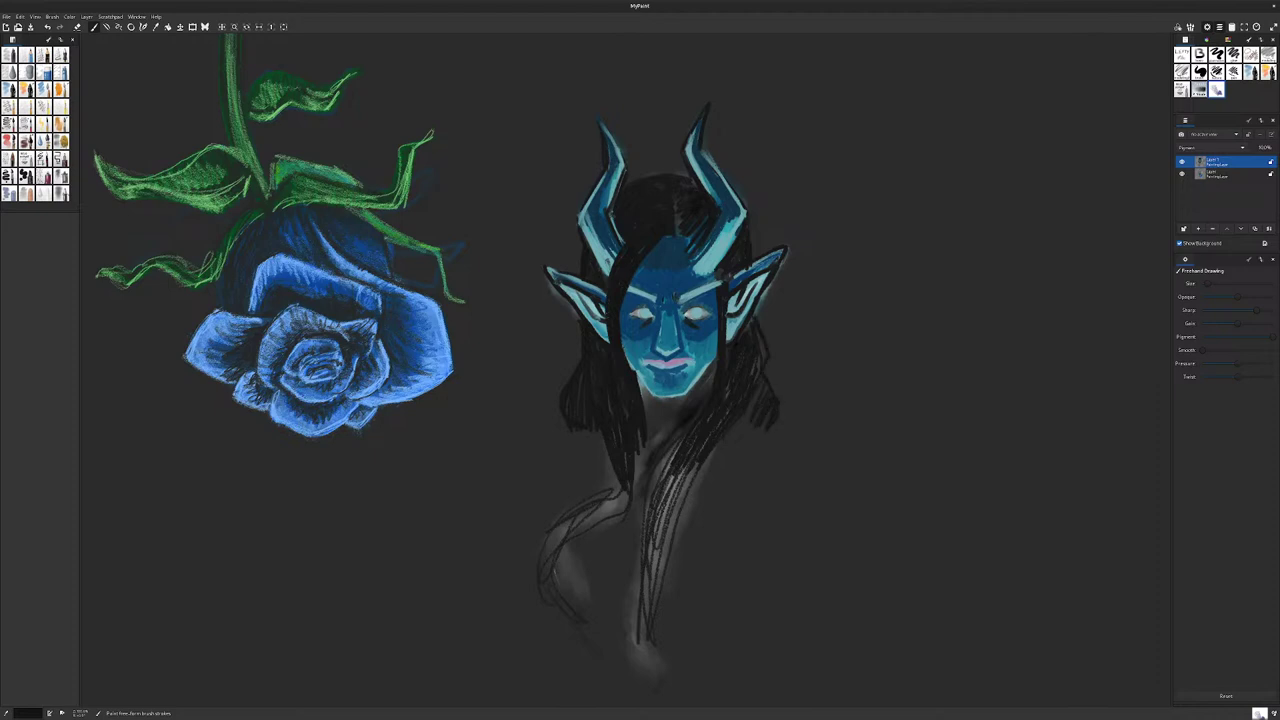